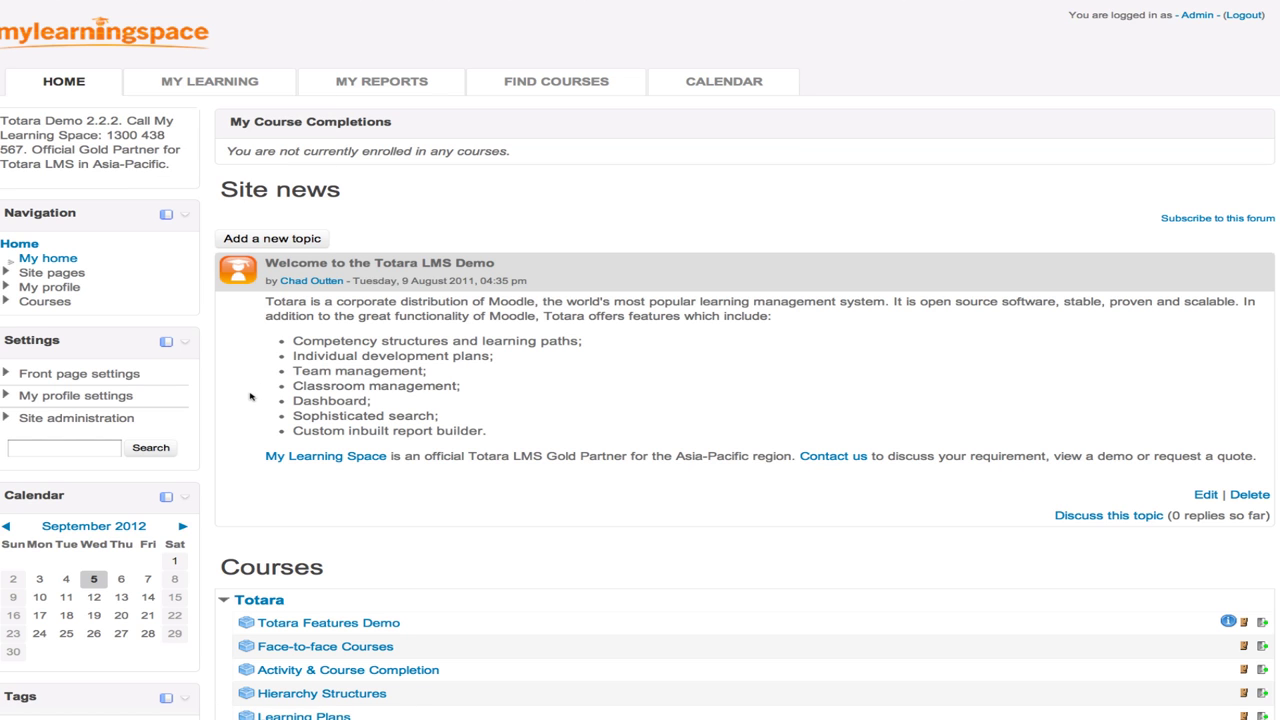
scroll(250, 397, down, 5)
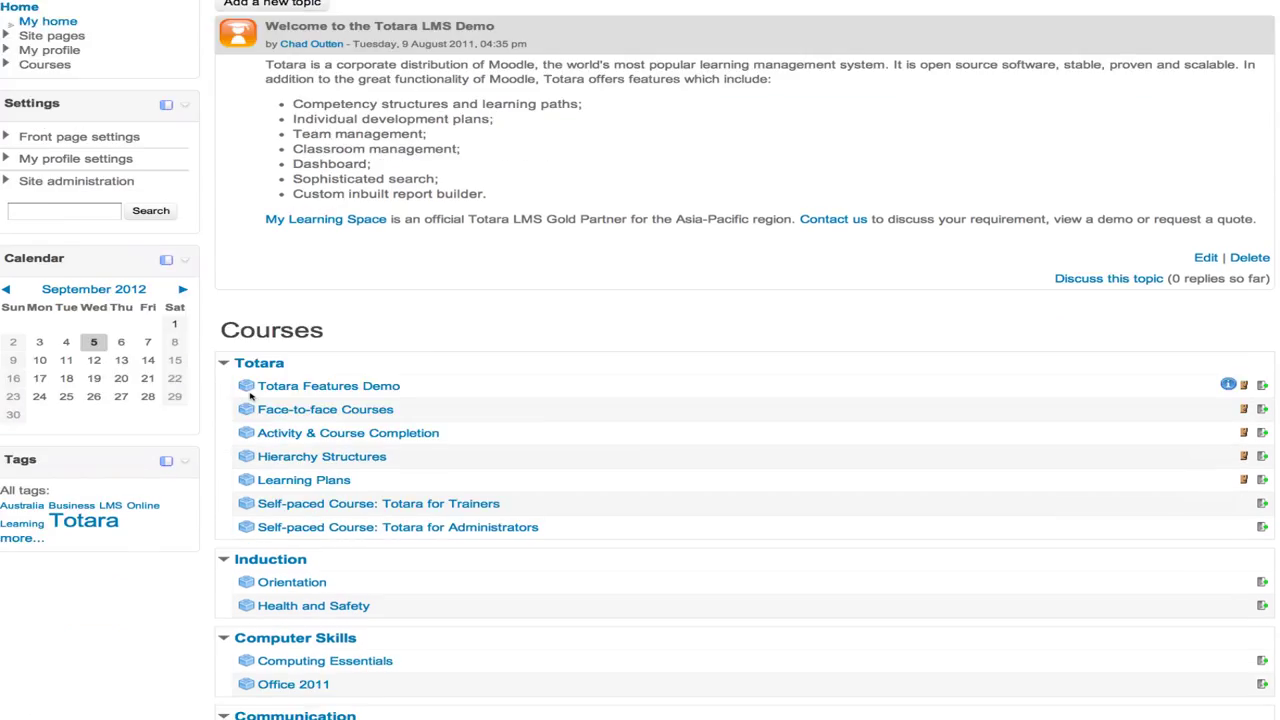
scroll(250, 397, up, 3)
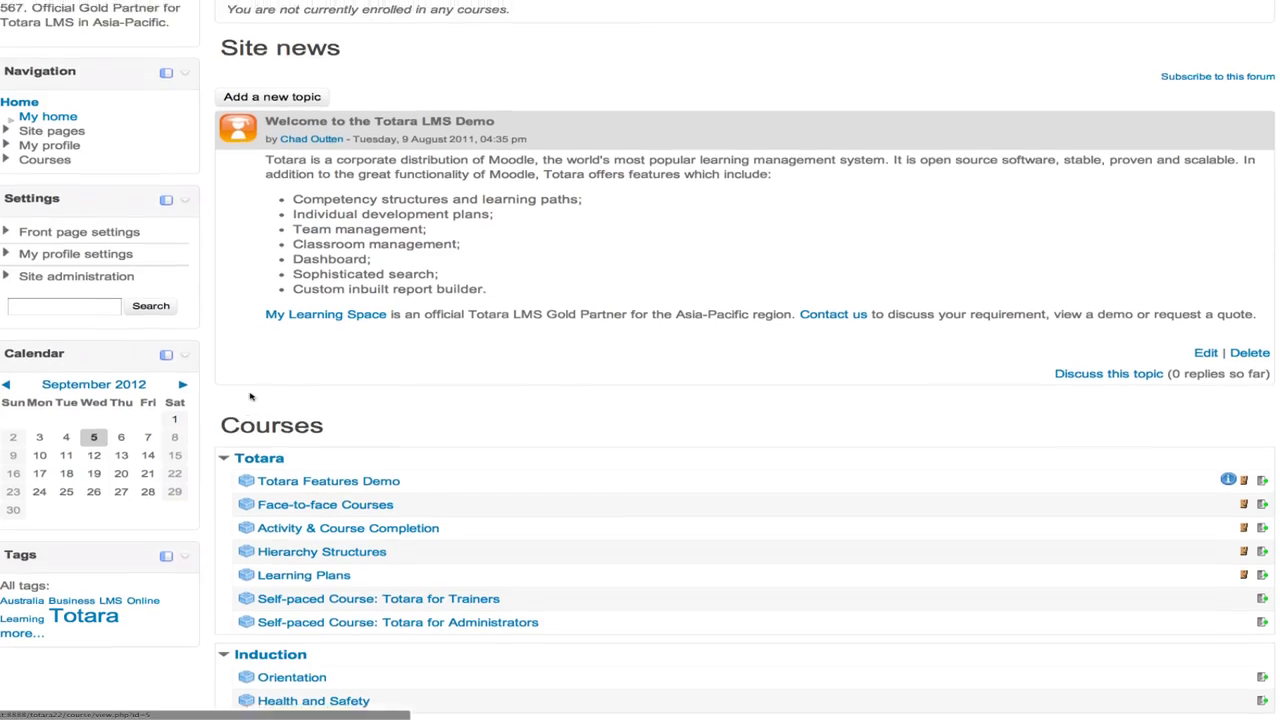
- Go to Site administration > Appearance > Themes > Theme selector to see each device's theme
click(55, 278)
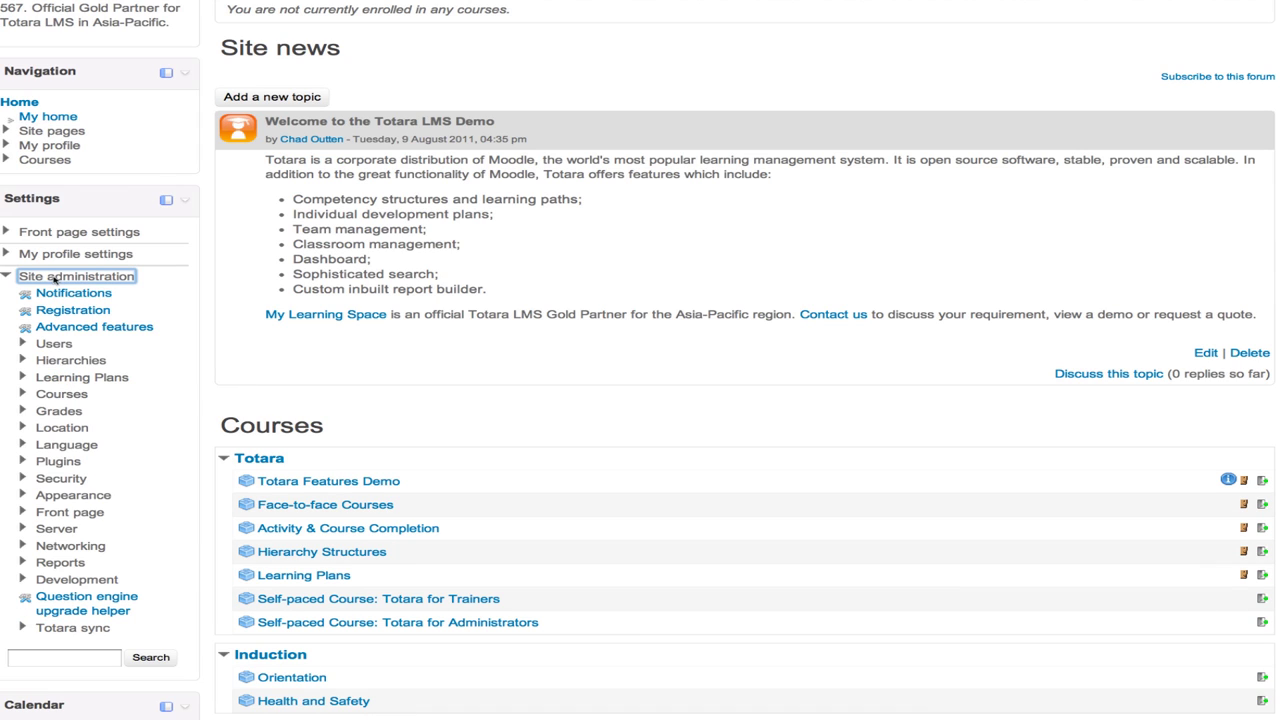
click(69, 496)
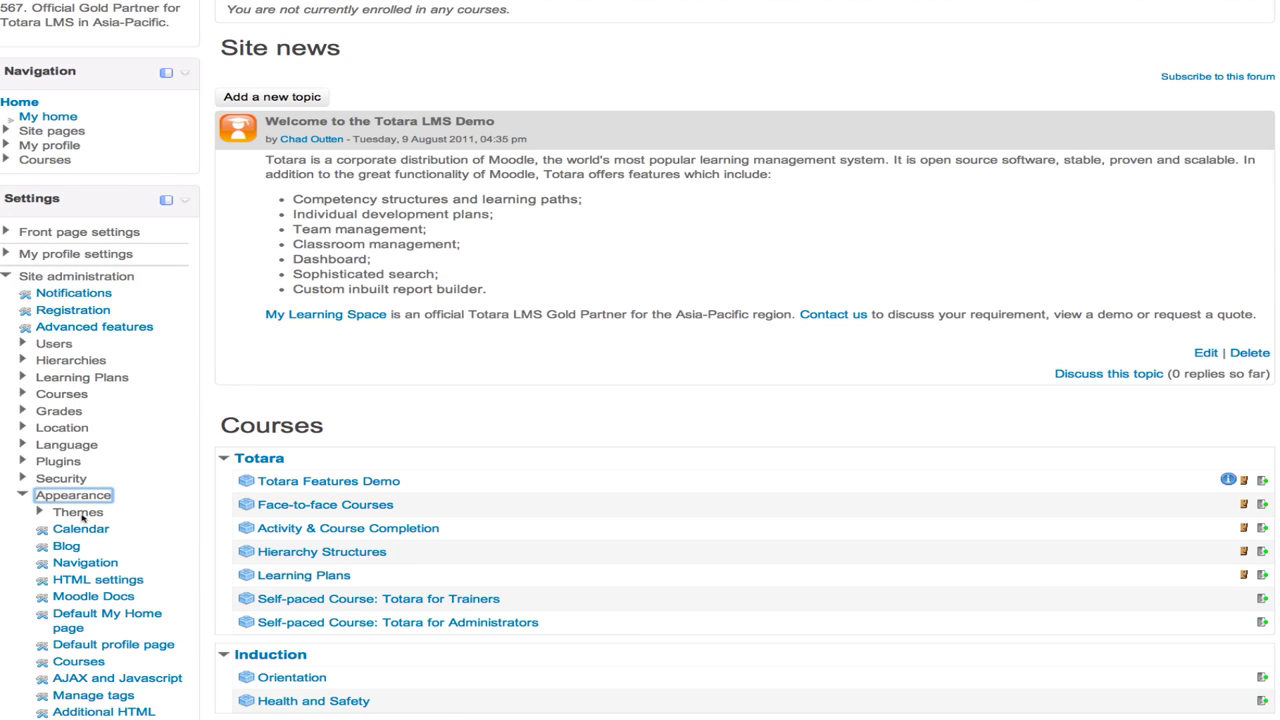
click(82, 514)
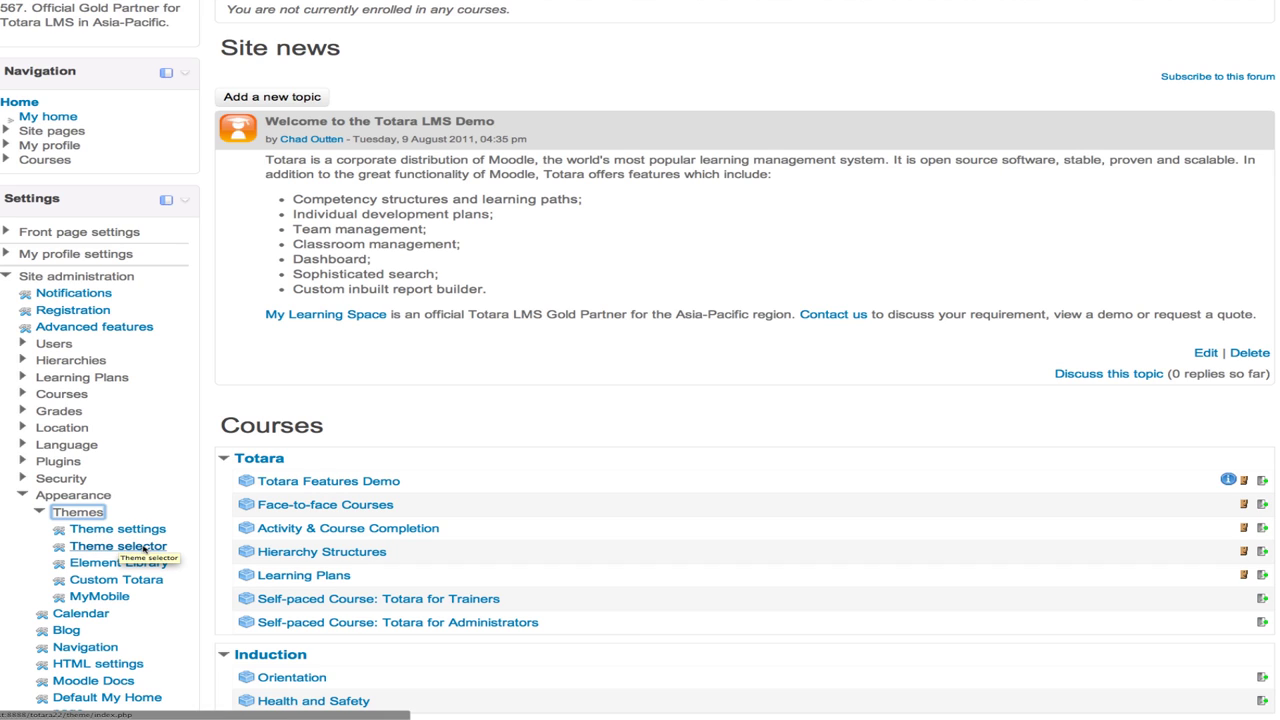
click(145, 547)
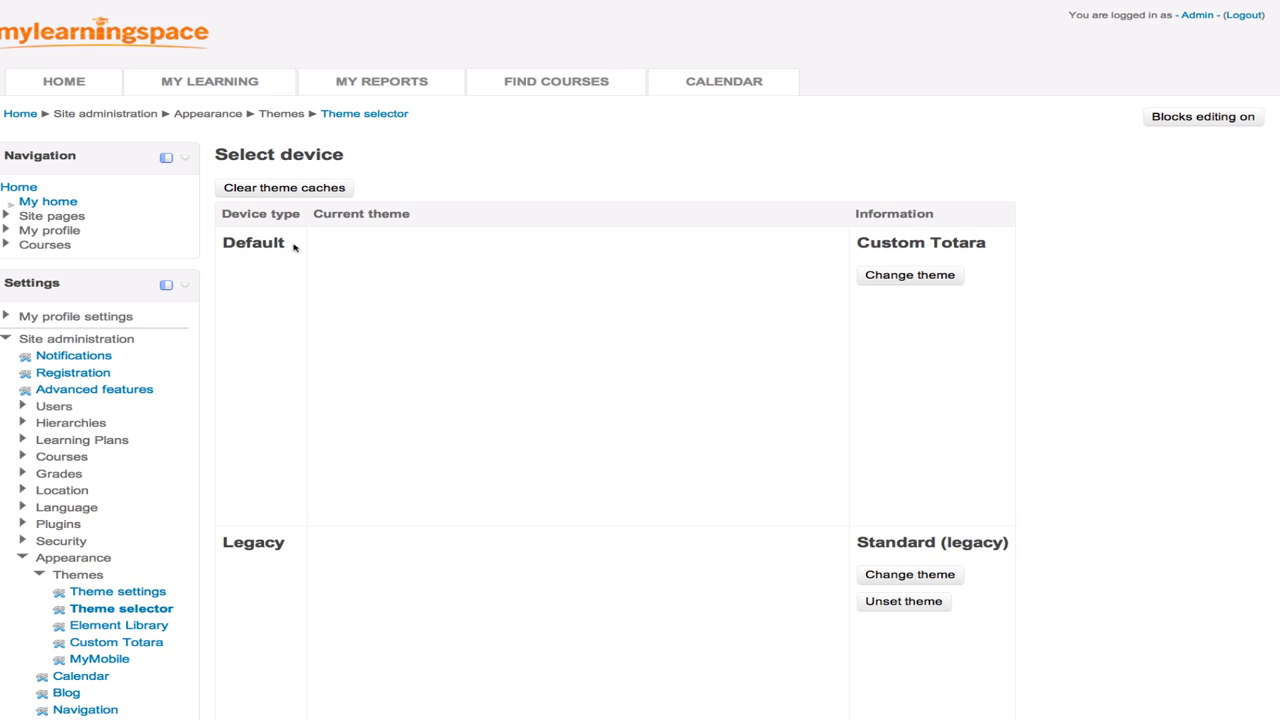
scroll(294, 247, down, 10)
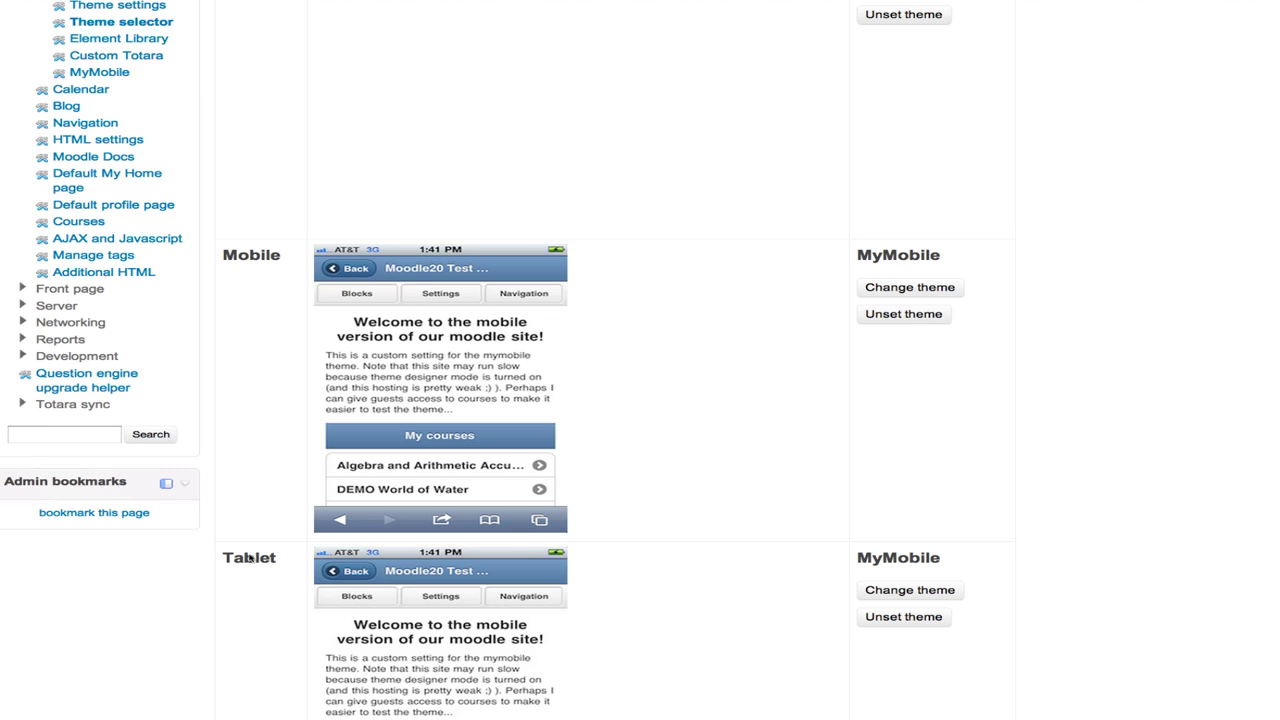
scroll(249, 558, up, 4)
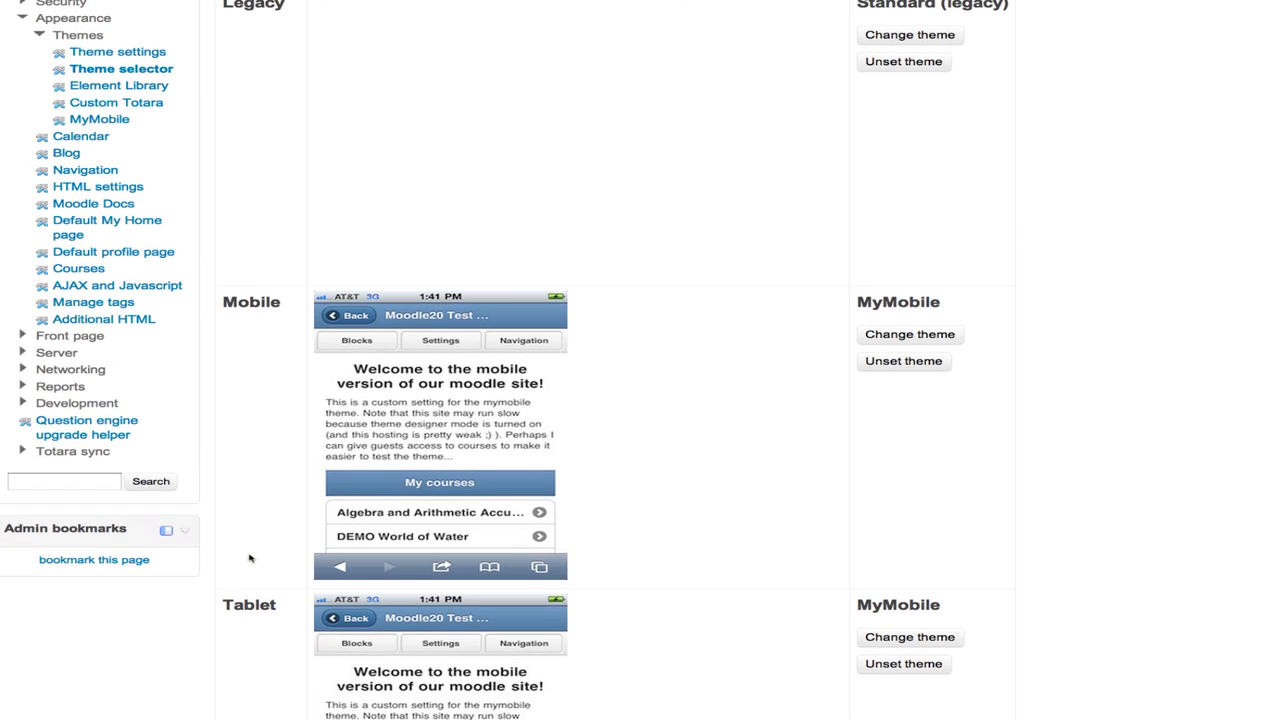
scroll(250, 558, up, 2)
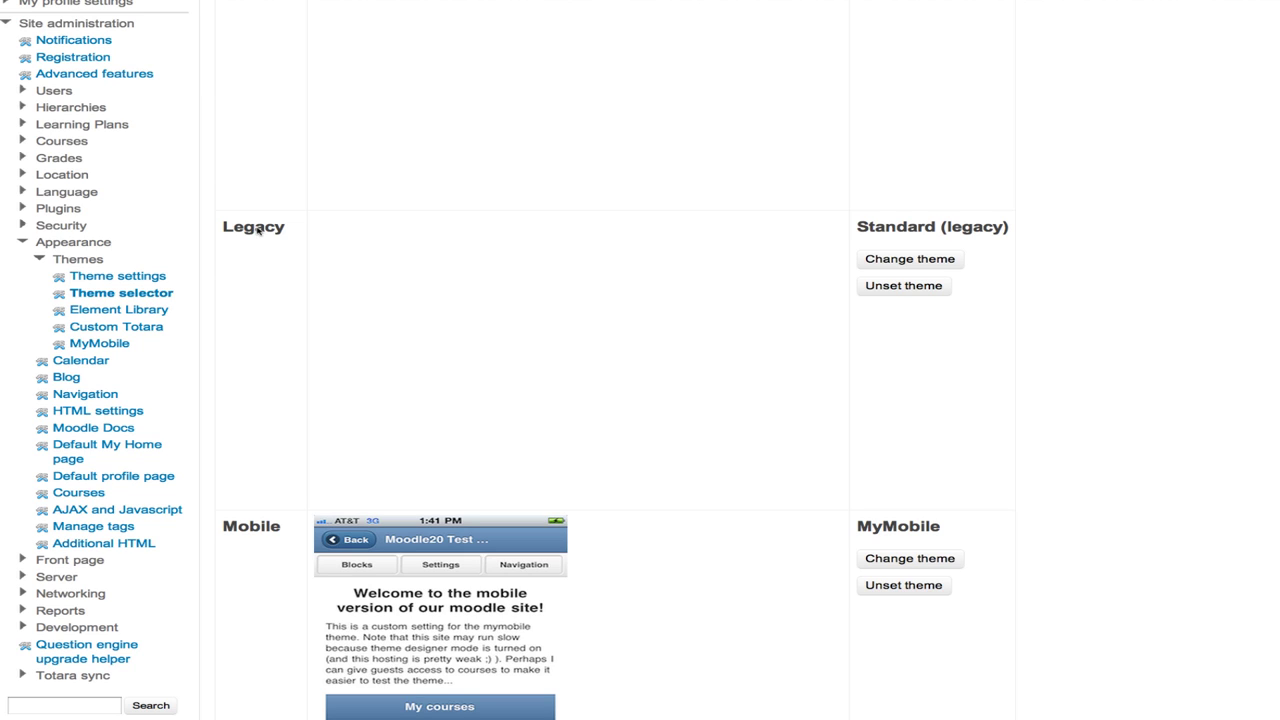
scroll(257, 229, up, 5)
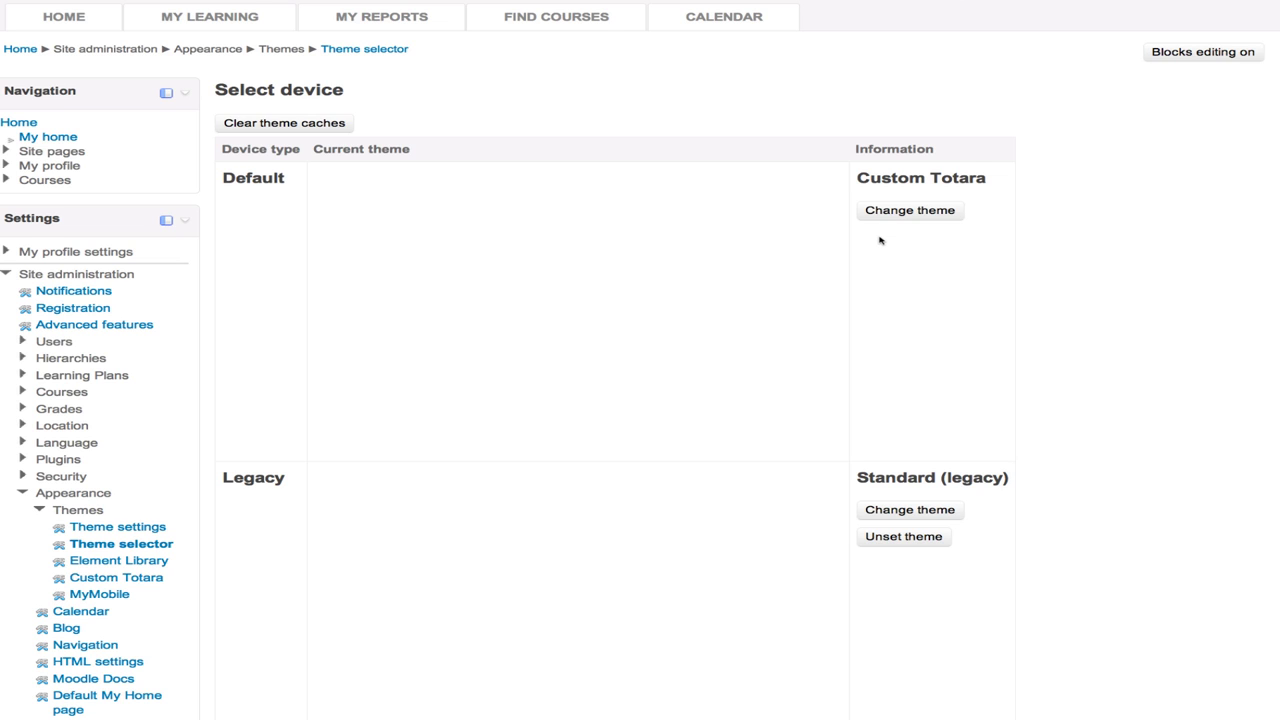
scroll(880, 242, down, 4)
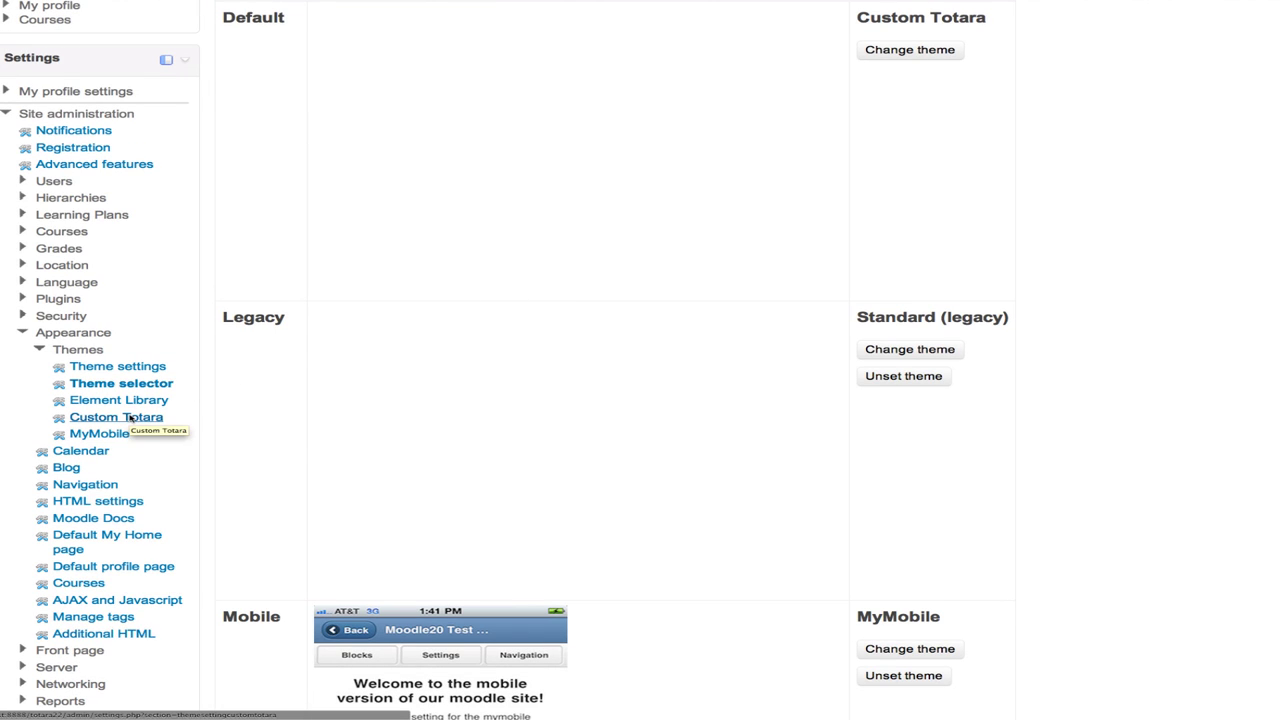
- Open Custom Totara theme settings and review logo, favicon URLs and link colour #087BB1
click(129, 419)
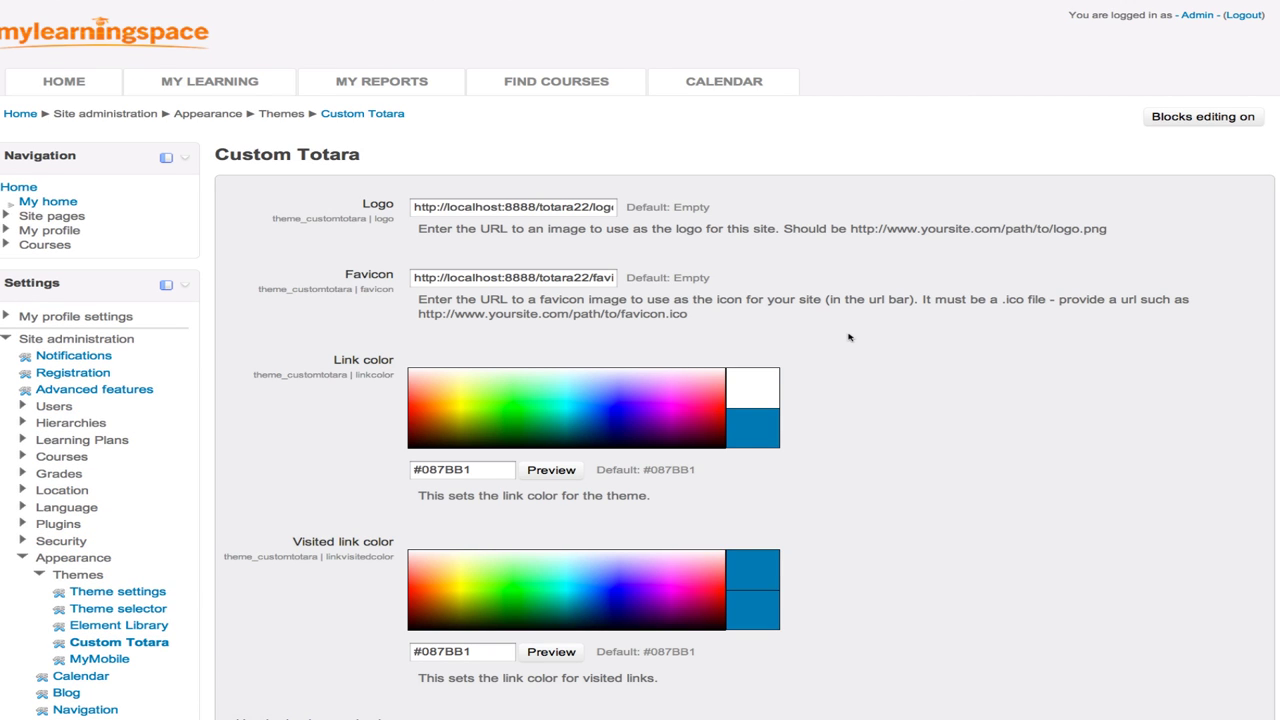
scroll(849, 337, down, 3)
scroll(849, 337, down, 6)
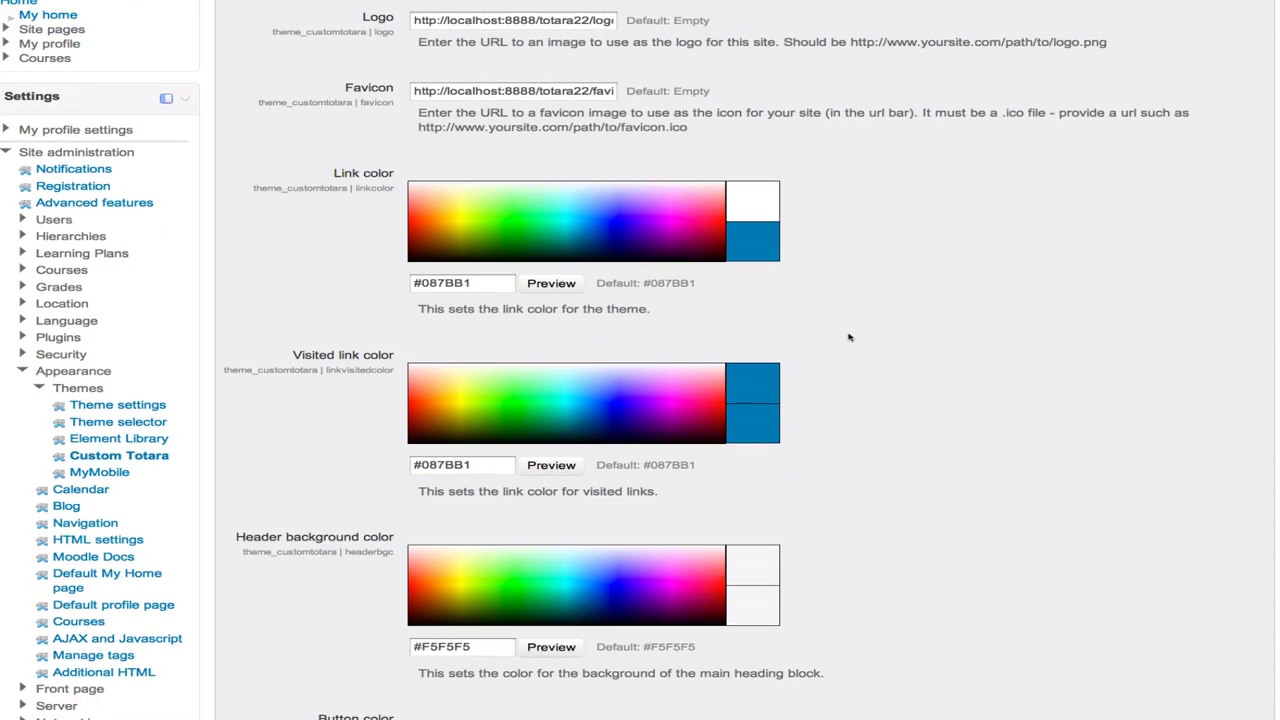
scroll(849, 337, down, 2)
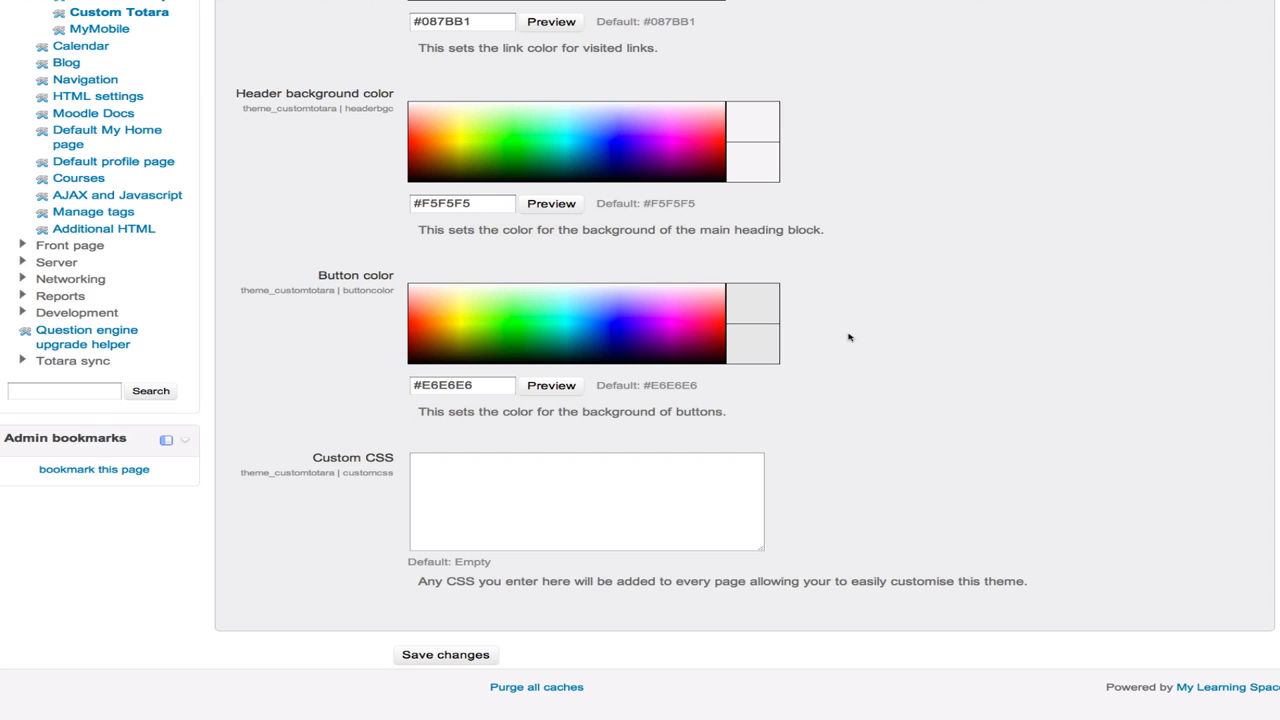
scroll(849, 337, up, 3)
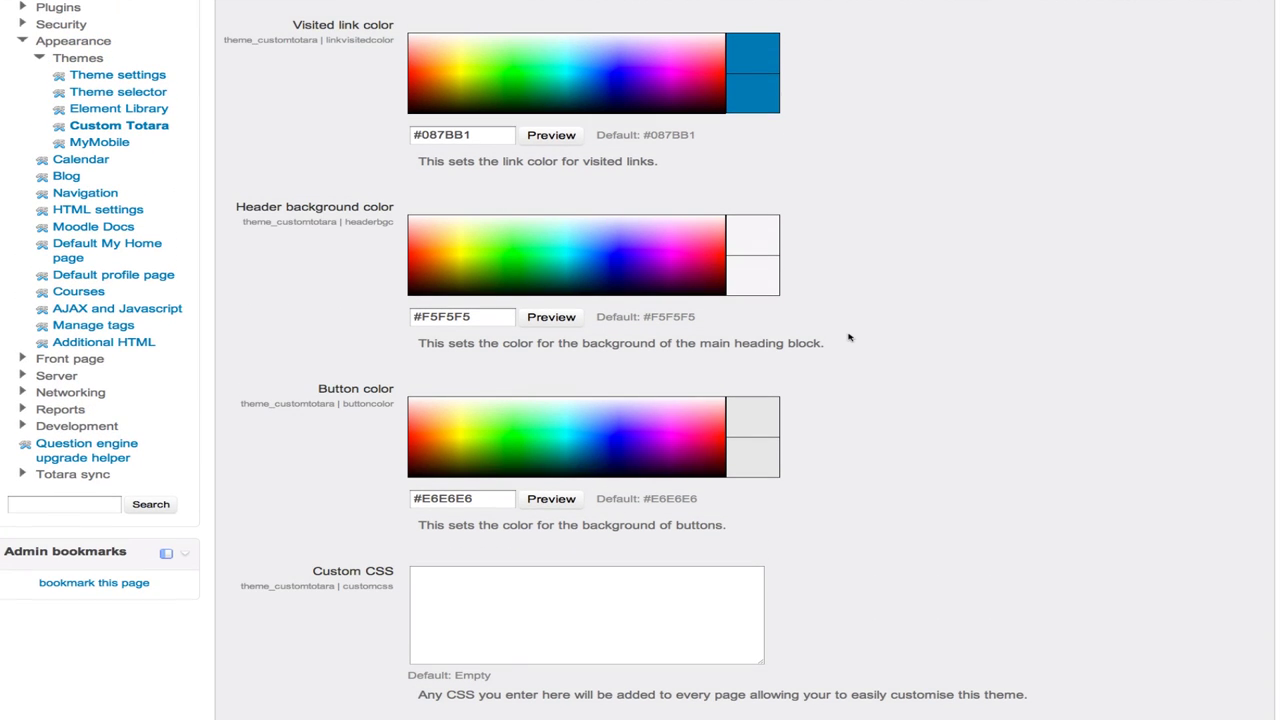
scroll(849, 337, up, 12)
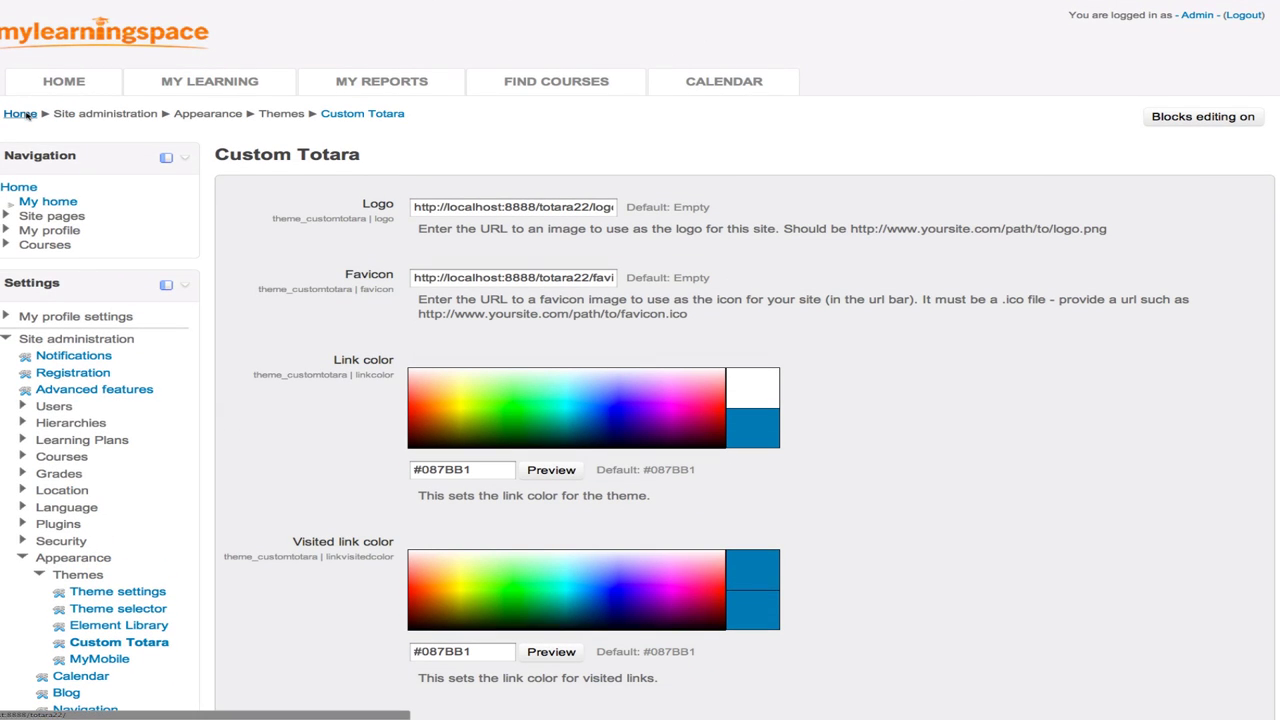
- Return to the home page, preview the MY LEARNING and FIND COURSES menus, and open My bookings
click(27, 116)
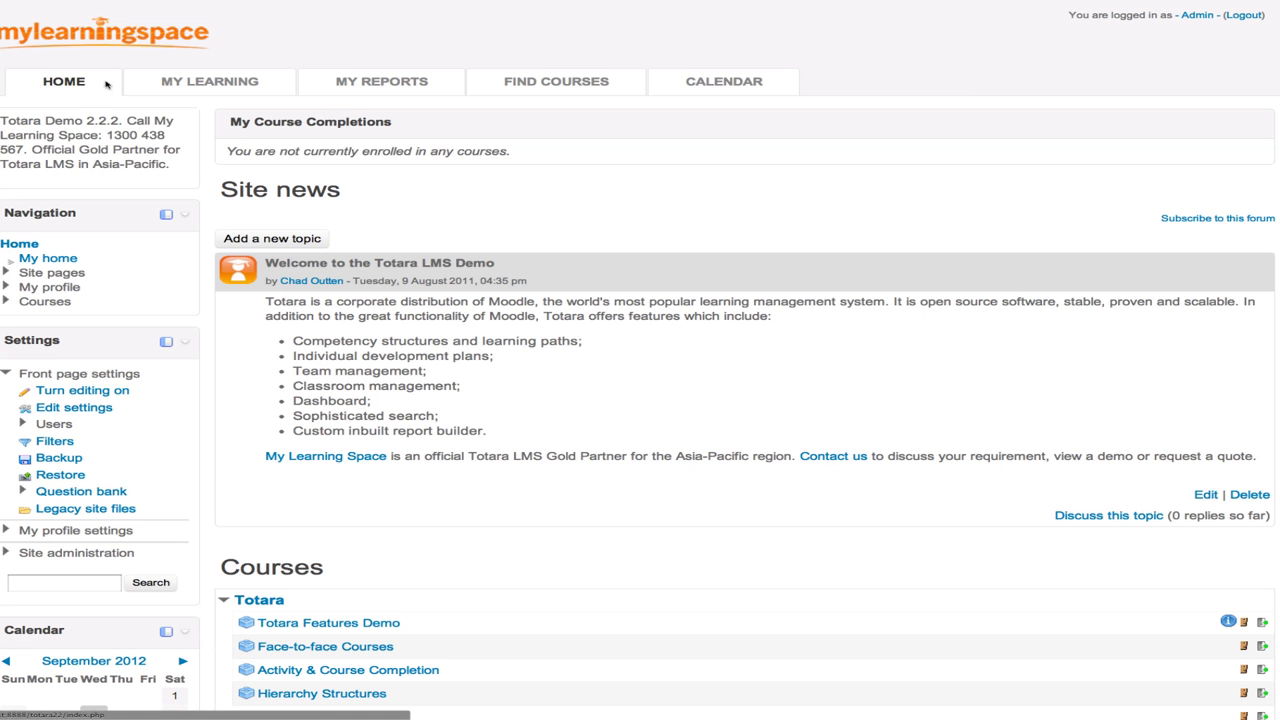
mouse_move(156, 84)
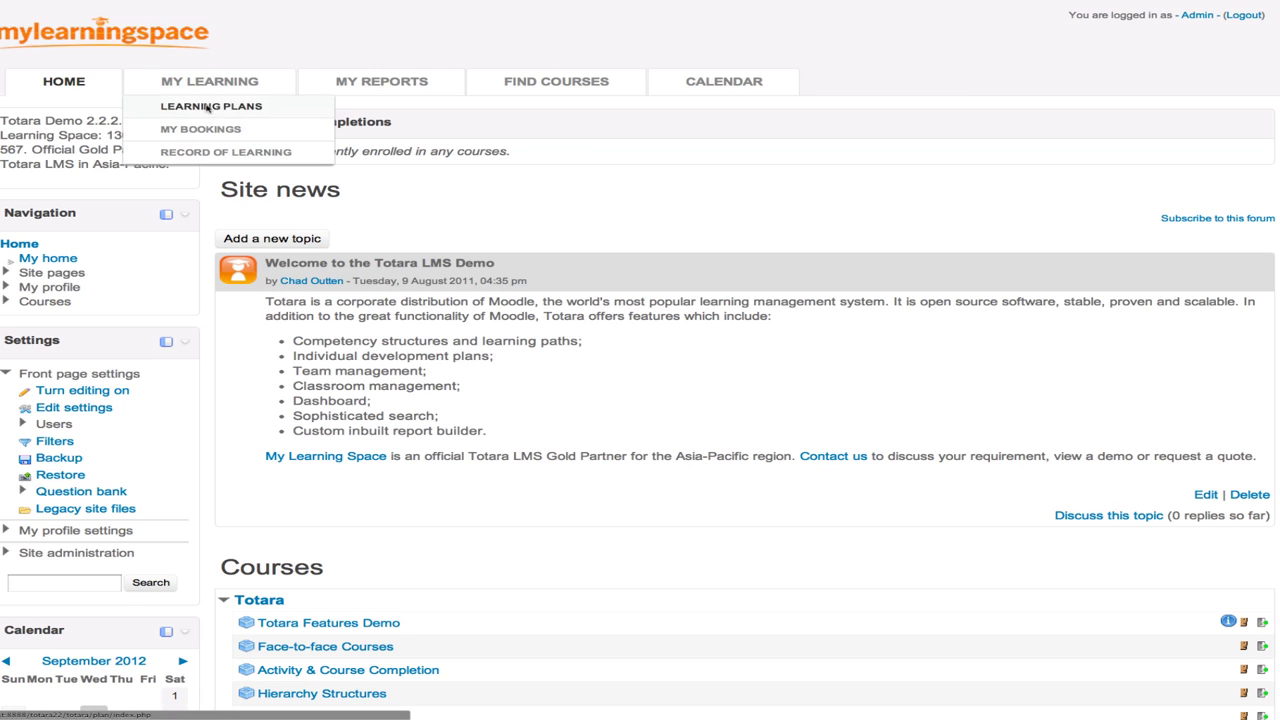
mouse_move(580, 87)
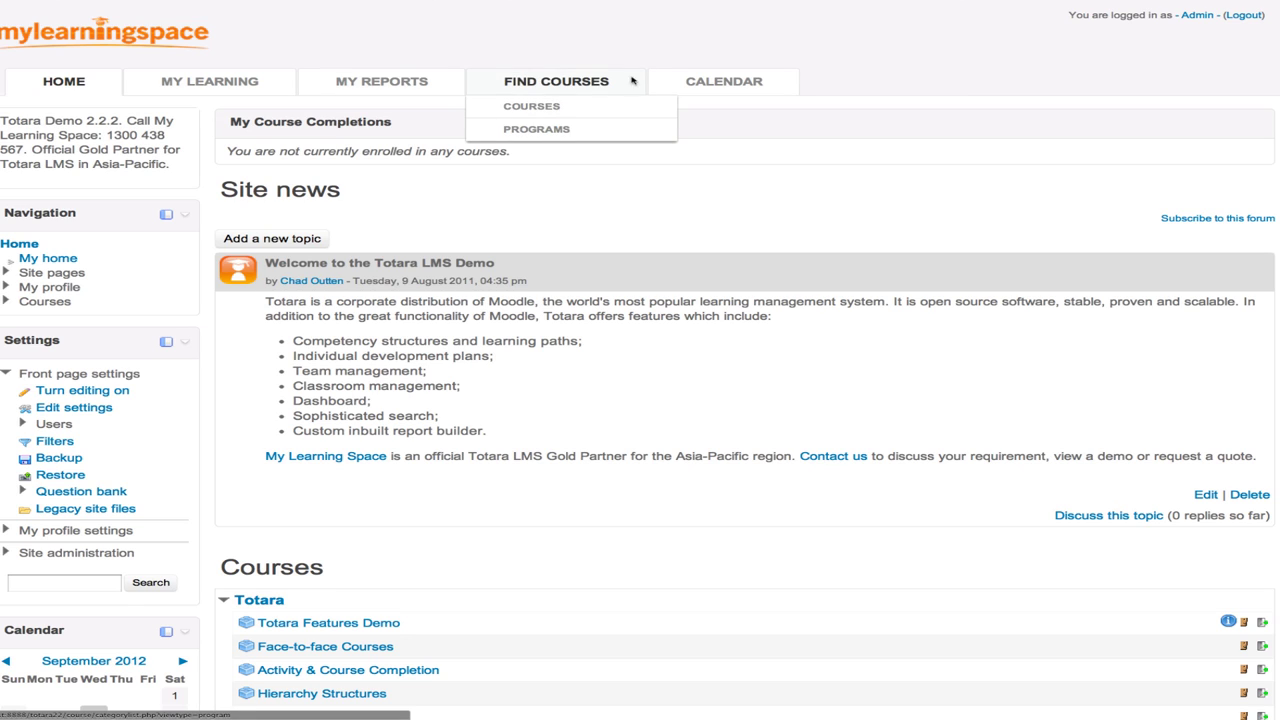
mouse_move(216, 80)
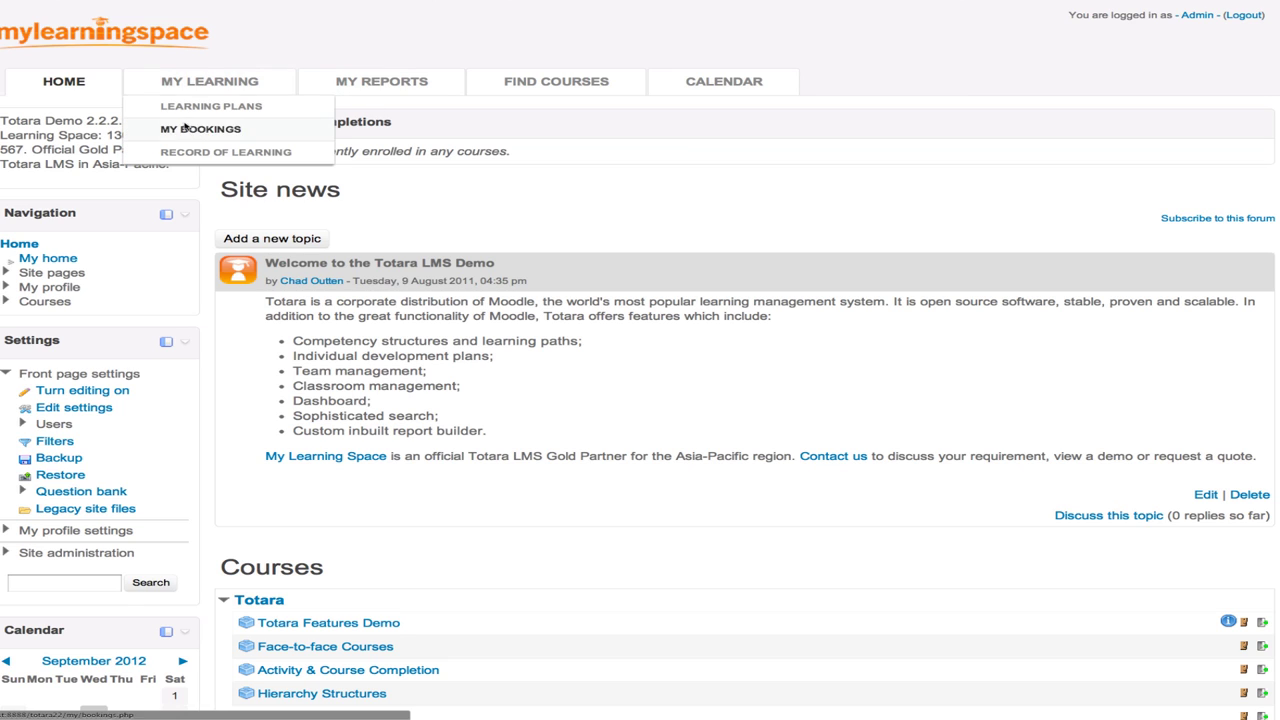
click(183, 121)
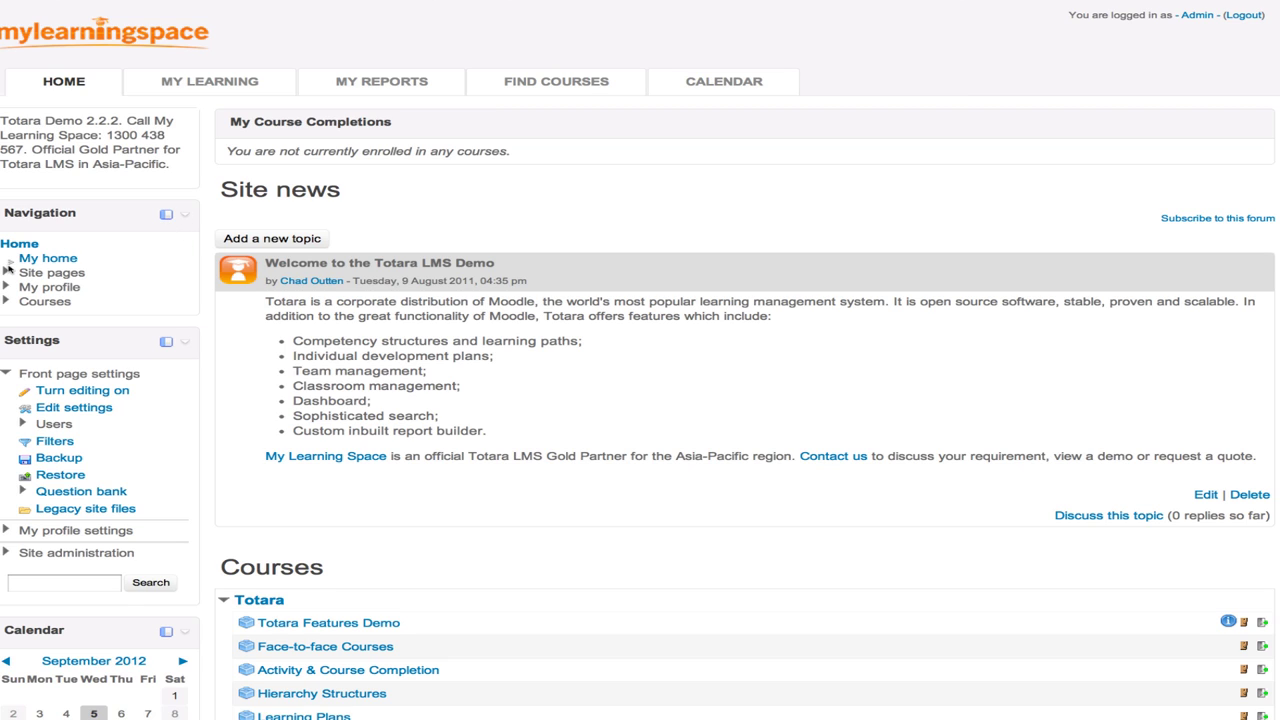
- Expand and collapse Site pages, My profile and Forum posts, then collapse Front page settings
click(6, 272)
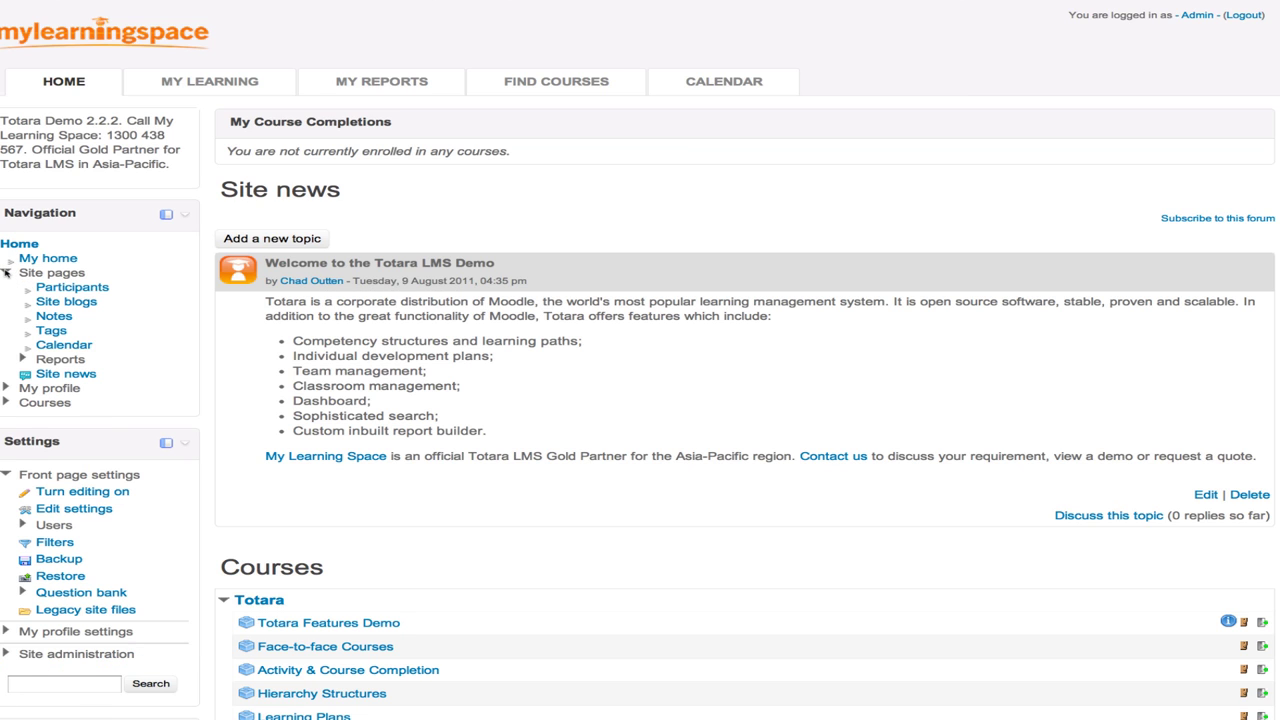
click(6, 272)
click(5, 287)
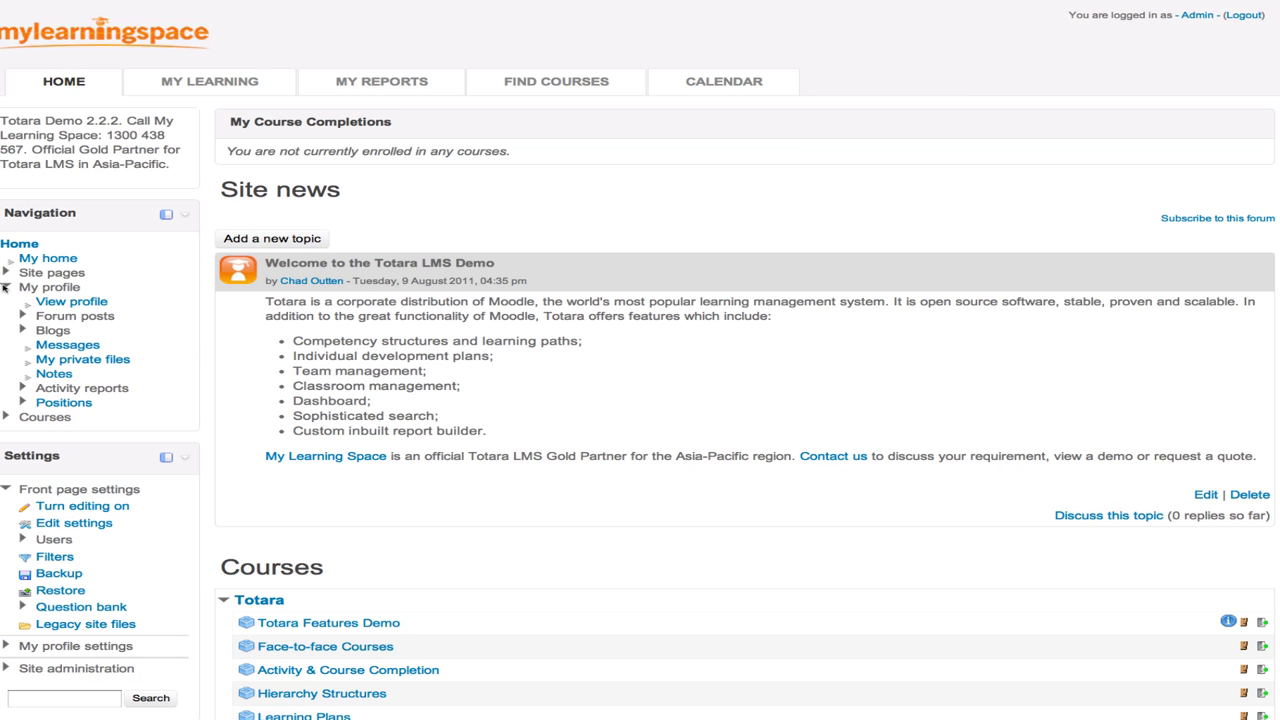
click(22, 315)
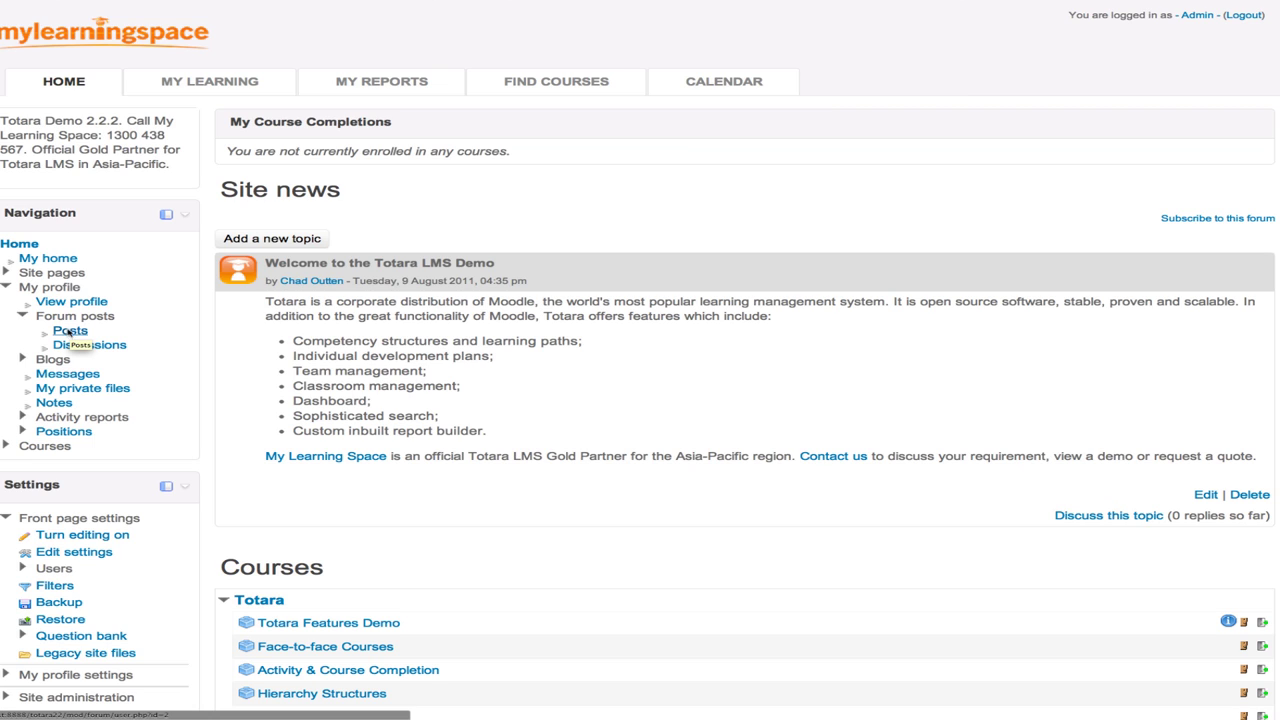
click(22, 315)
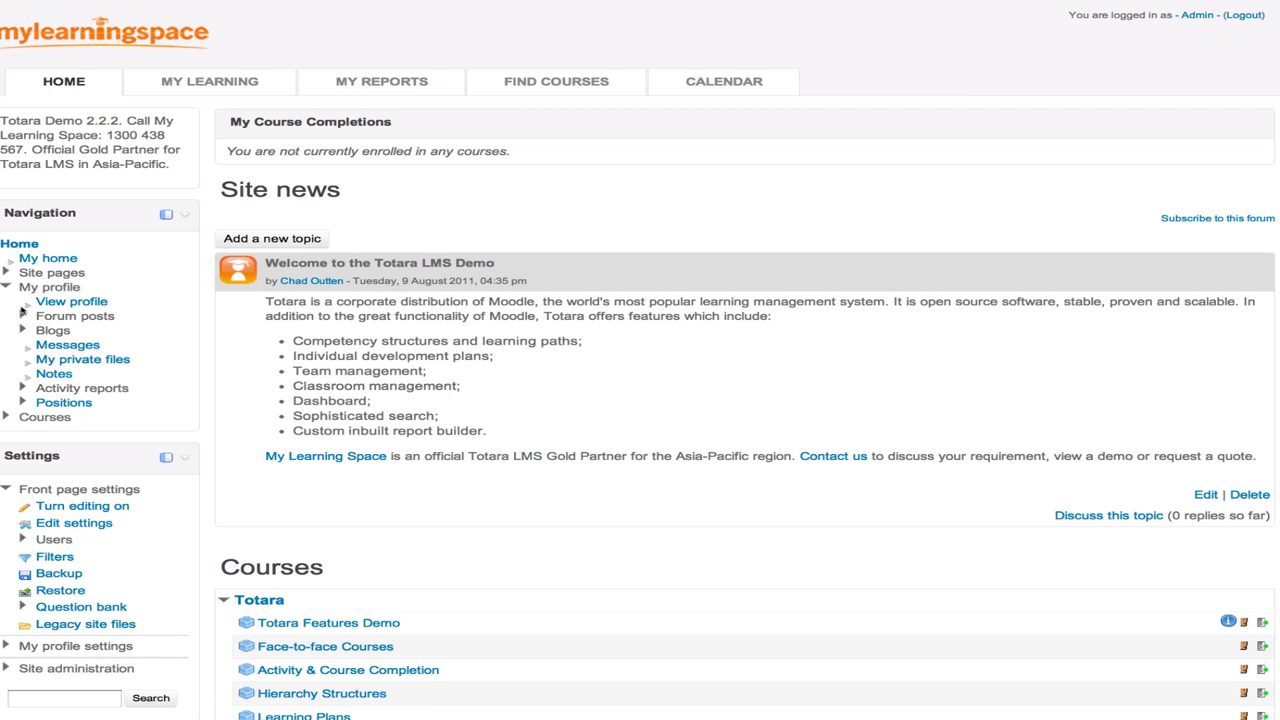
click(6, 287)
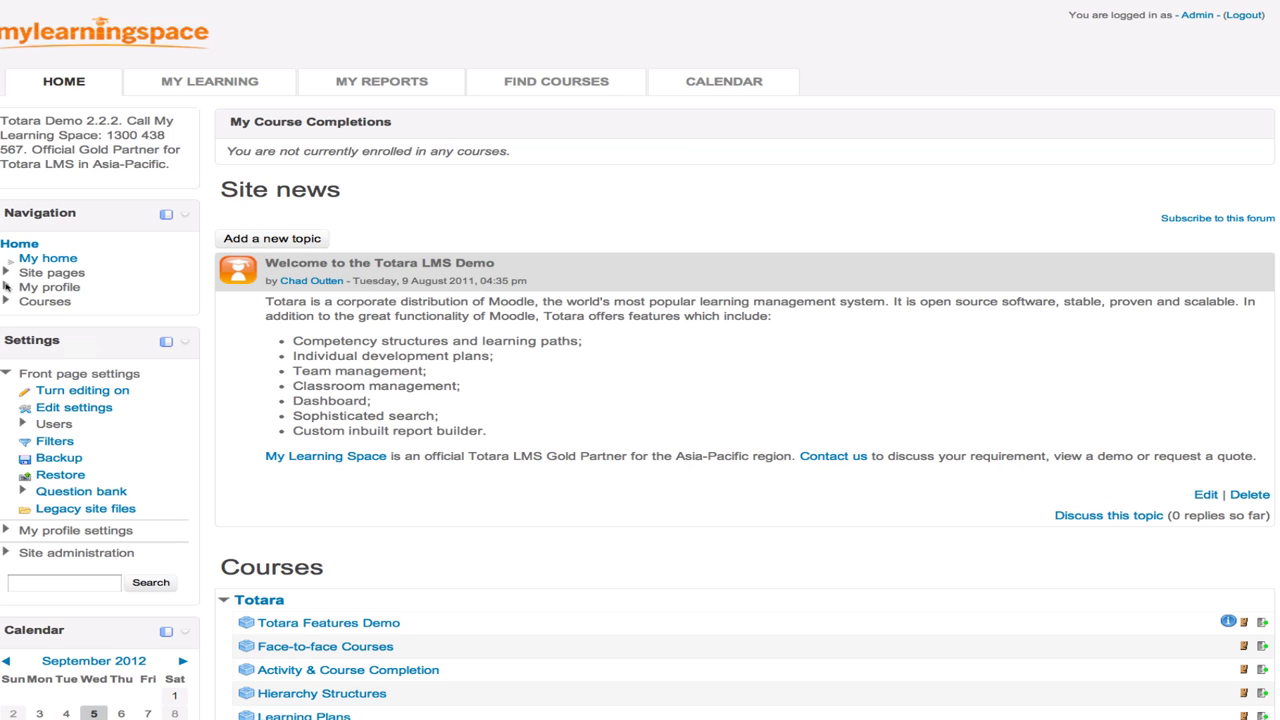
click(6, 373)
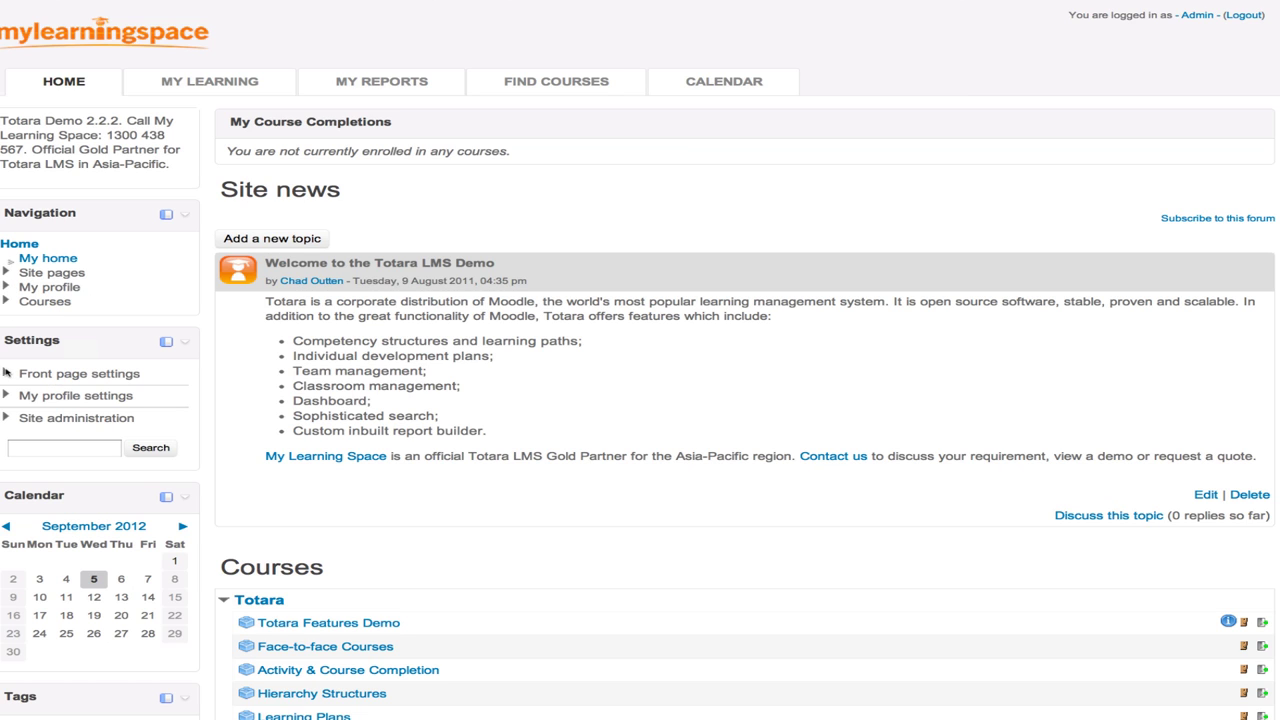
- Move the Navigation, Settings, Calendar and Tags blocks into the side dock
click(166, 215)
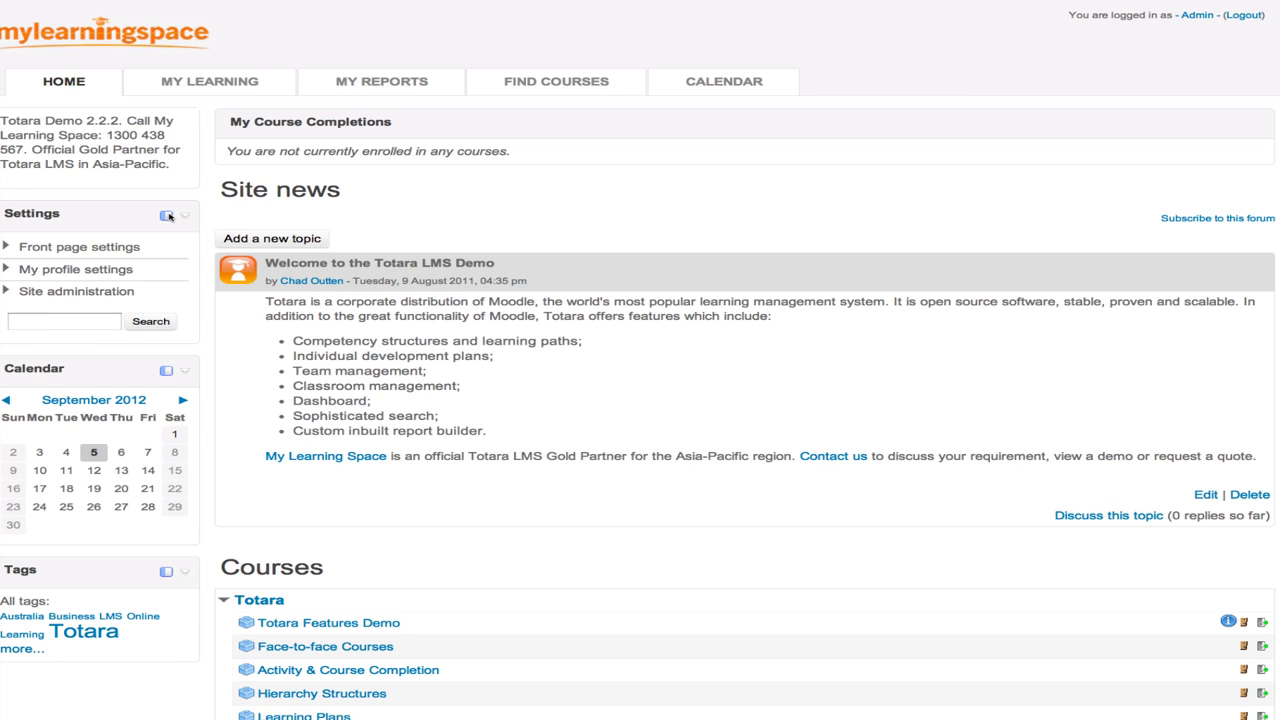
click(166, 215)
click(166, 215)
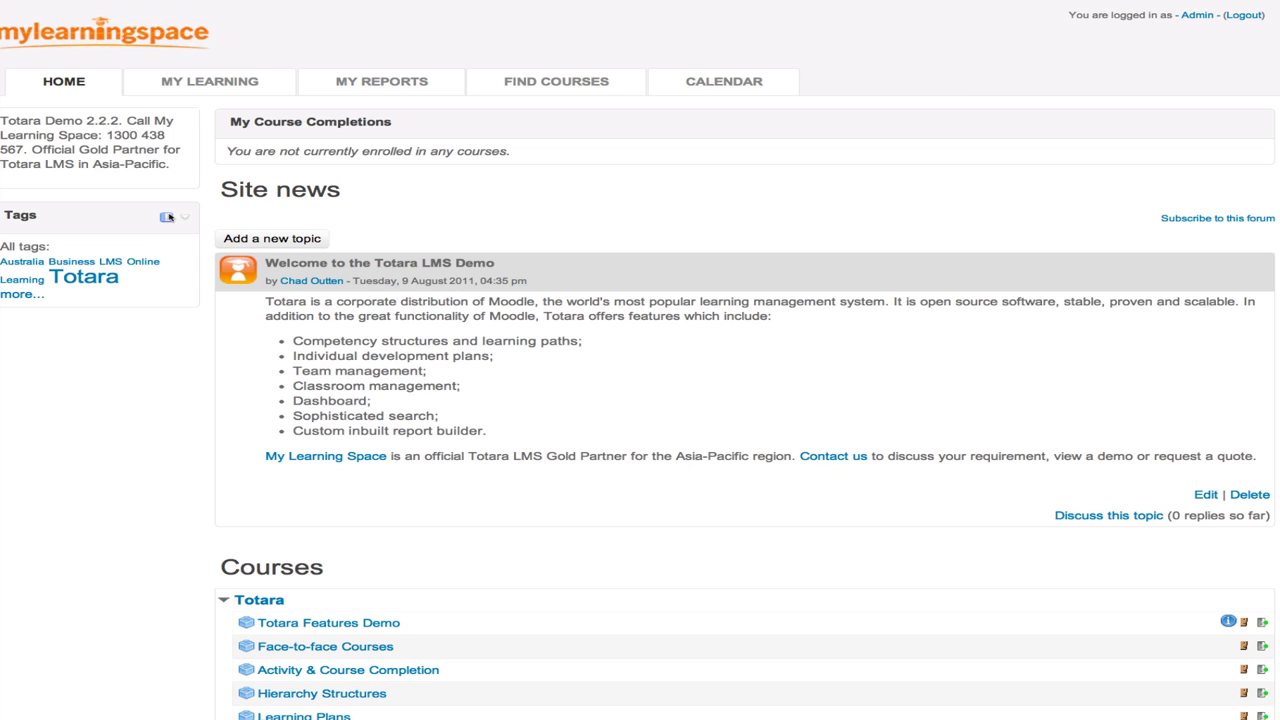
click(166, 215)
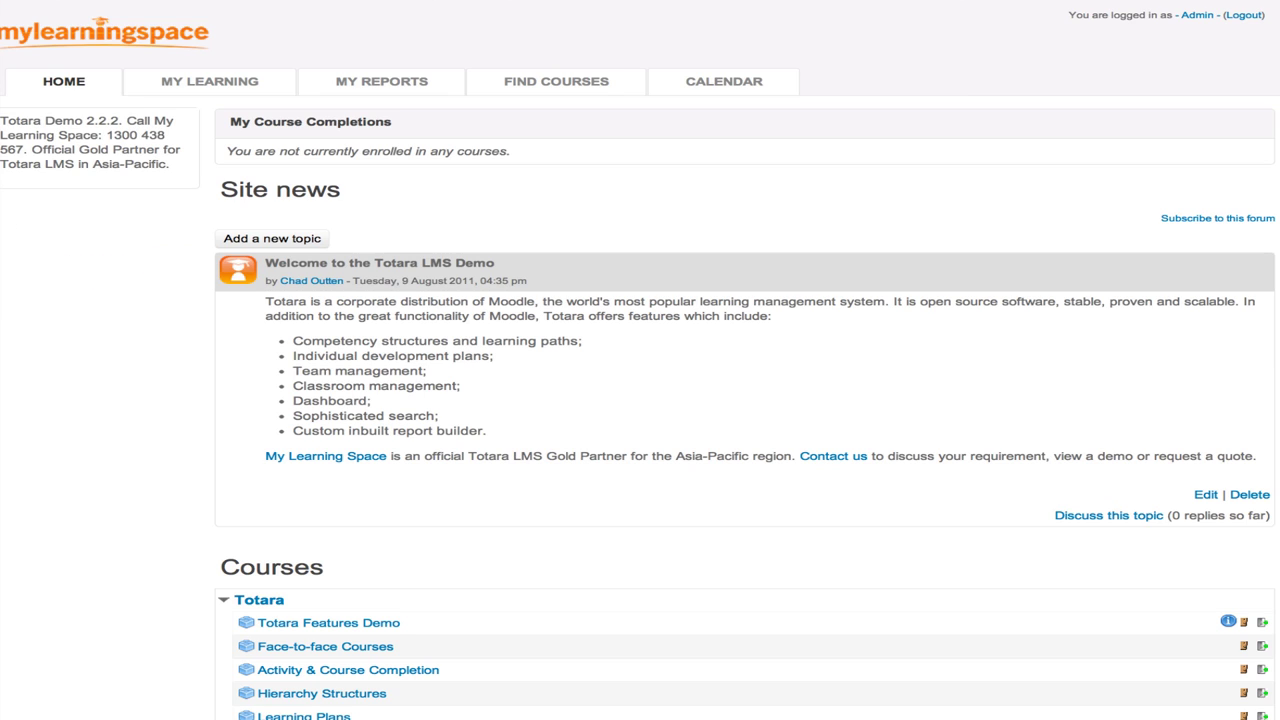
- Toggle Site pages in the docked Navigation flyout, then return Navigation to the sidebar
mouse_move(0, 20)
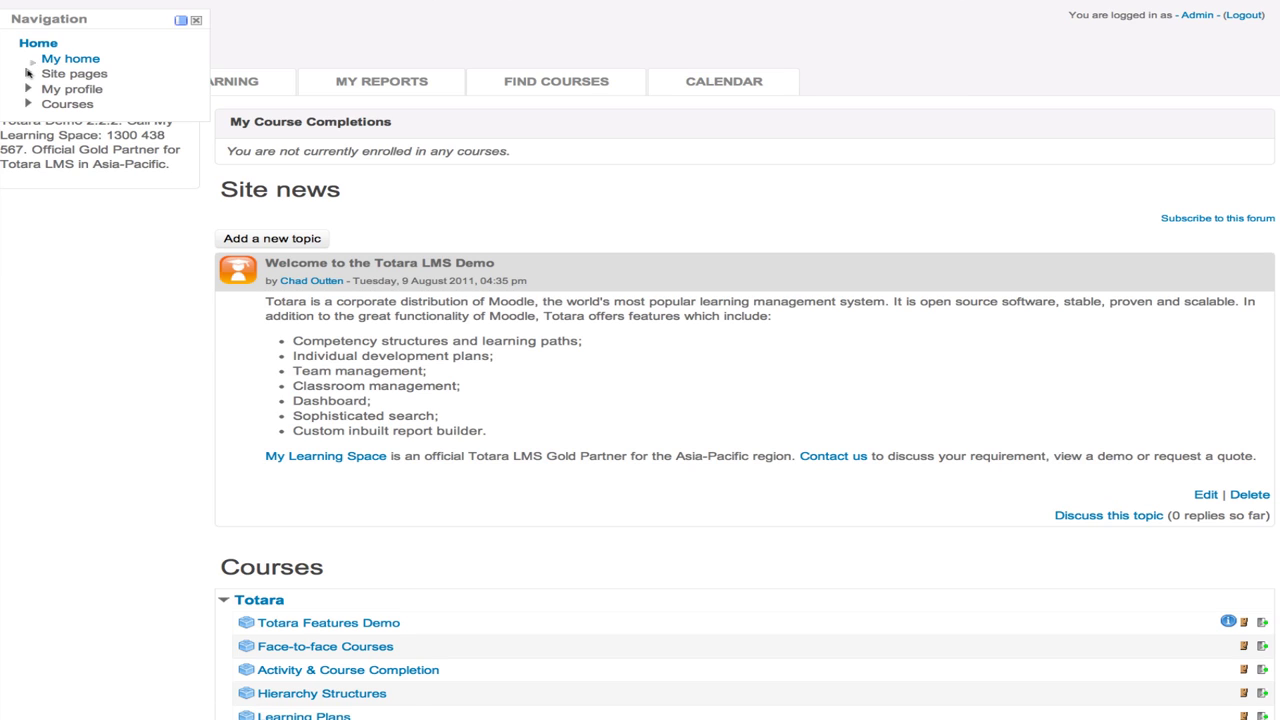
click(28, 73)
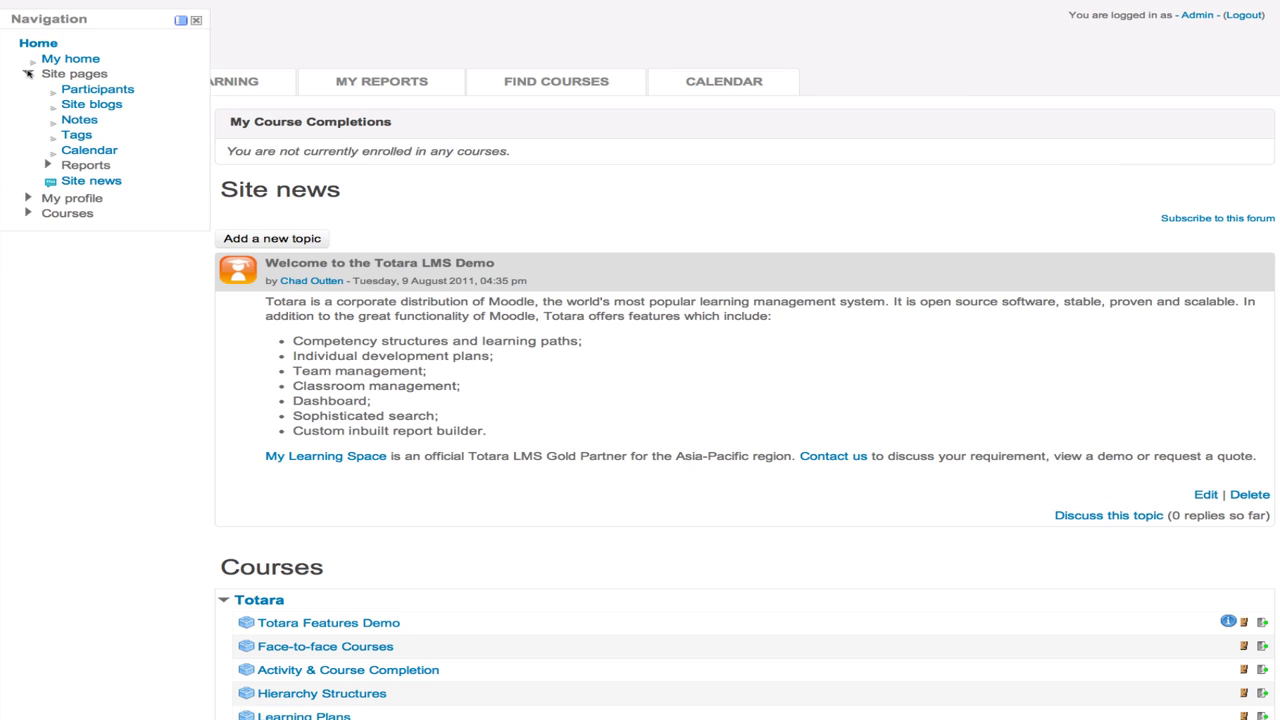
click(28, 73)
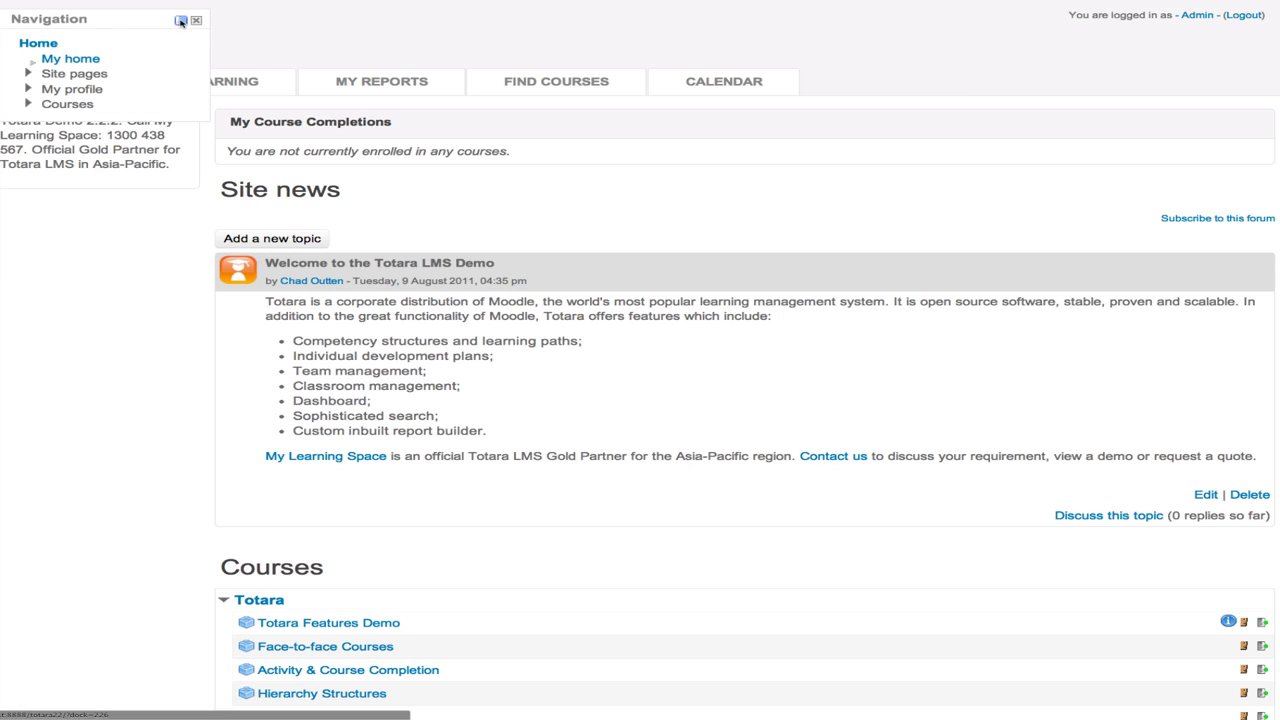
click(181, 21)
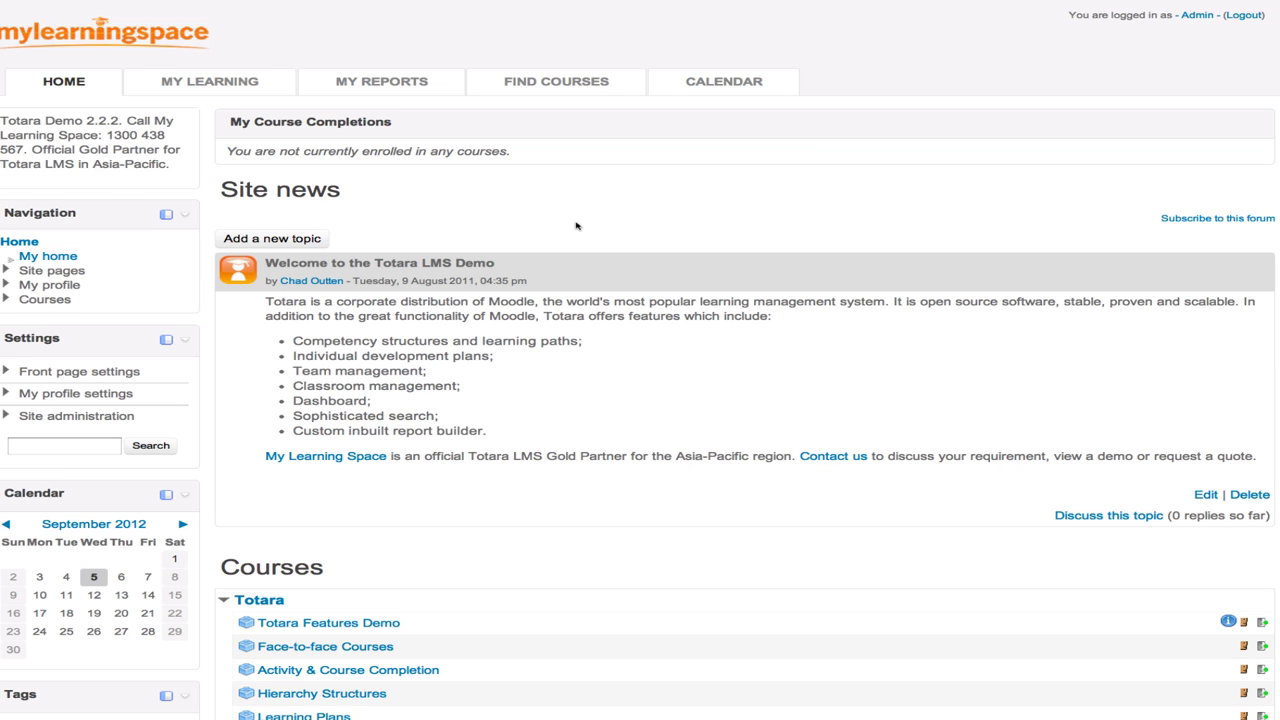
- Open the Totara Features Demo course and collapse the Courses and course administration nodes
scroll(576, 226, down, 5)
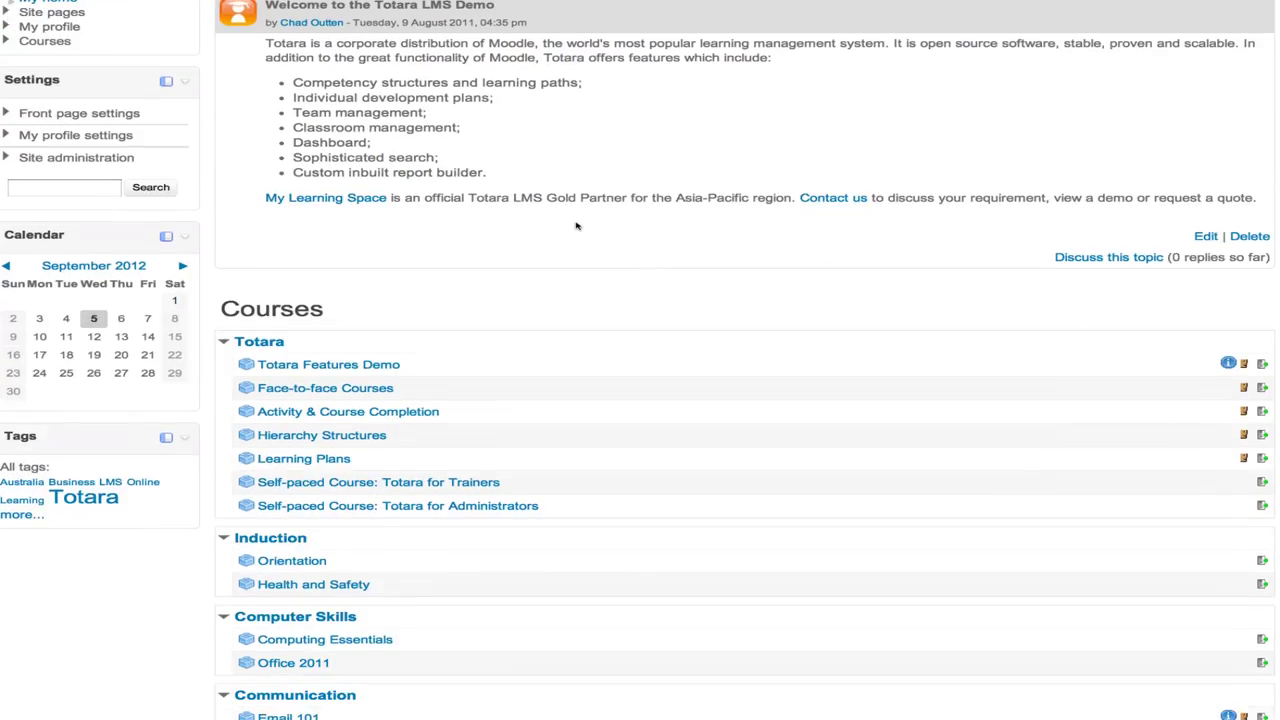
scroll(576, 226, down, 2)
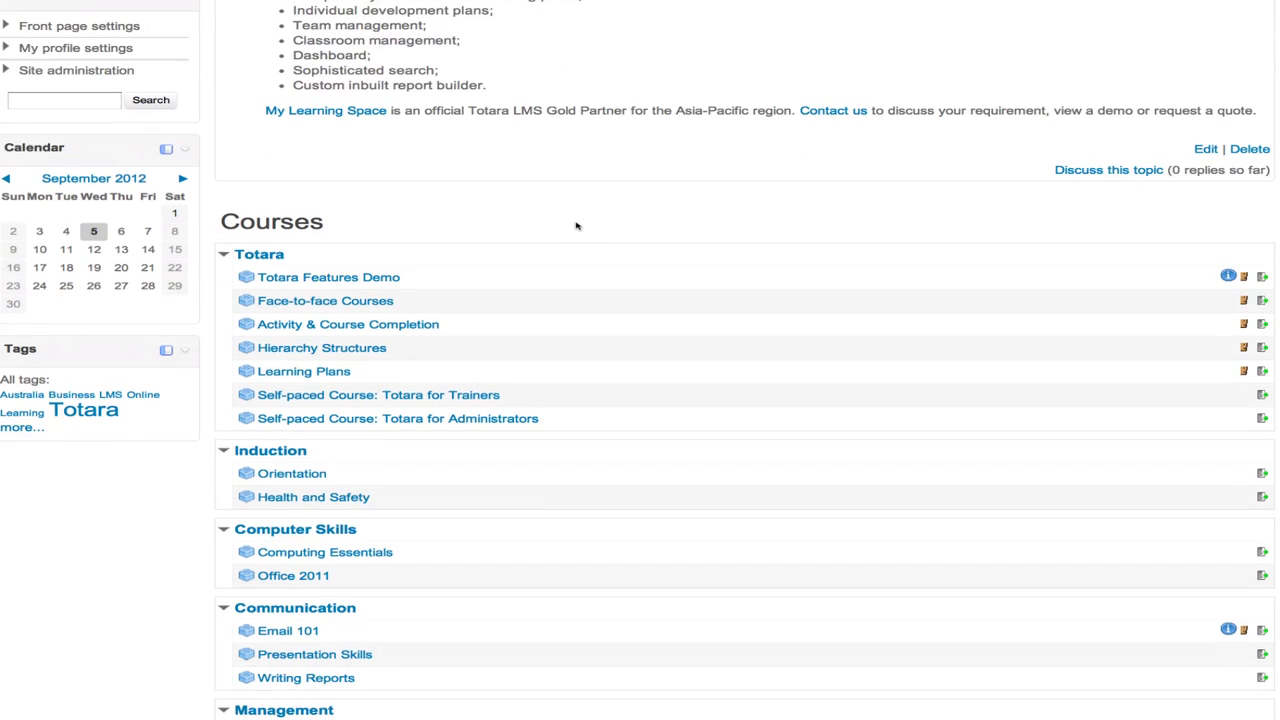
click(345, 281)
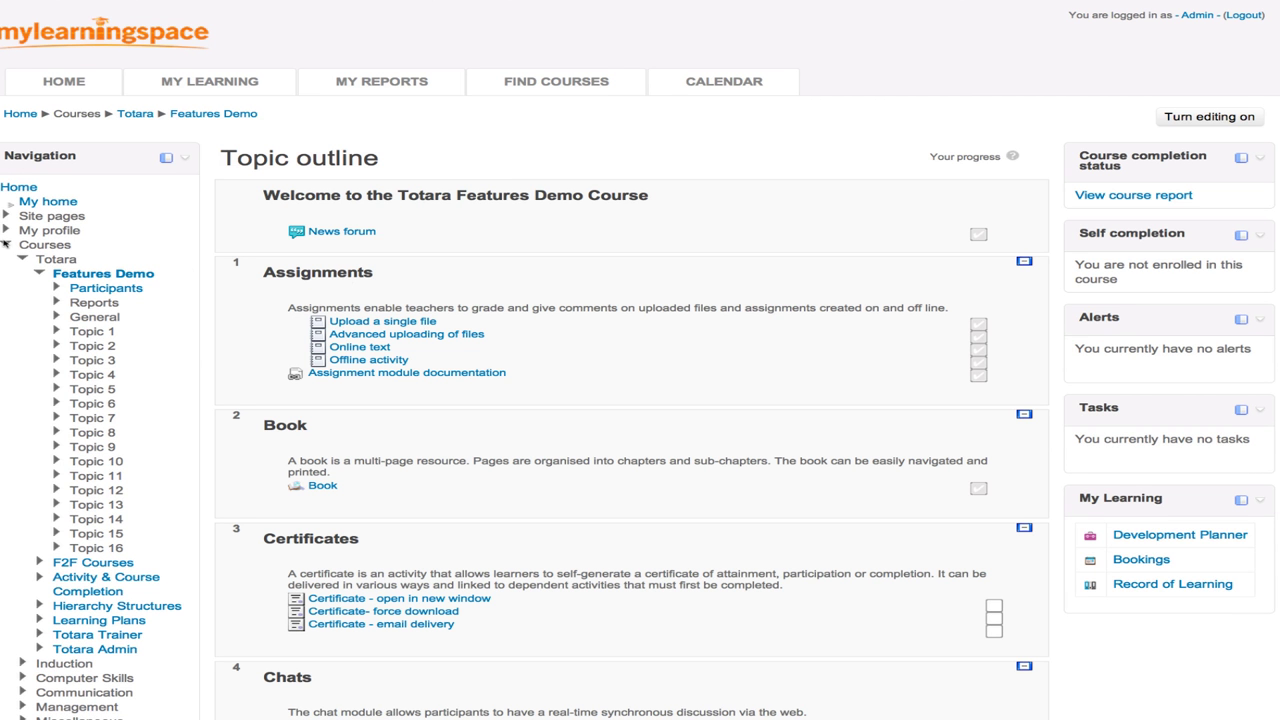
click(5, 244)
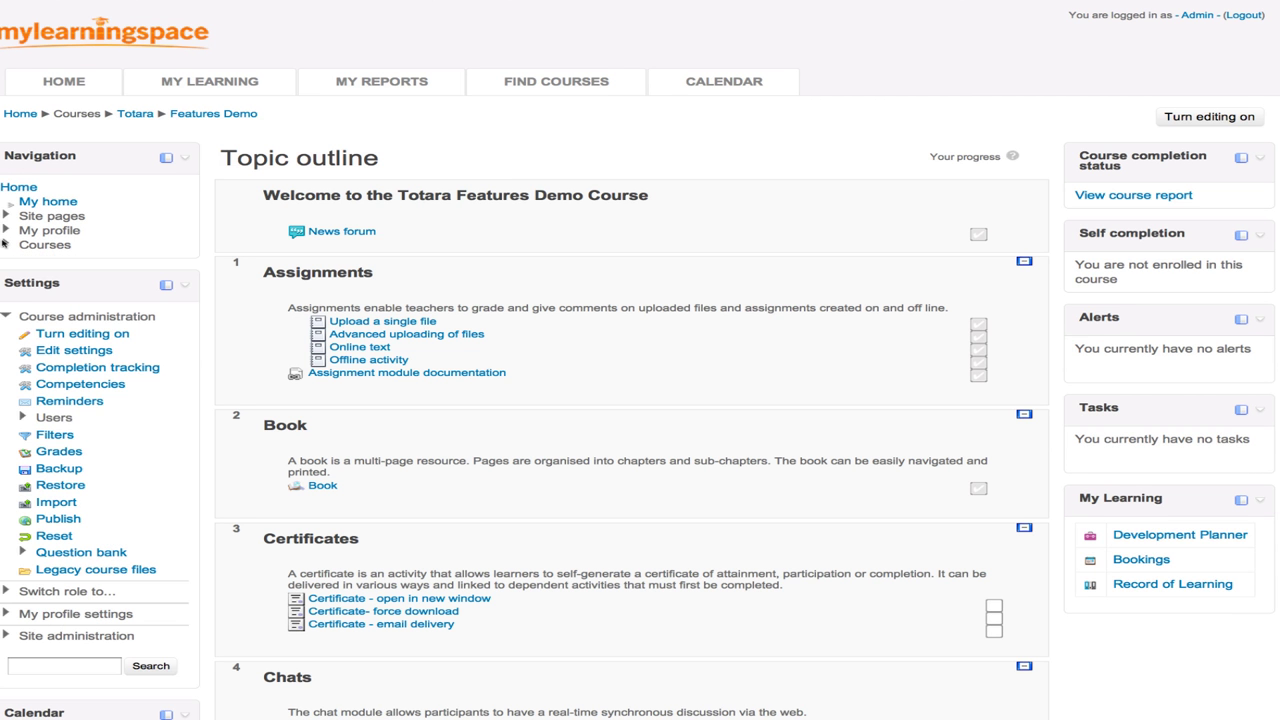
click(5, 317)
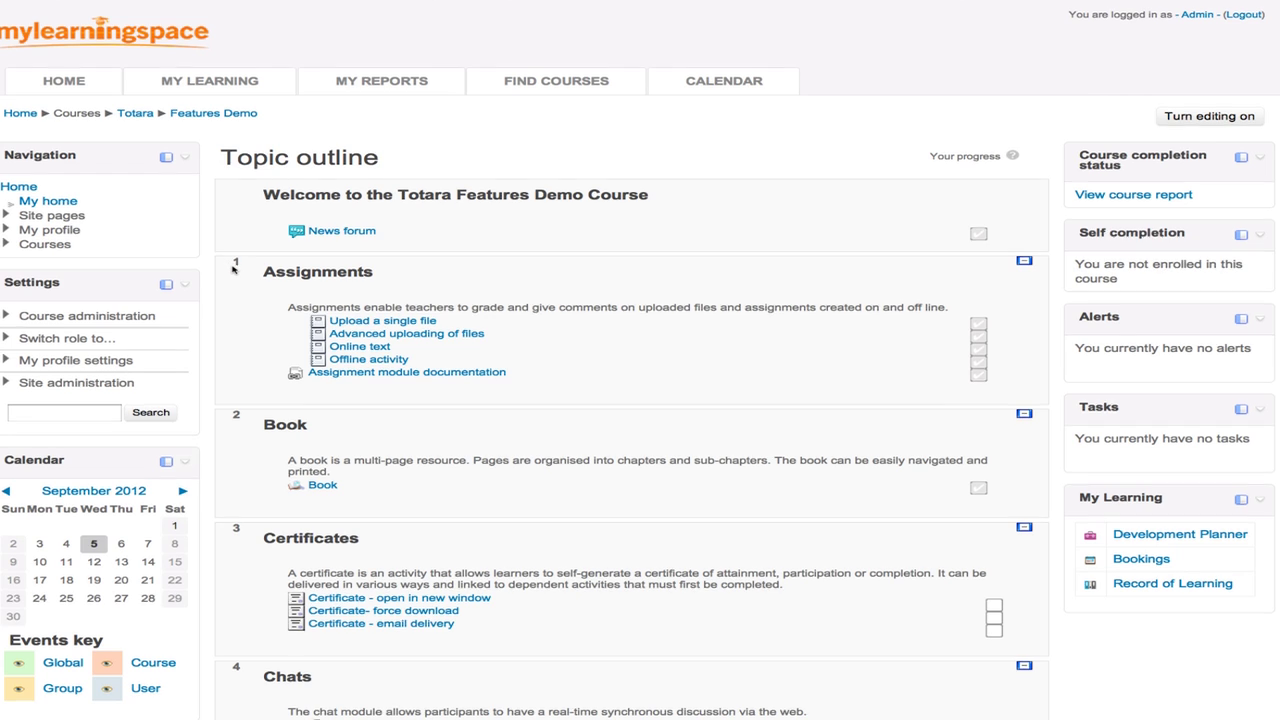
- Browse the topics: show only Assignments, jump to Topic 2, then show all topics
scroll(232, 268, down, 1)
scroll(232, 268, down, 1)
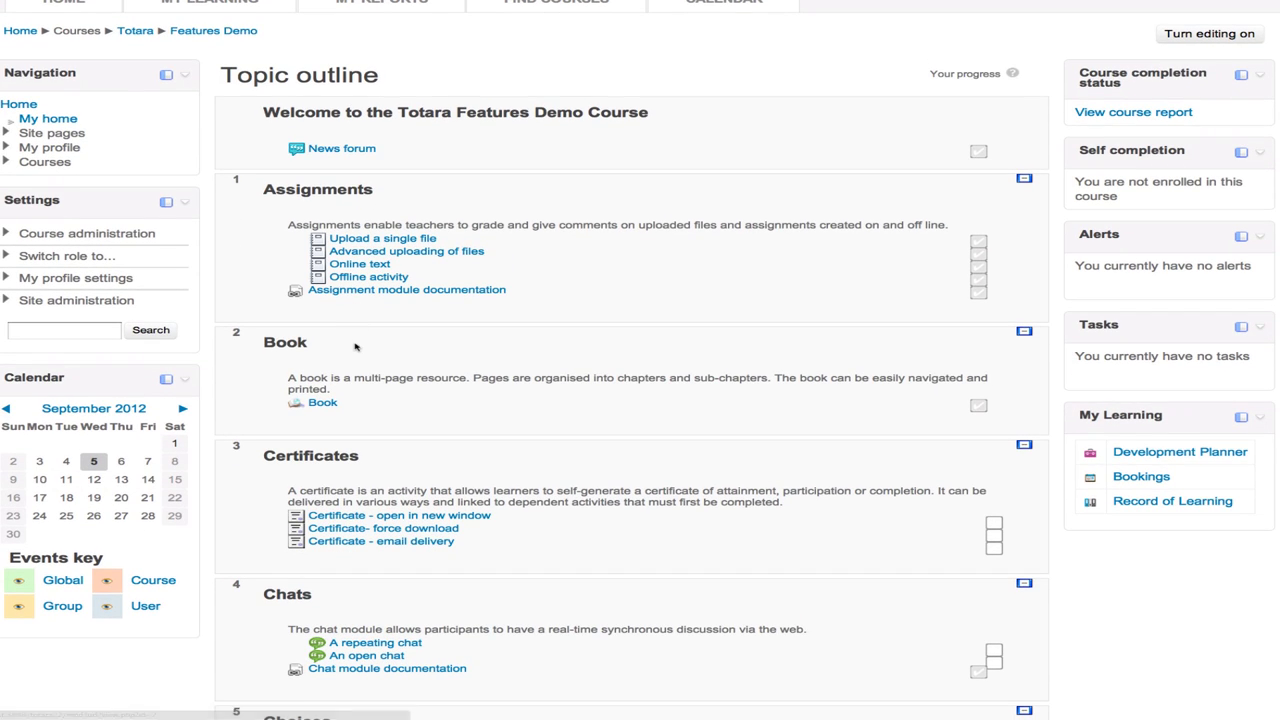
scroll(355, 348, down, 8)
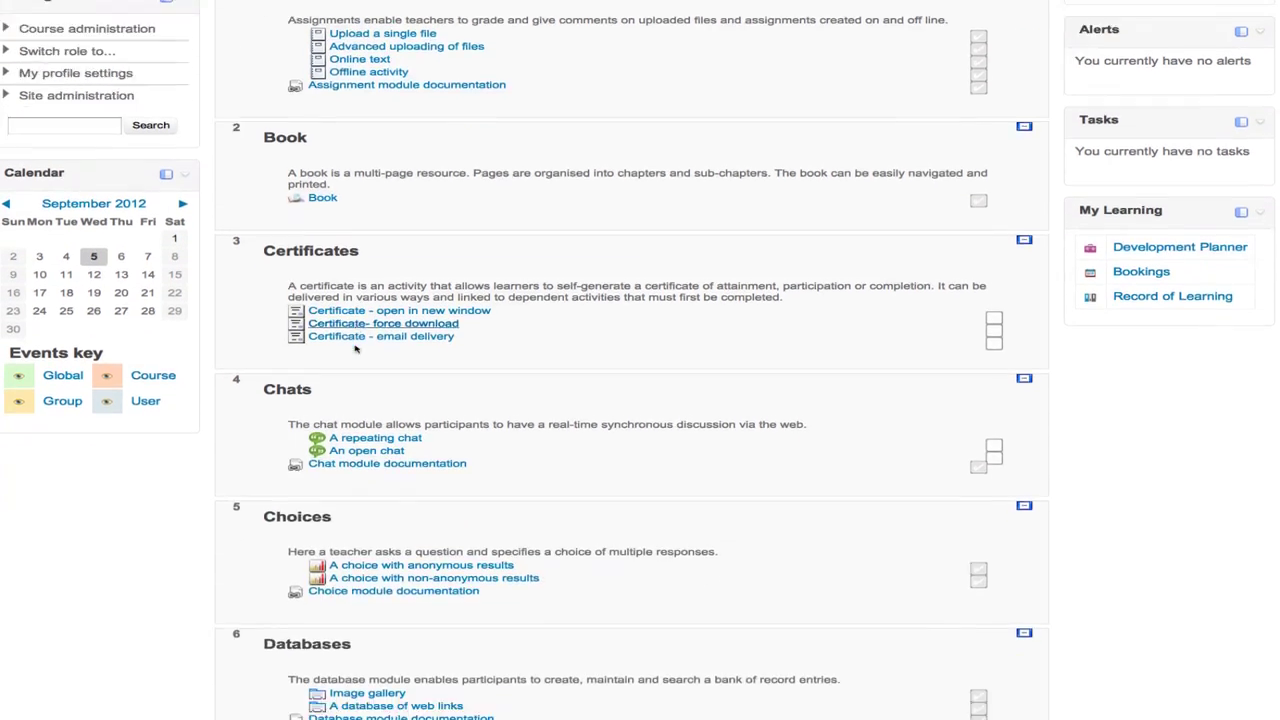
scroll(355, 348, down, 14)
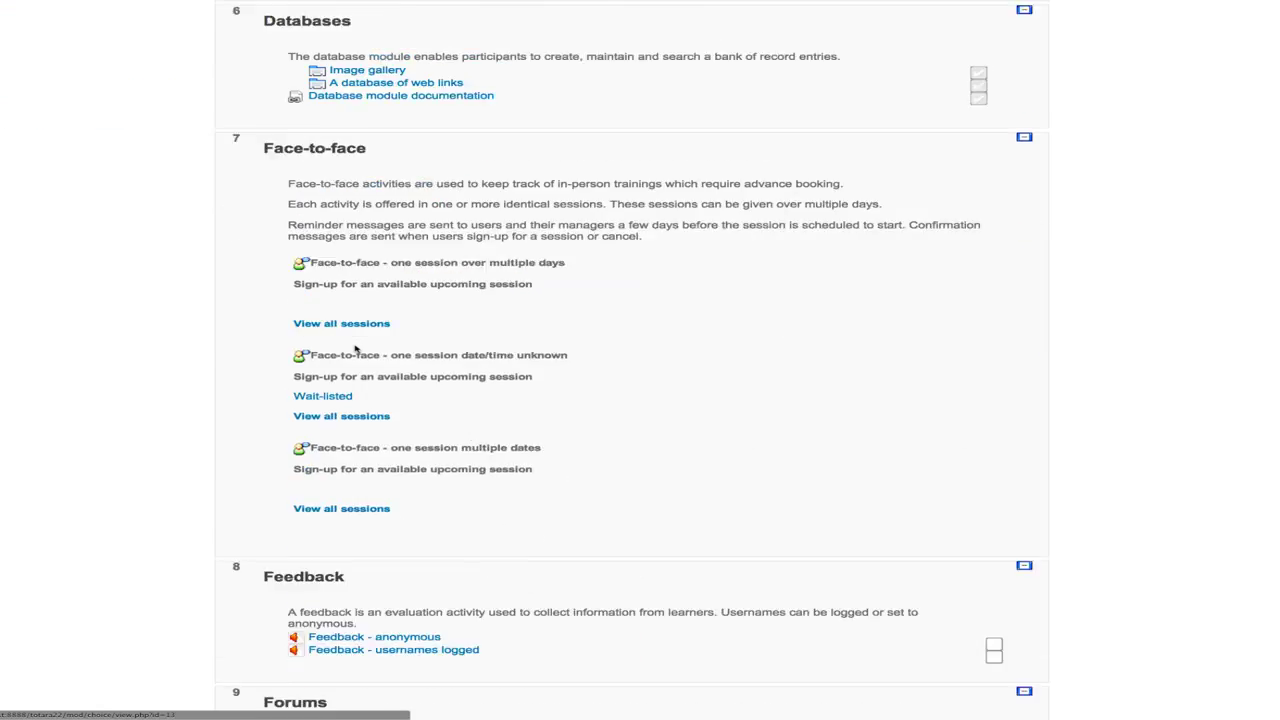
scroll(355, 348, down, 14)
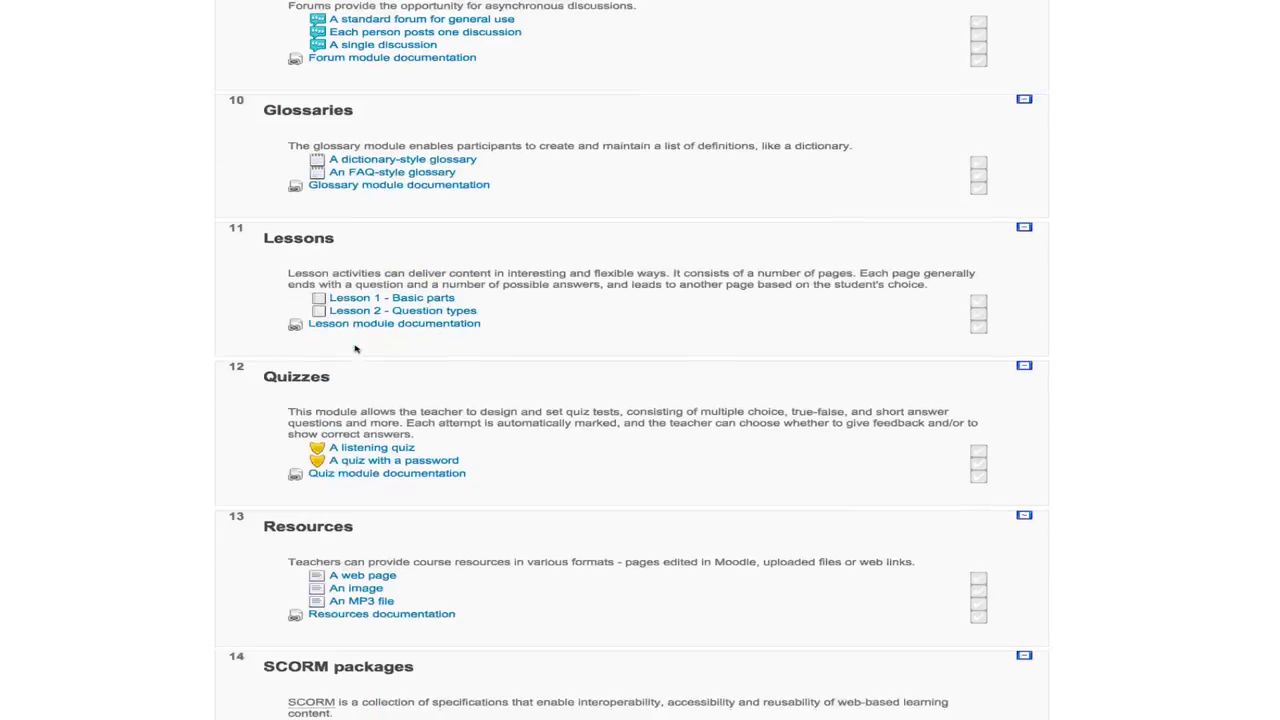
scroll(355, 348, down, 1)
scroll(355, 348, up, 17)
scroll(355, 348, up, 20)
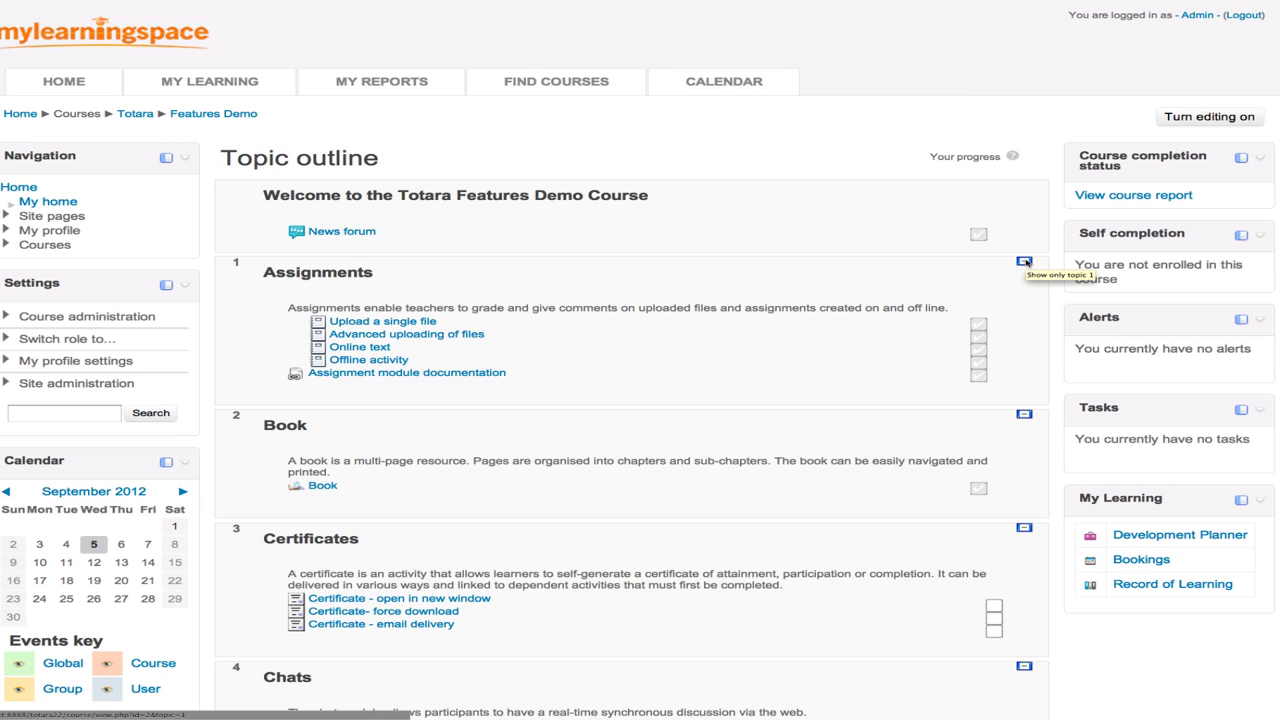
click(1025, 262)
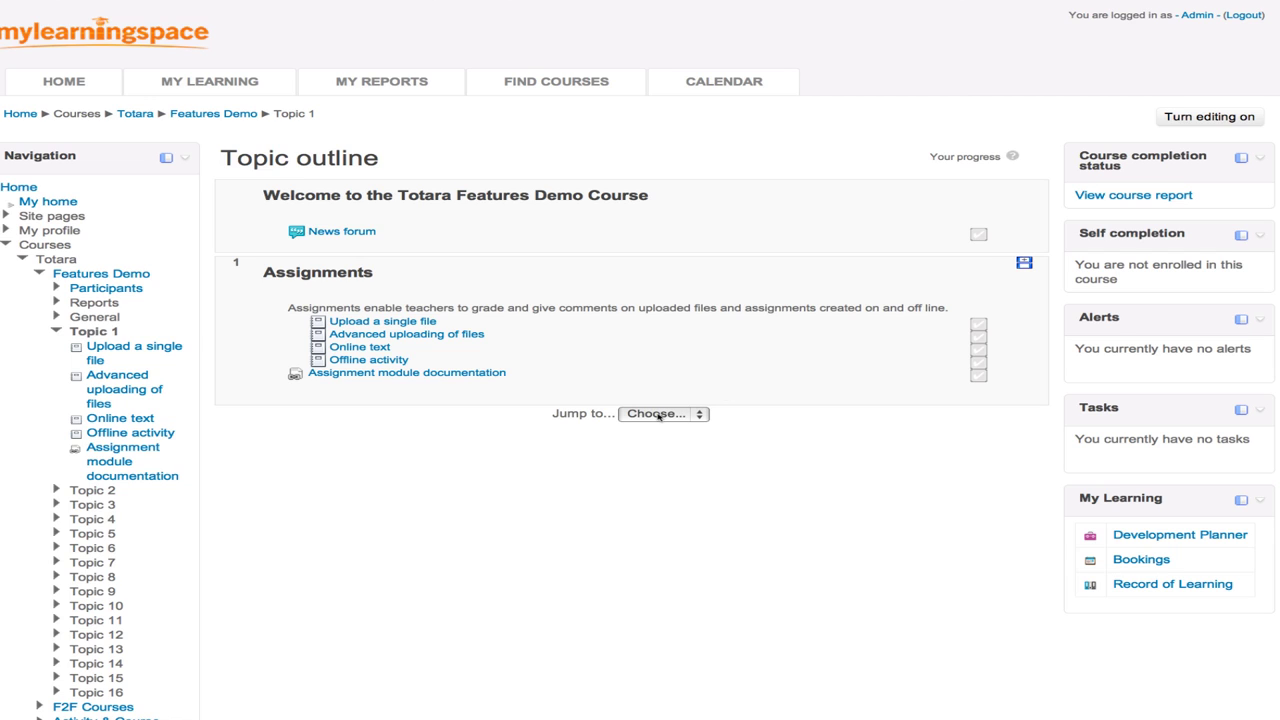
click(658, 414)
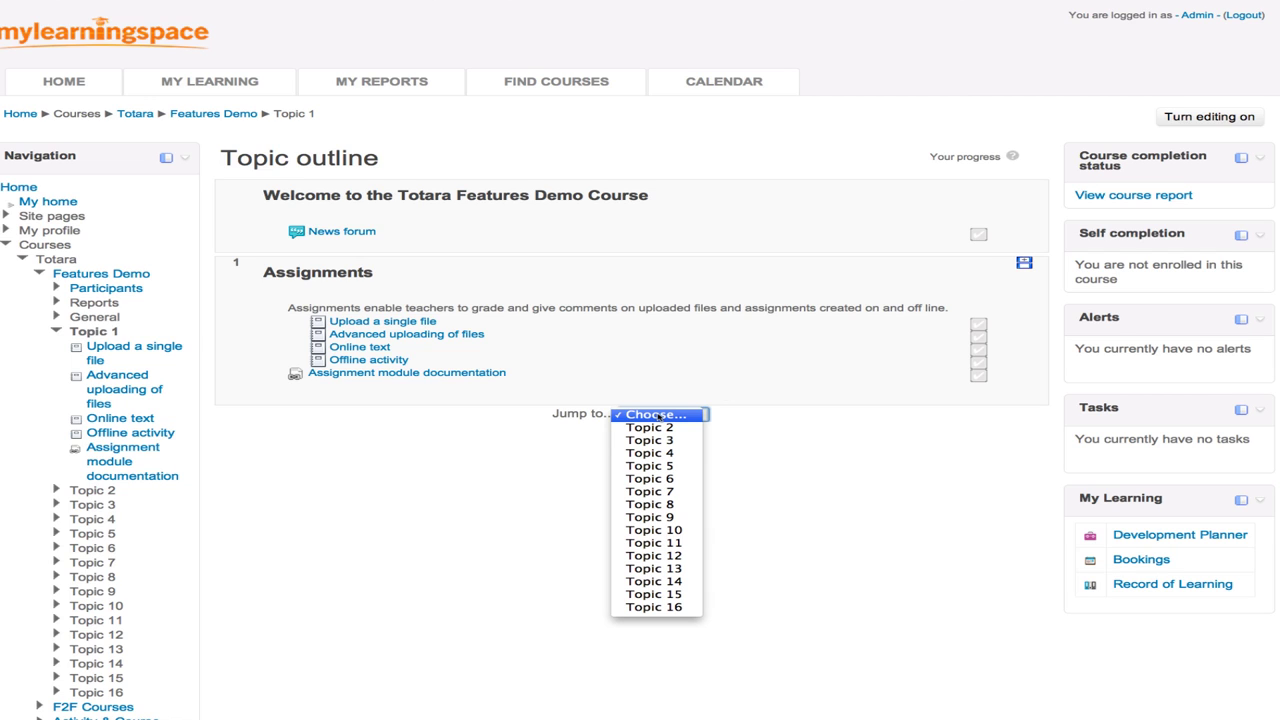
click(651, 426)
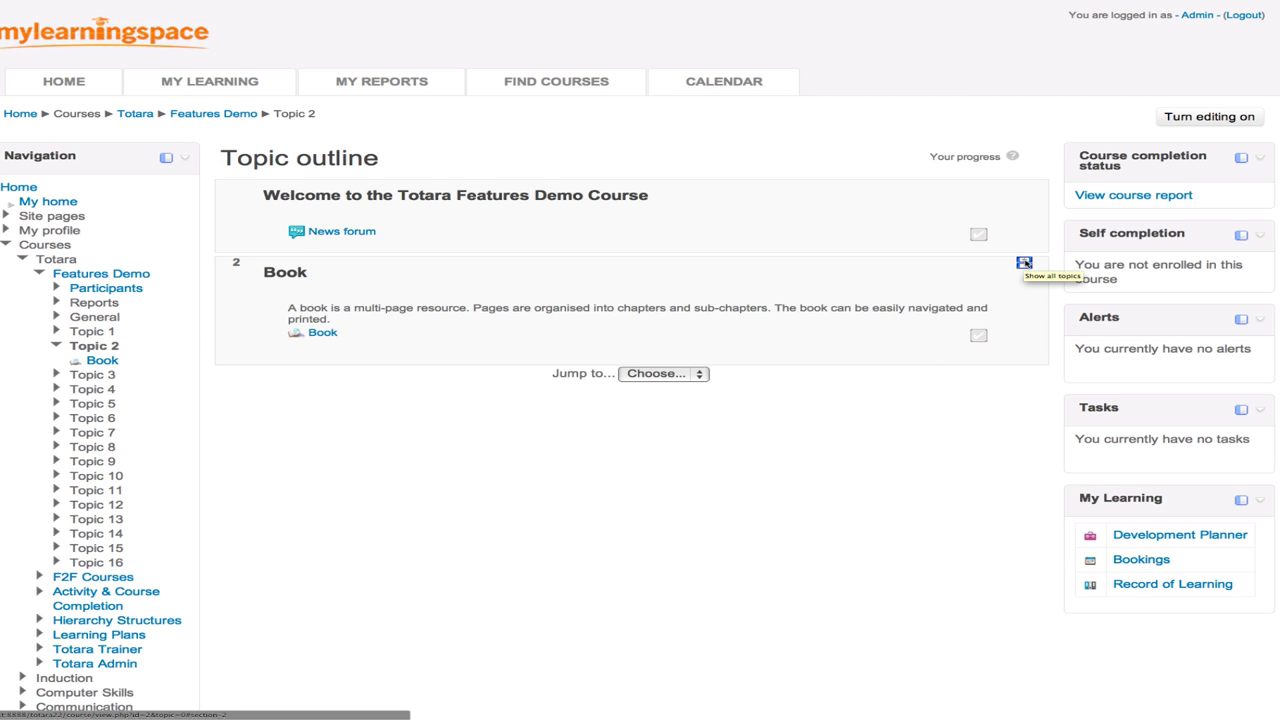
click(1024, 262)
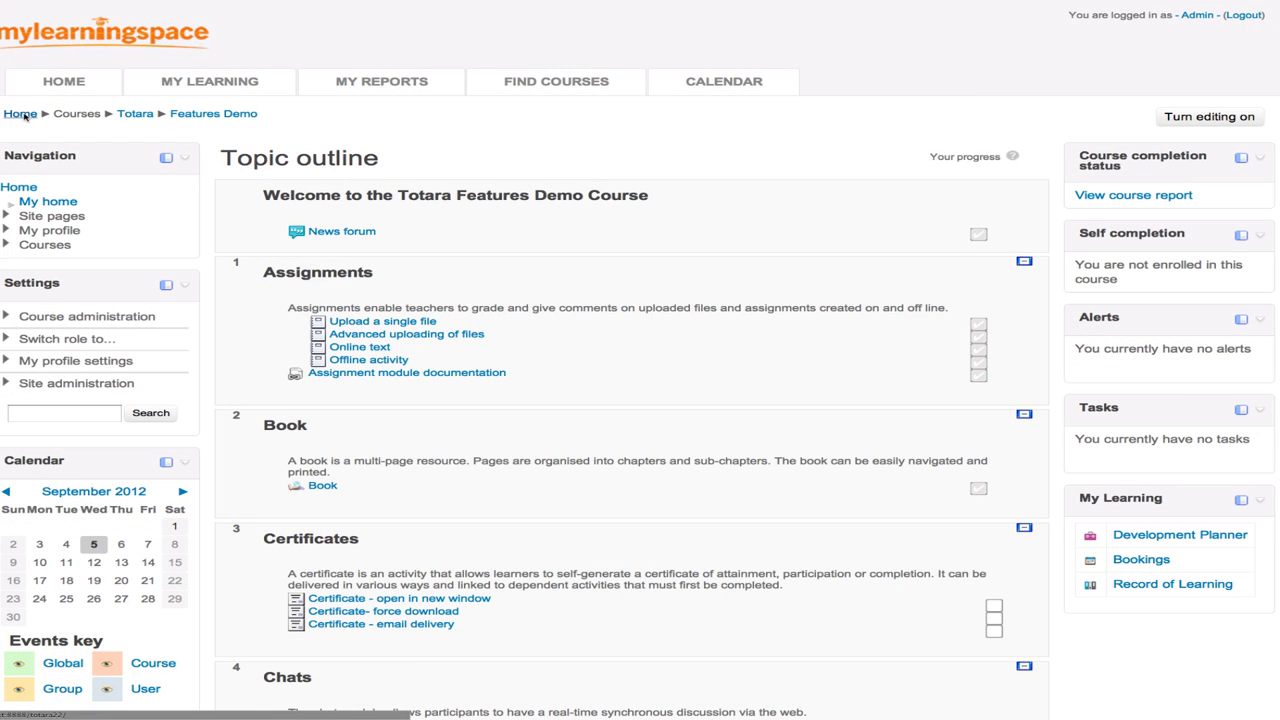
- Go back home and expand Site administration > Hierarchies > Positions in Settings
click(20, 114)
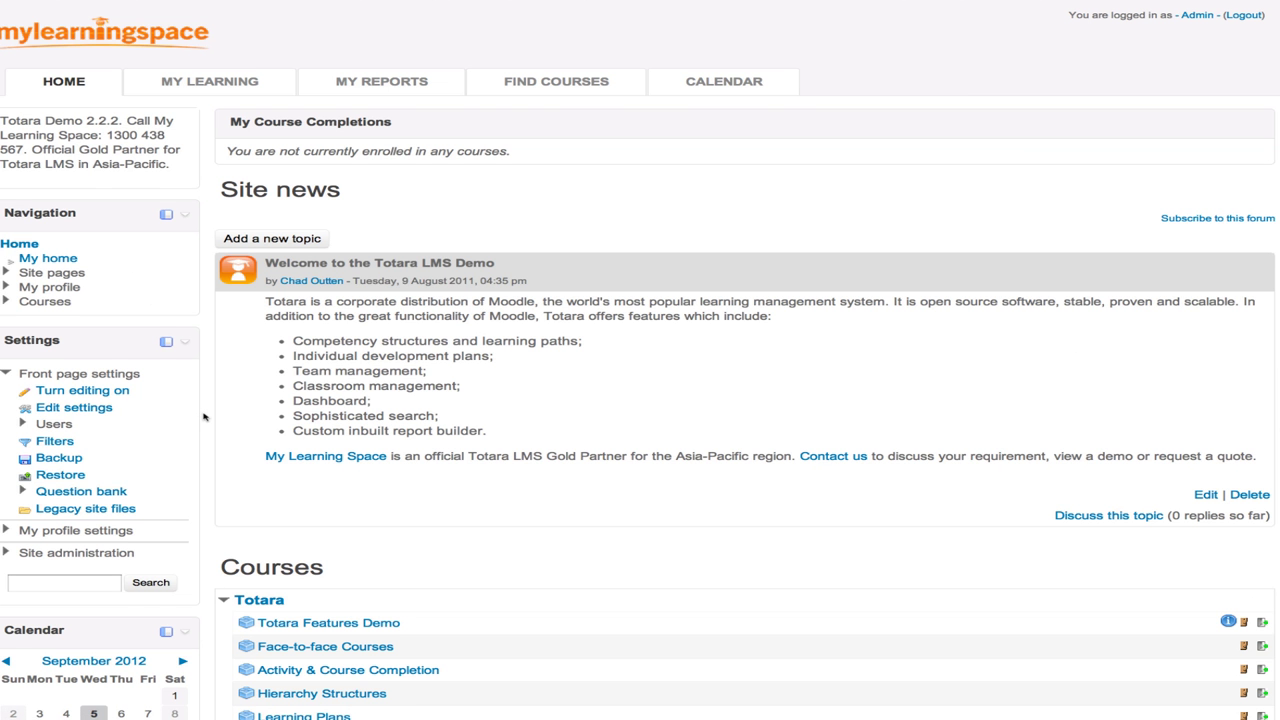
scroll(204, 416, down, 1)
scroll(204, 416, down, 1)
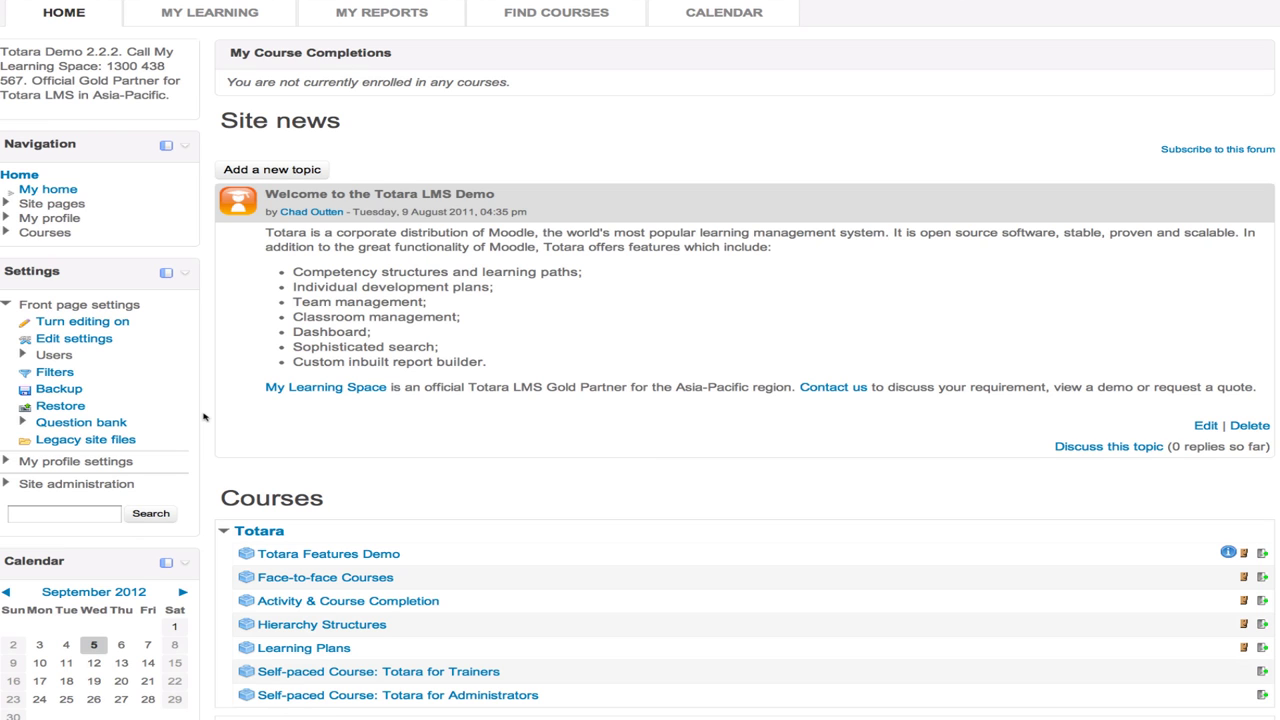
scroll(204, 416, down, 2)
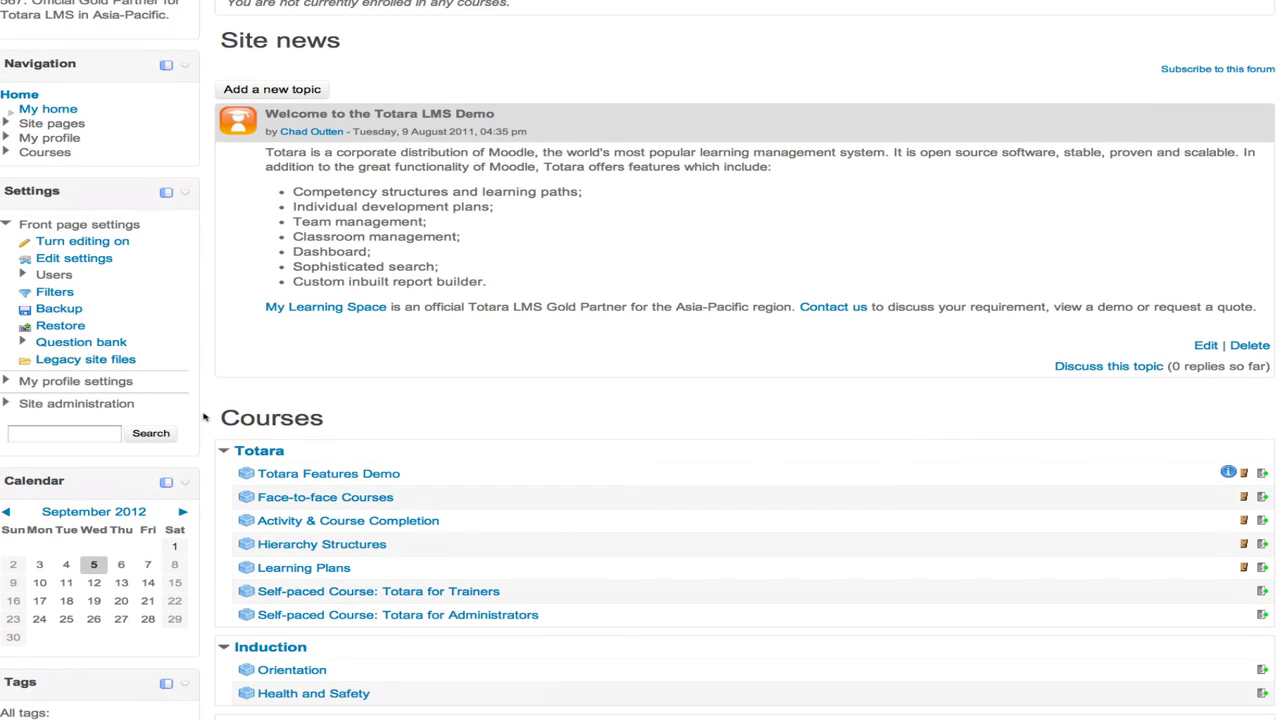
click(49, 405)
scroll(46, 406, down, 3)
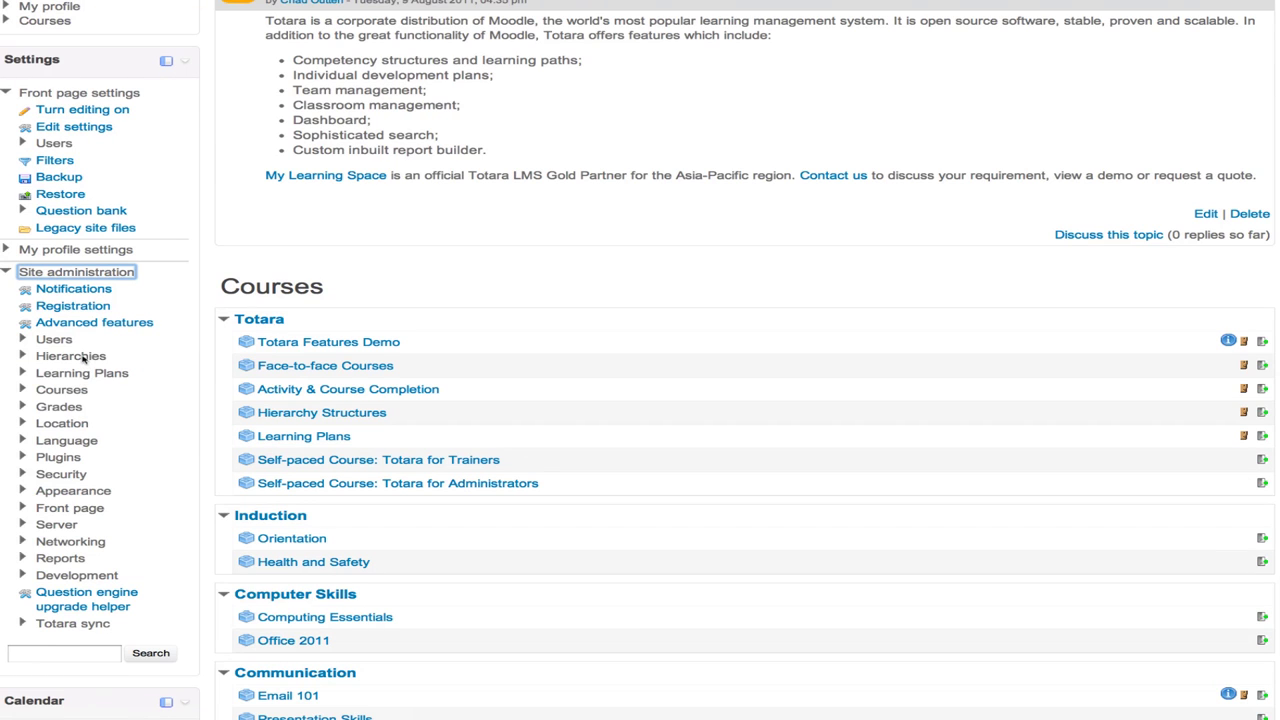
click(84, 358)
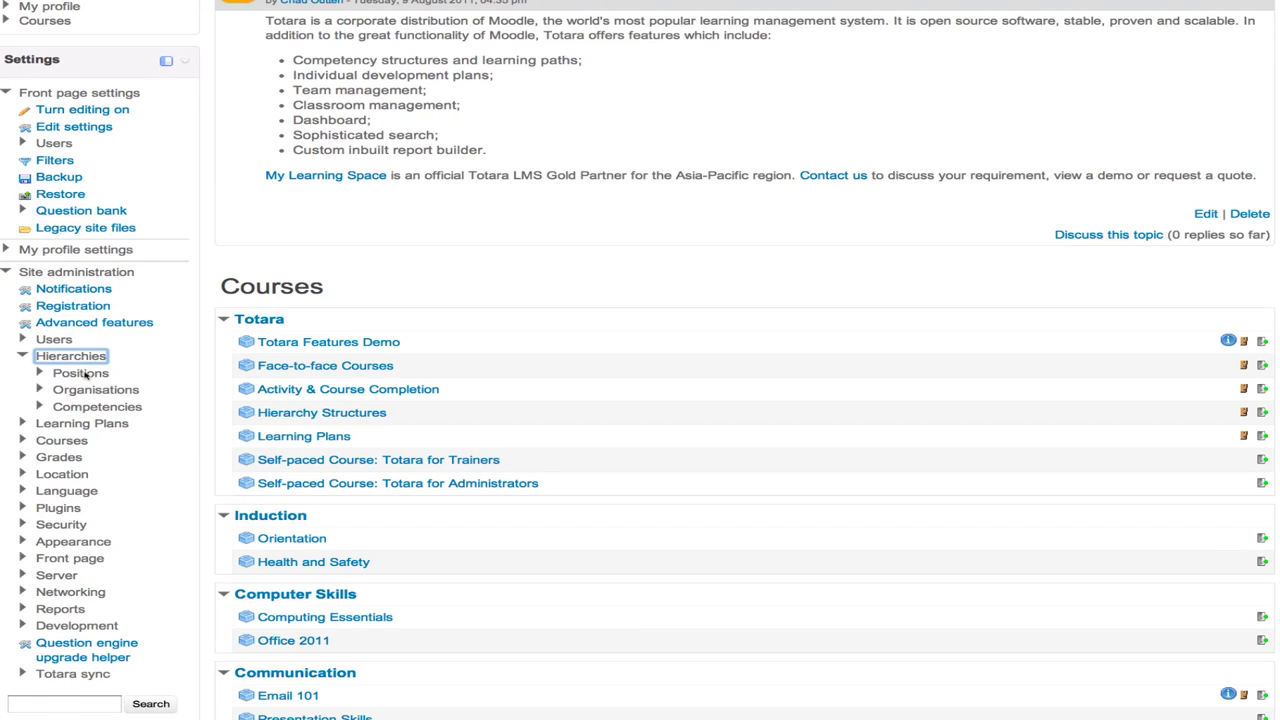
click(84, 373)
- Open Manage positions and the Head Office framework, highlighting its Manager and Employee types
click(126, 392)
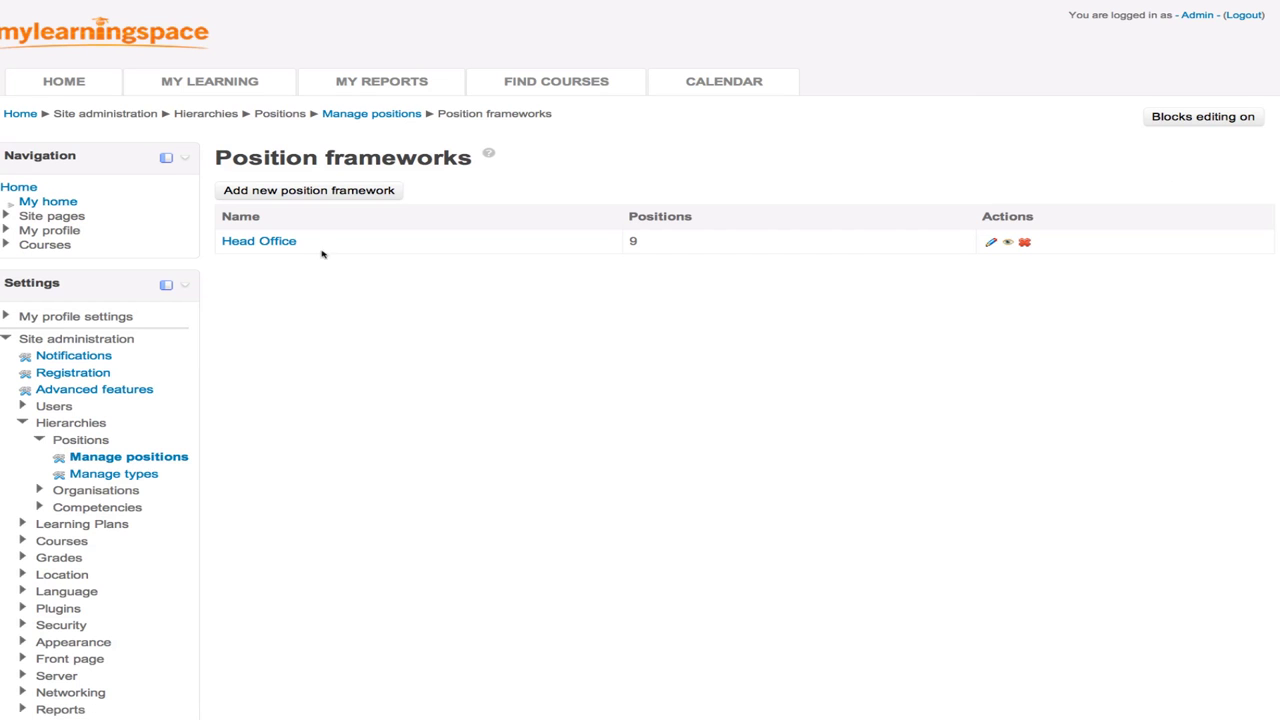
click(277, 241)
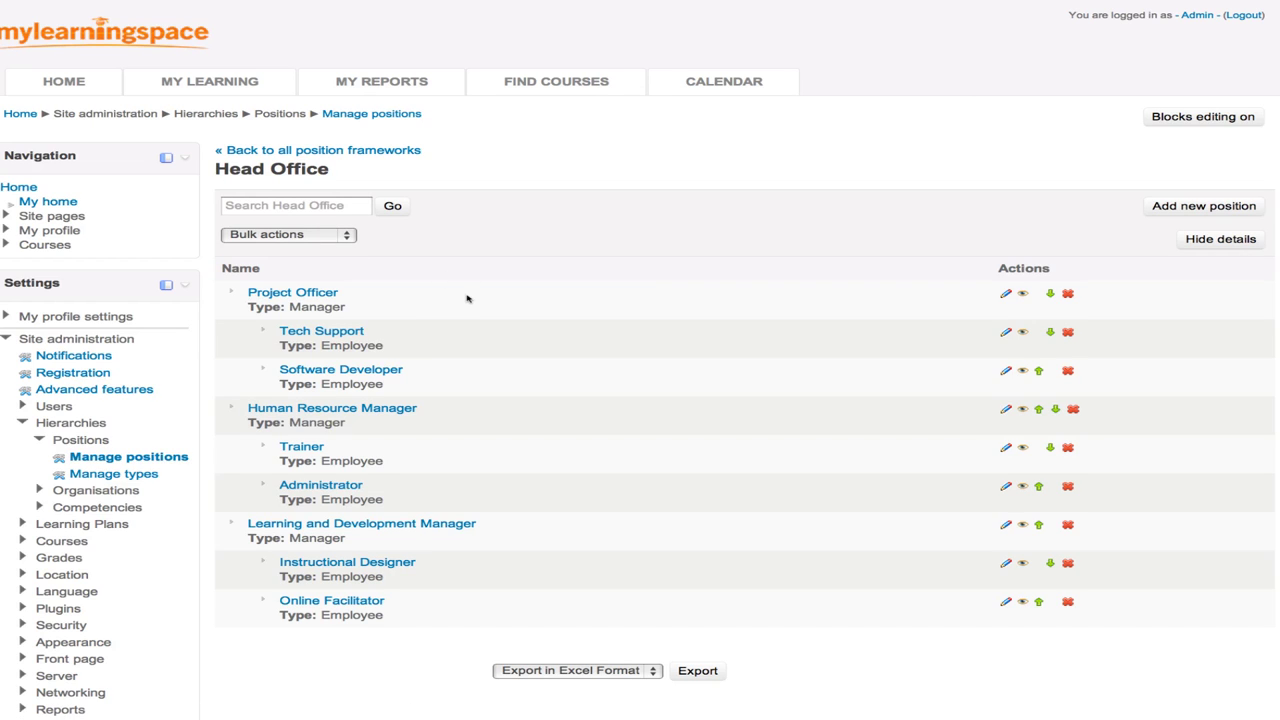
scroll(466, 298, down, 1)
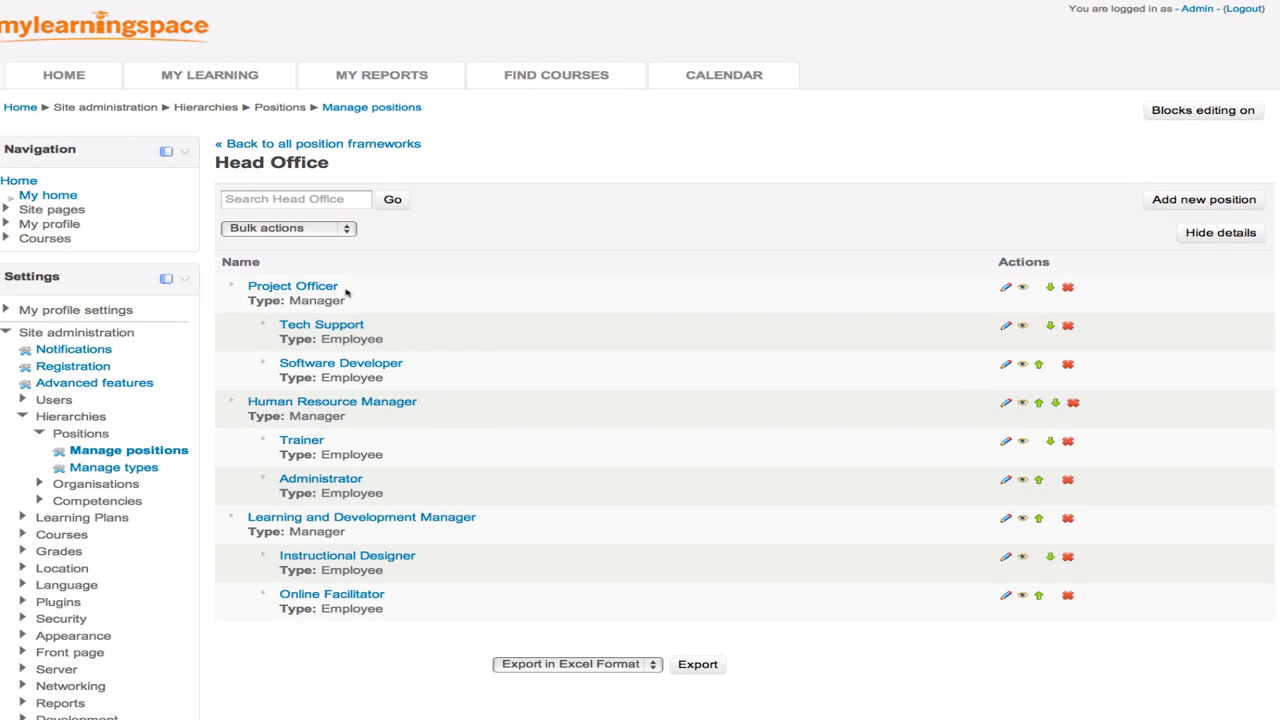
double_click(330, 303)
double_click(367, 340)
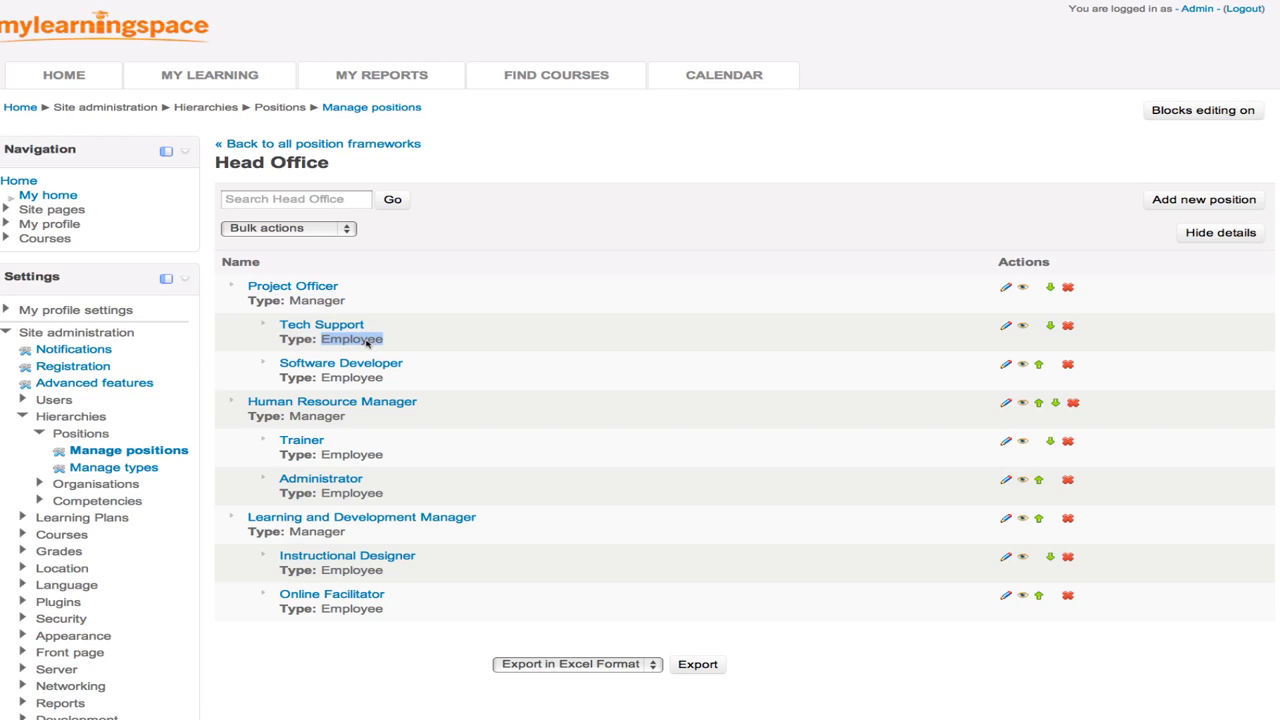
double_click(353, 381)
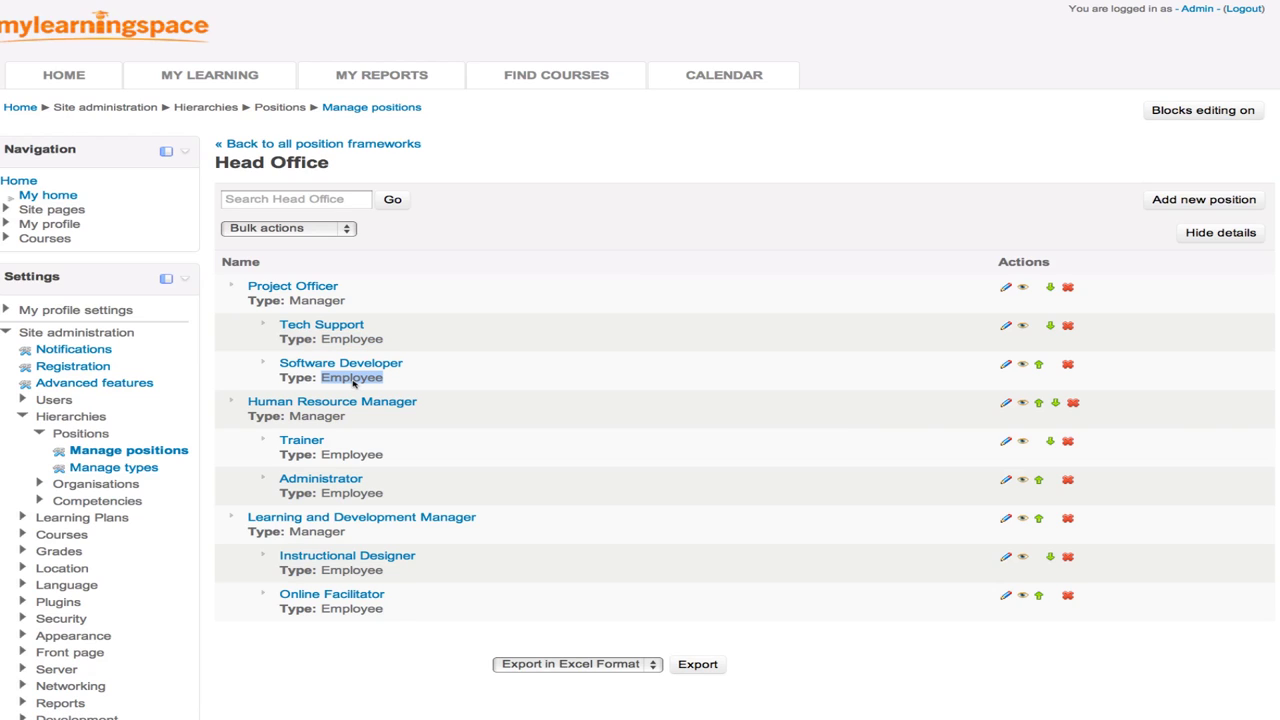
click(490, 407)
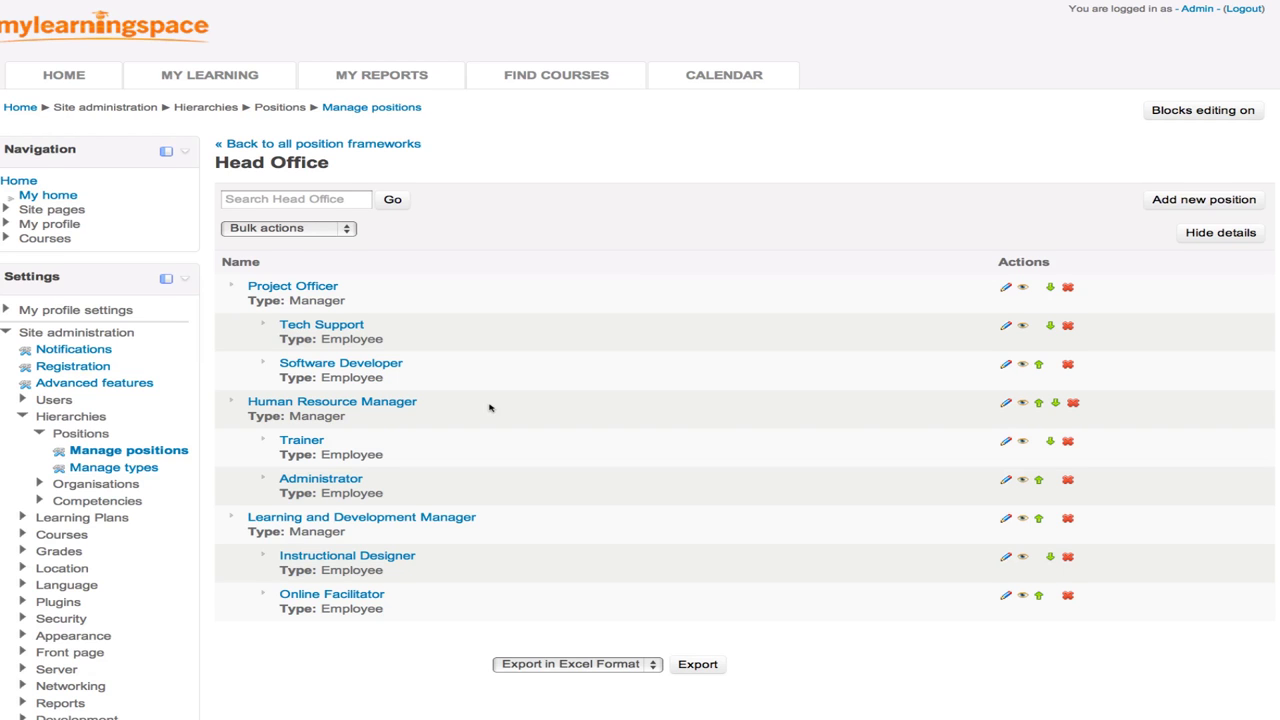
scroll(490, 407, down, 2)
scroll(490, 407, down, 1)
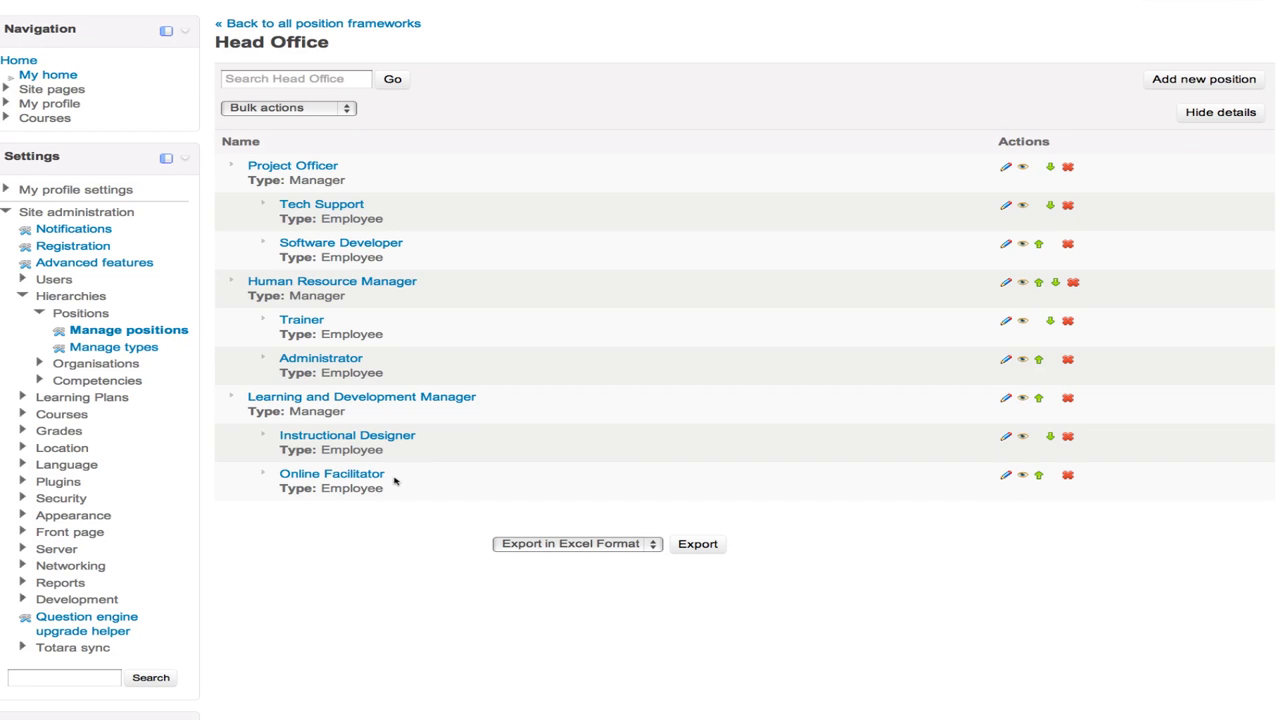
click(125, 366)
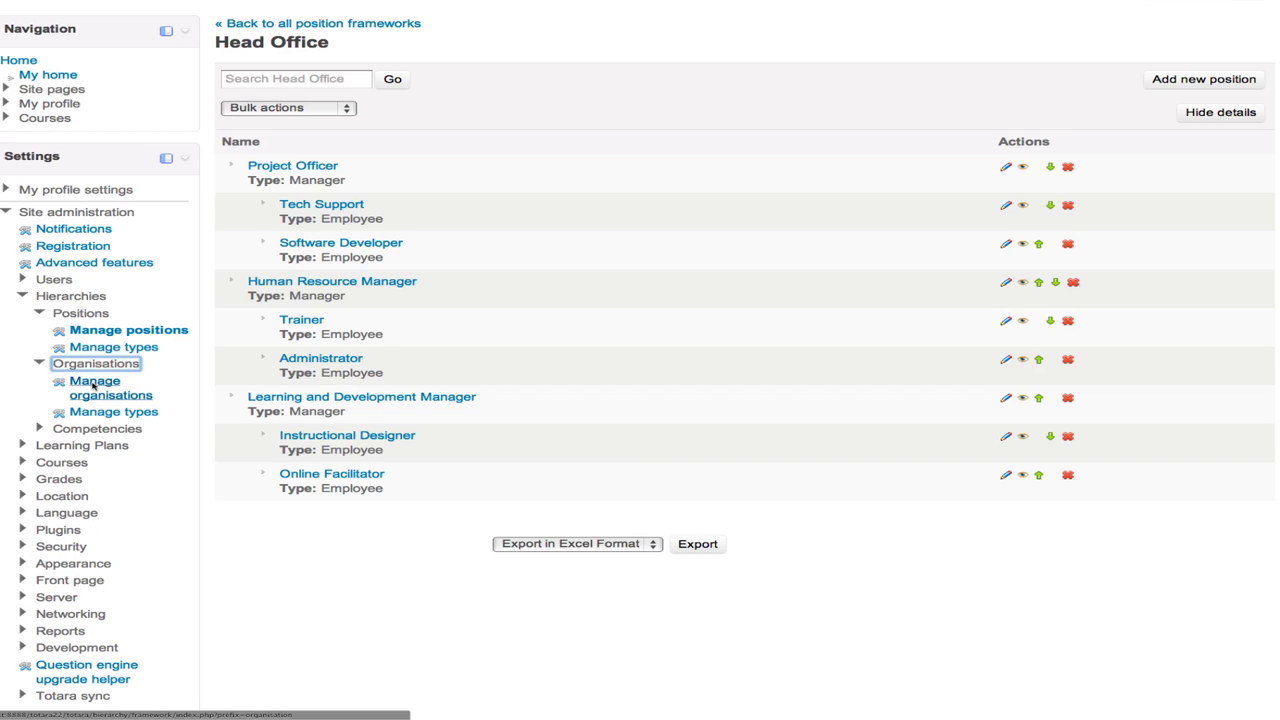
click(94, 387)
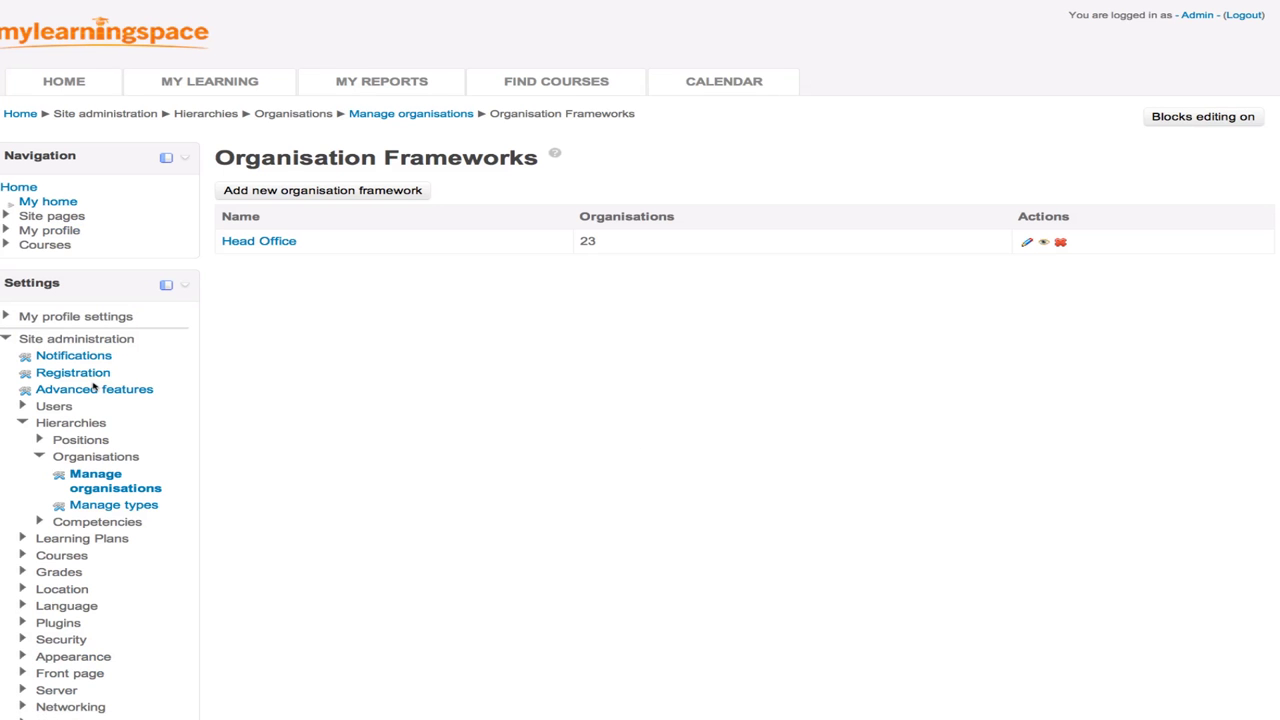
click(278, 241)
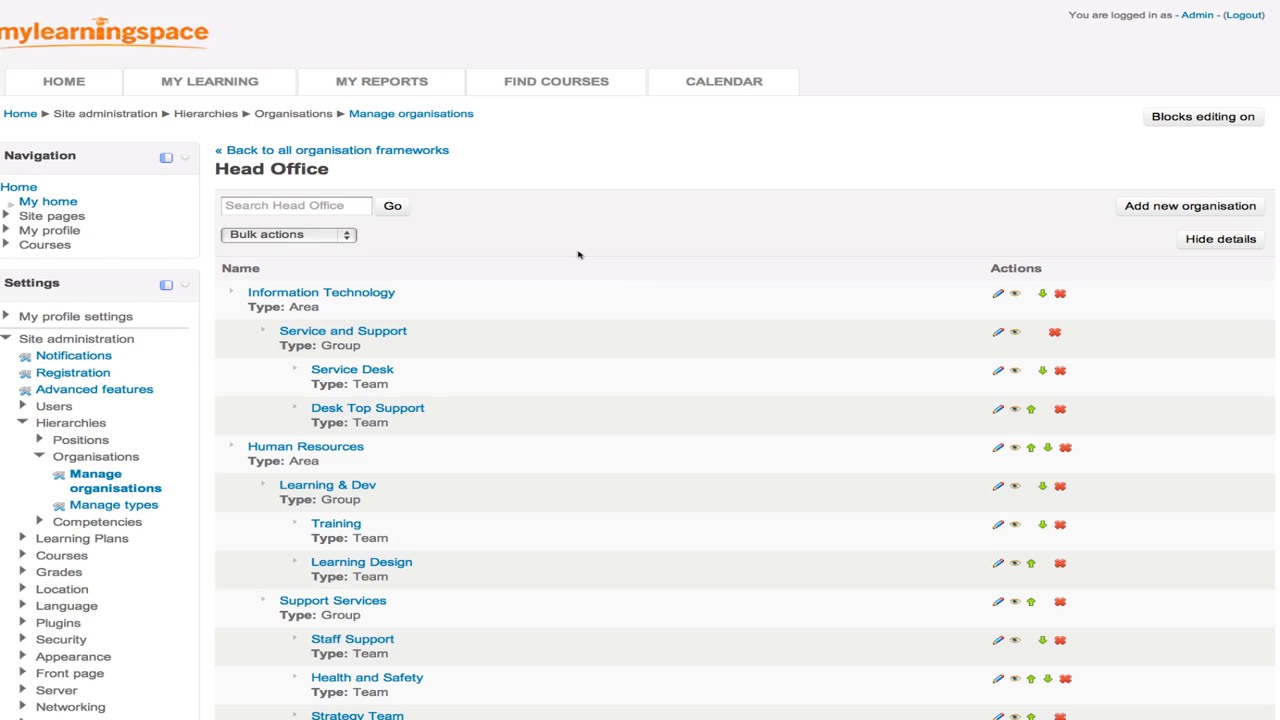
scroll(577, 254, down, 3)
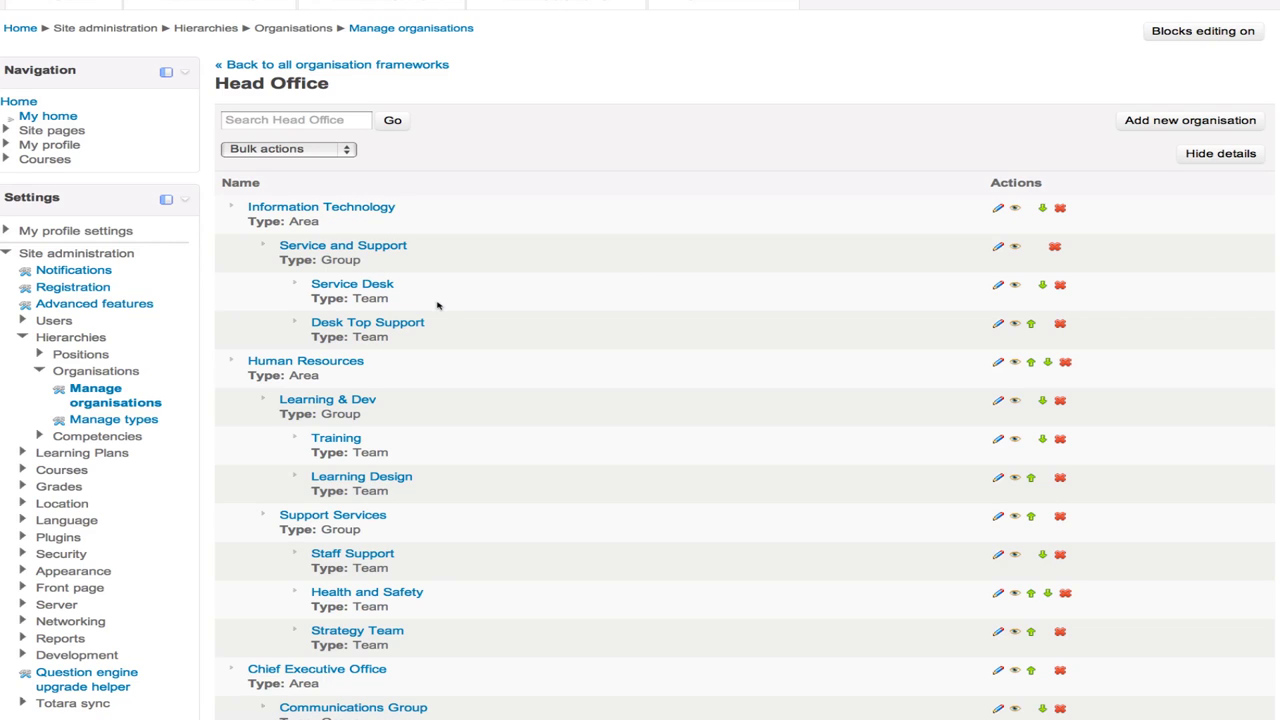
scroll(437, 305, down, 5)
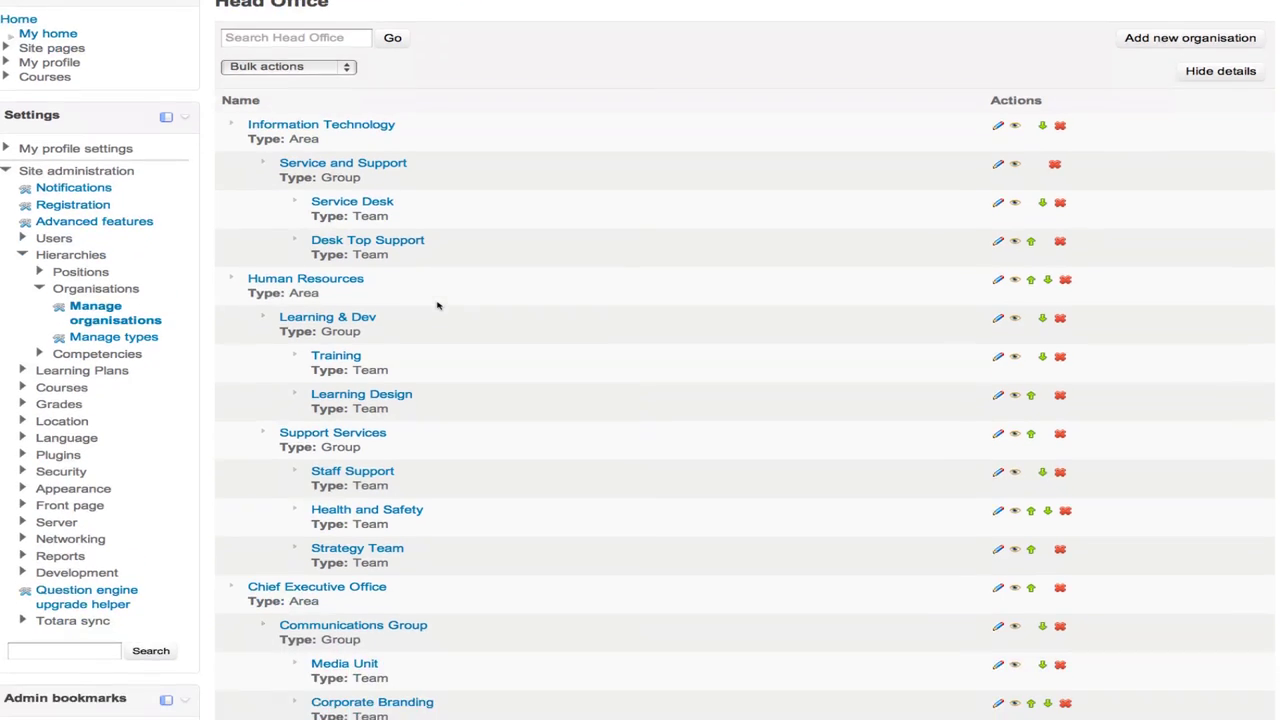
scroll(437, 305, down, 2)
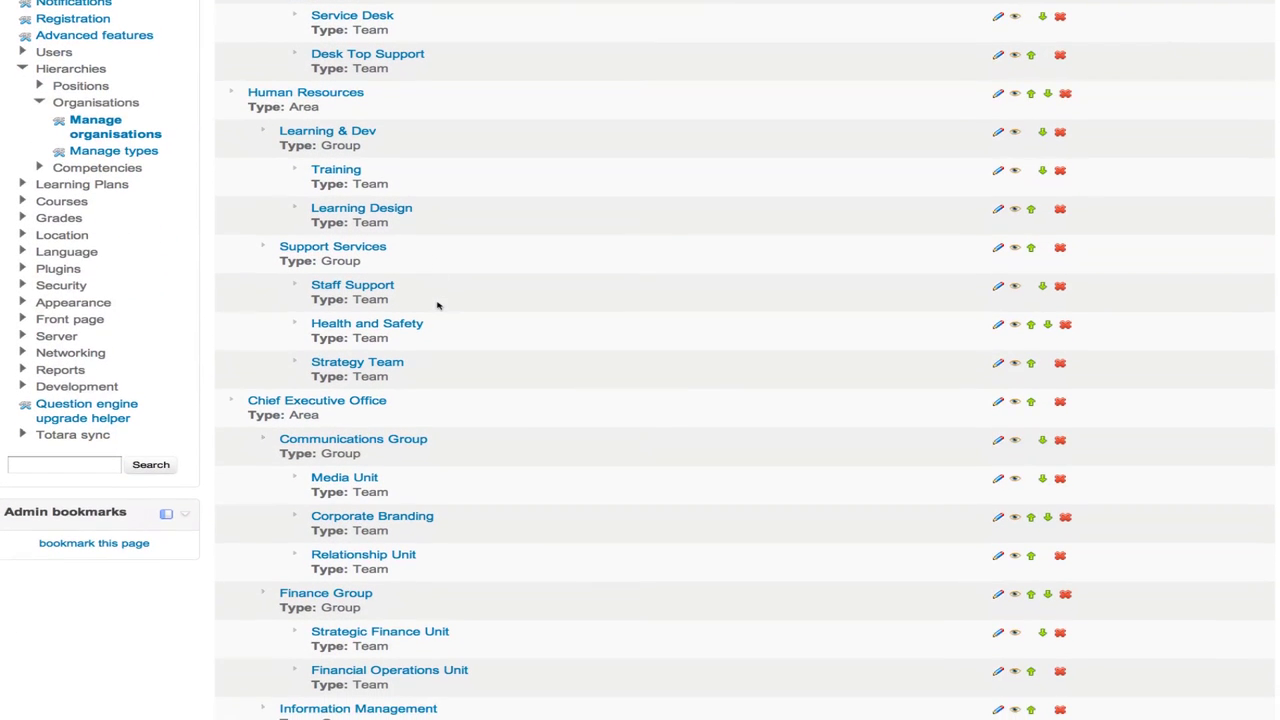
scroll(437, 305, down, 3)
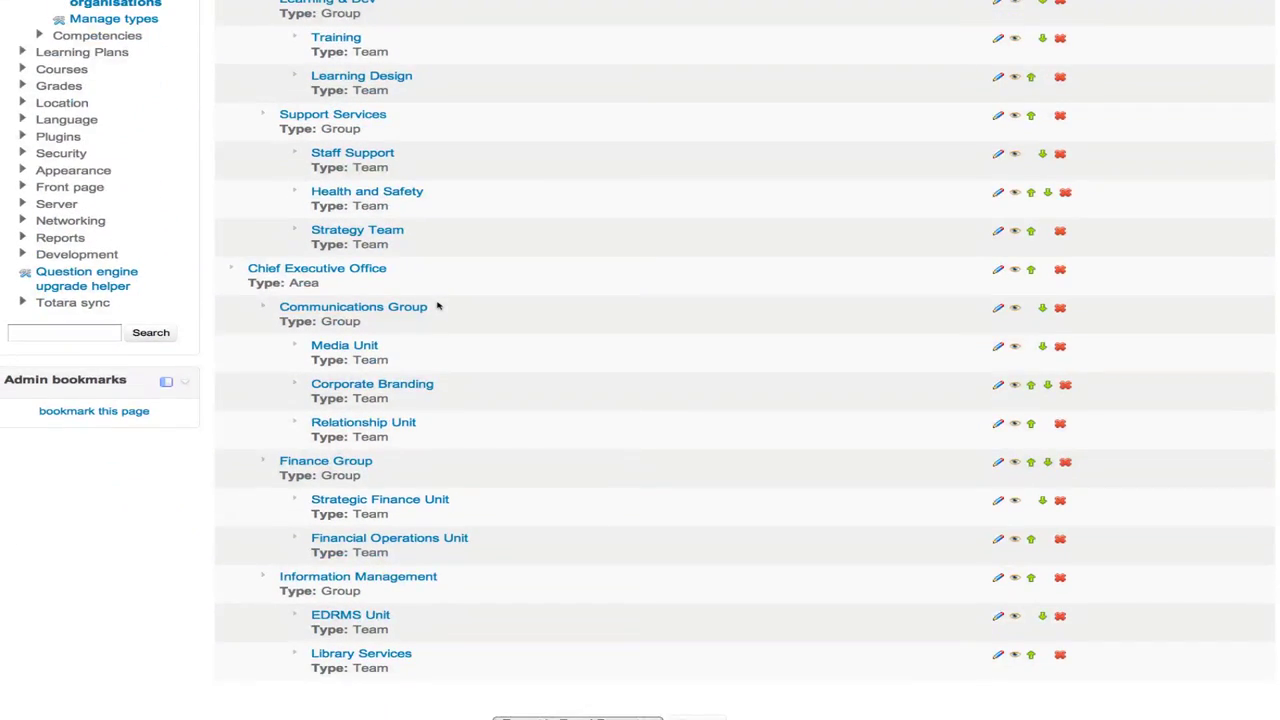
scroll(437, 305, up, 5)
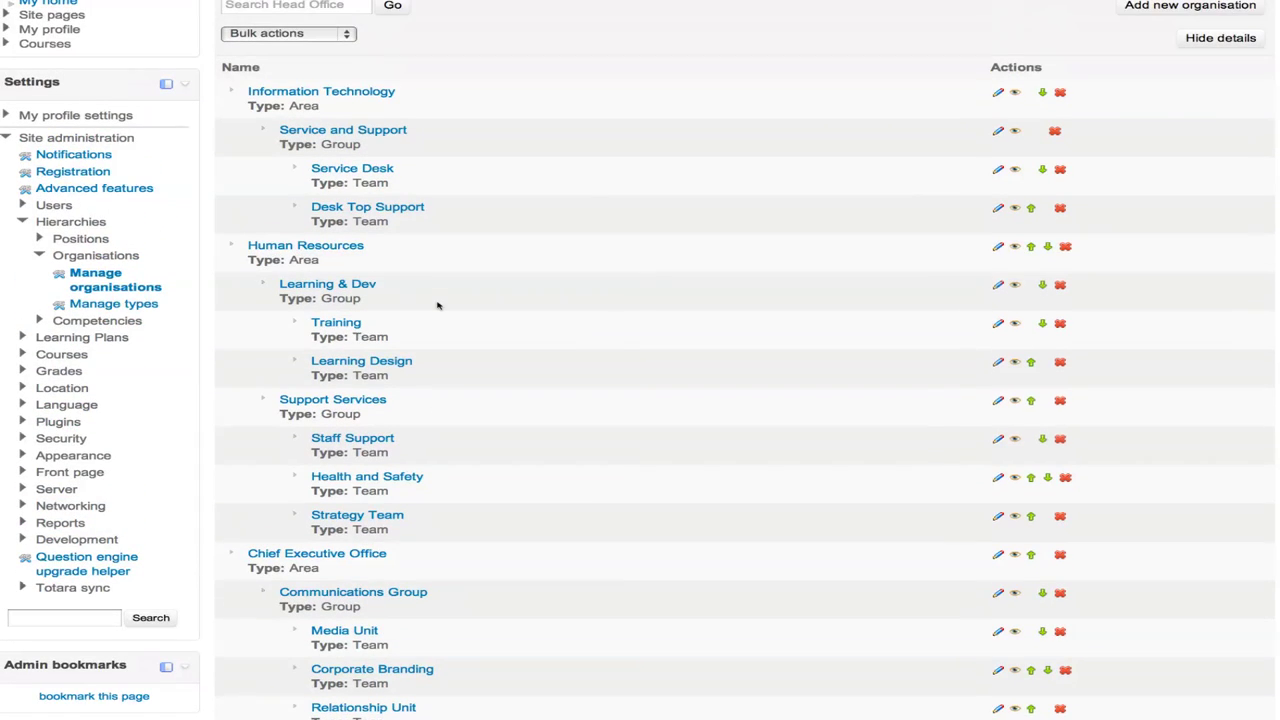
click(40, 256)
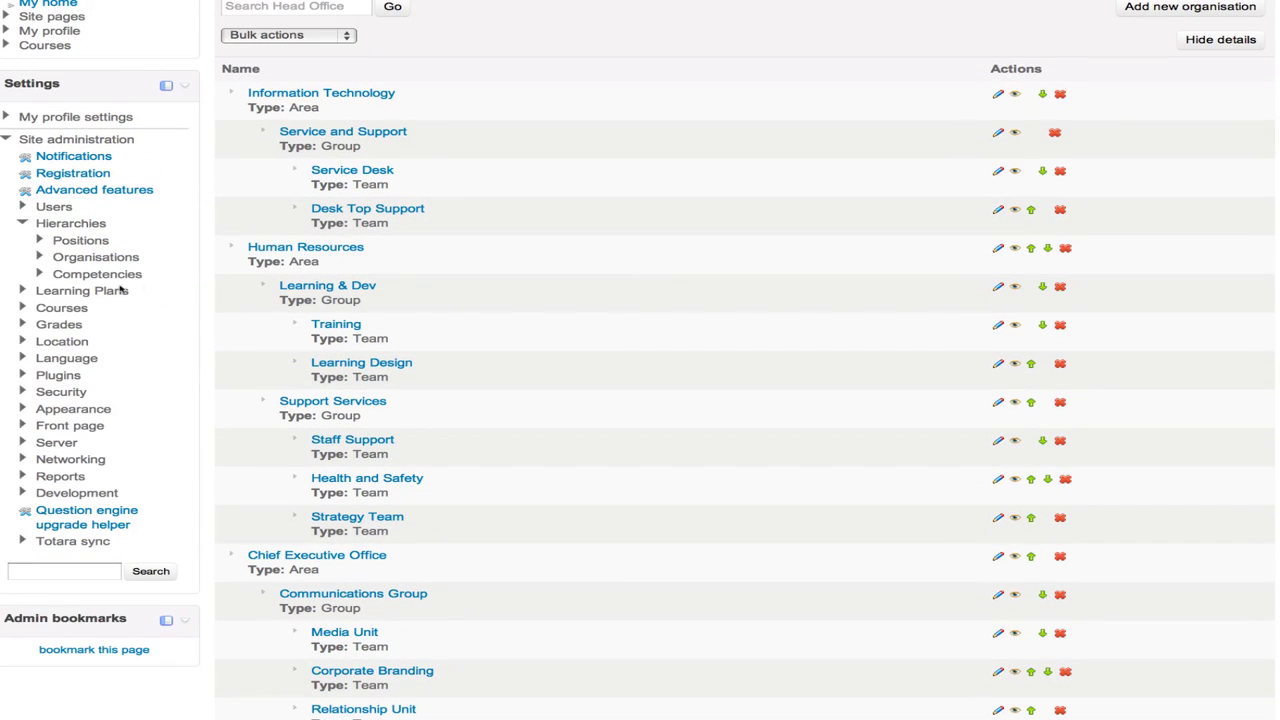
- Browse the site users list under Users > Accounts and open the Learner account's profile
click(45, 207)
click(80, 224)
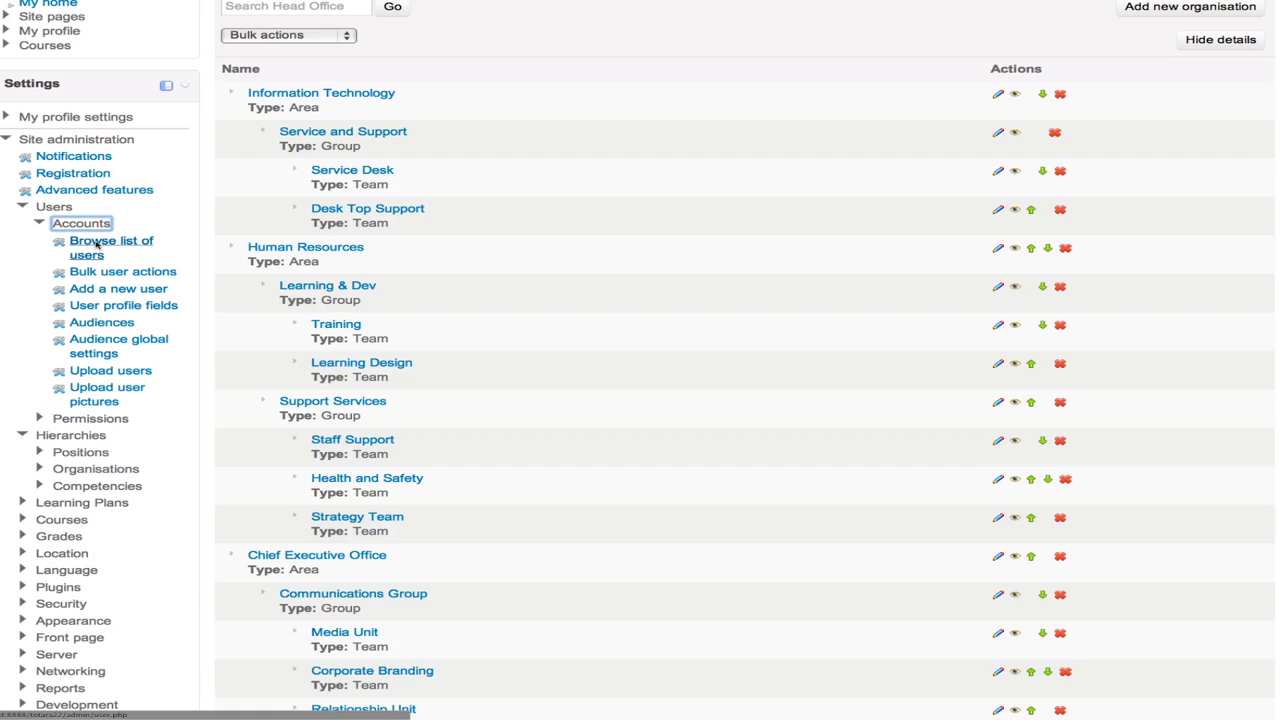
click(97, 244)
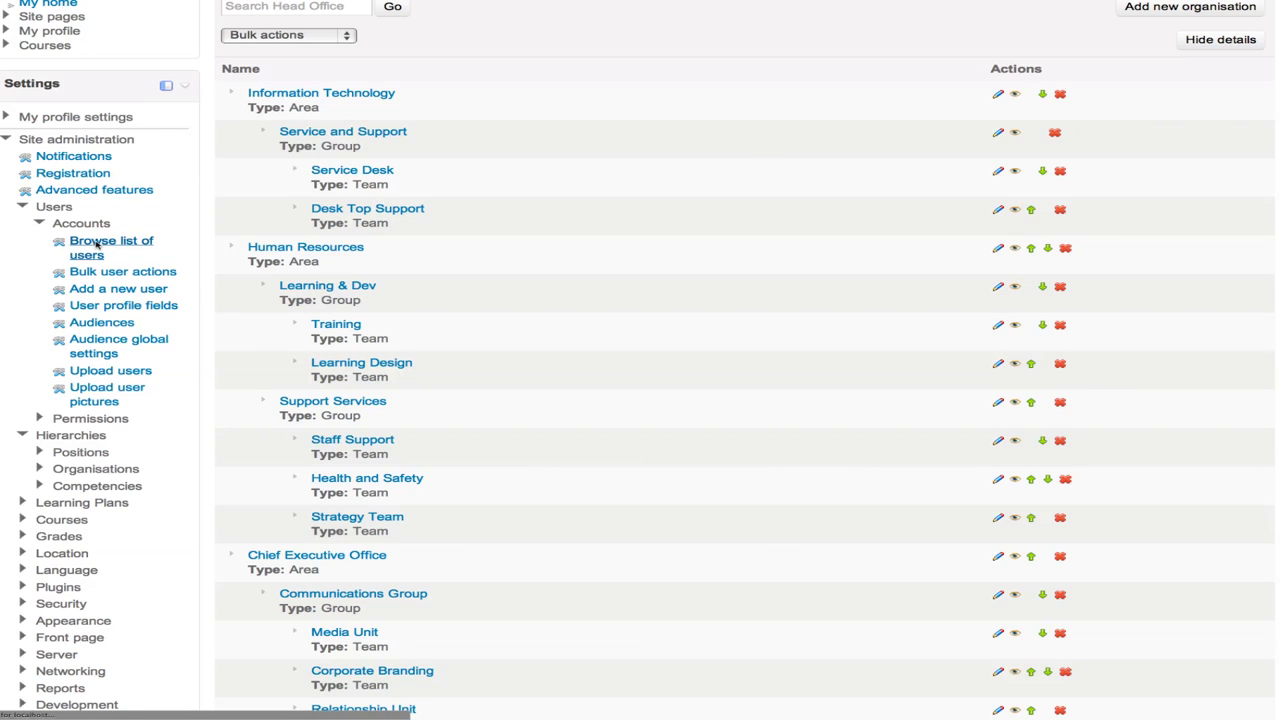
scroll(458, 313, down, 2)
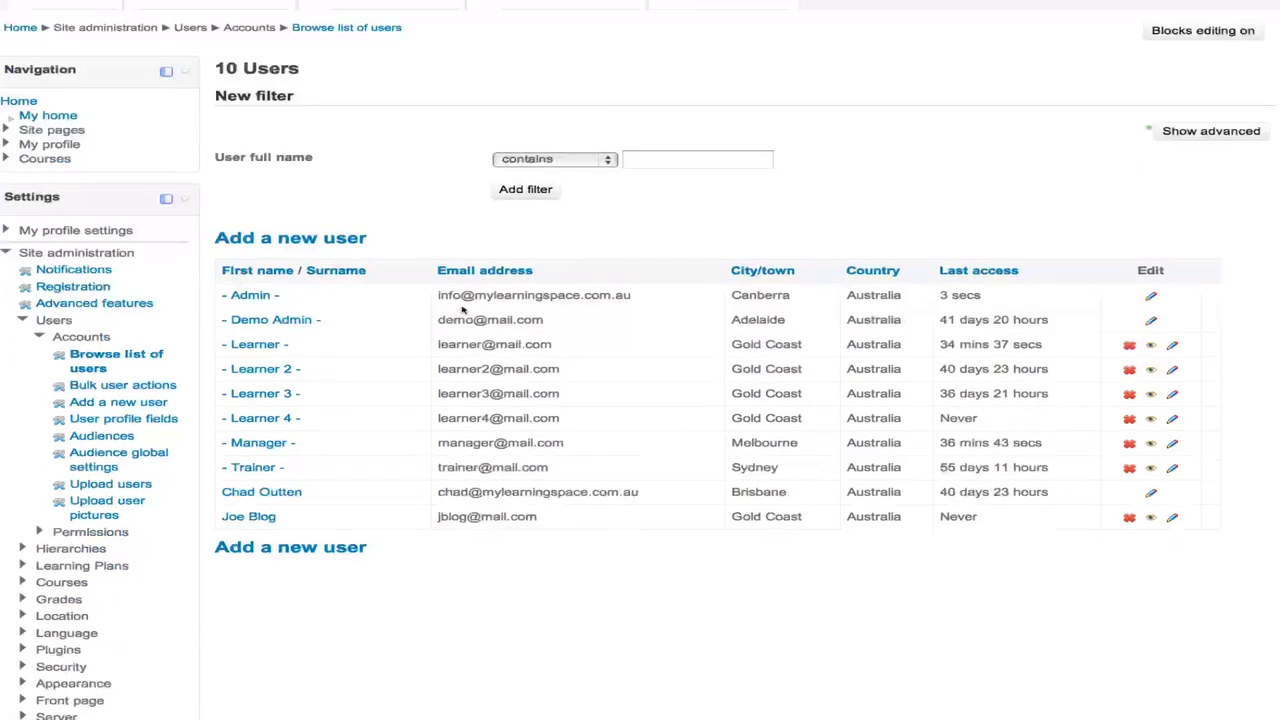
scroll(460, 310, down, 2)
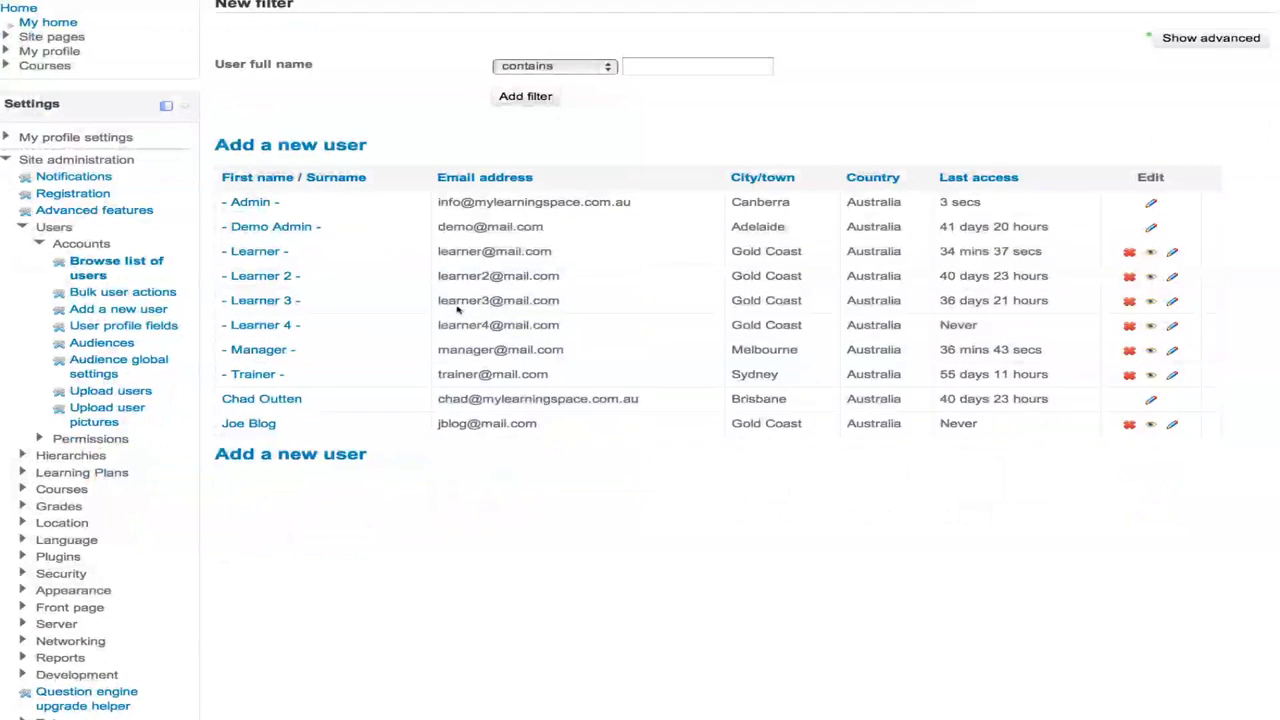
click(256, 253)
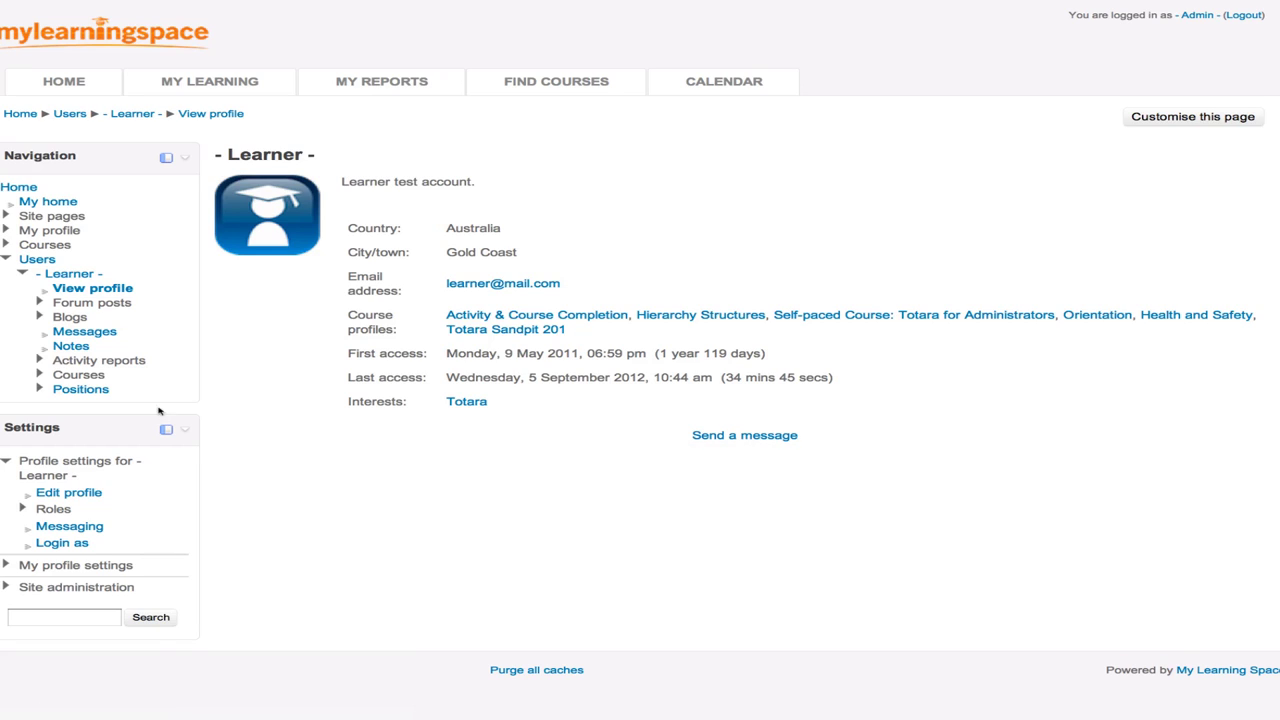
- Open the Learner's Primary position: Technical Support Officer, Tech Support, Service Desk organisation
click(72, 392)
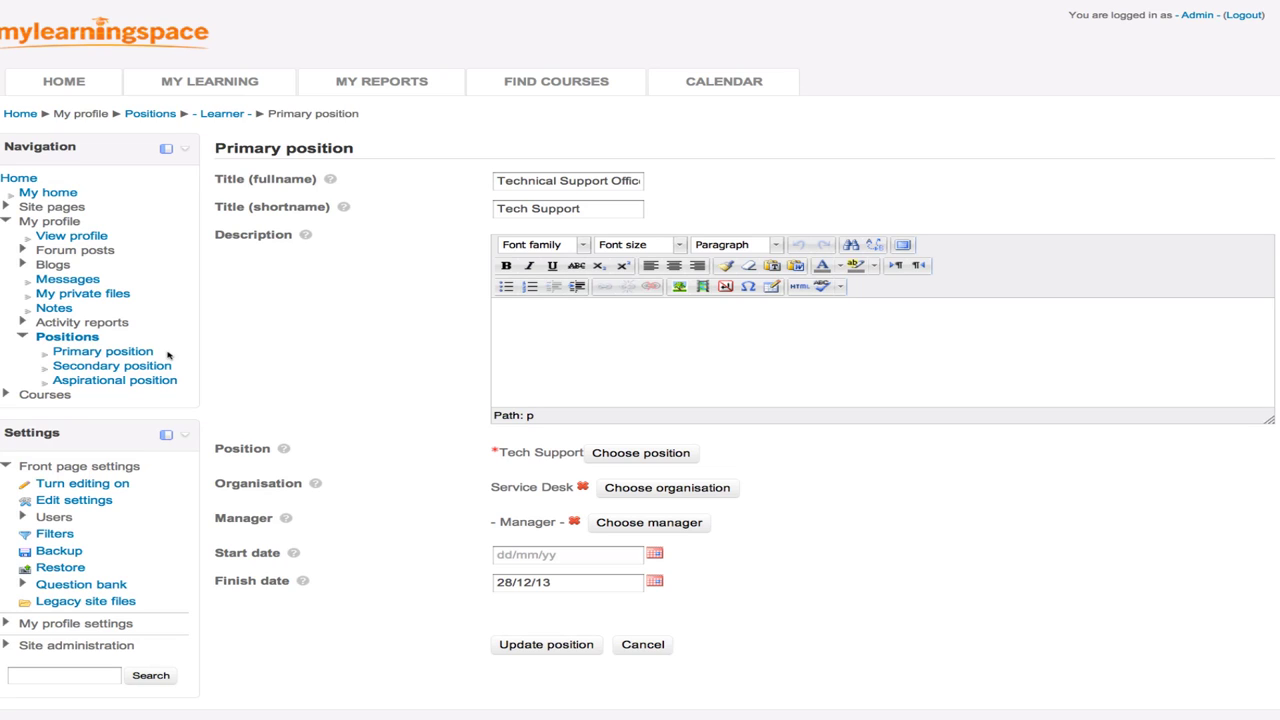
scroll(168, 355, down, 1)
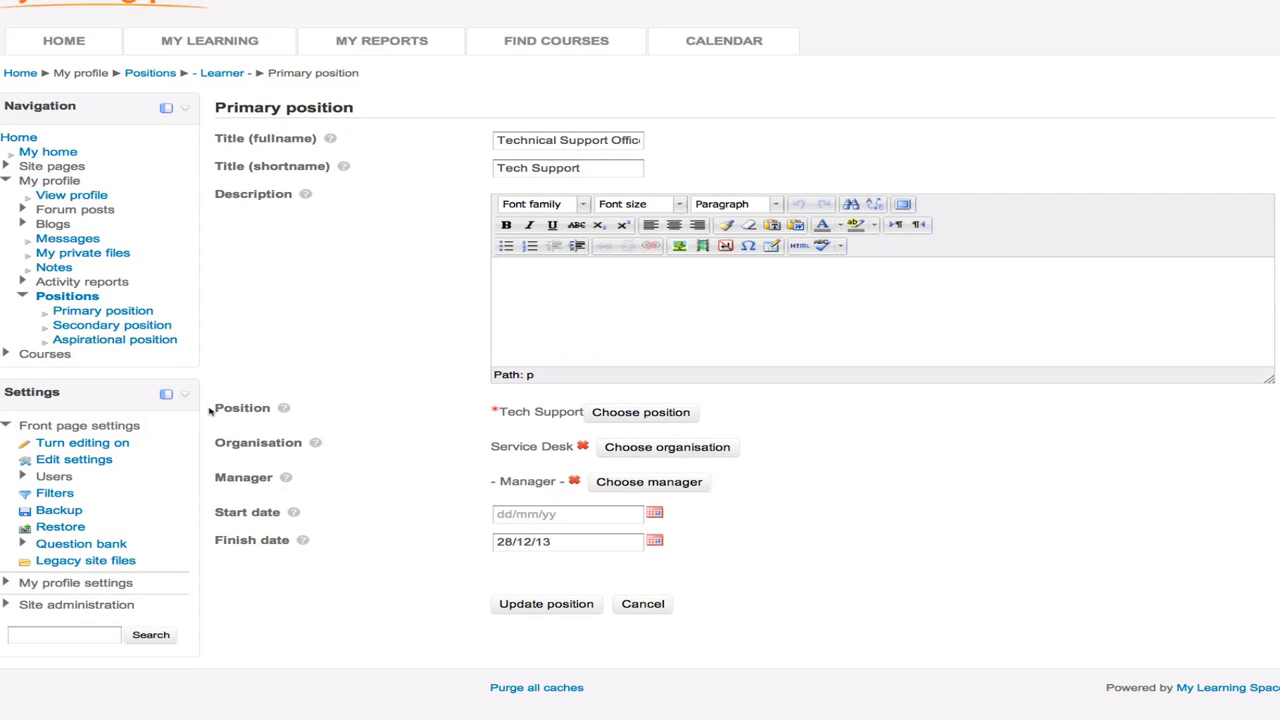
drag(212, 410, 273, 491)
click(831, 531)
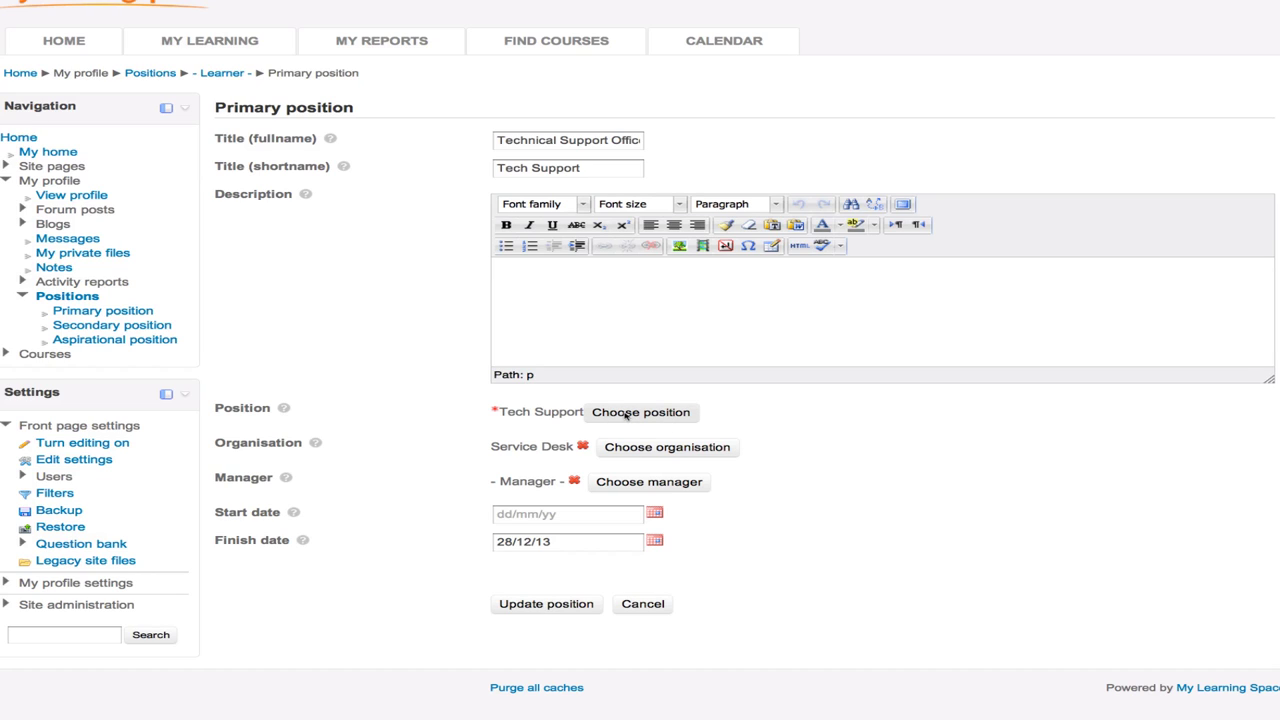
- Change the Learner's primary position to Software Developer
click(627, 414)
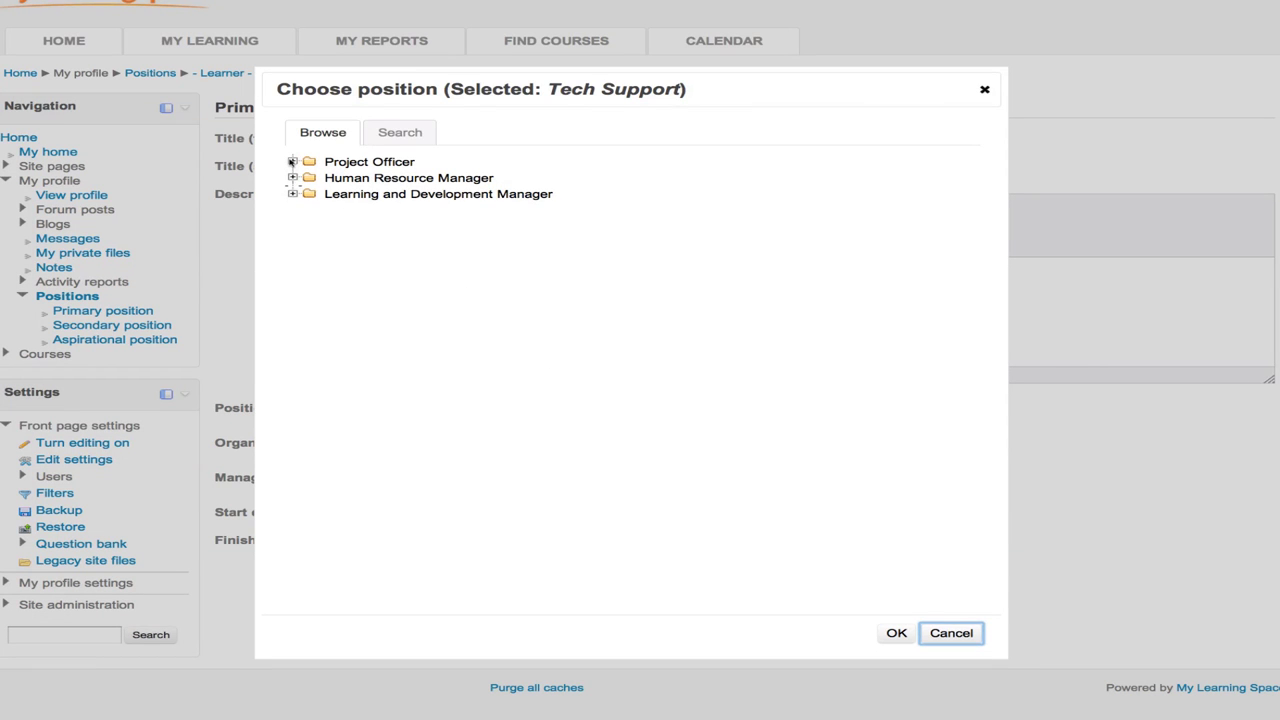
click(292, 161)
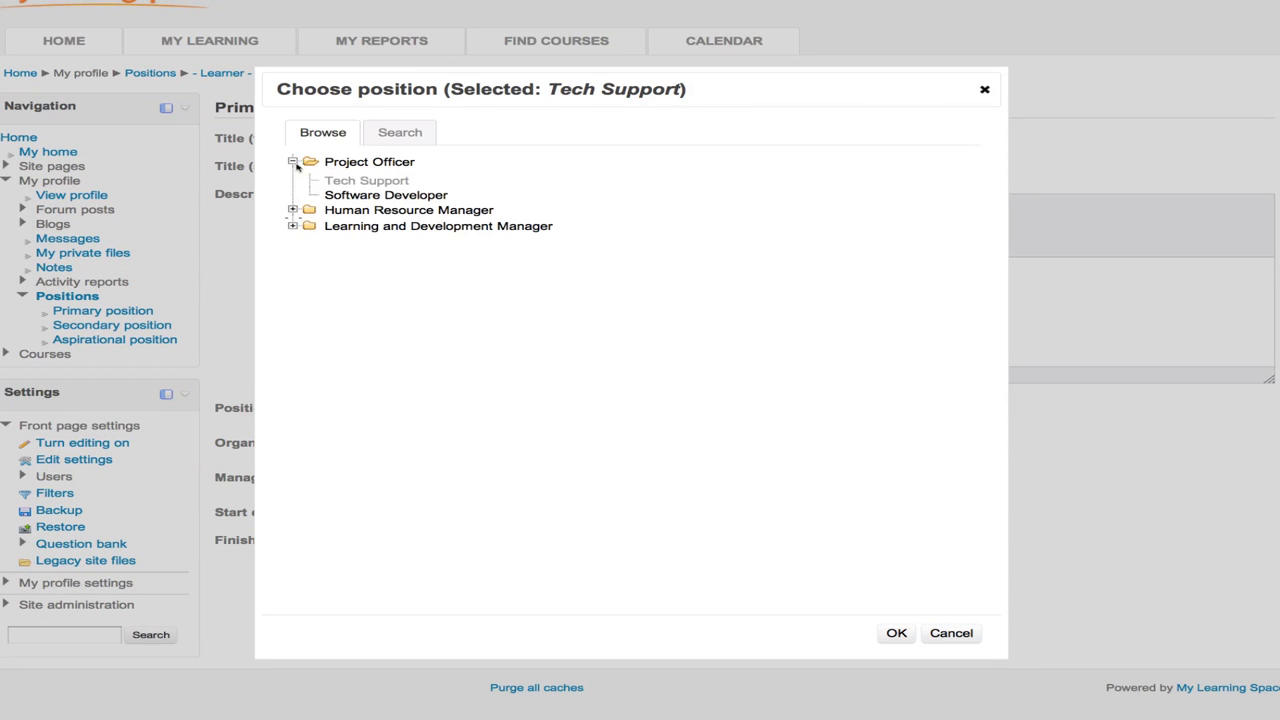
click(352, 196)
click(897, 633)
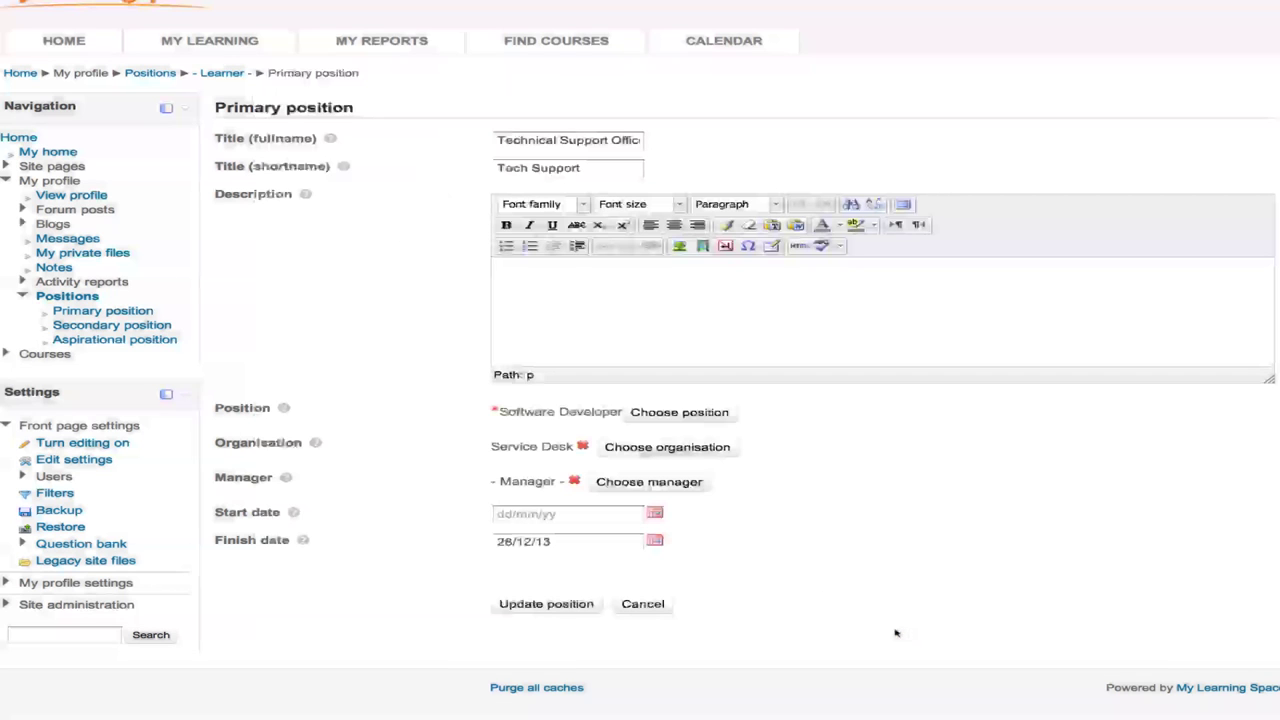
- Set the organisation to Desk Top Support and keep Manager as the assigned manager
click(663, 449)
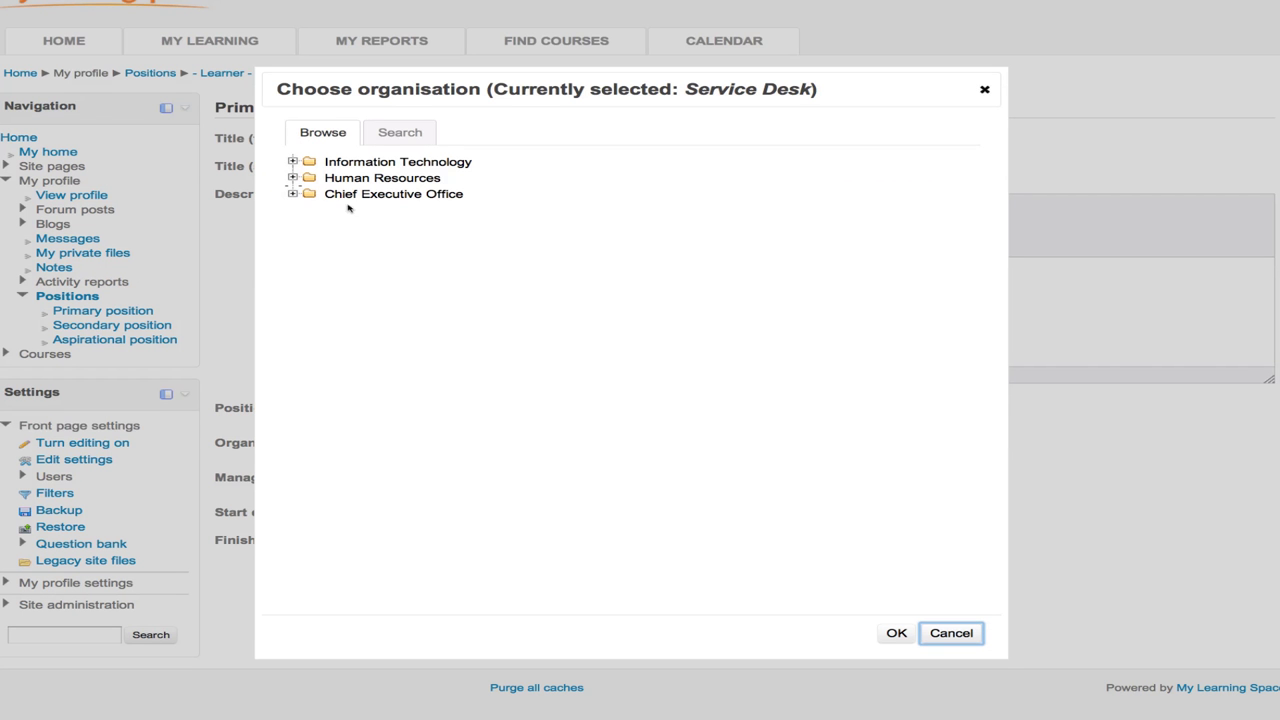
click(292, 161)
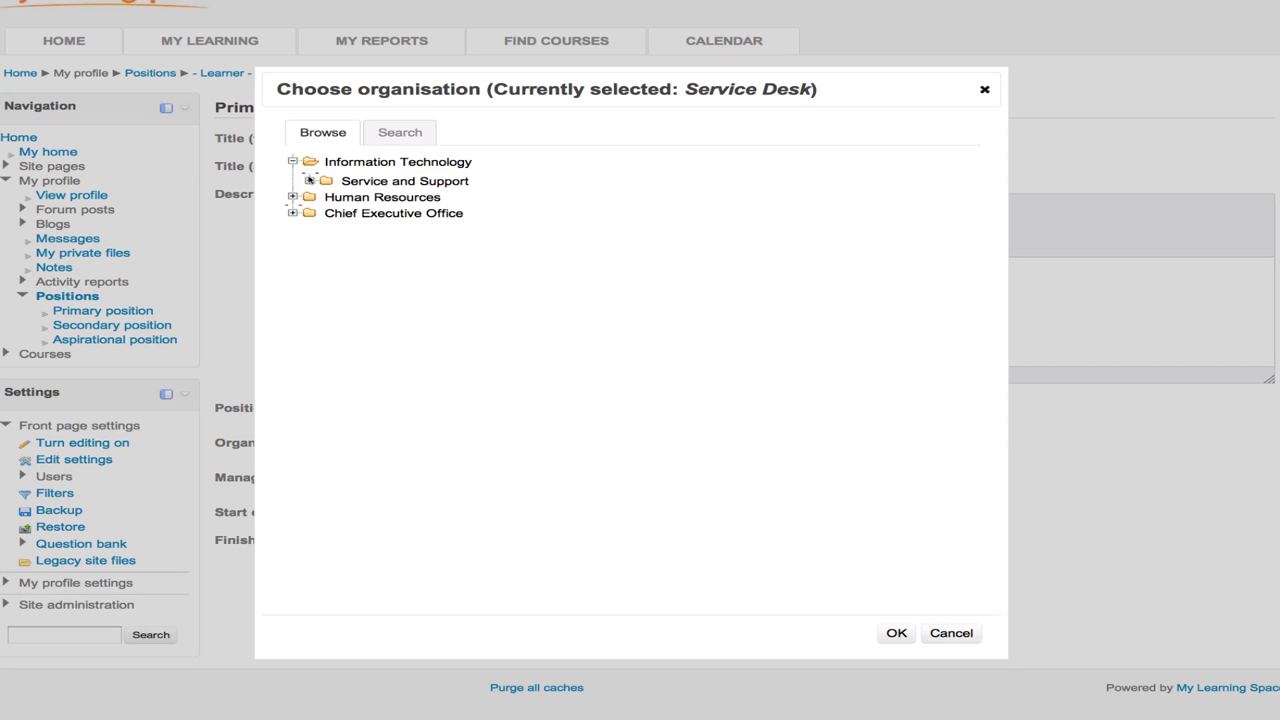
click(310, 180)
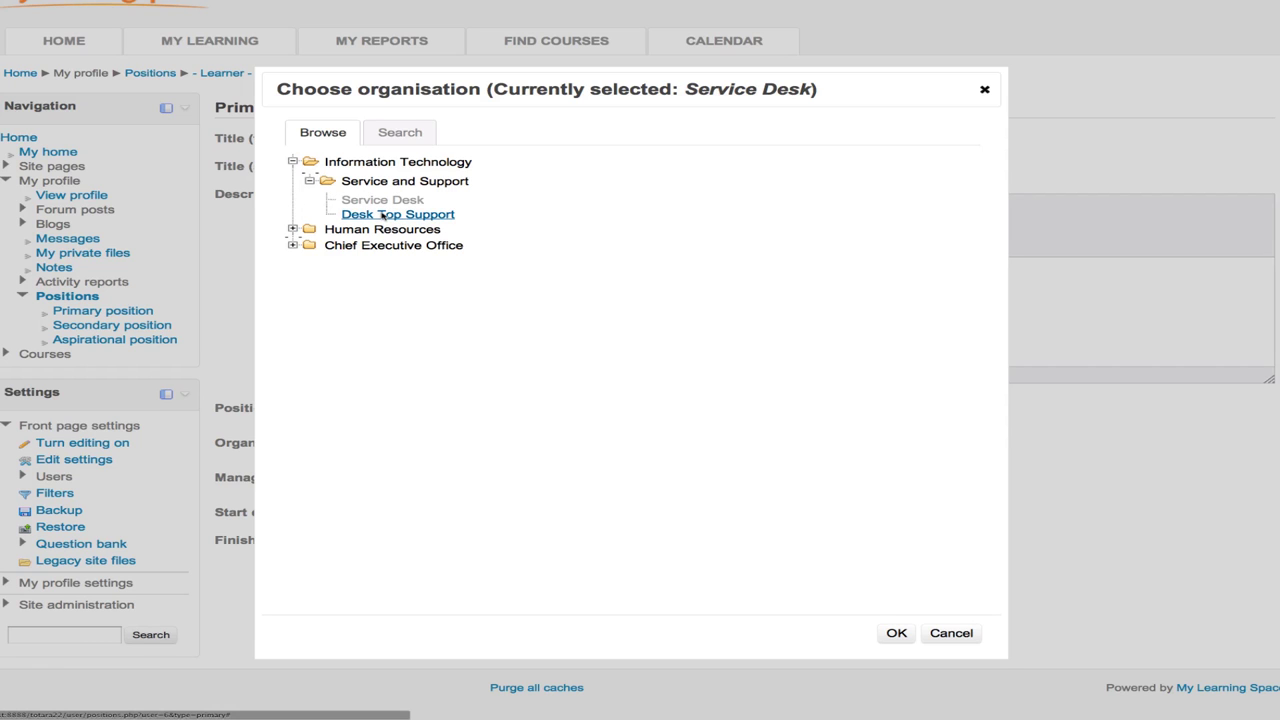
click(382, 215)
click(896, 635)
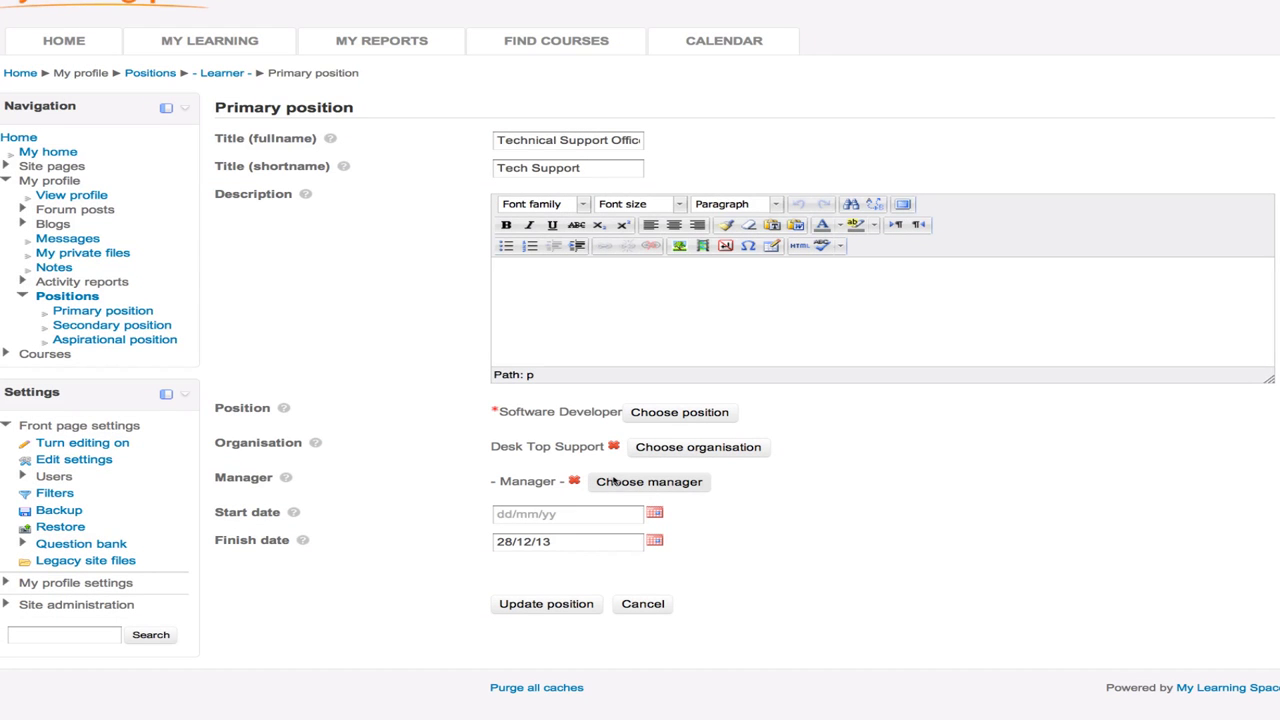
click(614, 481)
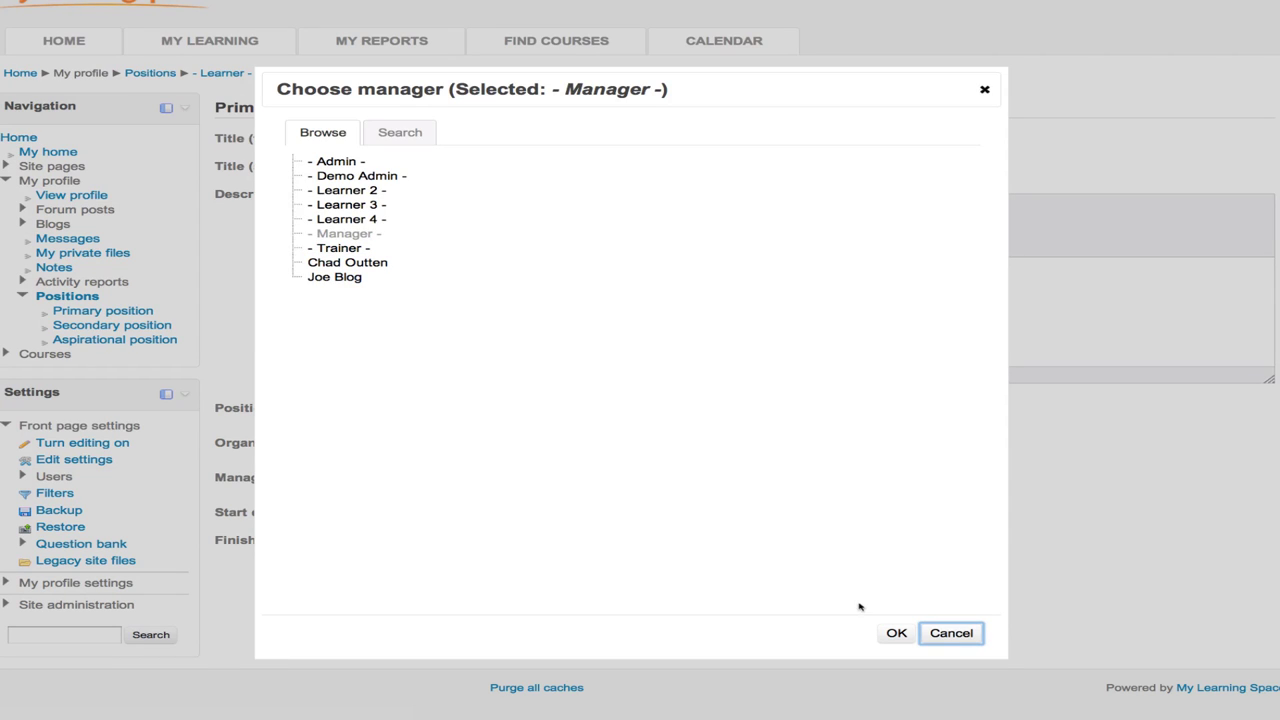
click(896, 633)
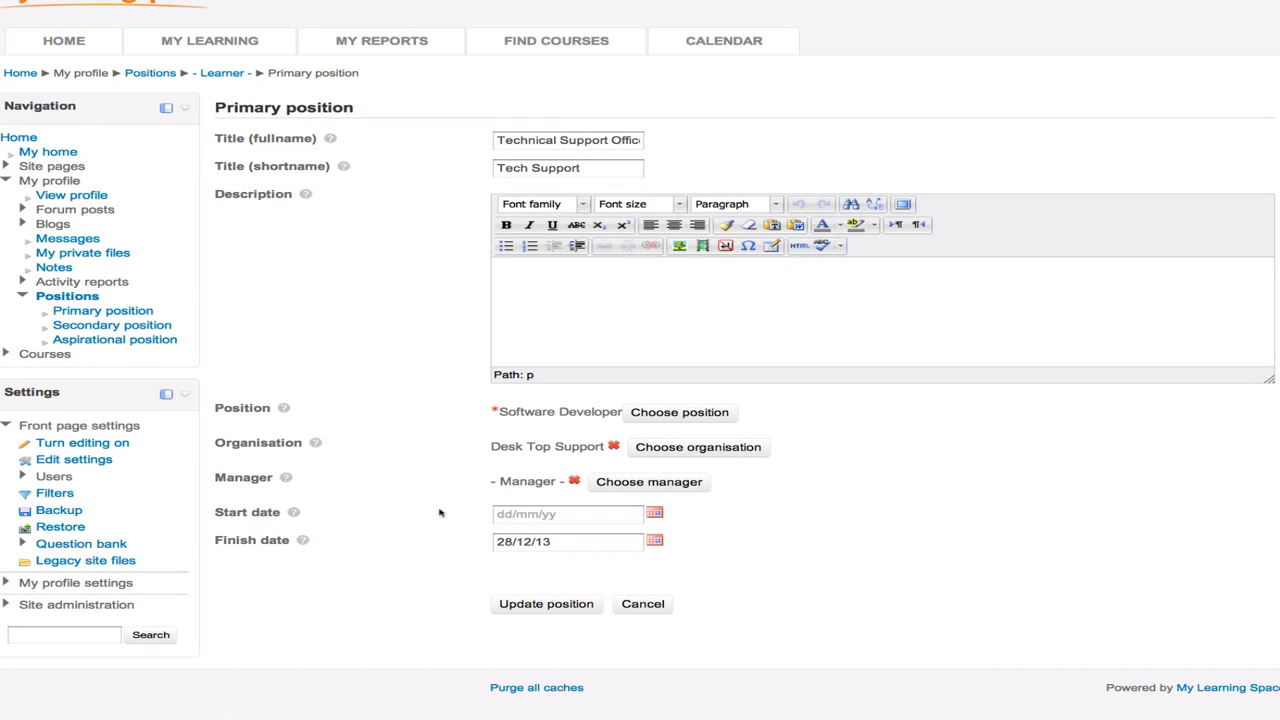
- Save the Learner's Software Developer / Desk Top Support position and expand Site administration
click(549, 605)
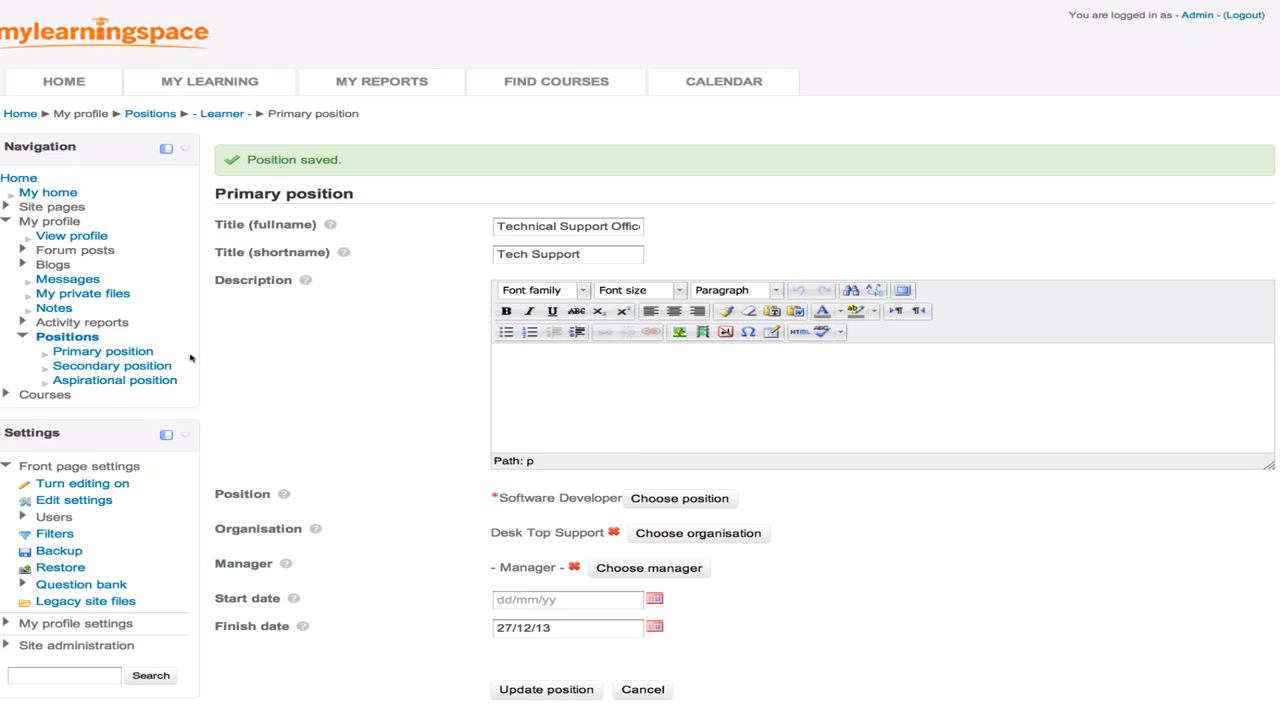
click(6, 220)
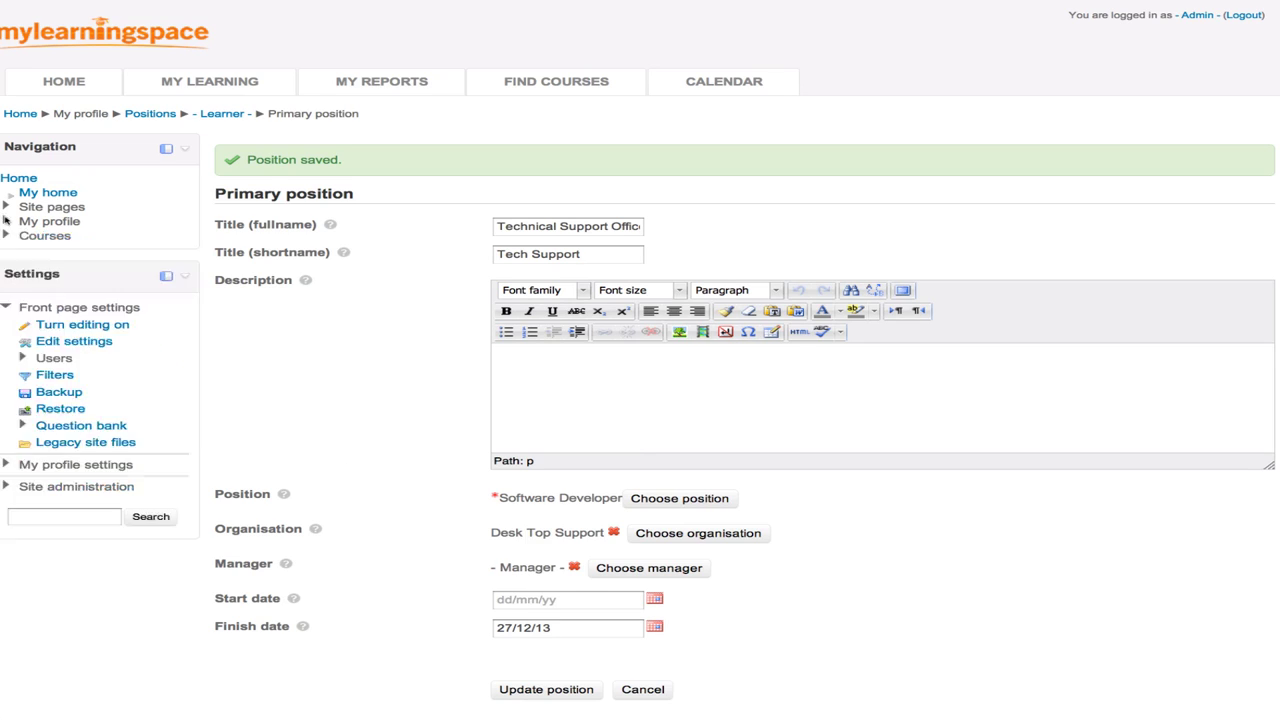
click(60, 487)
scroll(60, 490, down, 5)
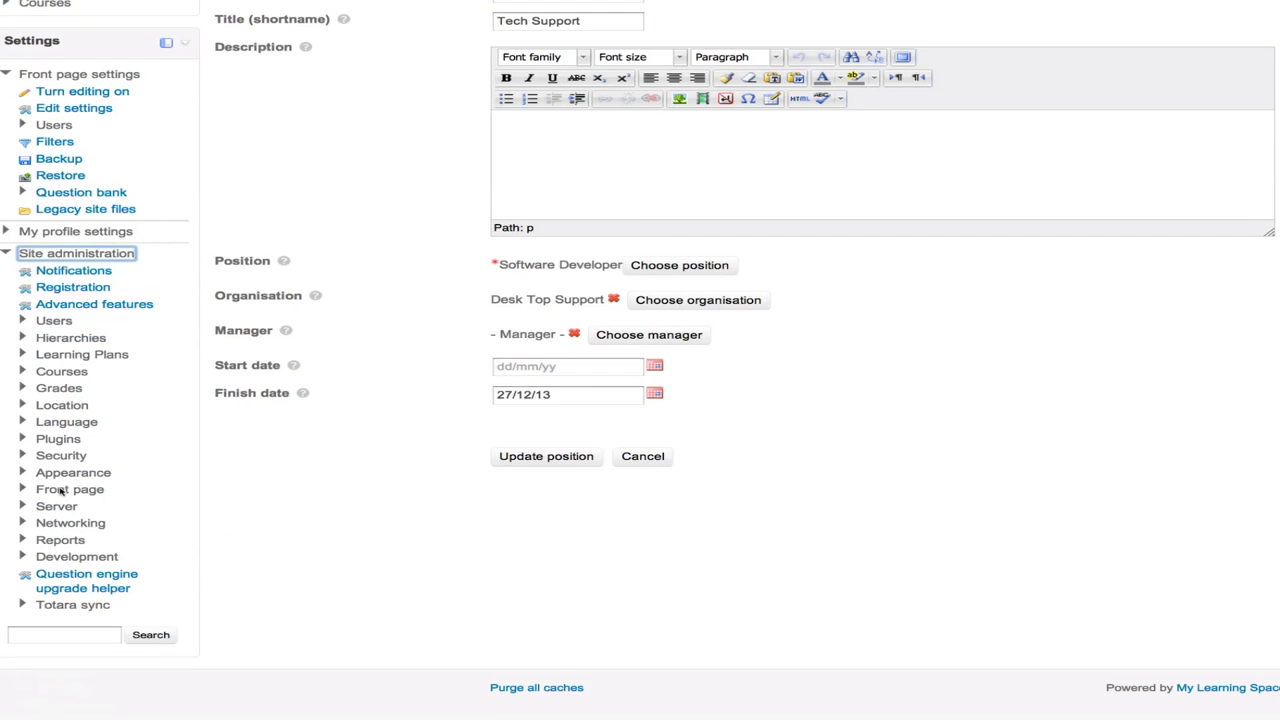
- Open the Course based competencies framework under Manage competencies
click(55, 338)
click(87, 389)
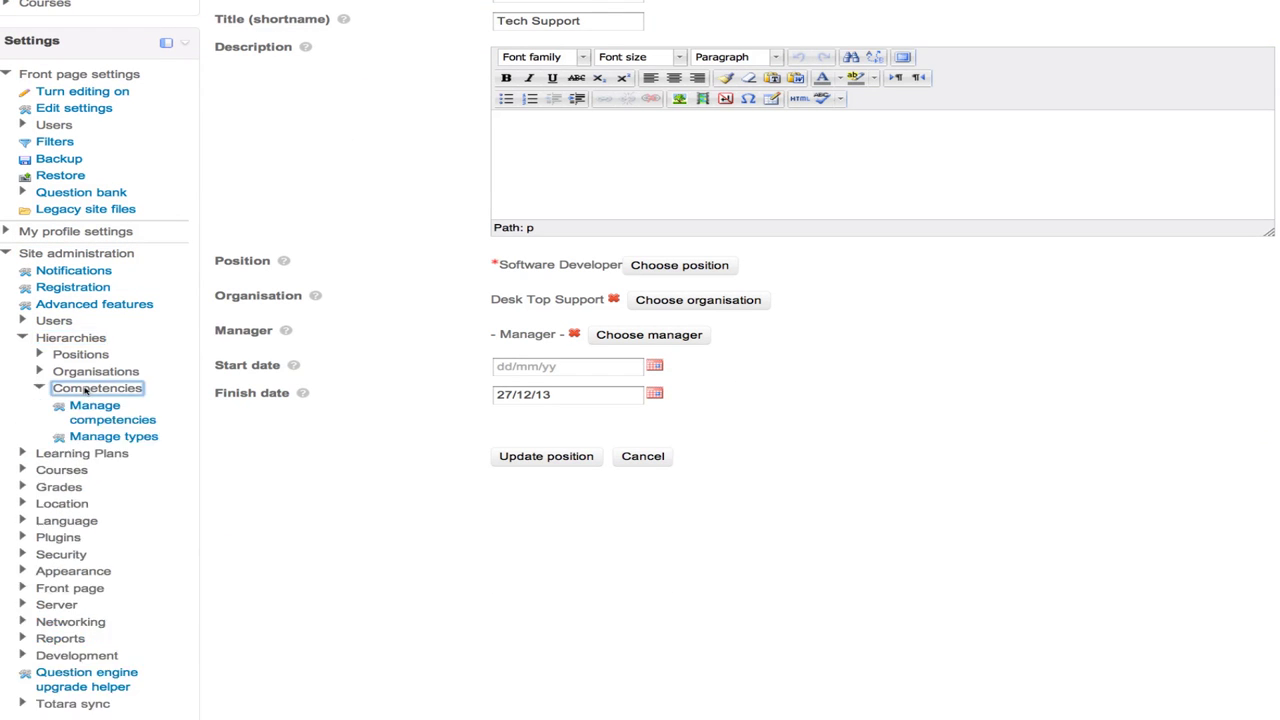
click(100, 409)
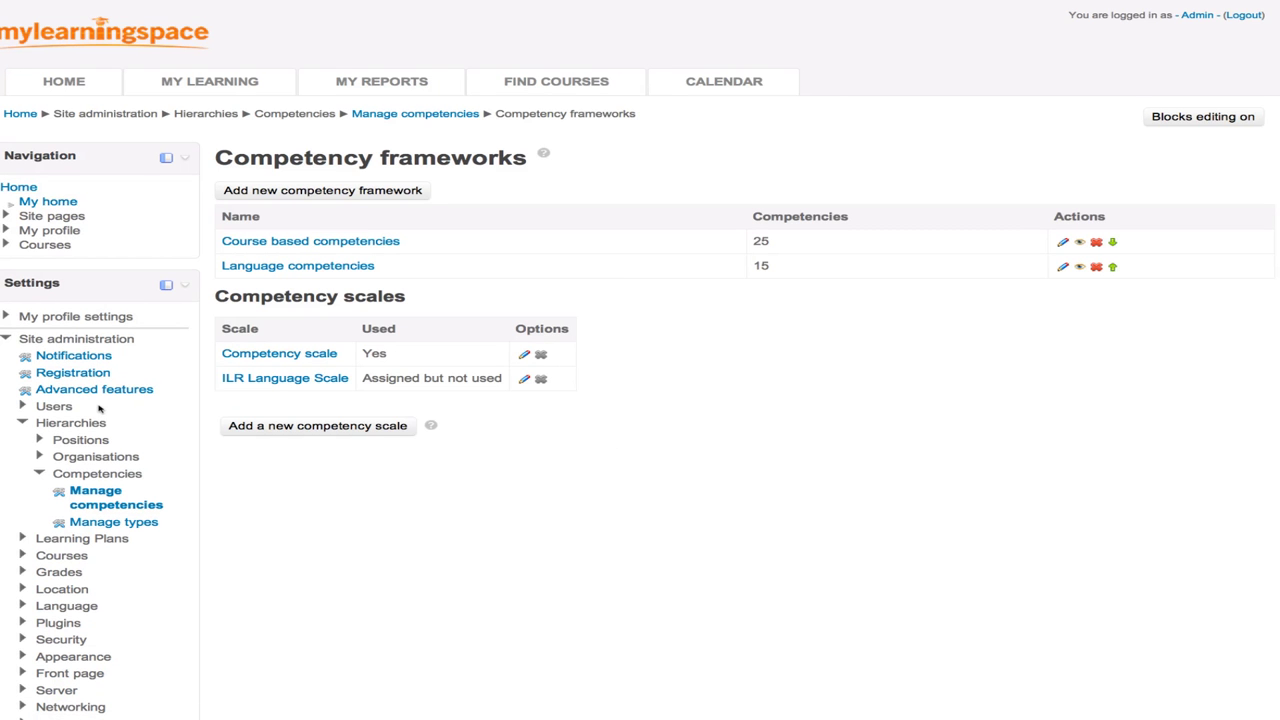
click(322, 241)
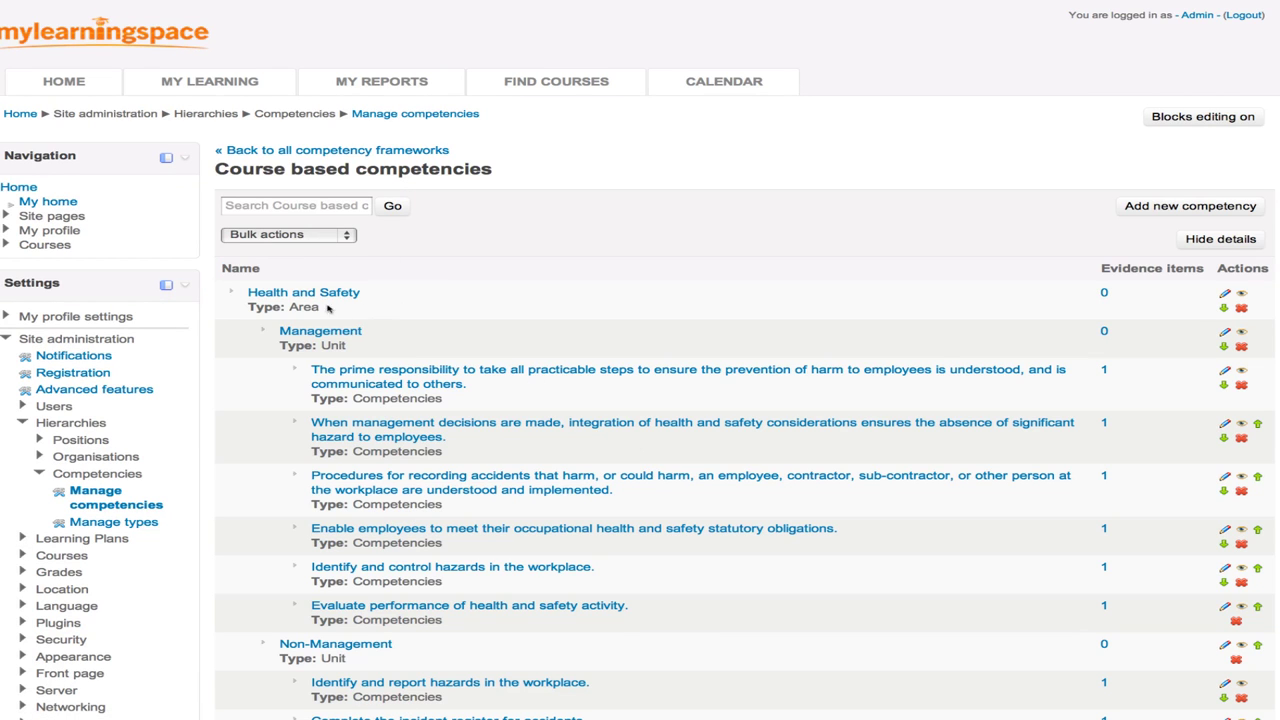
- Highlight the Health and Safety and Management units and Evidence items counts, then open the first competency
drag(325, 308, 246, 294)
click(452, 339)
drag(352, 350, 280, 331)
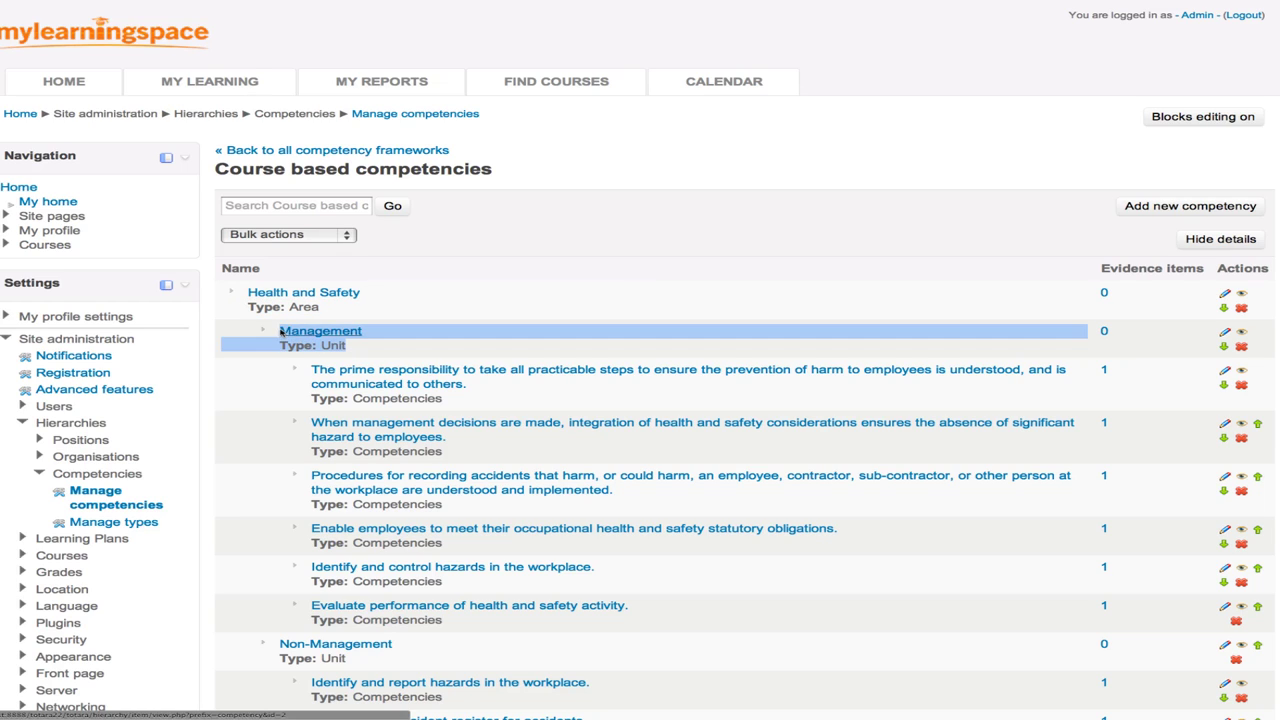
click(521, 350)
scroll(519, 350, down, 2)
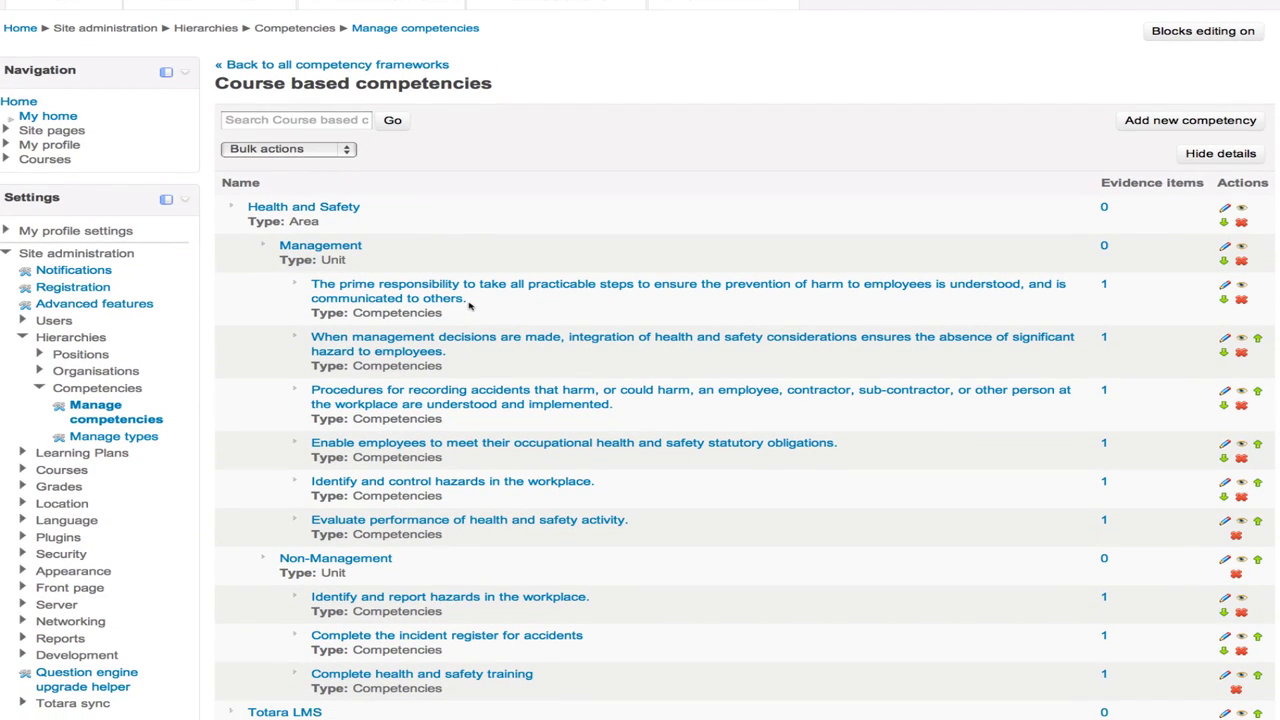
drag(443, 314, 309, 286)
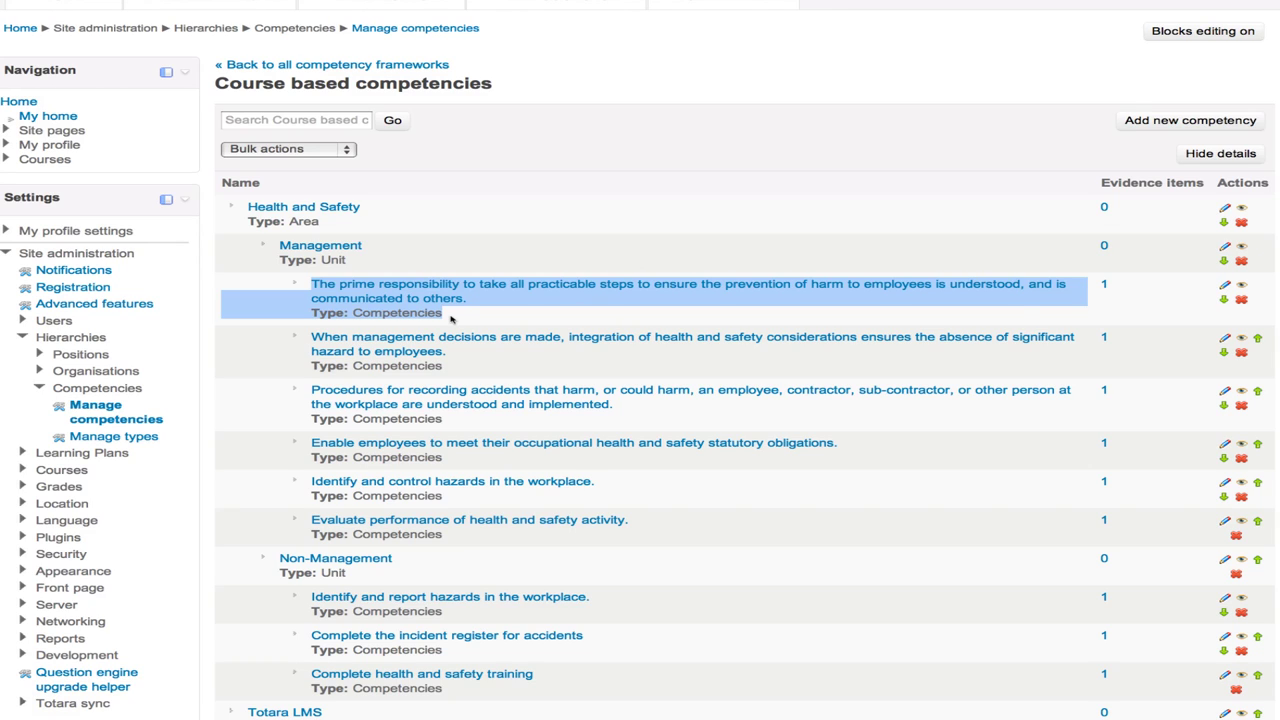
click(450, 318)
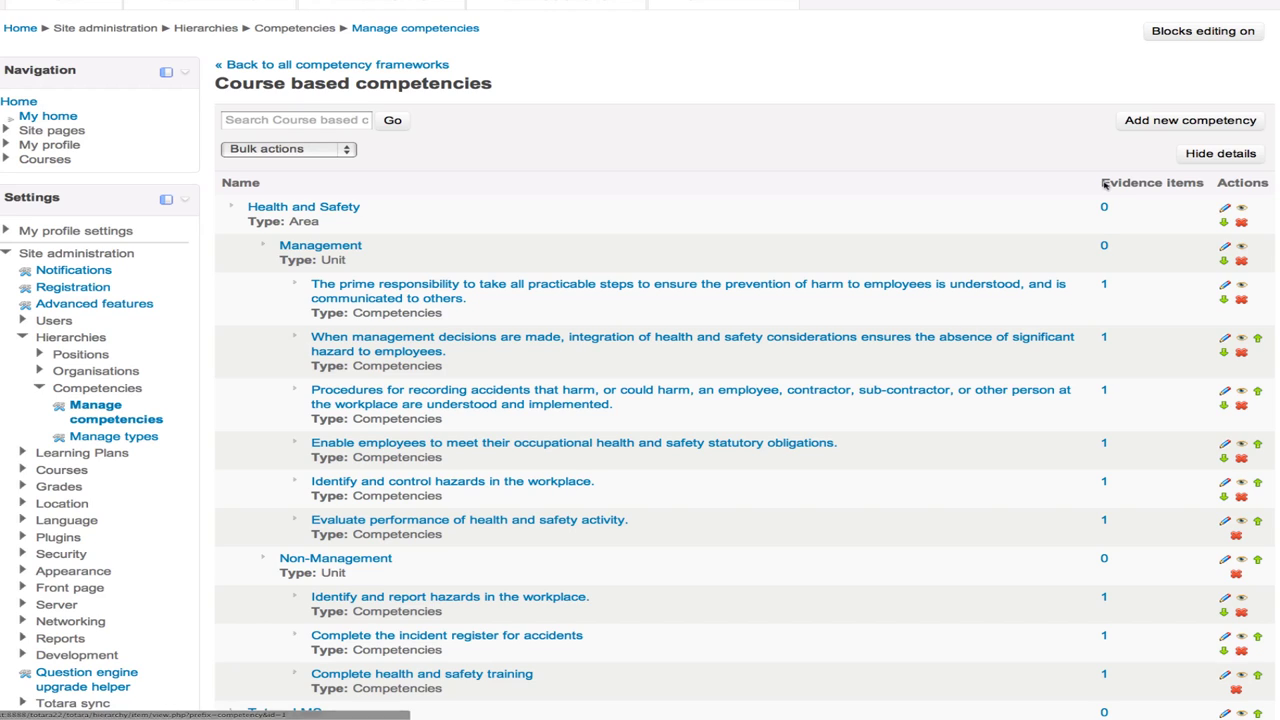
drag(1101, 182, 1204, 184)
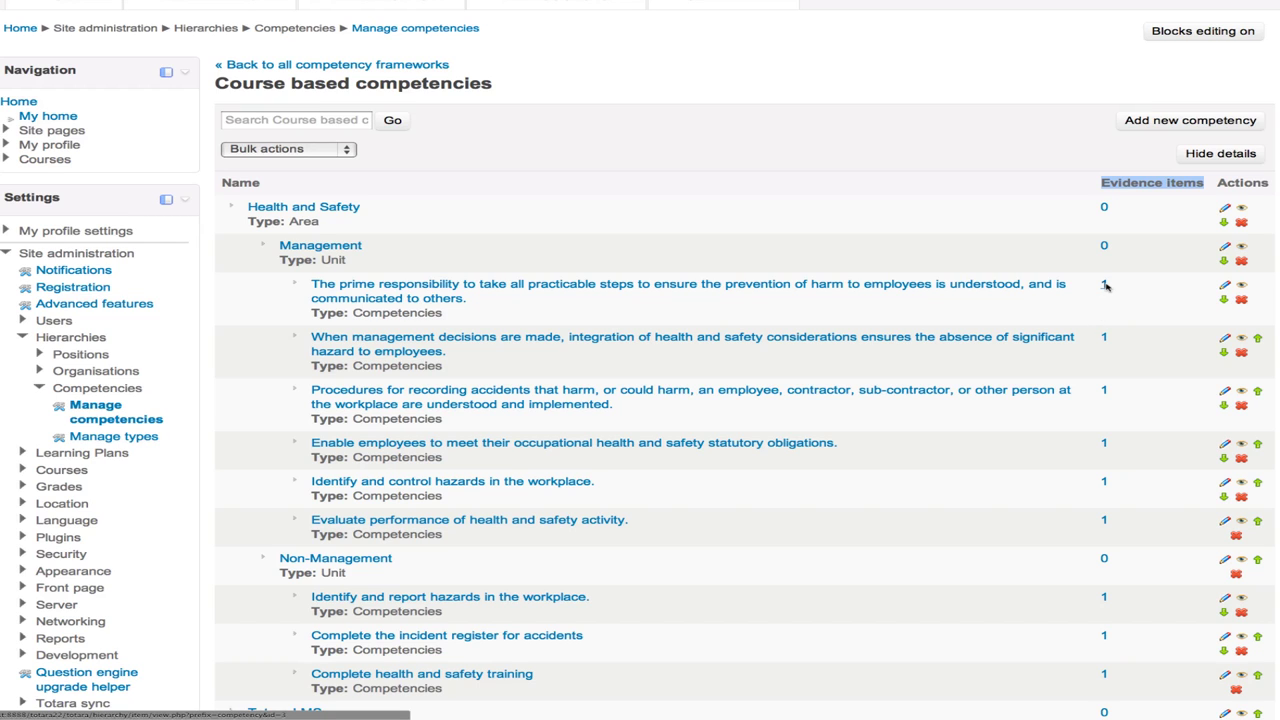
click(1105, 286)
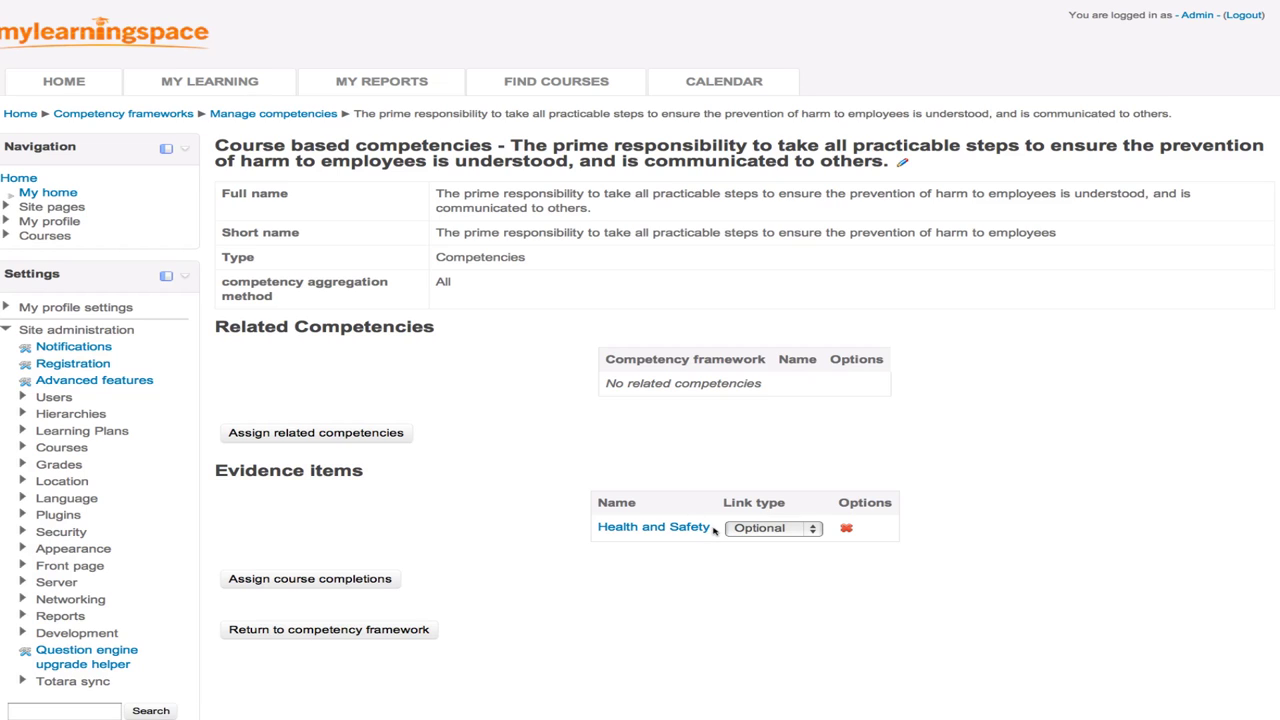
- Point out Health and Safety as the optional evidence course and expand Courses administration
drag(714, 530, 599, 529)
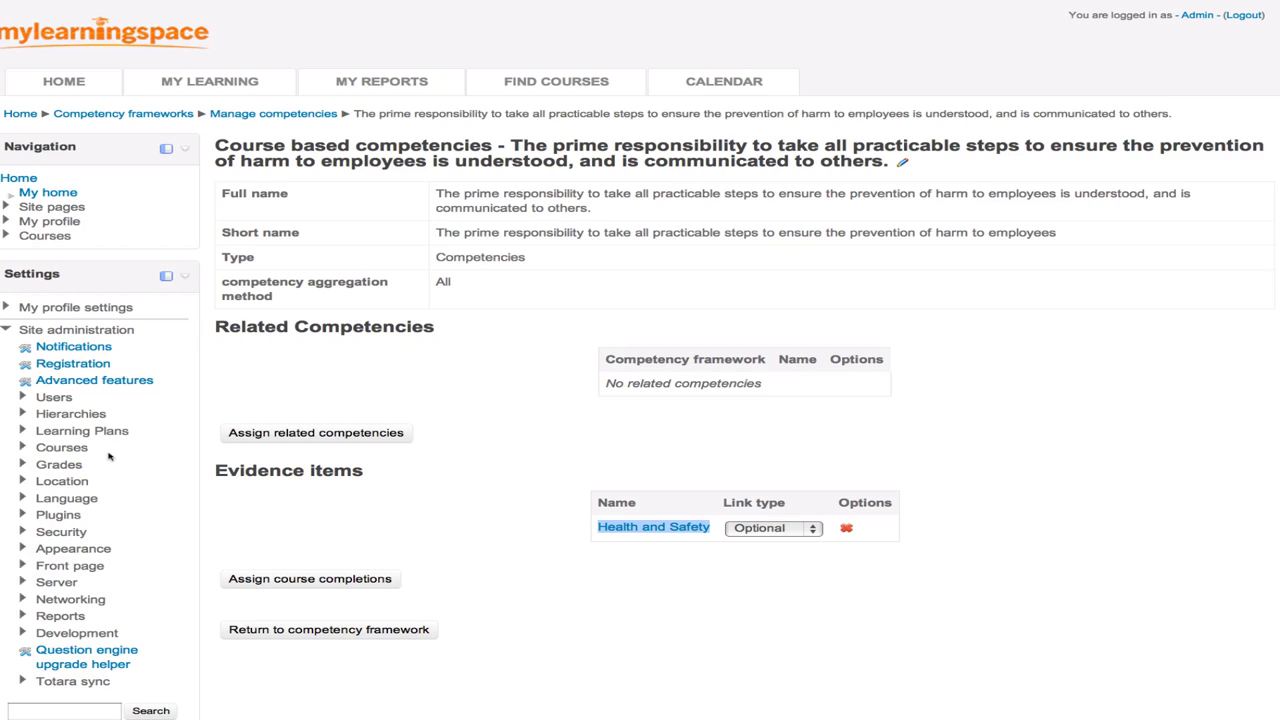
click(72, 448)
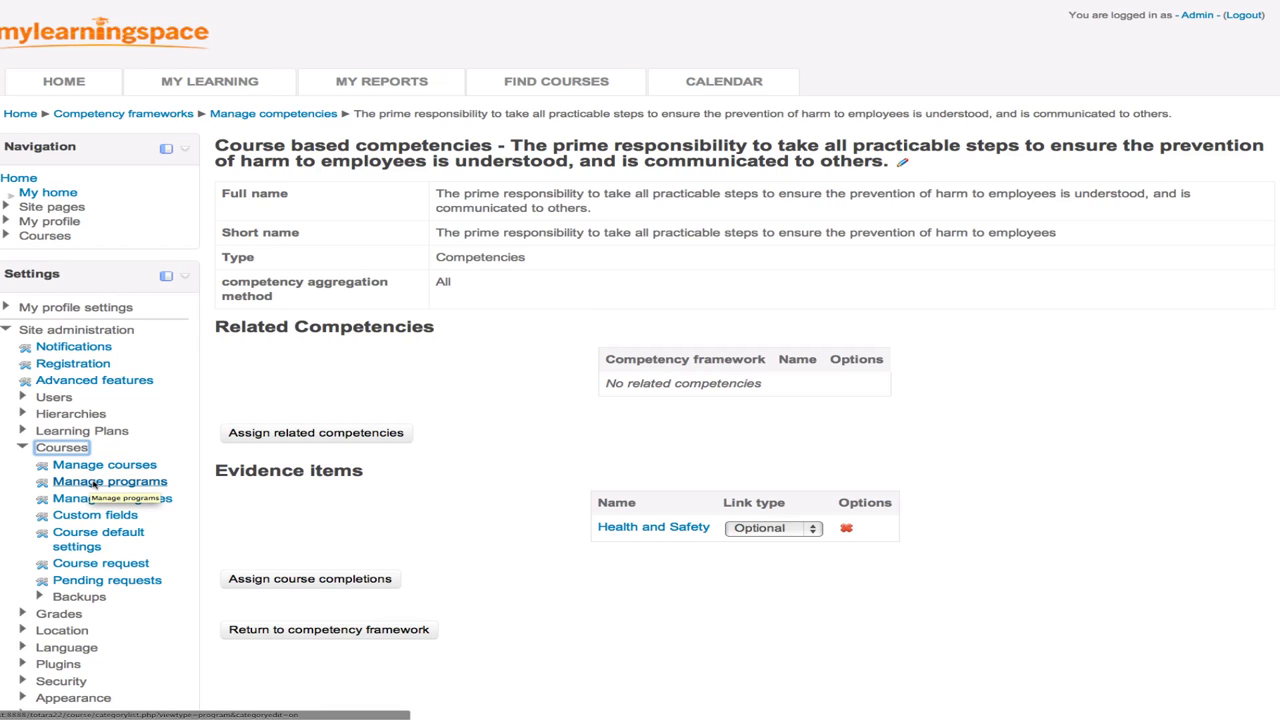
- Start a new program and edit its full name to Program 101
click(152, 485)
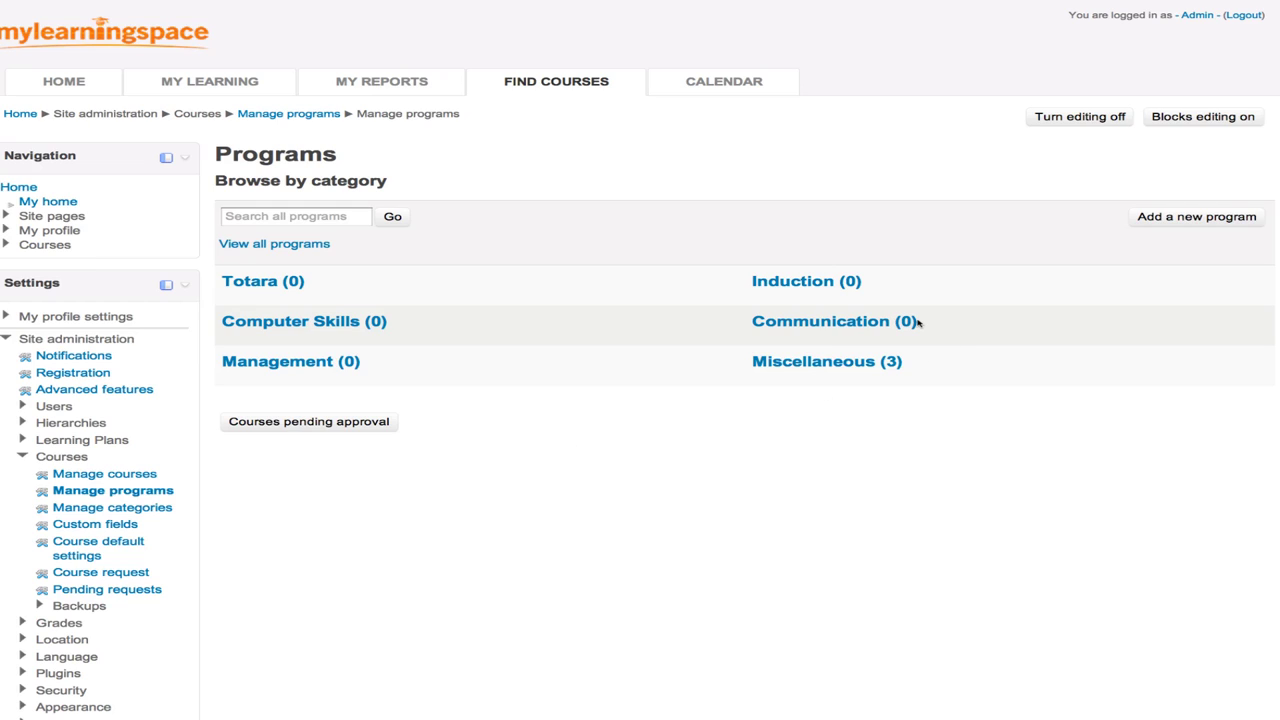
click(1162, 218)
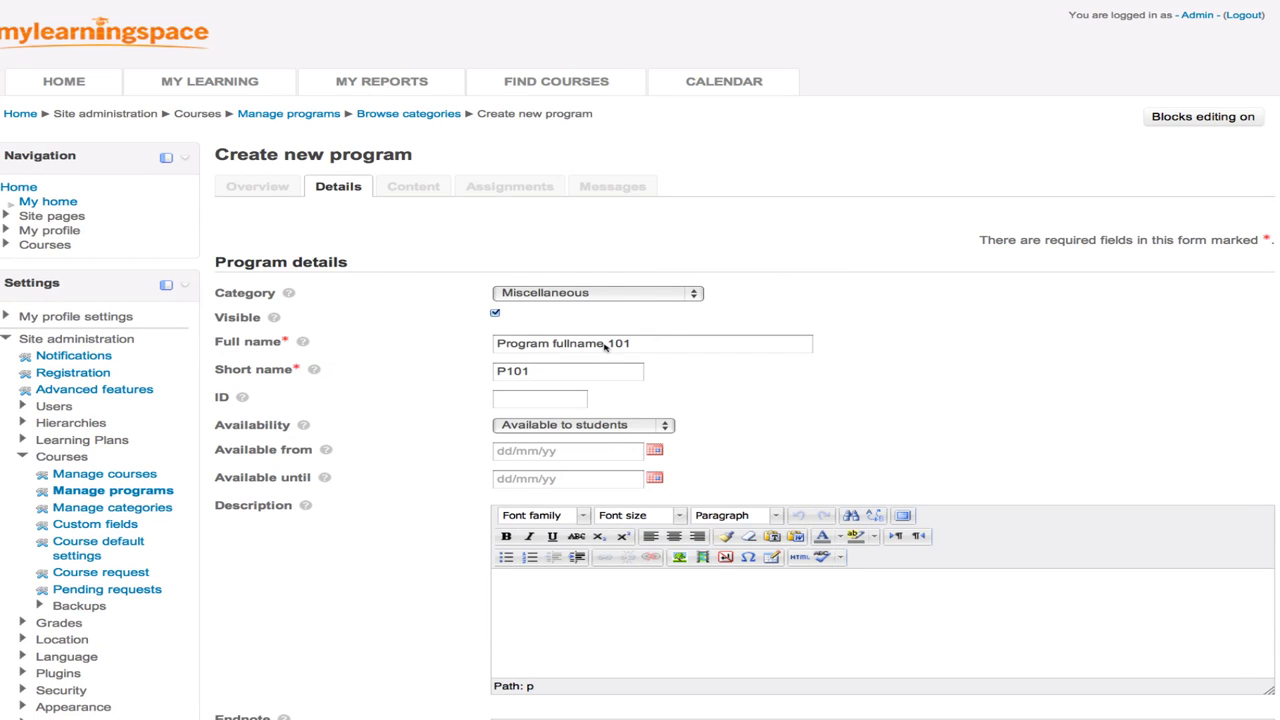
double_click(581, 344)
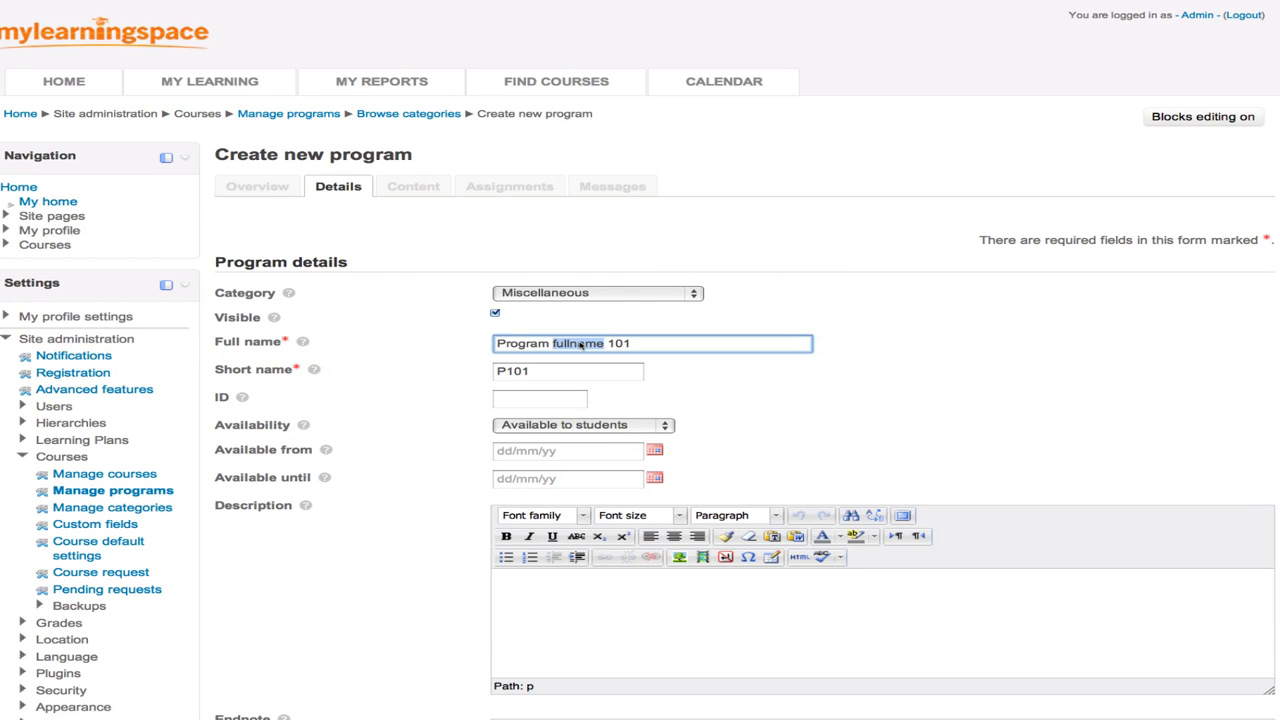
key(BackSpace)
scroll(728, 404, down, 4)
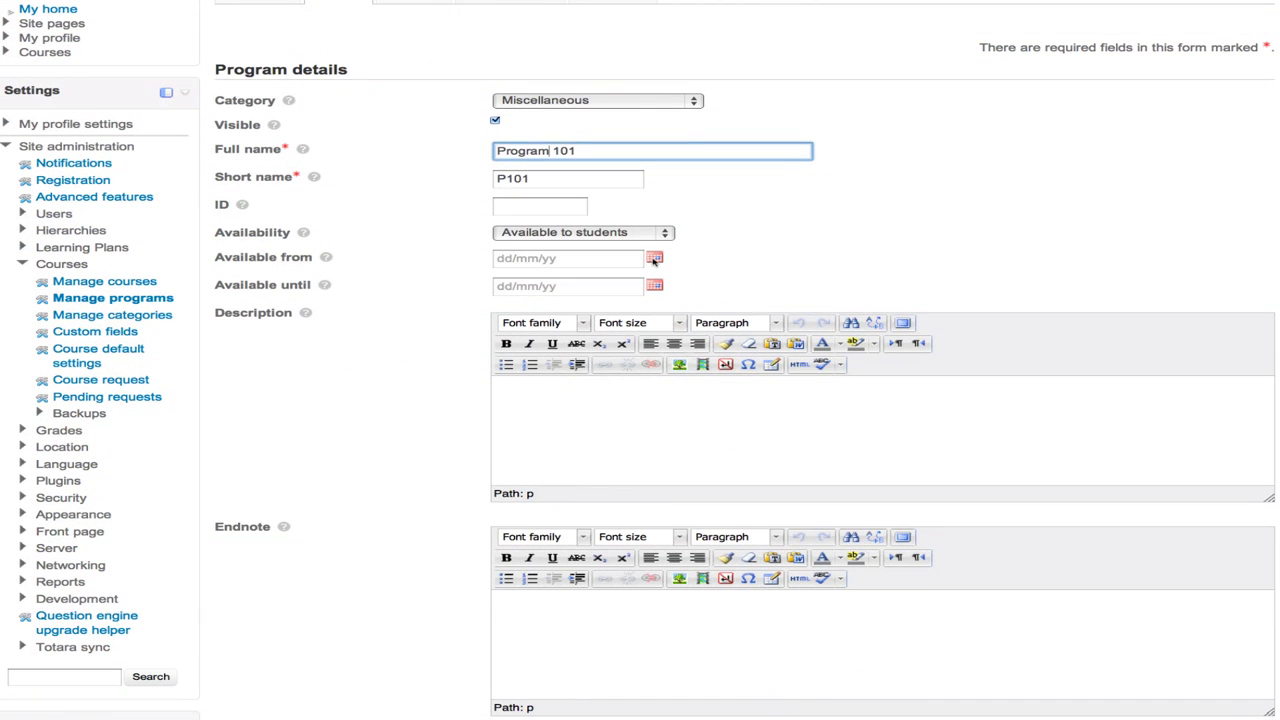
- Set the program's Available from date to 01/01/12
click(654, 258)
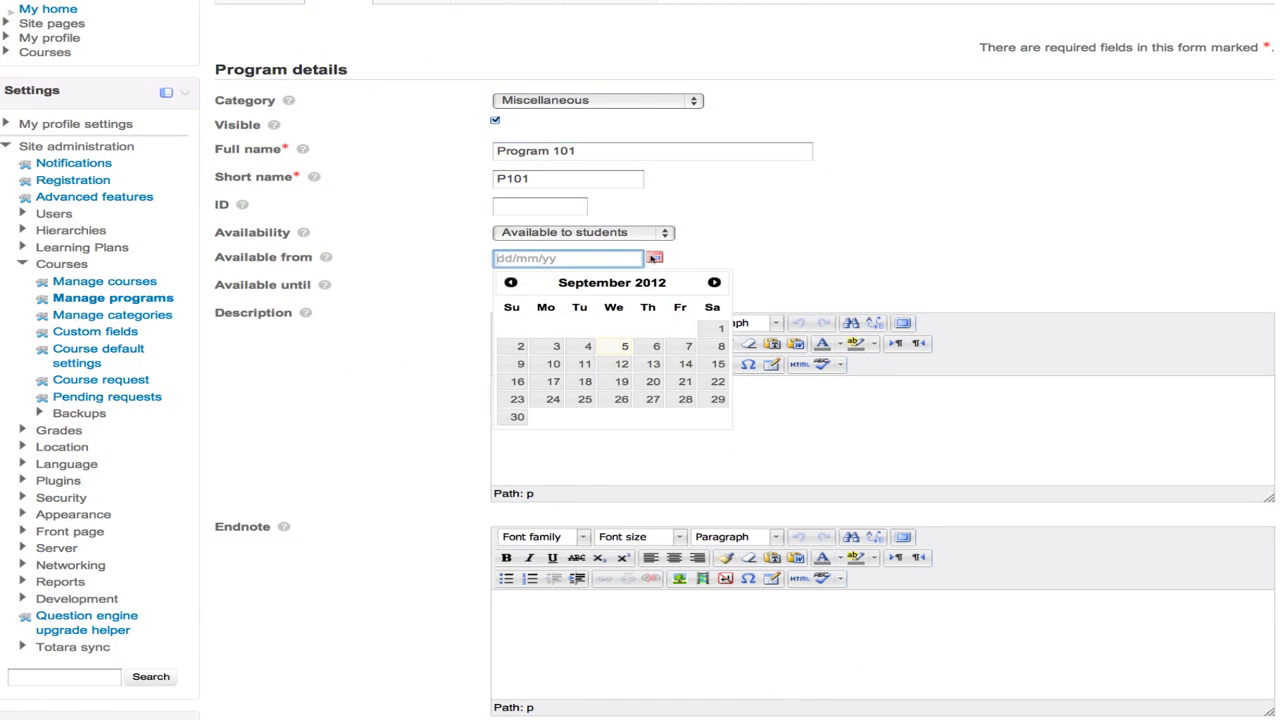
click(511, 283)
click(511, 283)
click(511, 283)
click(511, 283)
click(511, 283)
click(511, 283)
click(511, 283)
click(511, 283)
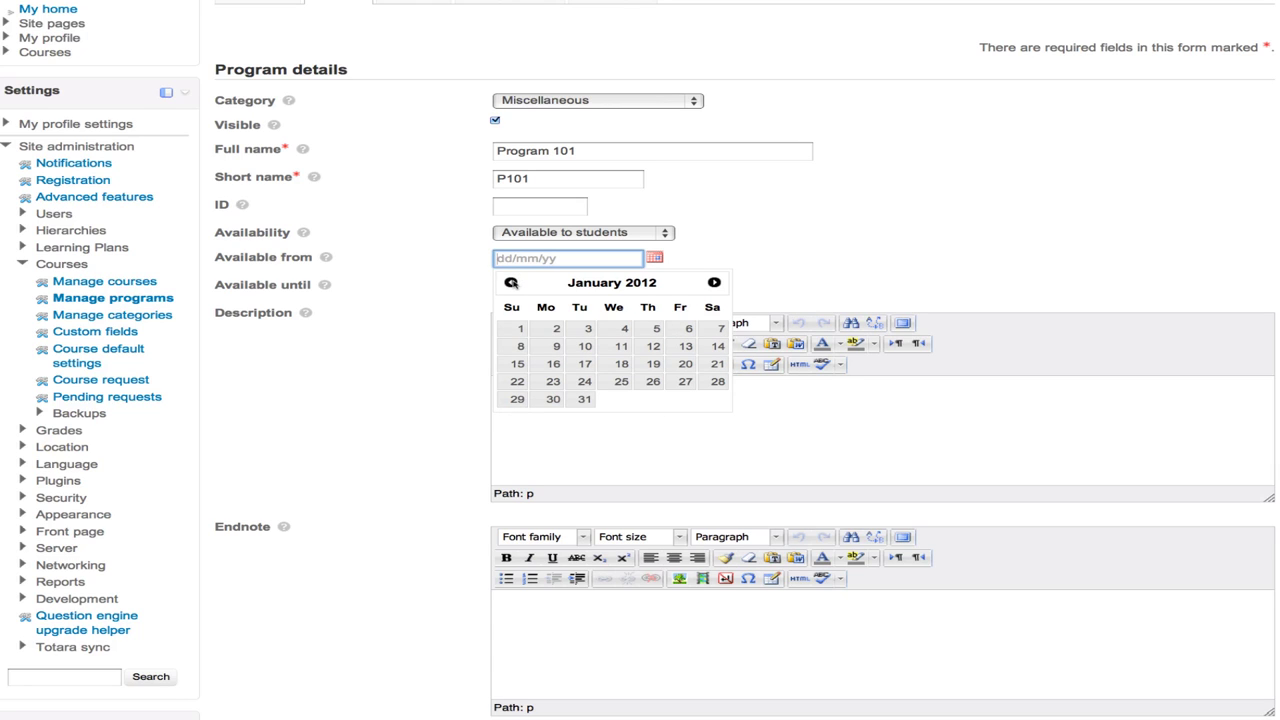
click(521, 329)
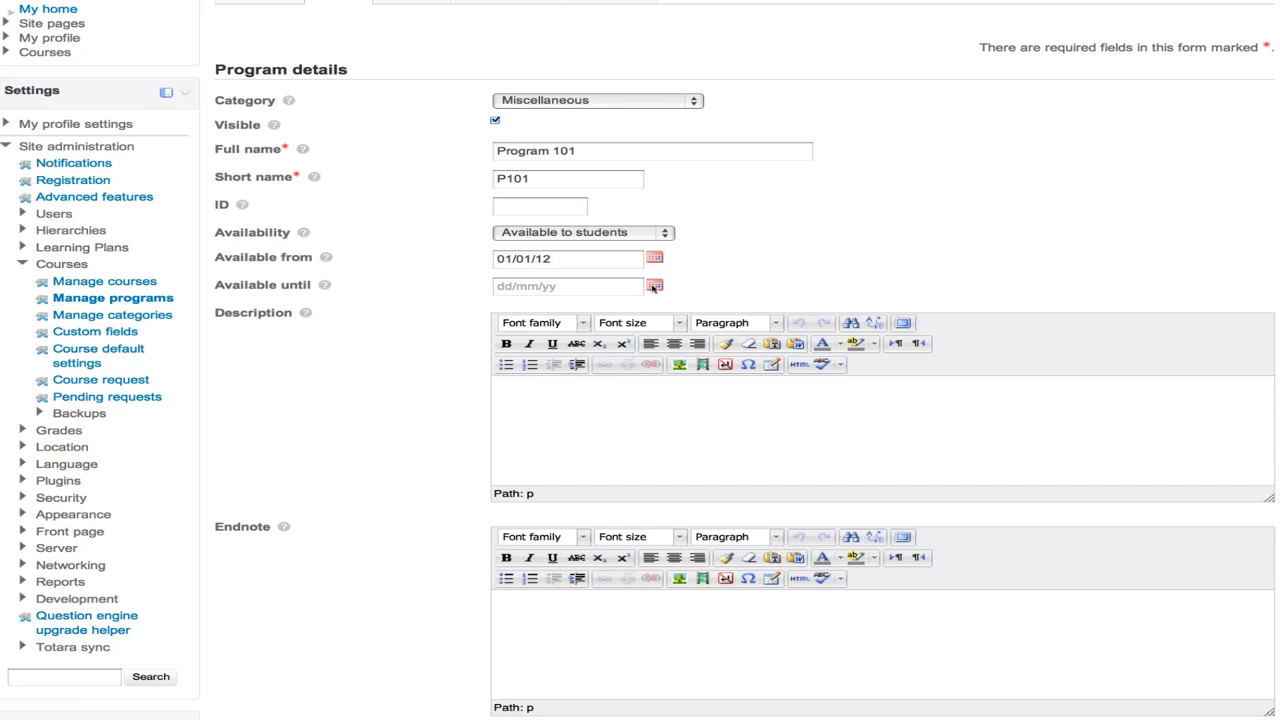
- Set the Available until date to 31/12/12 and save the program
click(654, 287)
click(714, 311)
click(714, 311)
click(714, 311)
click(714, 311)
click(714, 311)
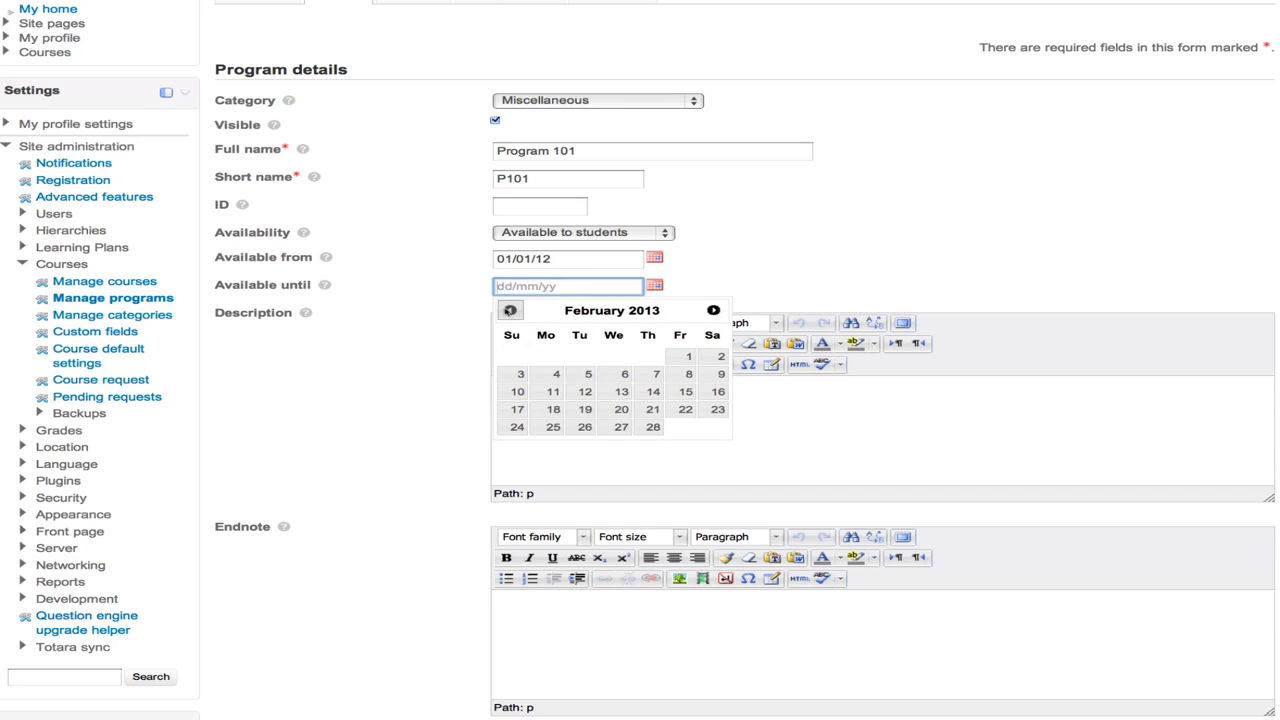
click(510, 311)
click(510, 311)
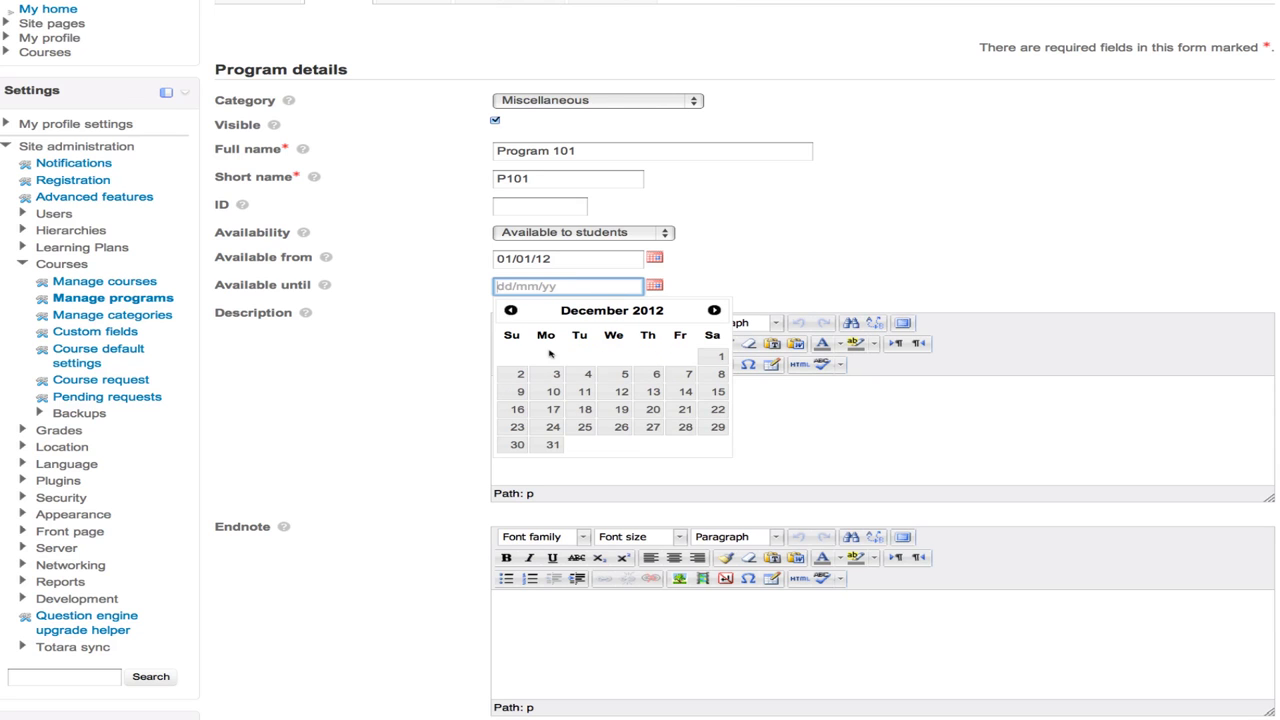
click(552, 445)
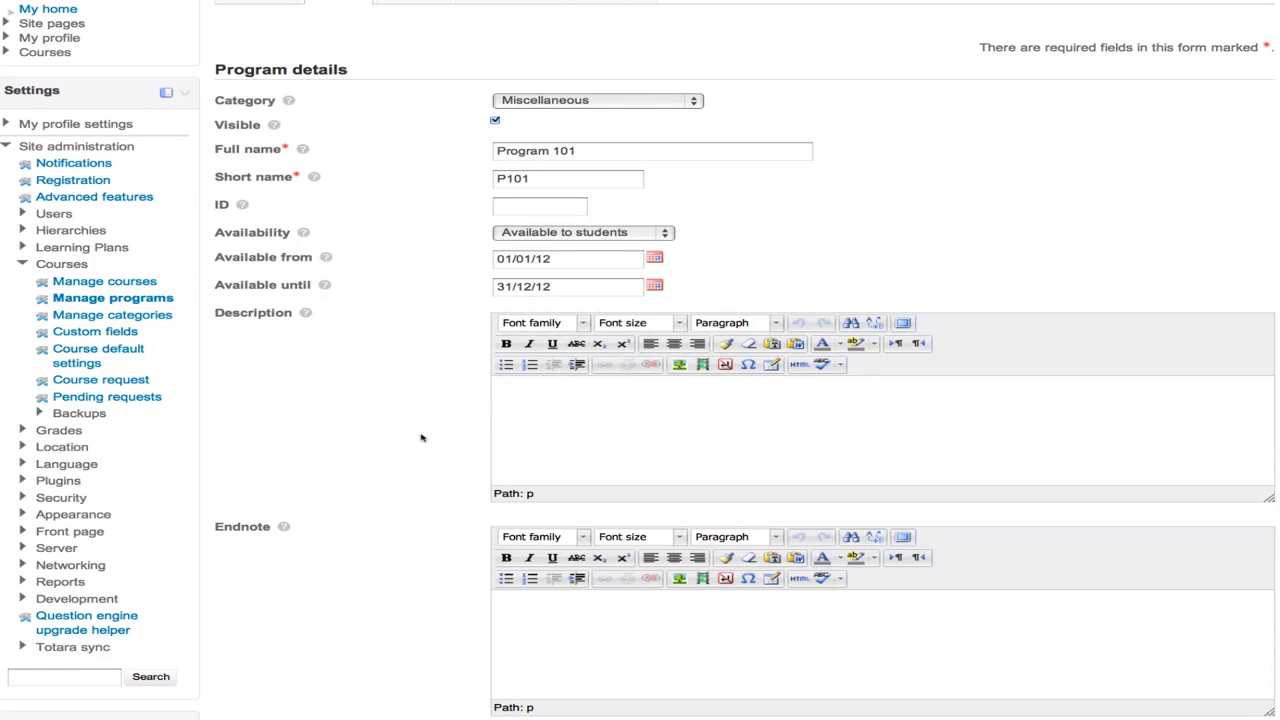
scroll(423, 436, down, 3)
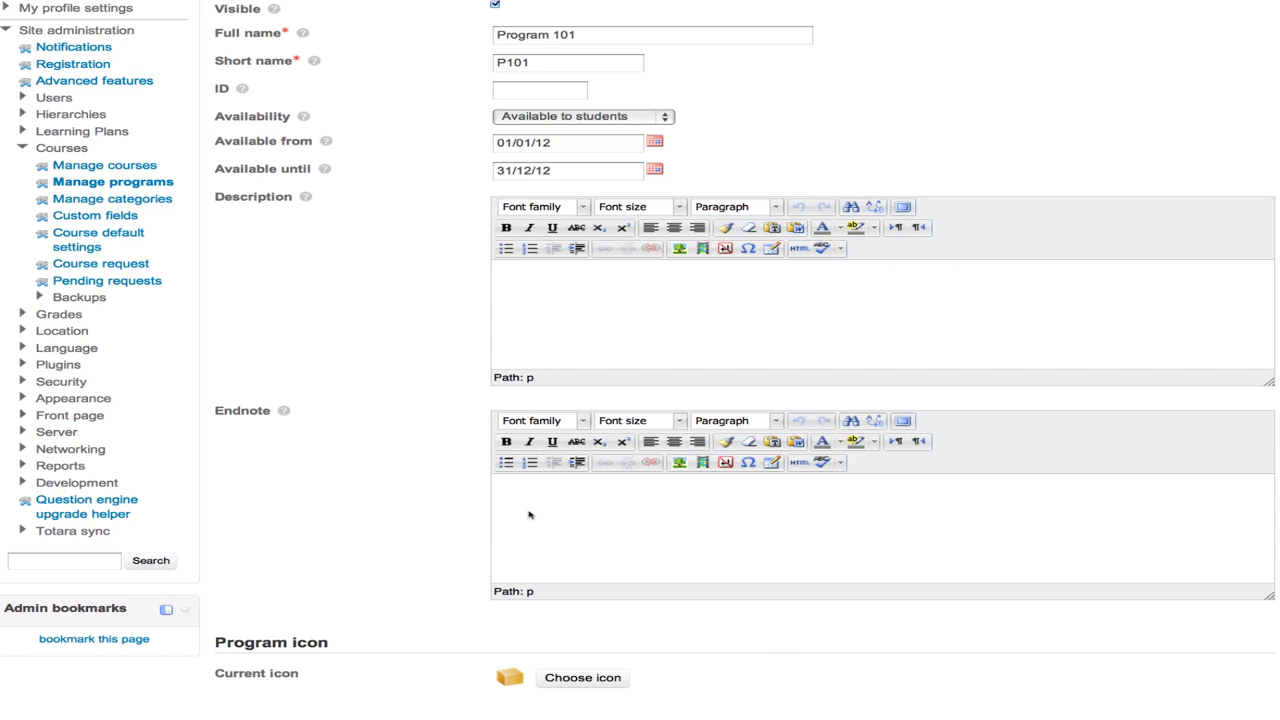
scroll(529, 515, down, 3)
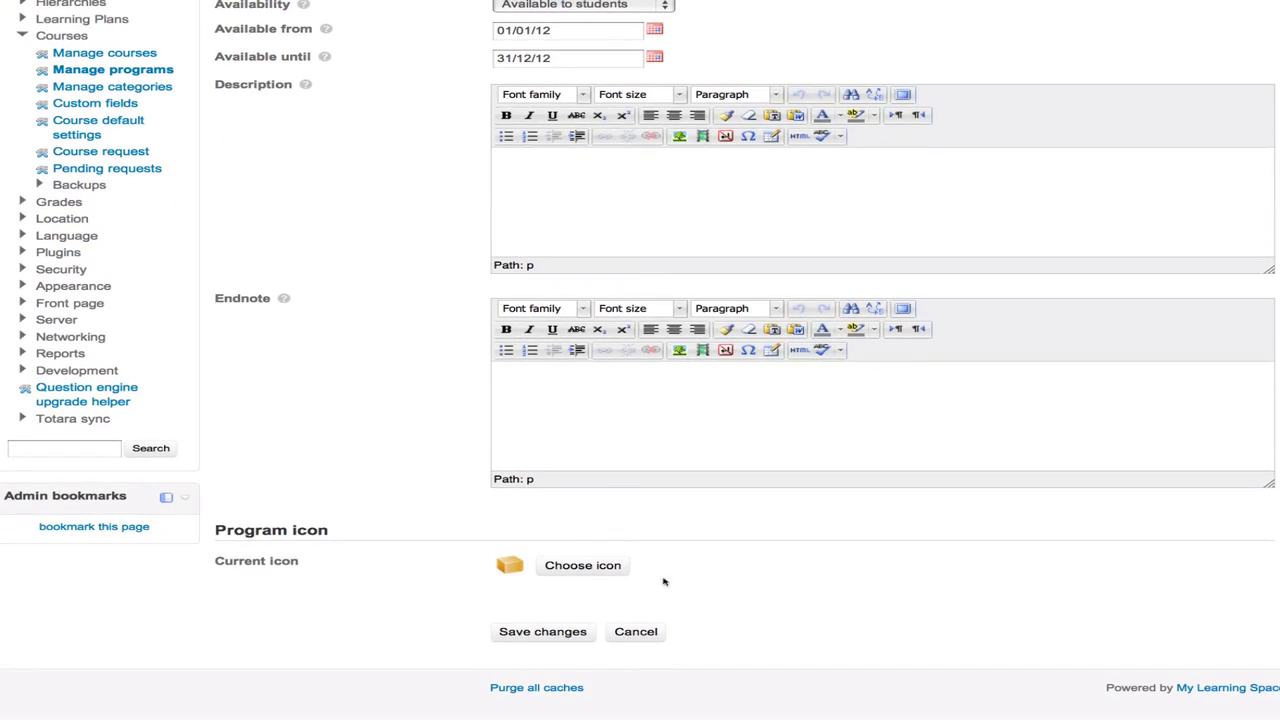
click(535, 632)
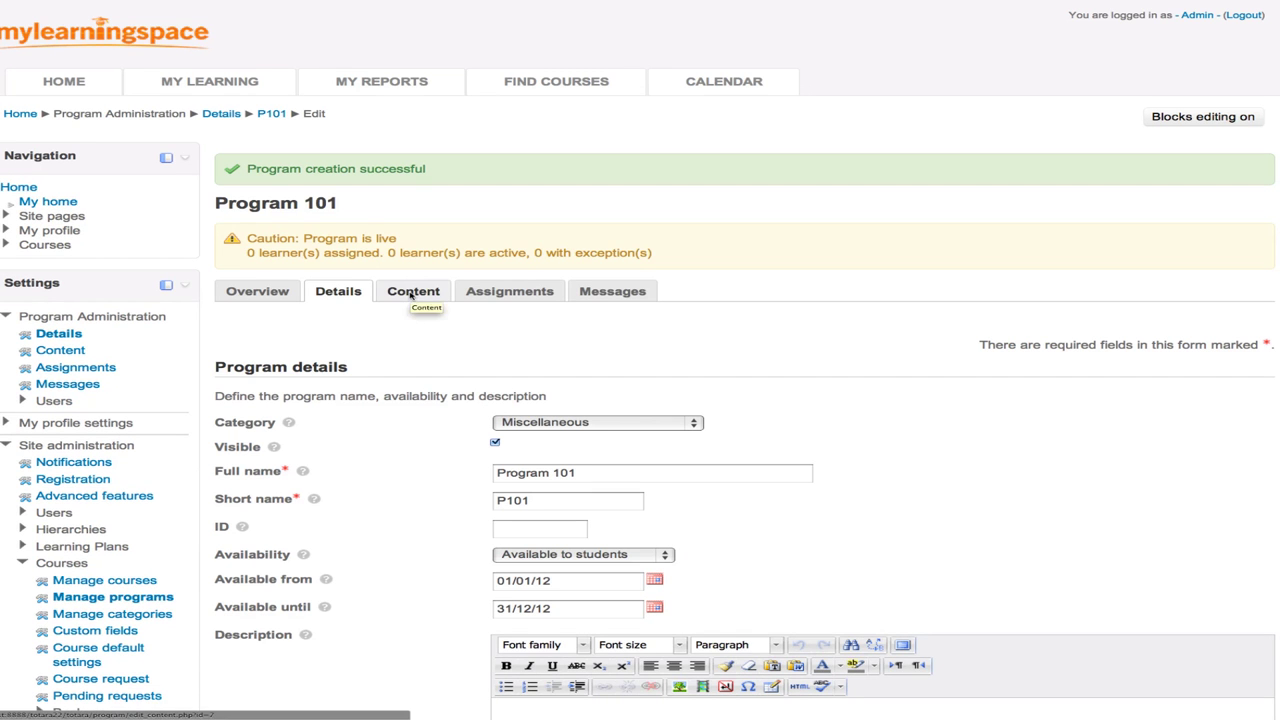
- Add a Set of courses to Program 101 containing the Induction courses Health and Safety and Orientation
click(410, 293)
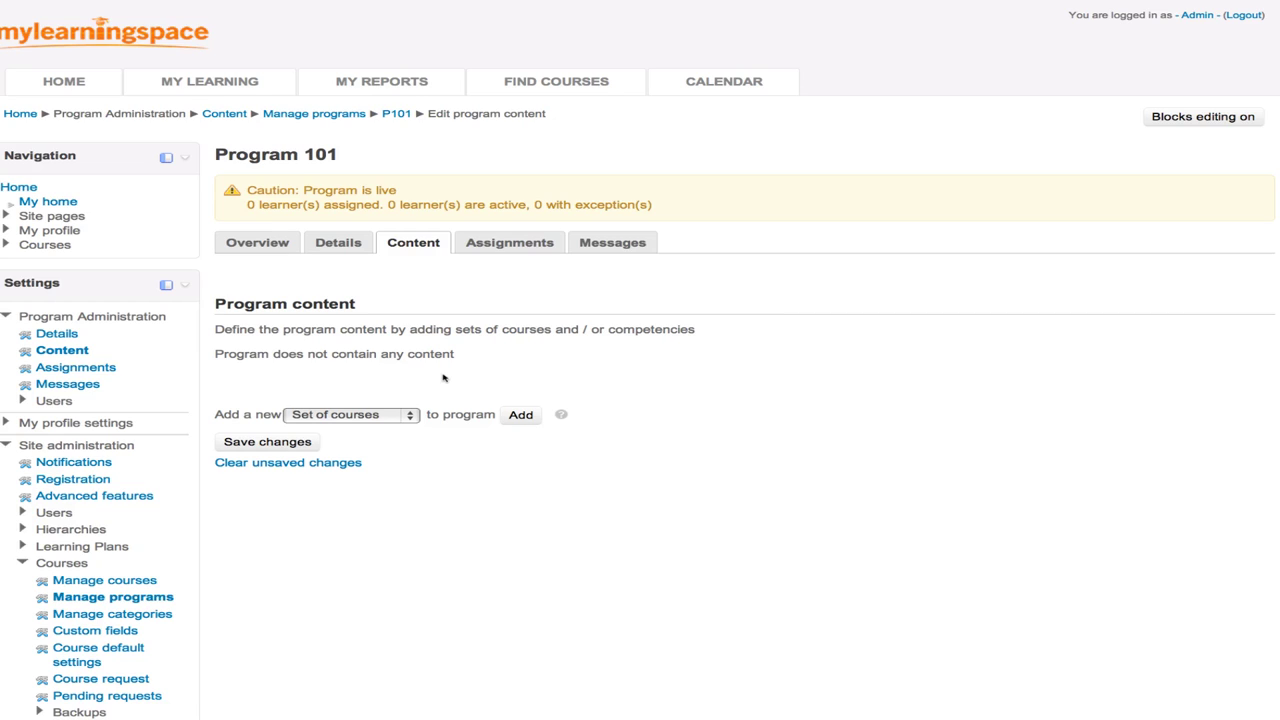
click(362, 418)
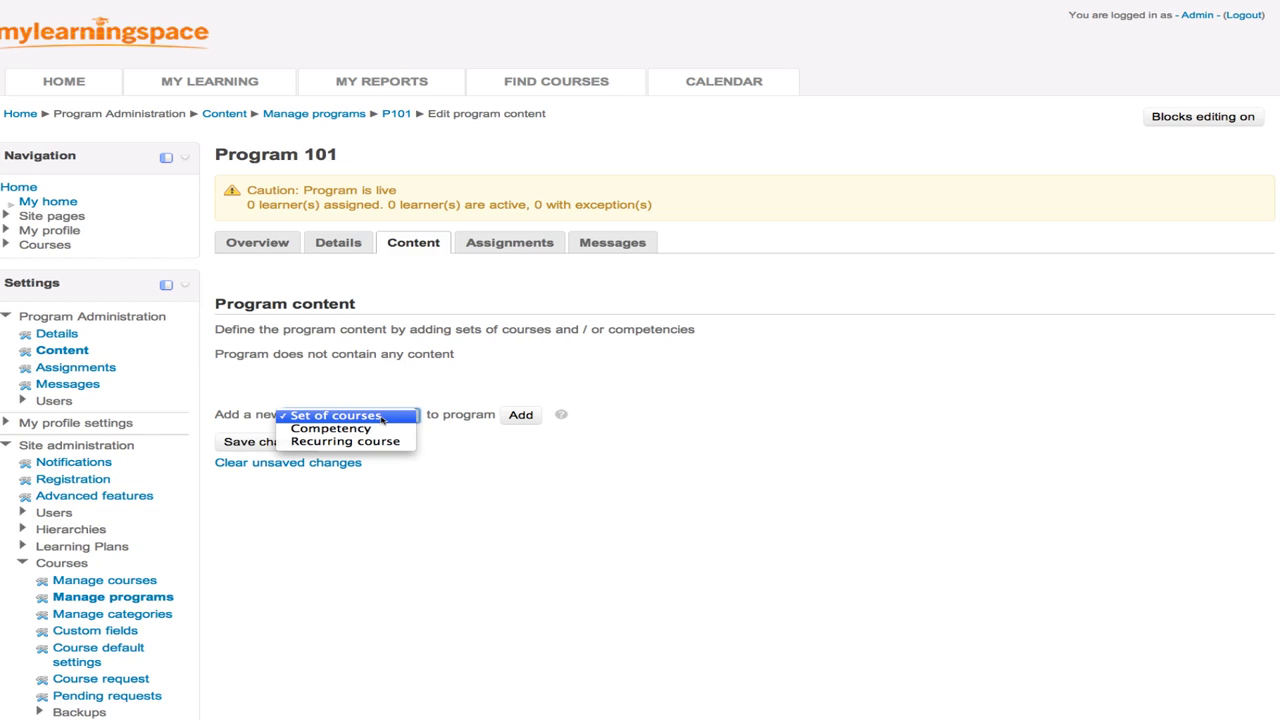
click(381, 416)
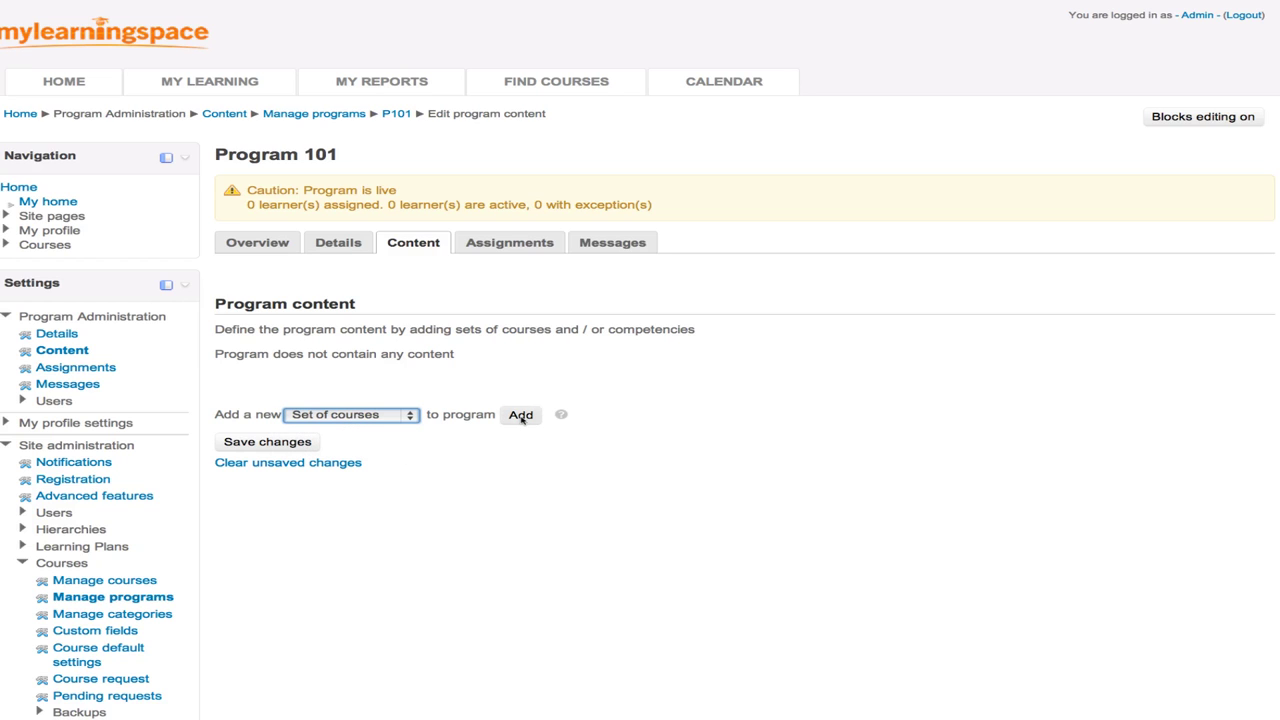
click(521, 415)
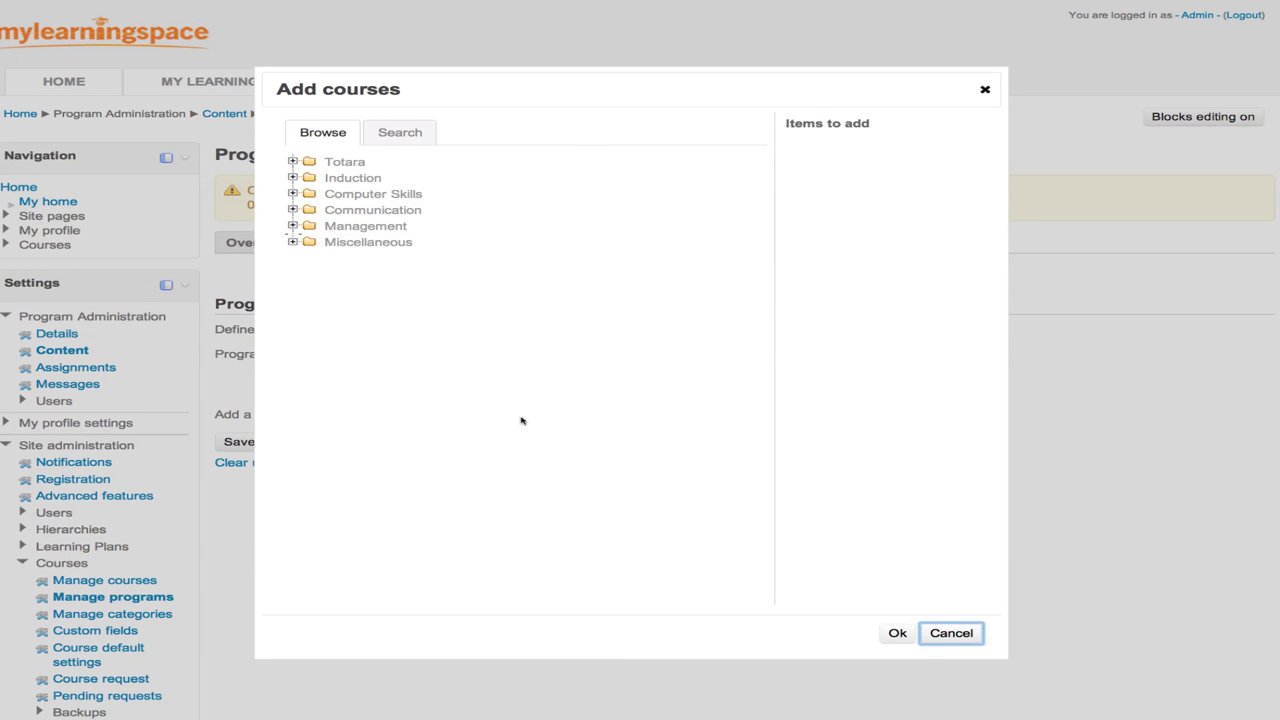
click(292, 177)
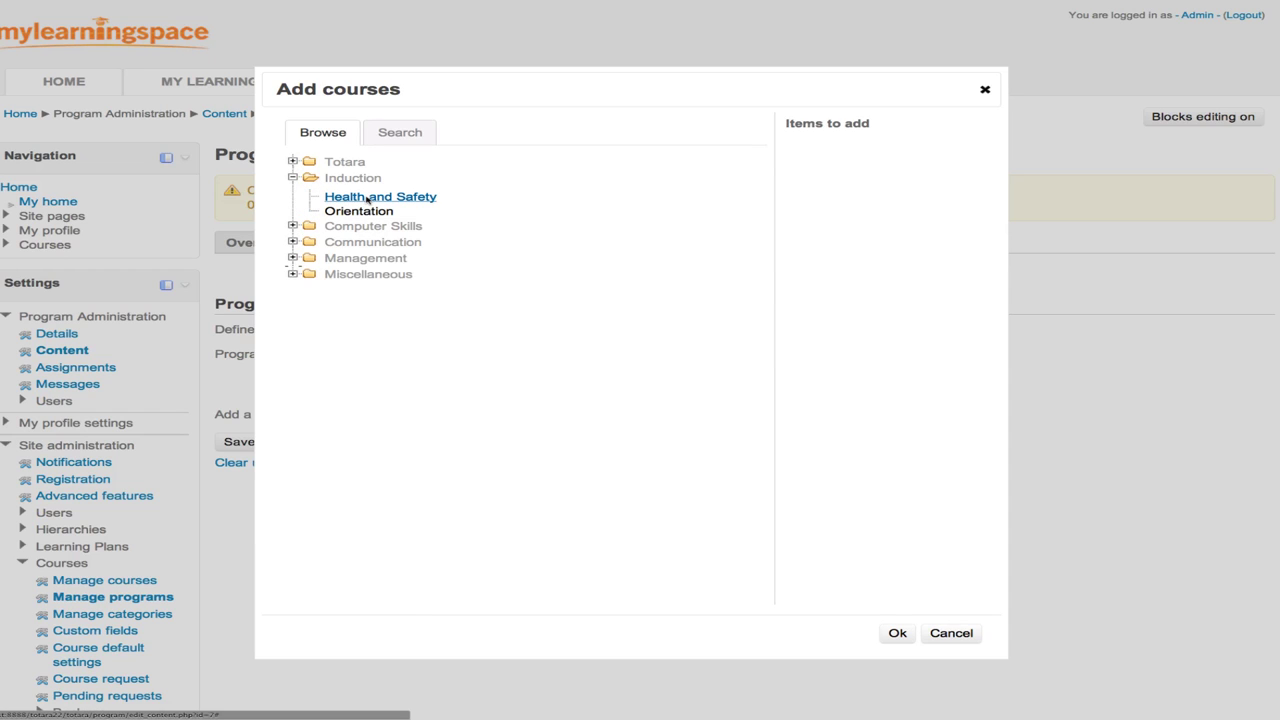
click(367, 199)
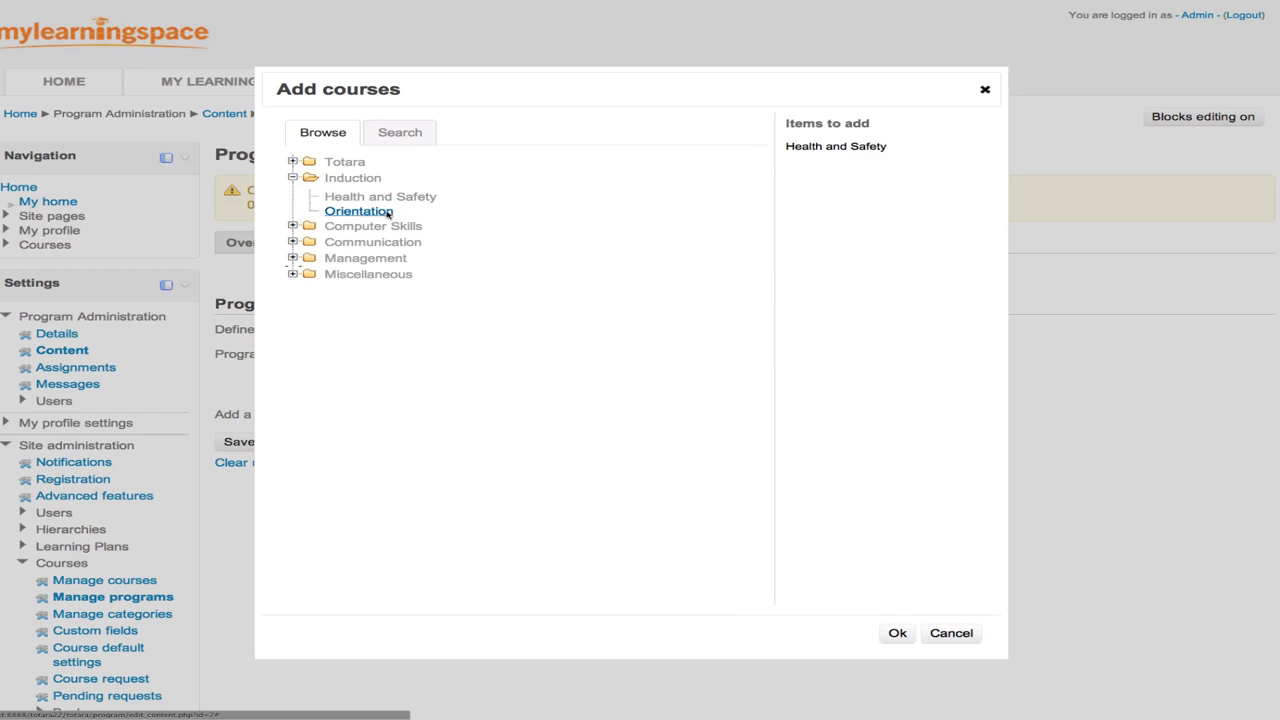
click(376, 212)
click(897, 634)
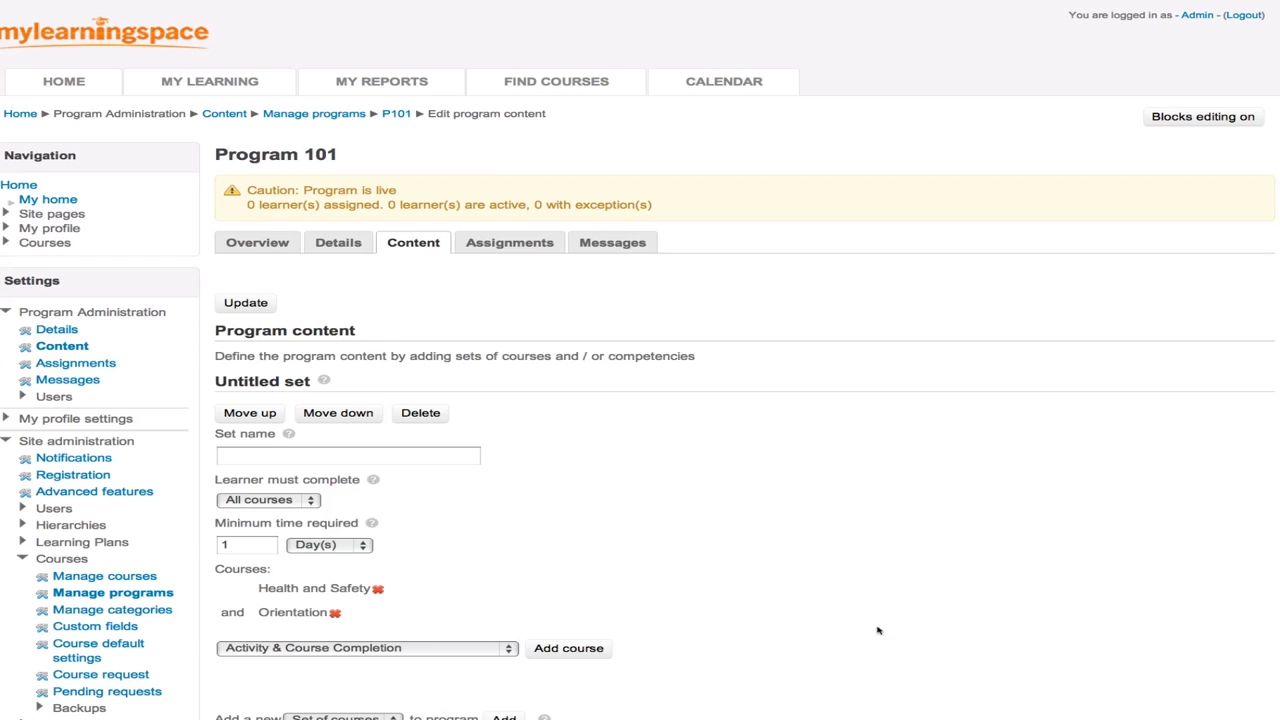
- Add a second course set holding Computing Essentials and Office 2011 from Computer Skills
scroll(543, 484, down, 5)
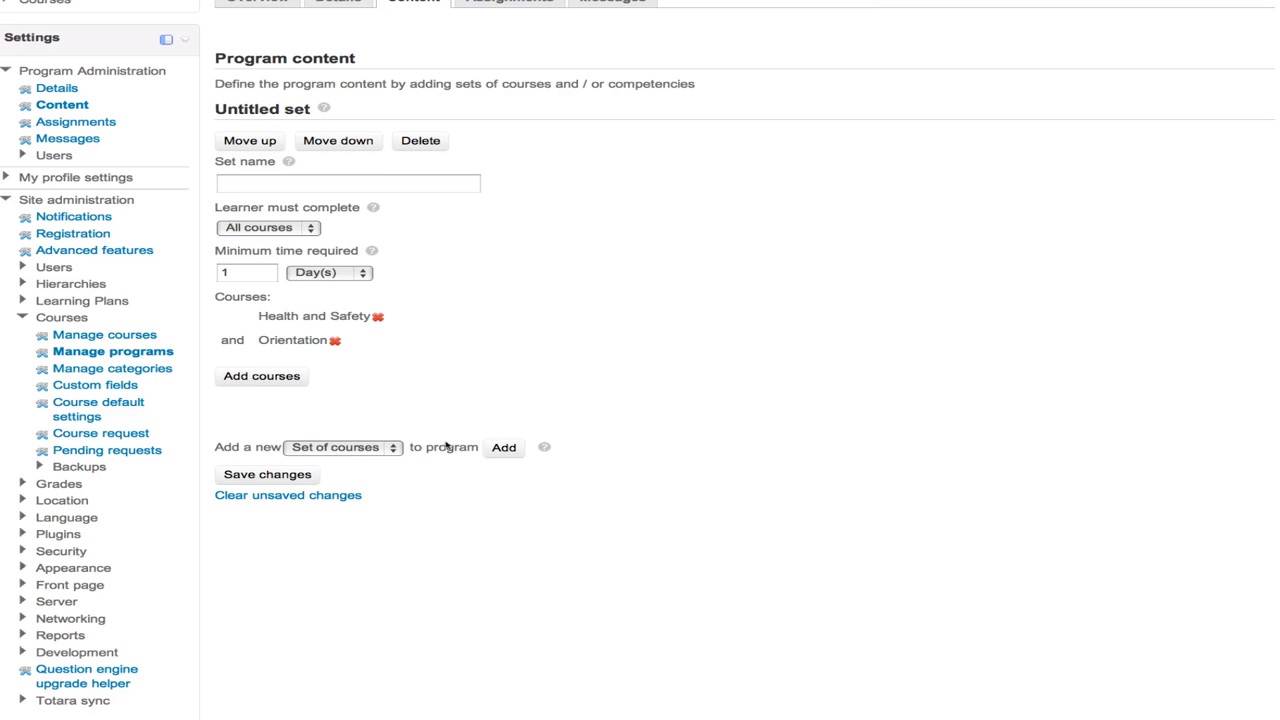
click(505, 450)
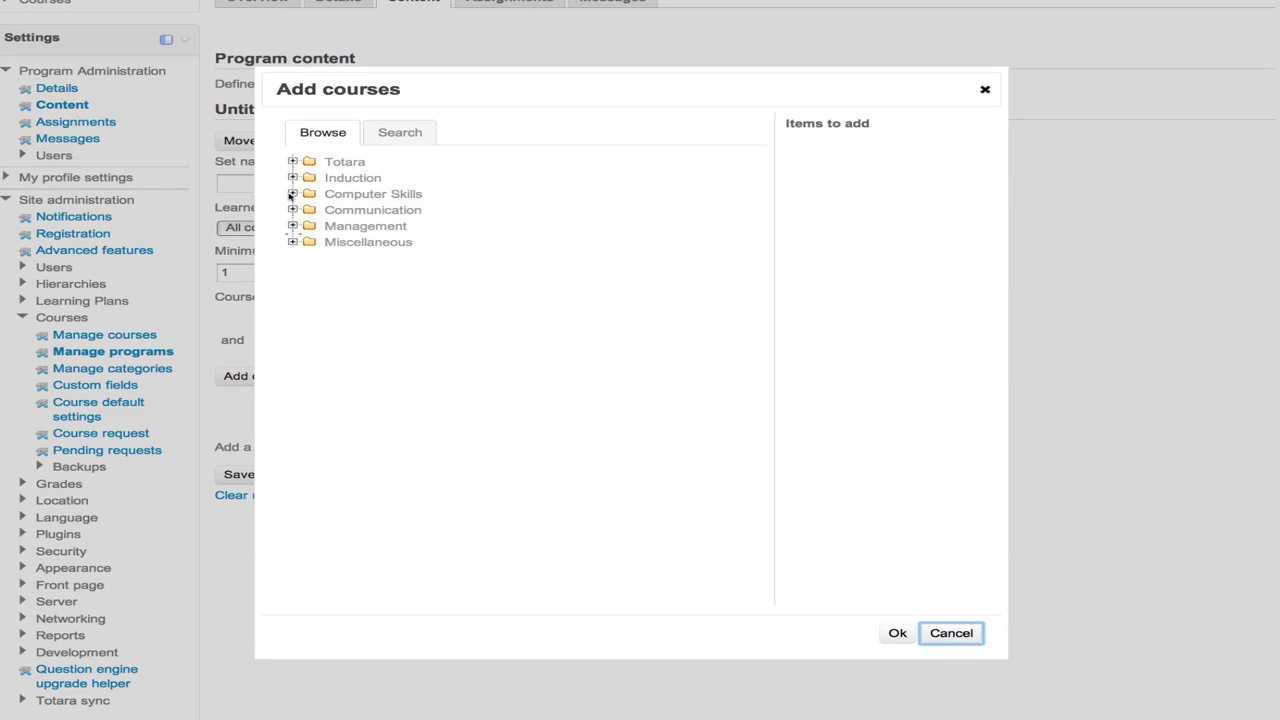
click(290, 194)
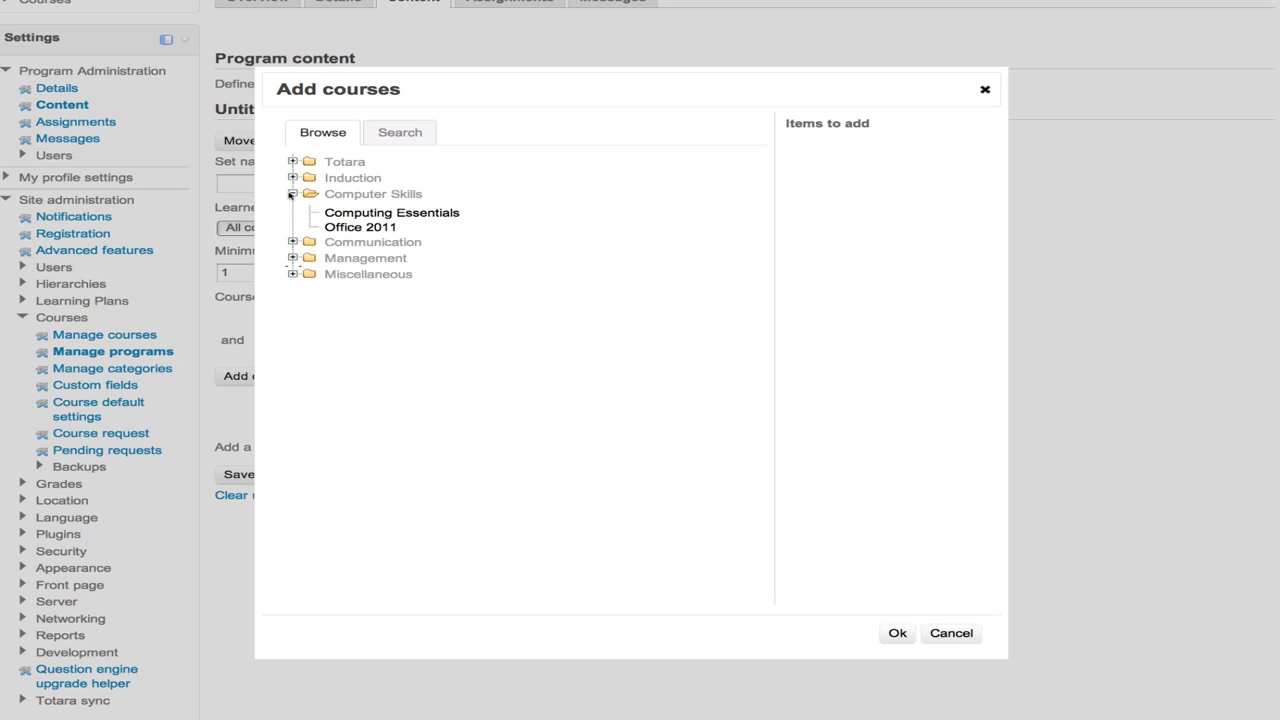
click(370, 213)
click(366, 228)
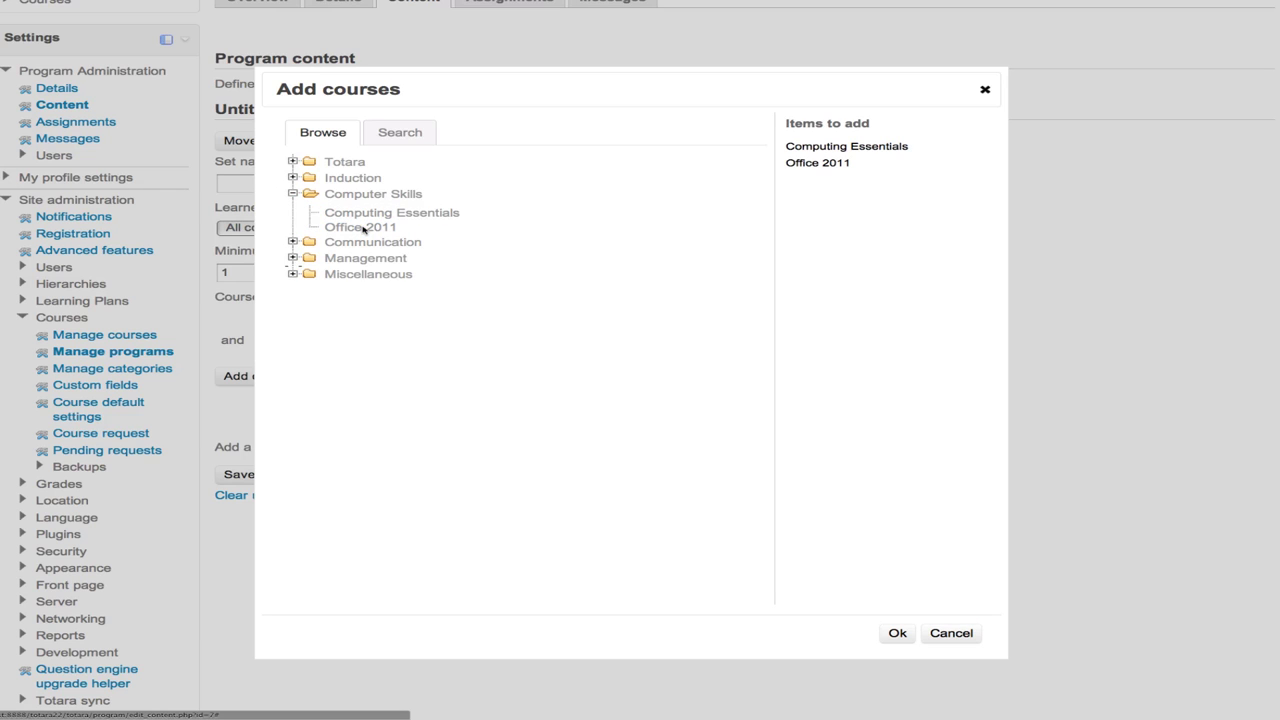
click(896, 634)
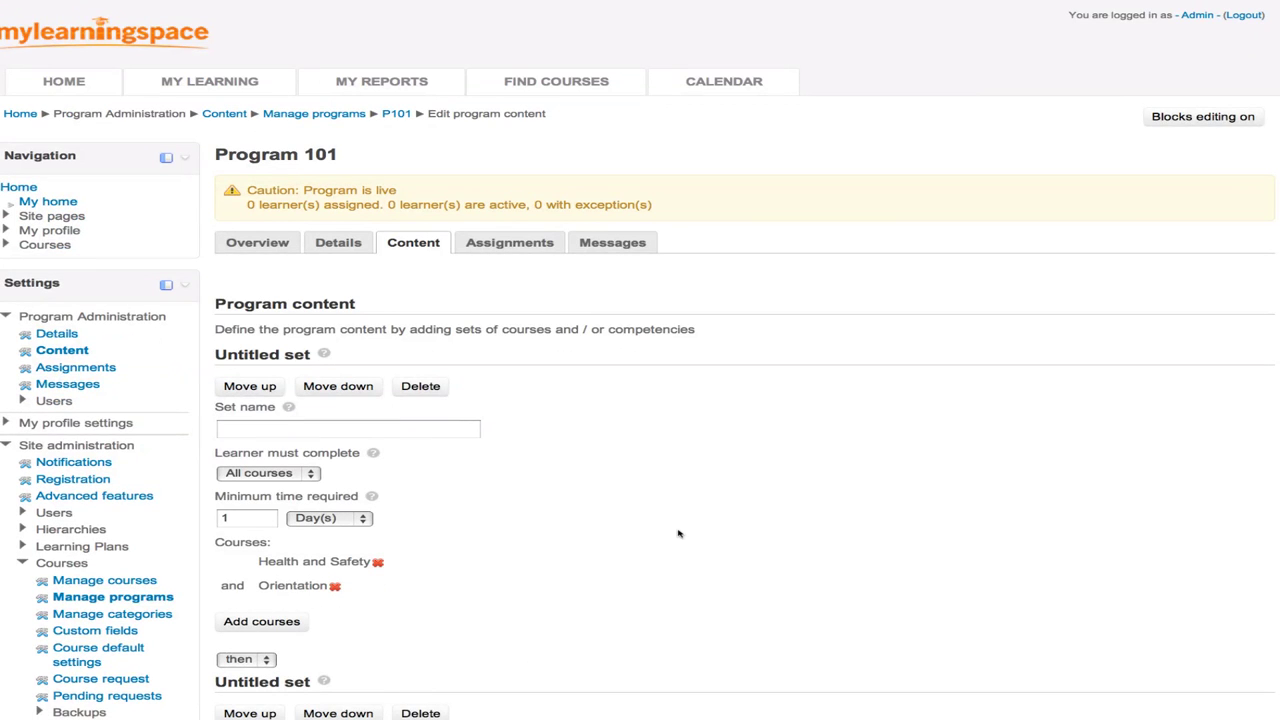
scroll(672, 529, down, 3)
scroll(669, 529, down, 3)
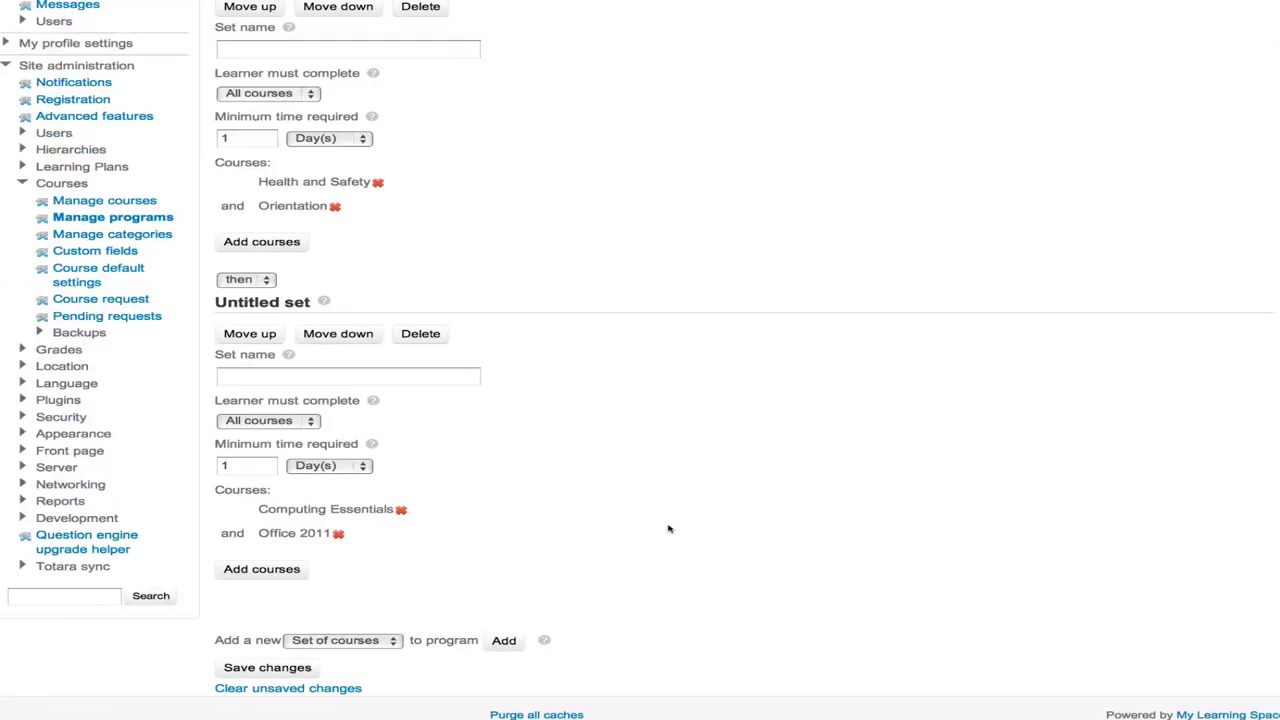
- Name the first course set OHS with a 30-day minimum time, all courses required
scroll(669, 529, up, 3)
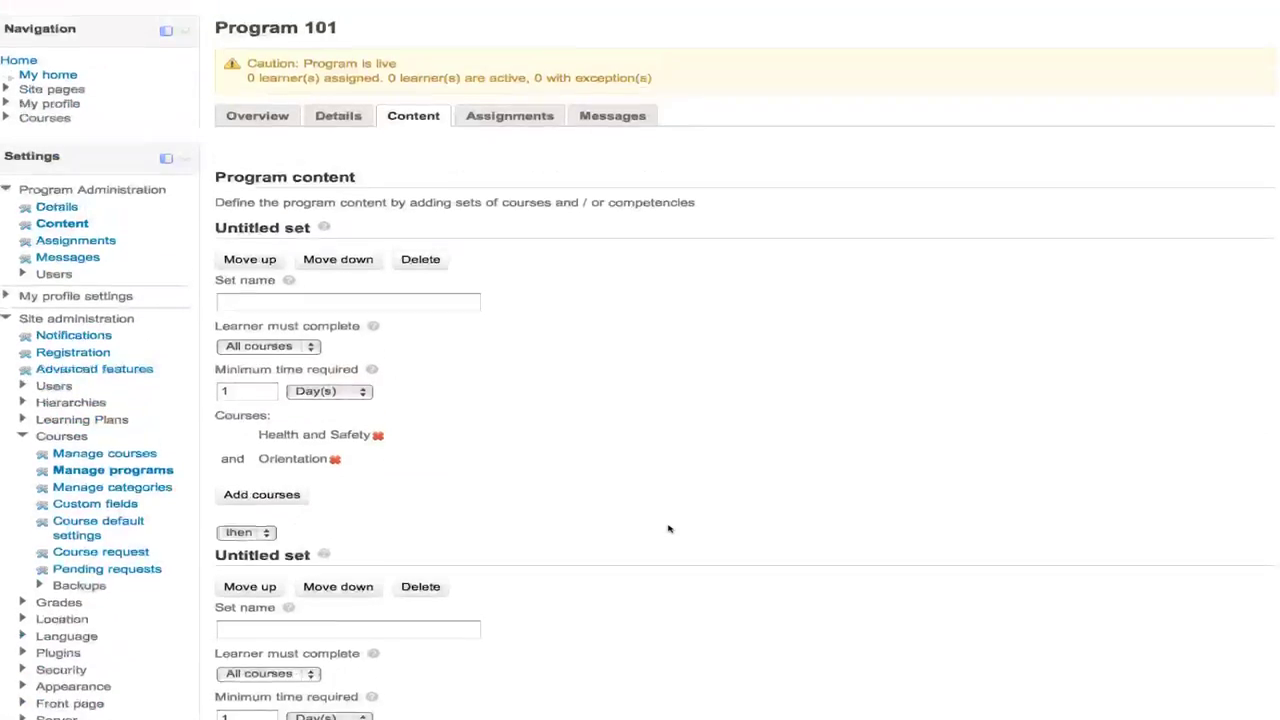
click(262, 303)
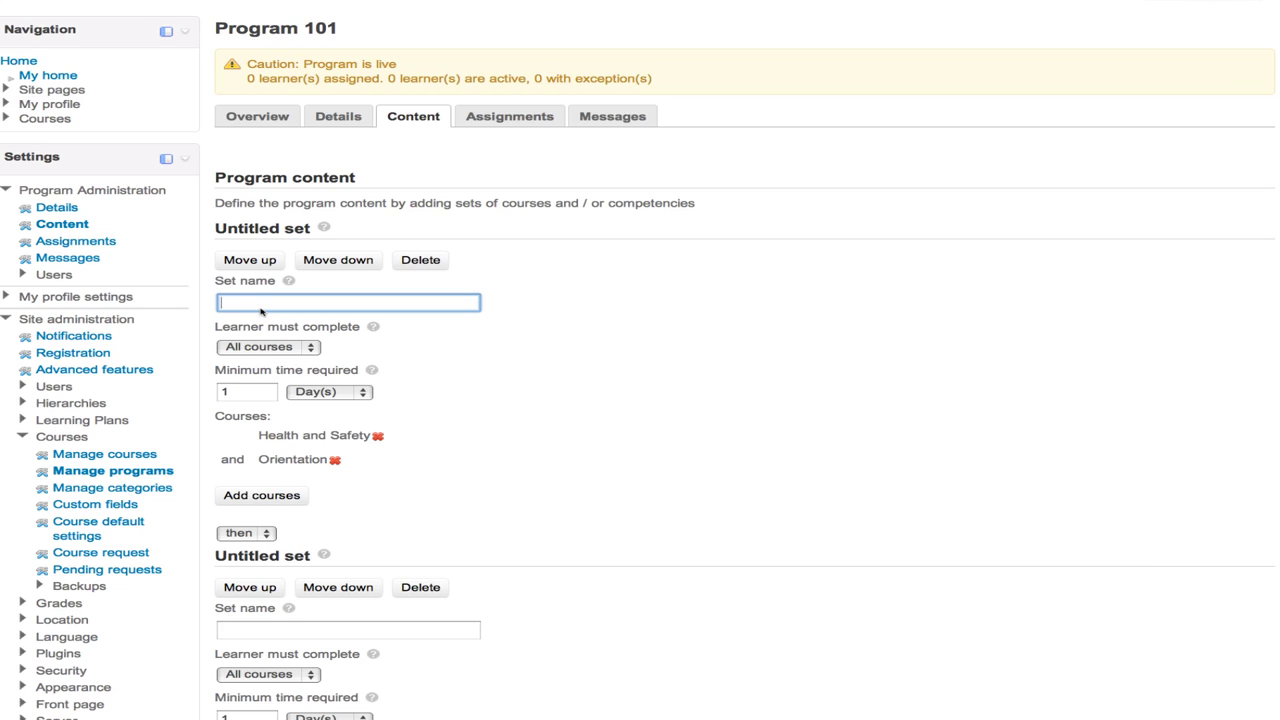
text(OHA)
key(BackSpace)
text(S)
click(233, 393)
key(BackSpace)
text(30)
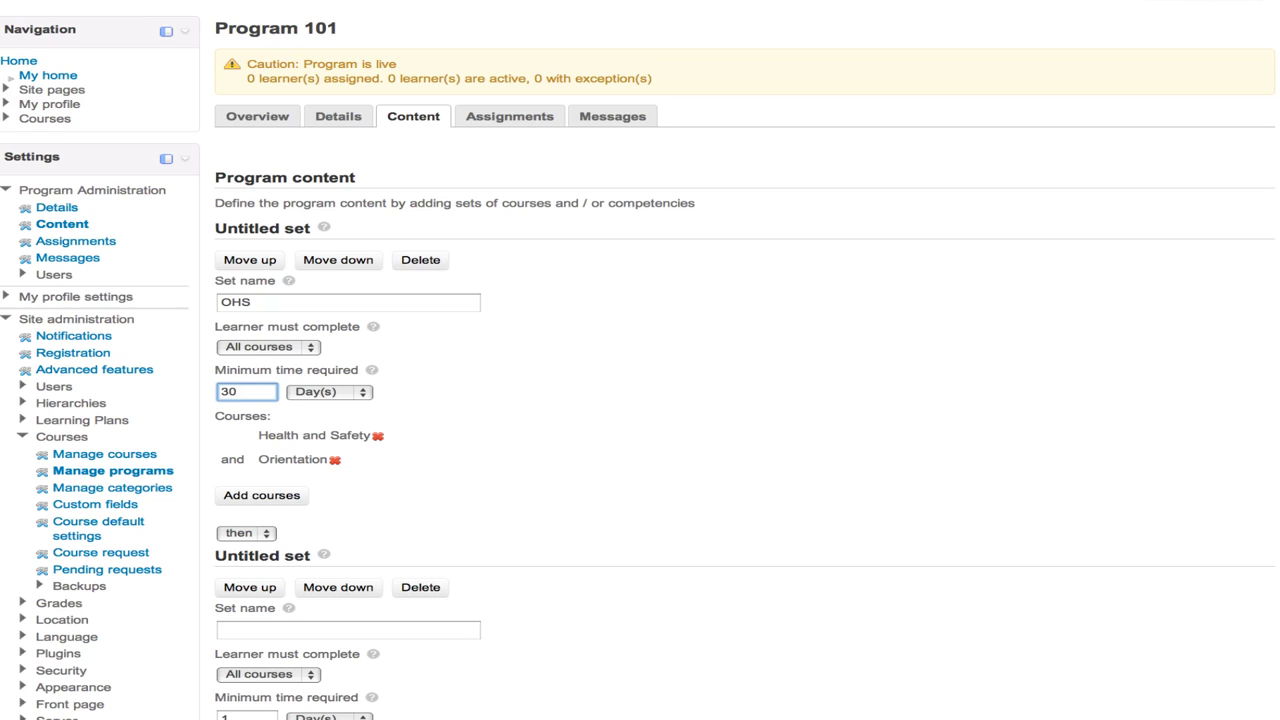
click(296, 348)
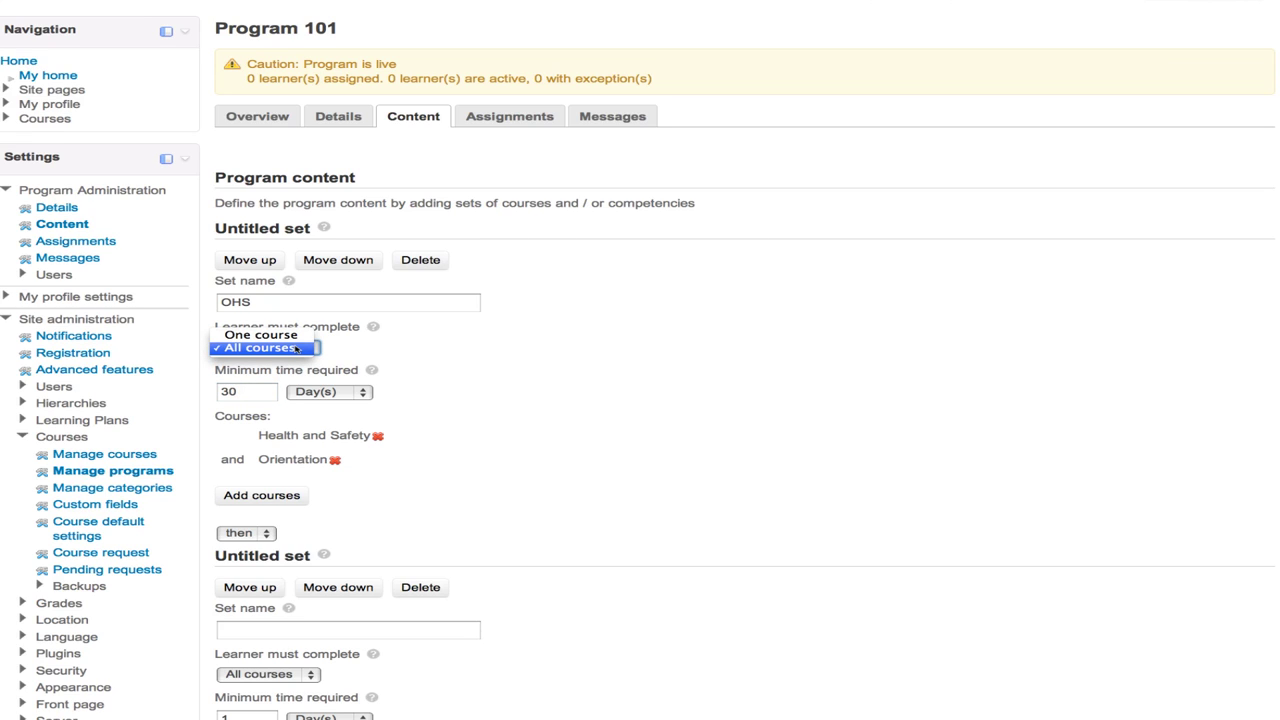
click(296, 348)
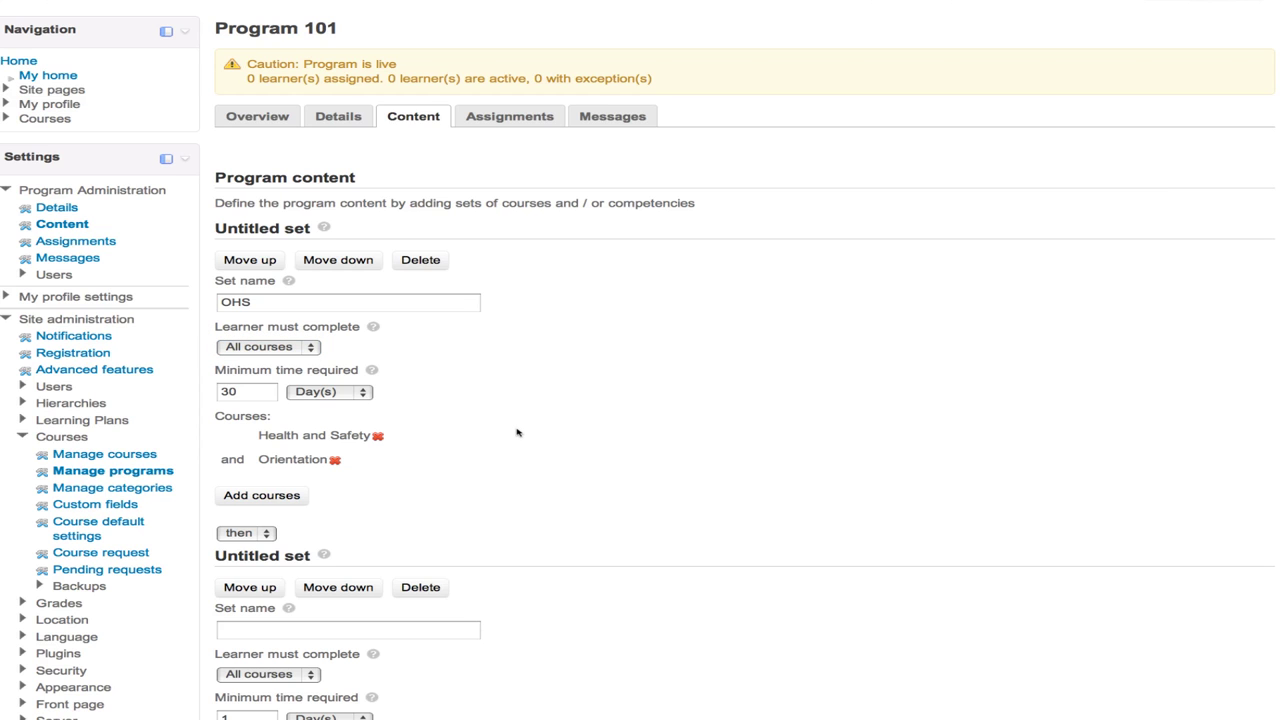
- Keep the sets linked with 'then' and name the second set Computing Skills, 60 days minimum
scroll(517, 432, down, 1)
scroll(517, 432, down, 5)
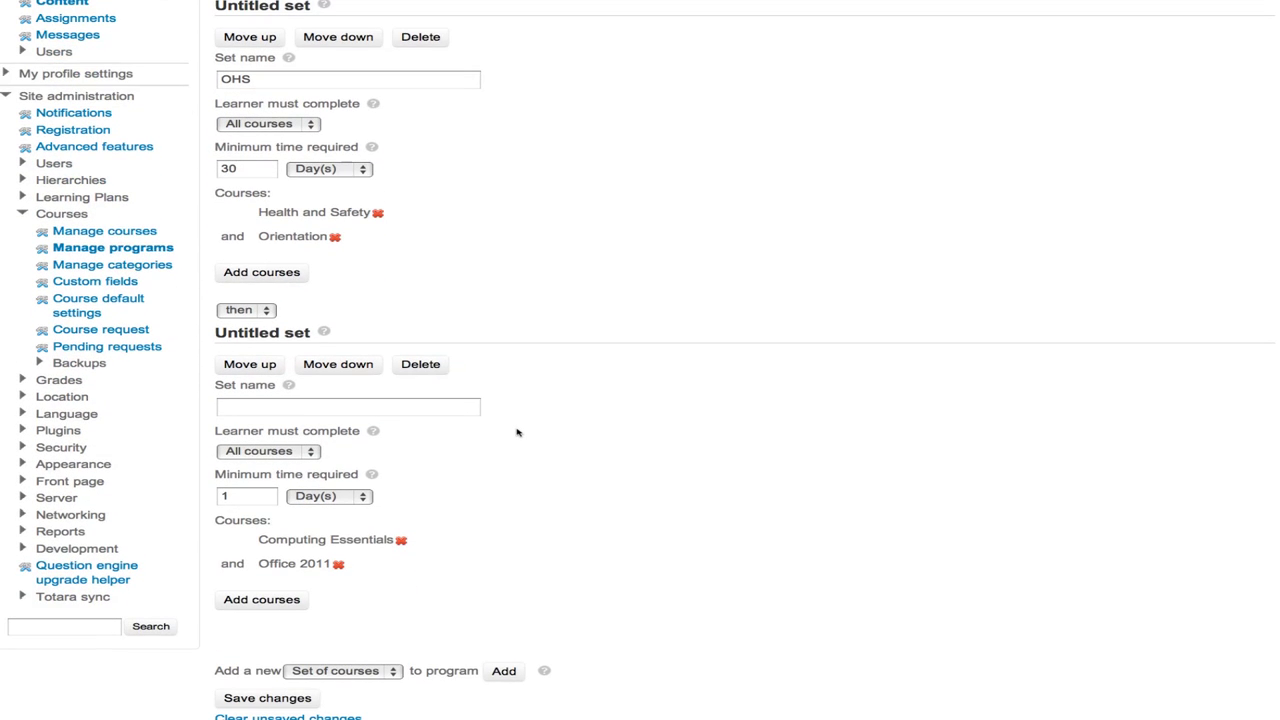
click(253, 313)
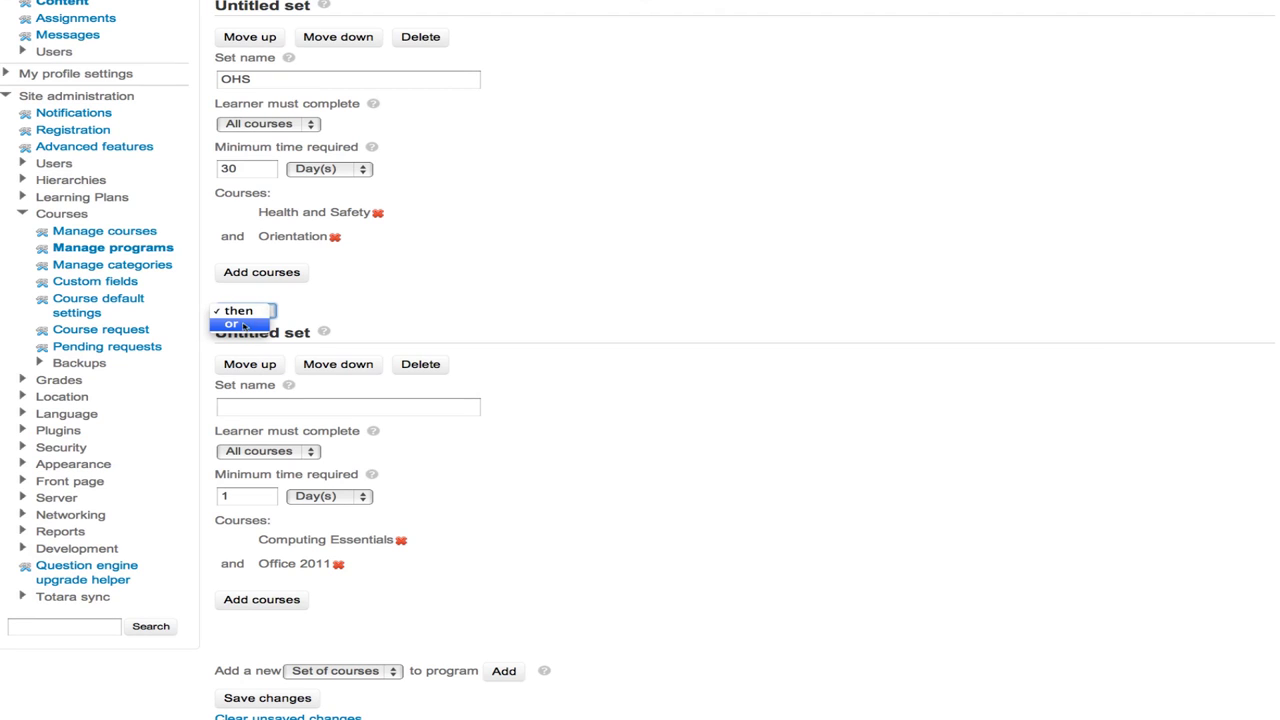
click(240, 313)
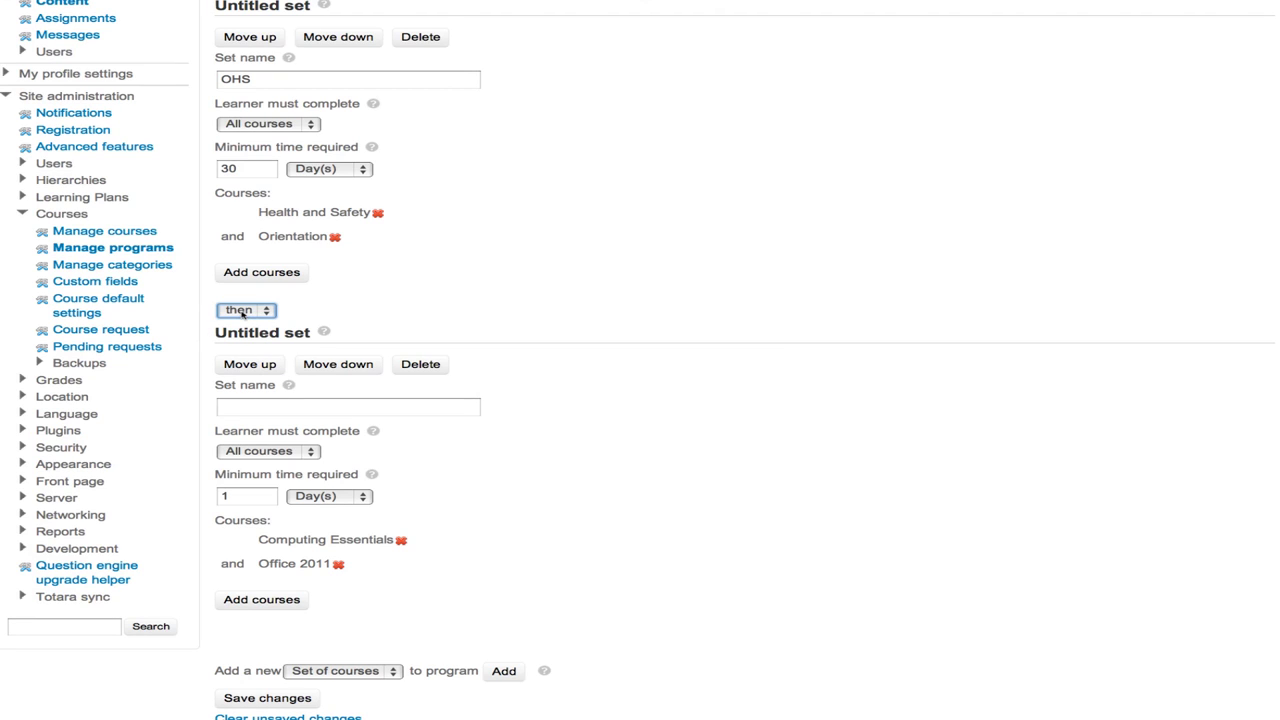
click(255, 413)
text(Computi)
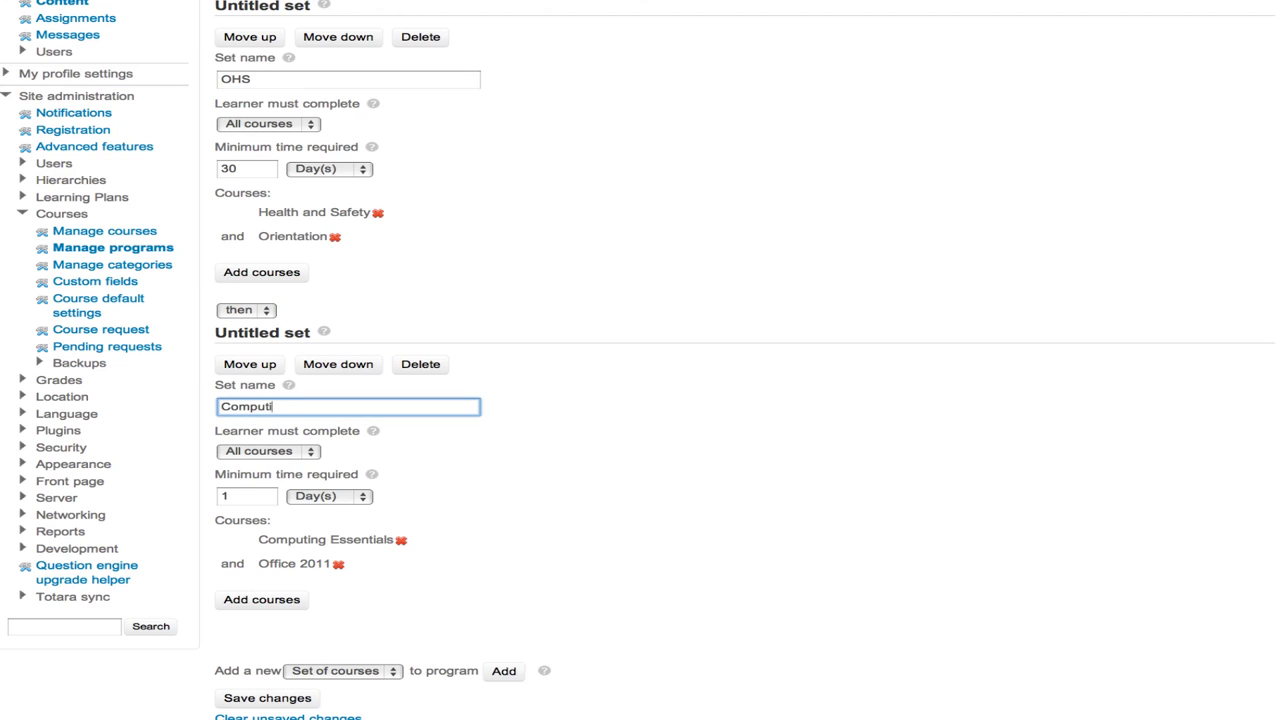
text(ng Skills)
click(302, 453)
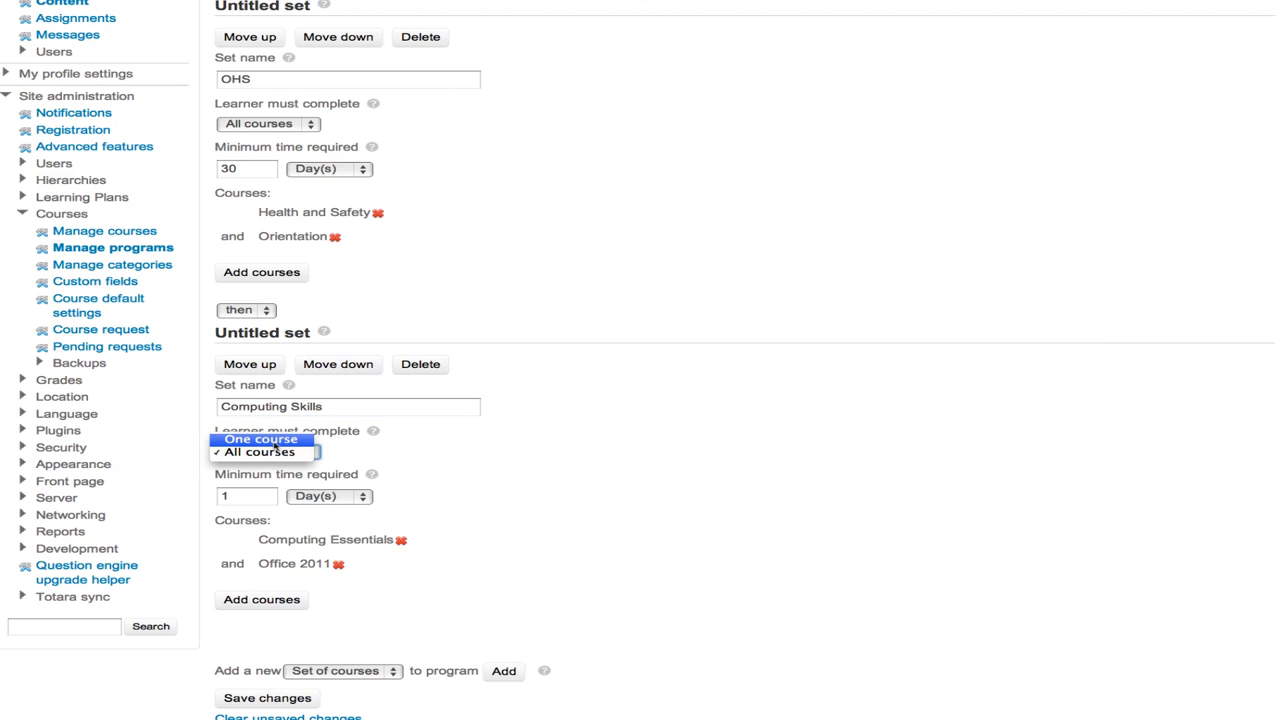
click(273, 455)
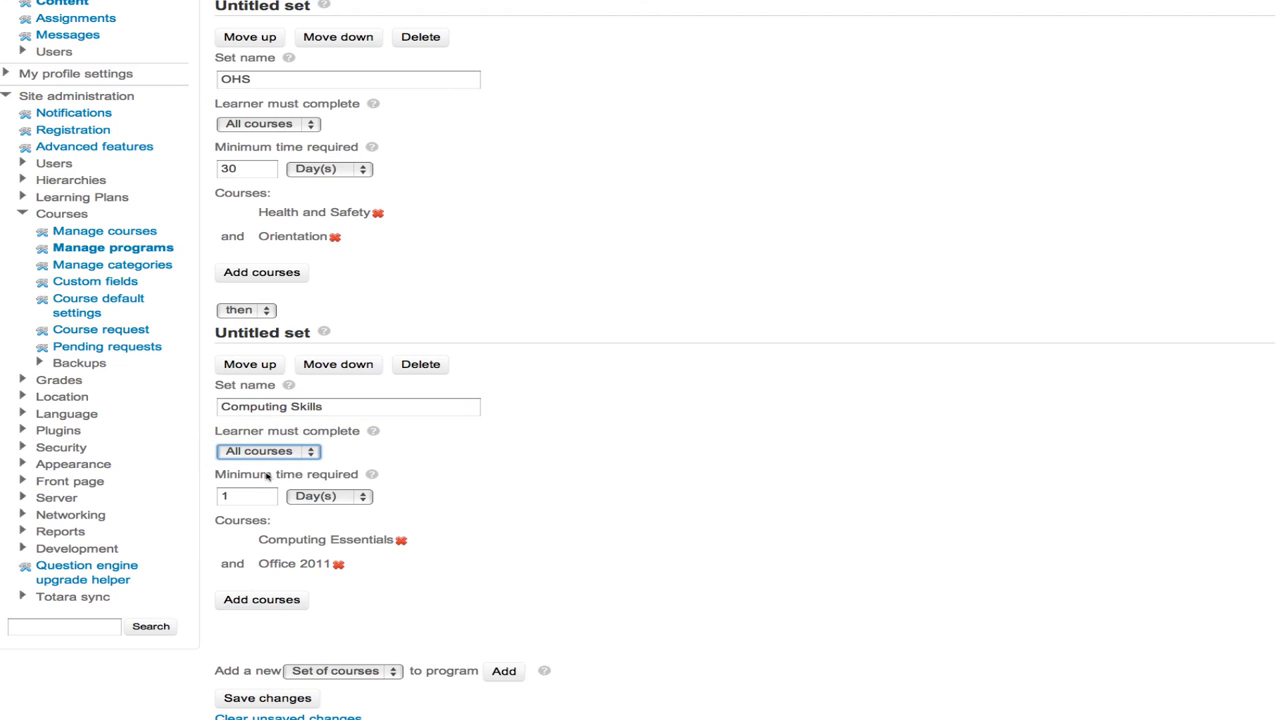
click(234, 500)
key(BackSpace)
text(60)
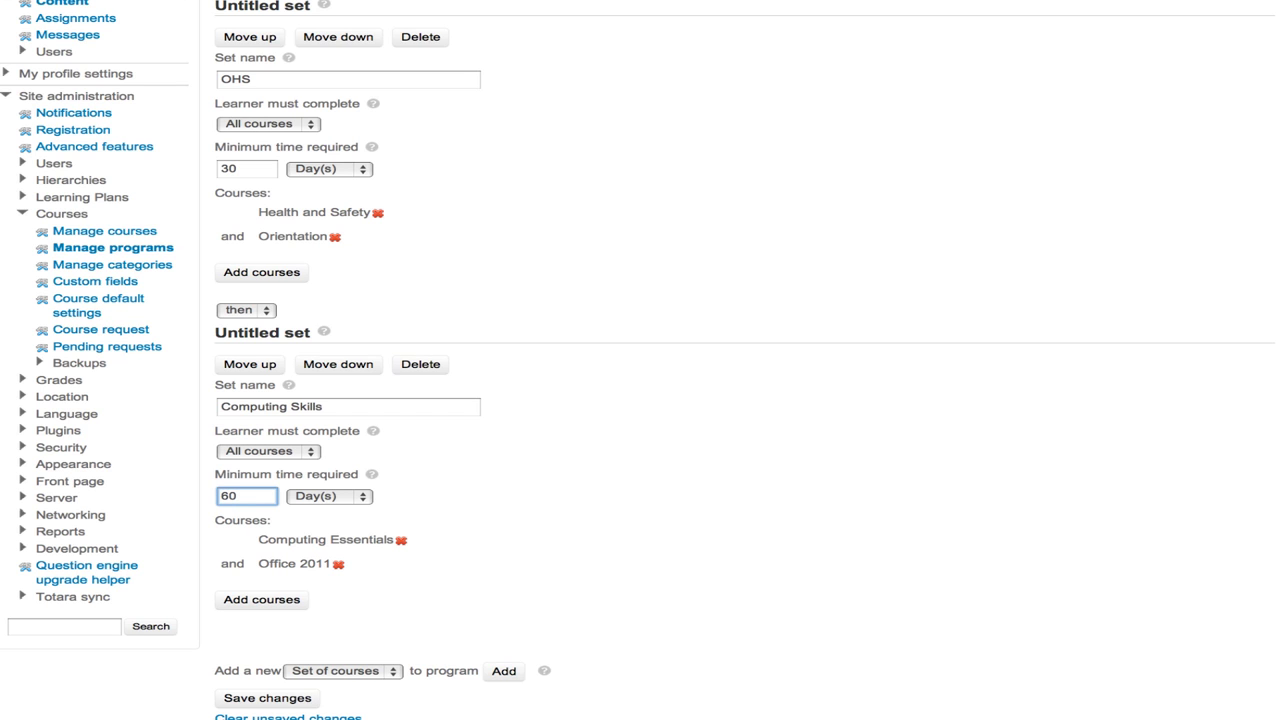
scroll(511, 552, down, 1)
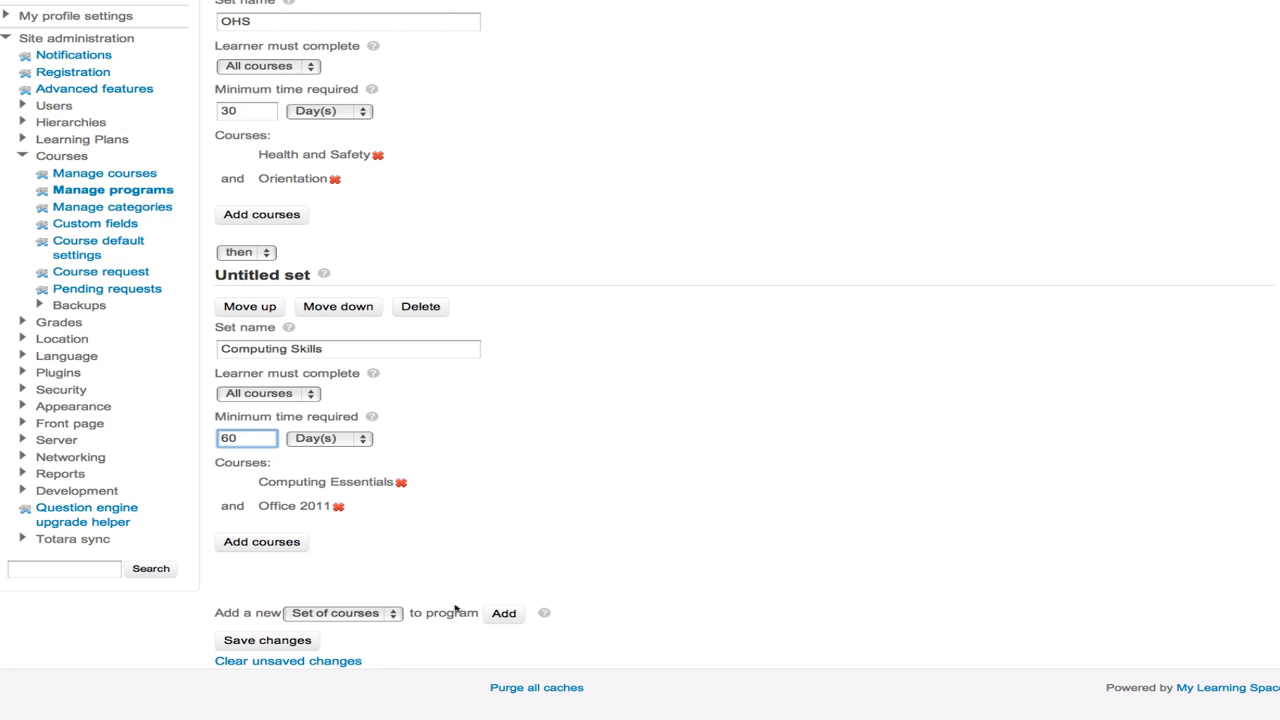
- Save all of Program 101's content changes and go to its Assignments page
click(262, 647)
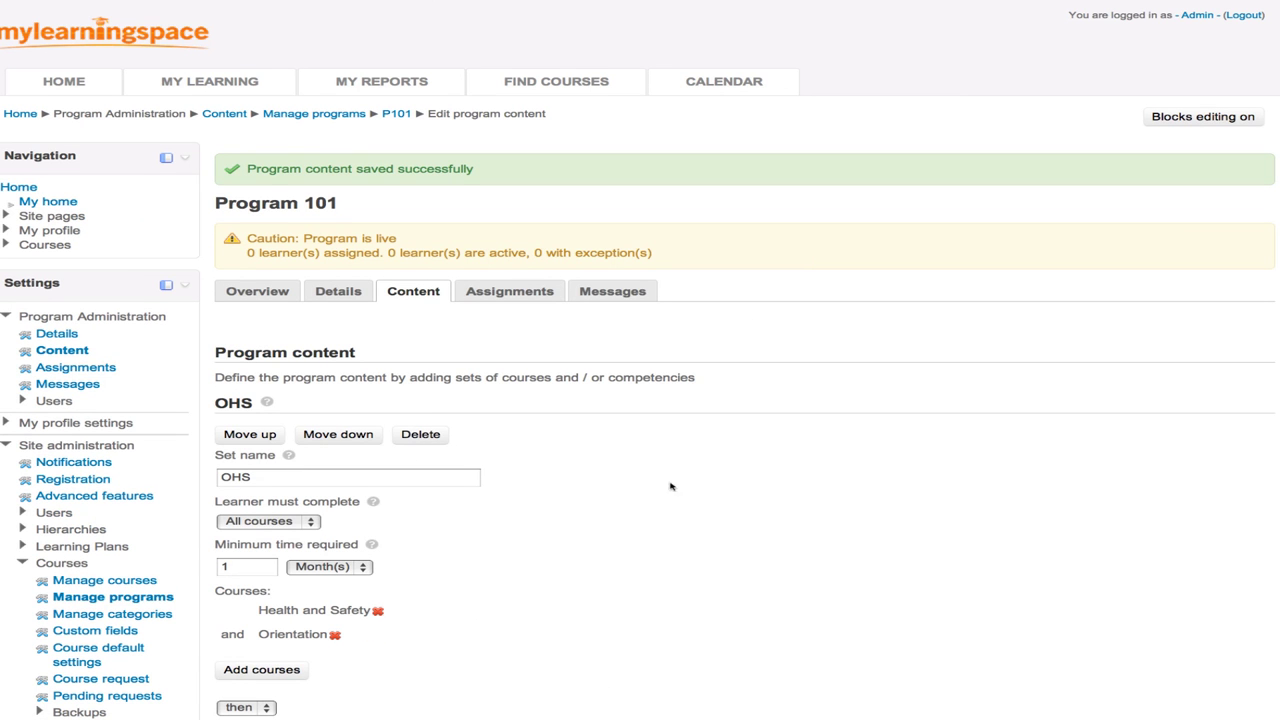
scroll(638, 550, down, 3)
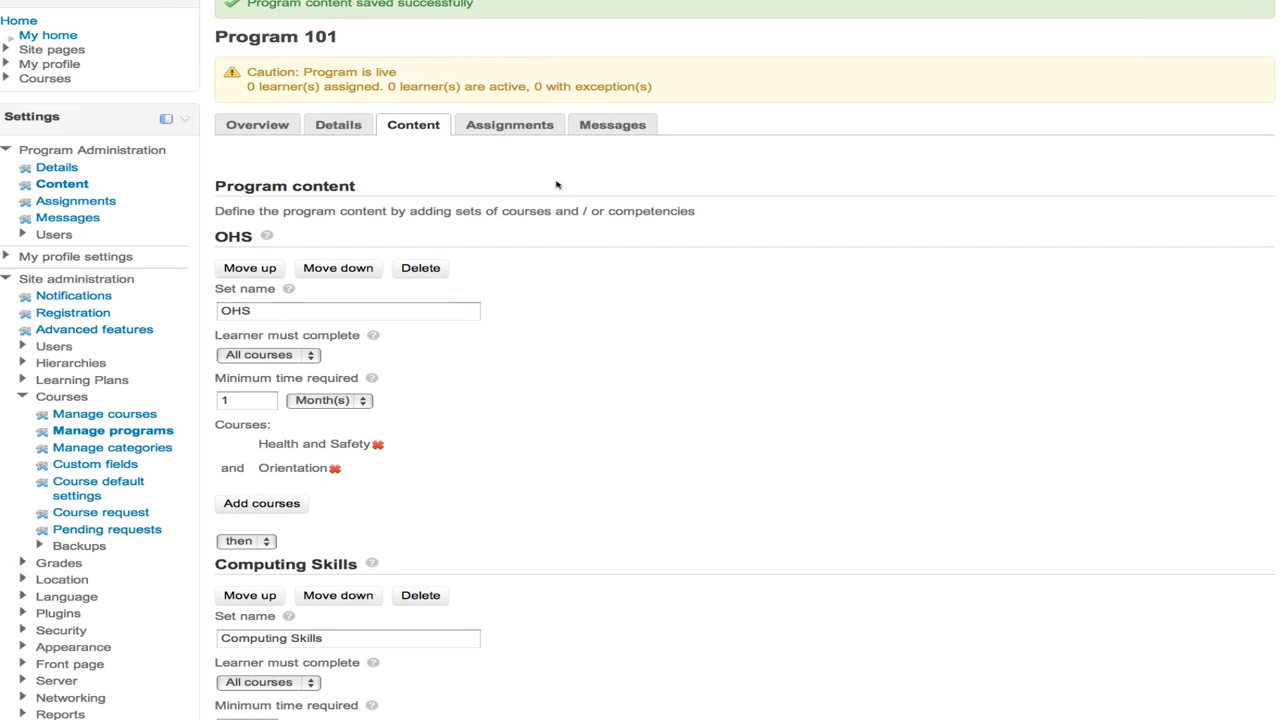
click(499, 127)
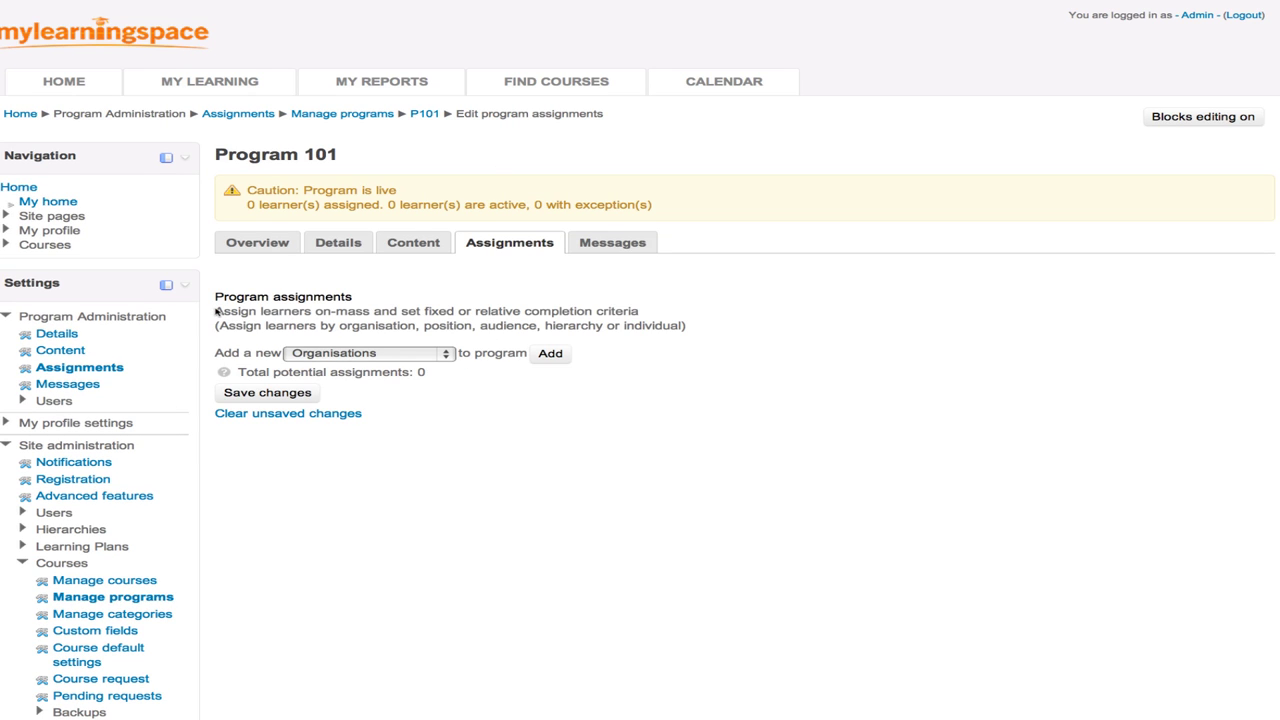
- Highlight the assignments description and review the available learner assignment types
drag(216, 311, 654, 315)
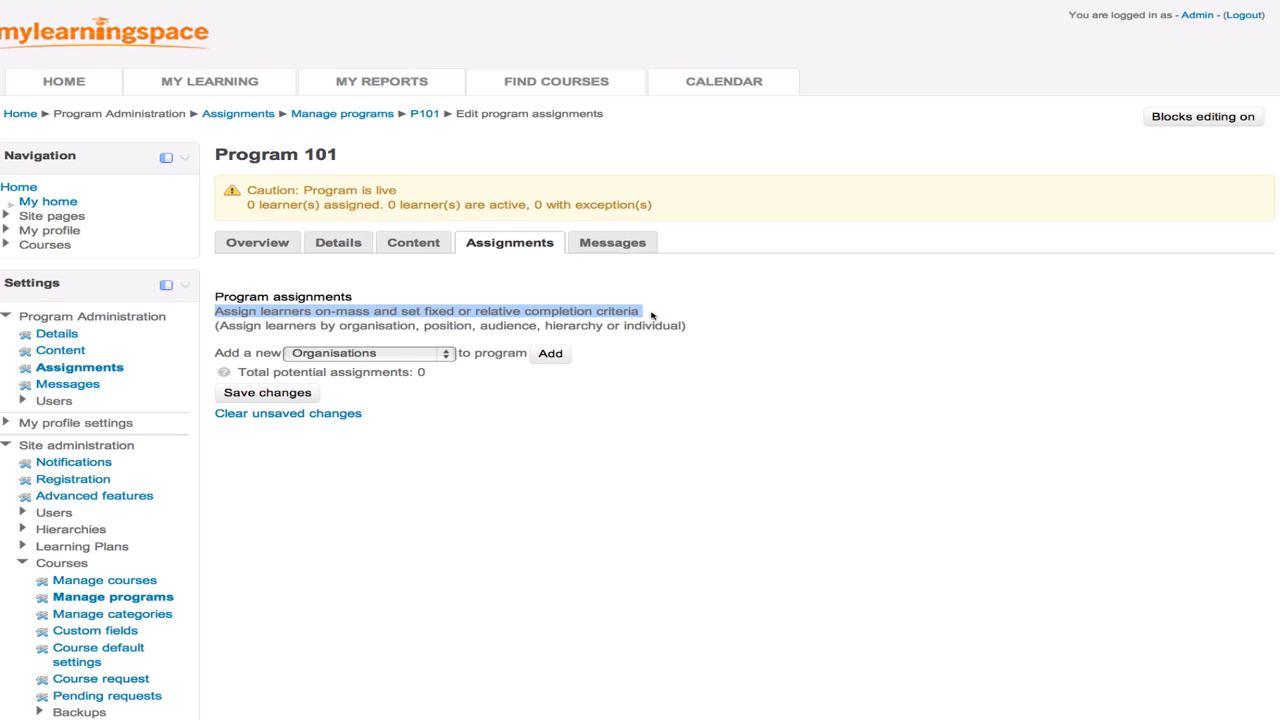
click(517, 414)
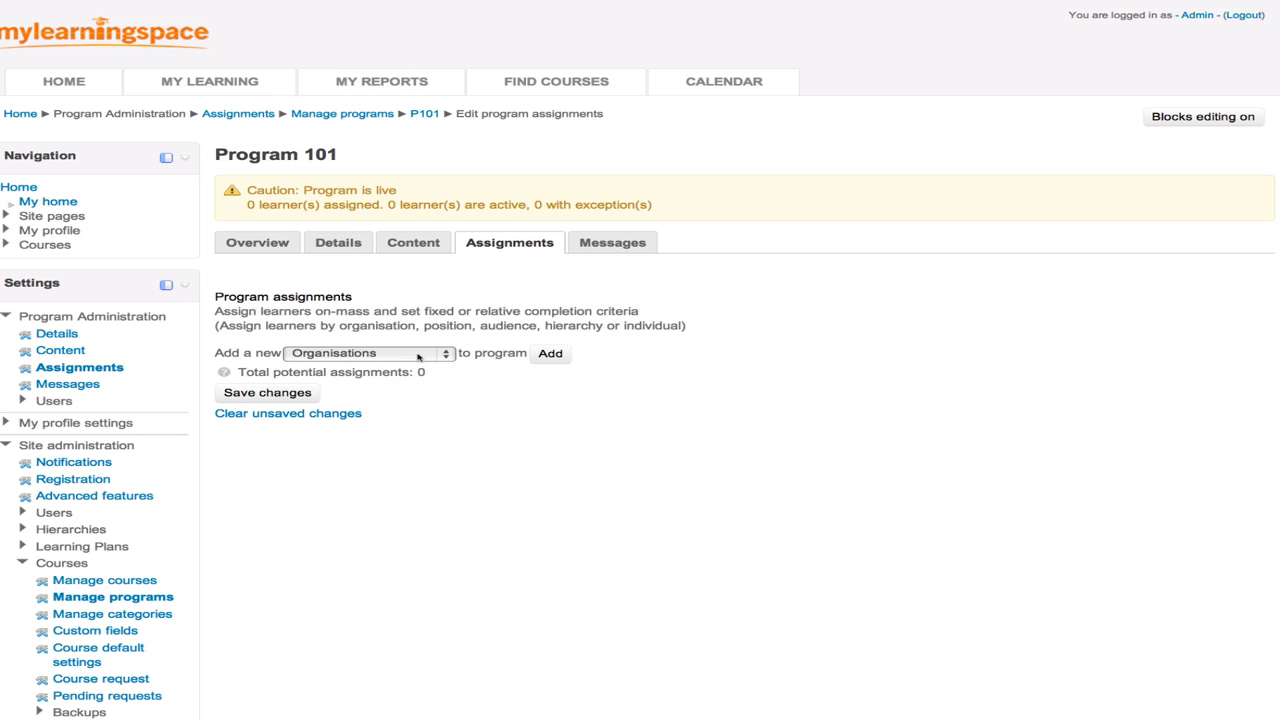
click(415, 355)
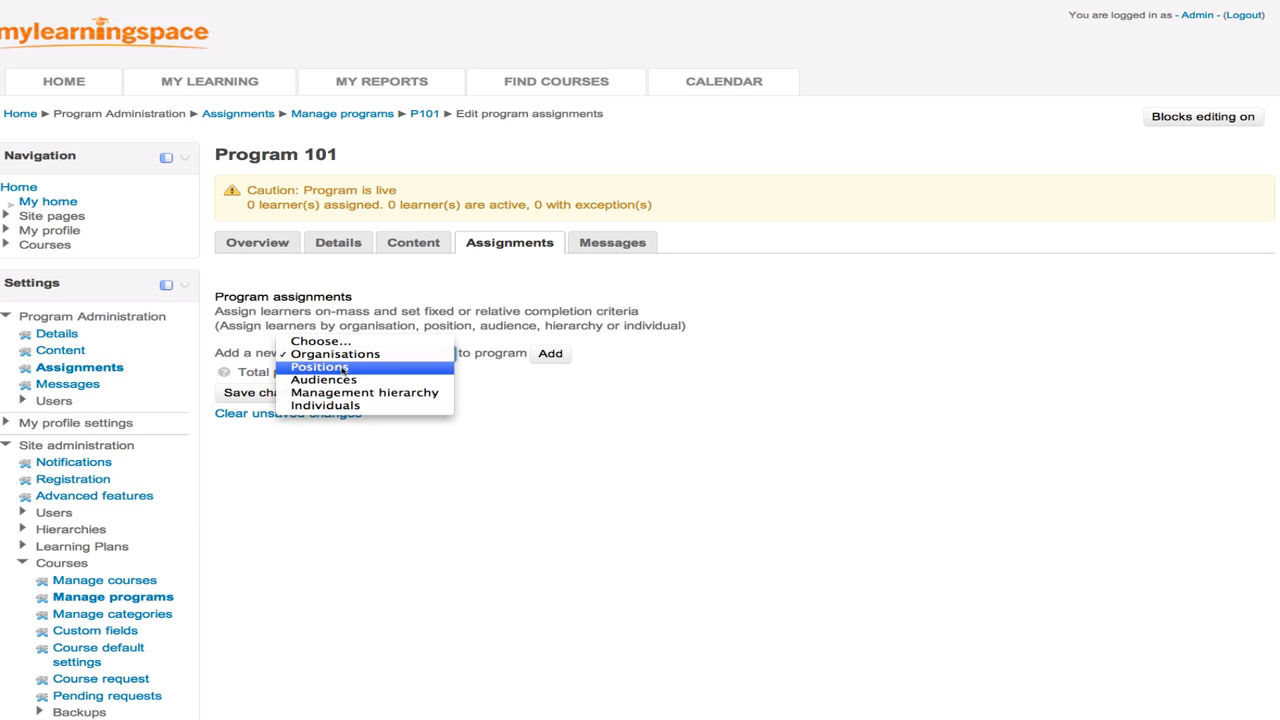
- Add an Organisations assignment section to Program 101
click(538, 397)
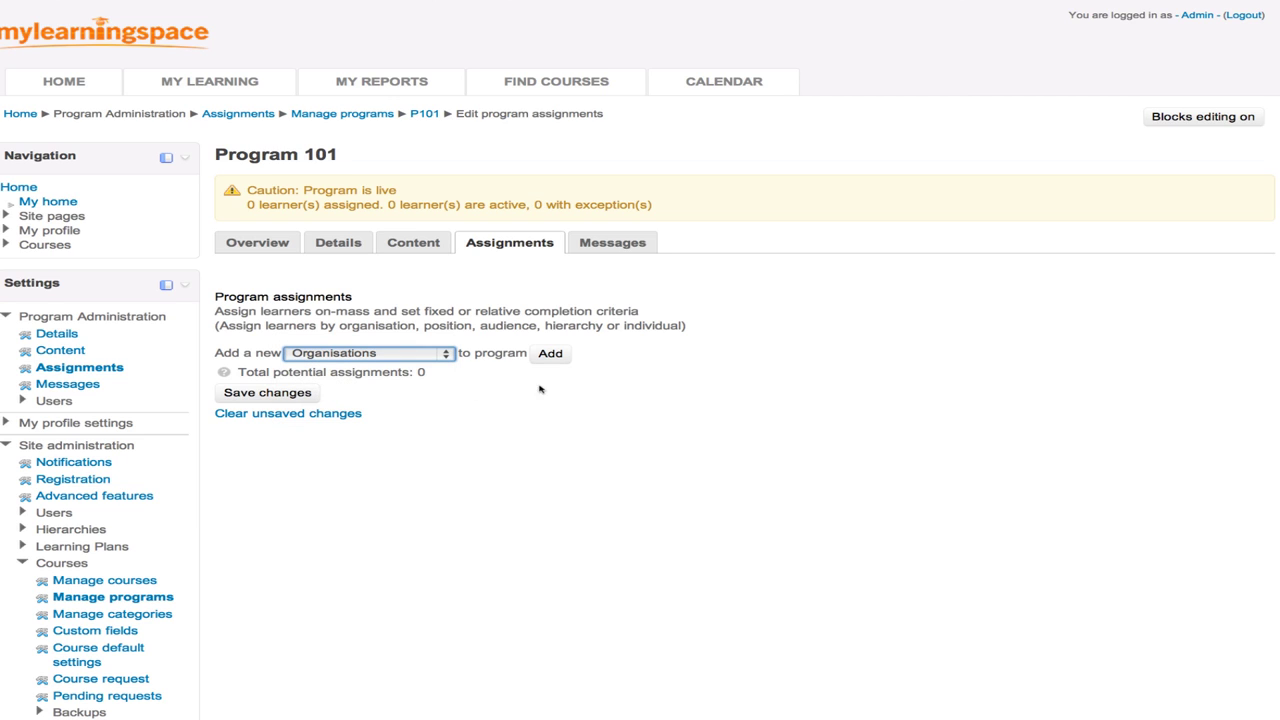
click(550, 355)
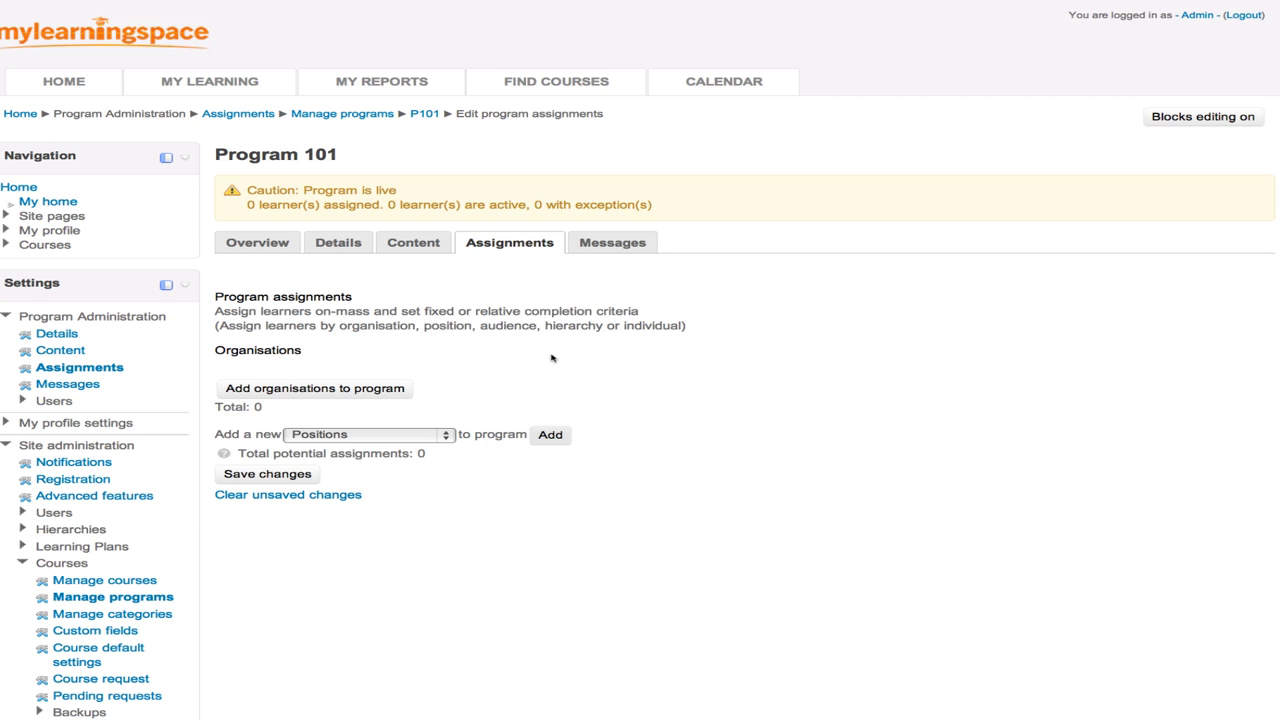
click(352, 388)
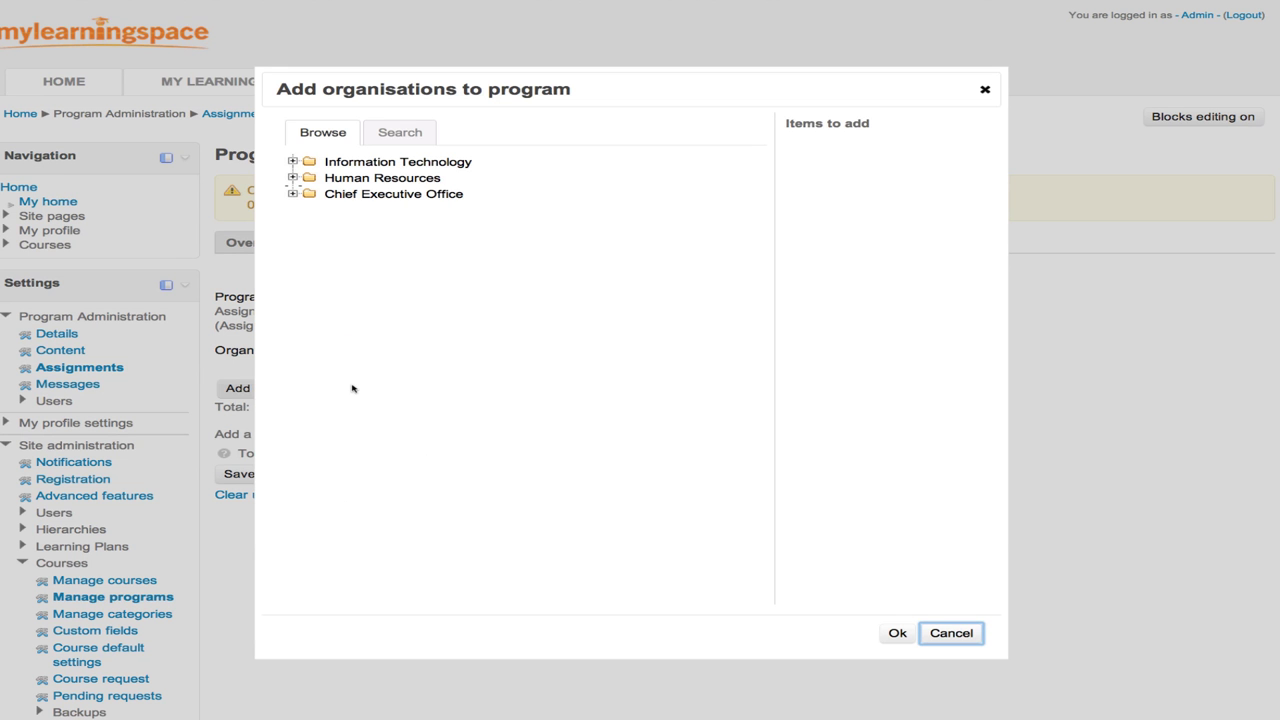
- Assign Service Desk and Desk Top Support organisations, then add a Positions section
click(293, 161)
click(311, 181)
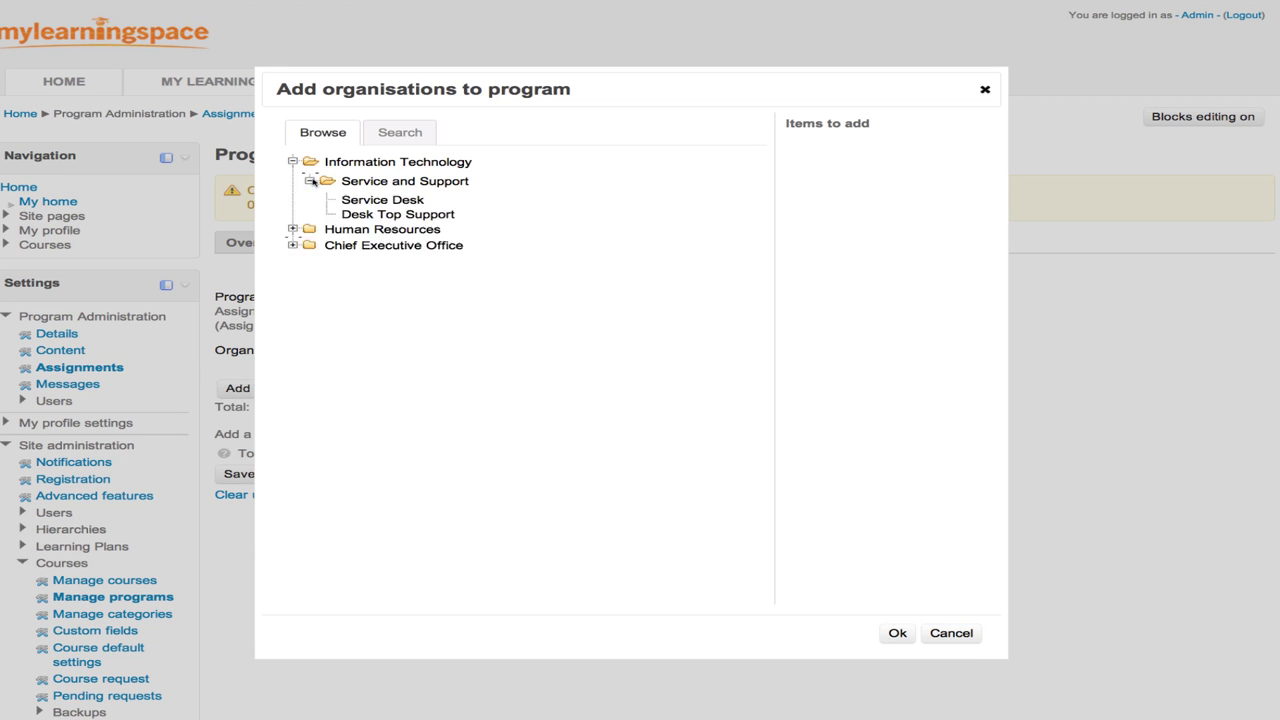
click(362, 201)
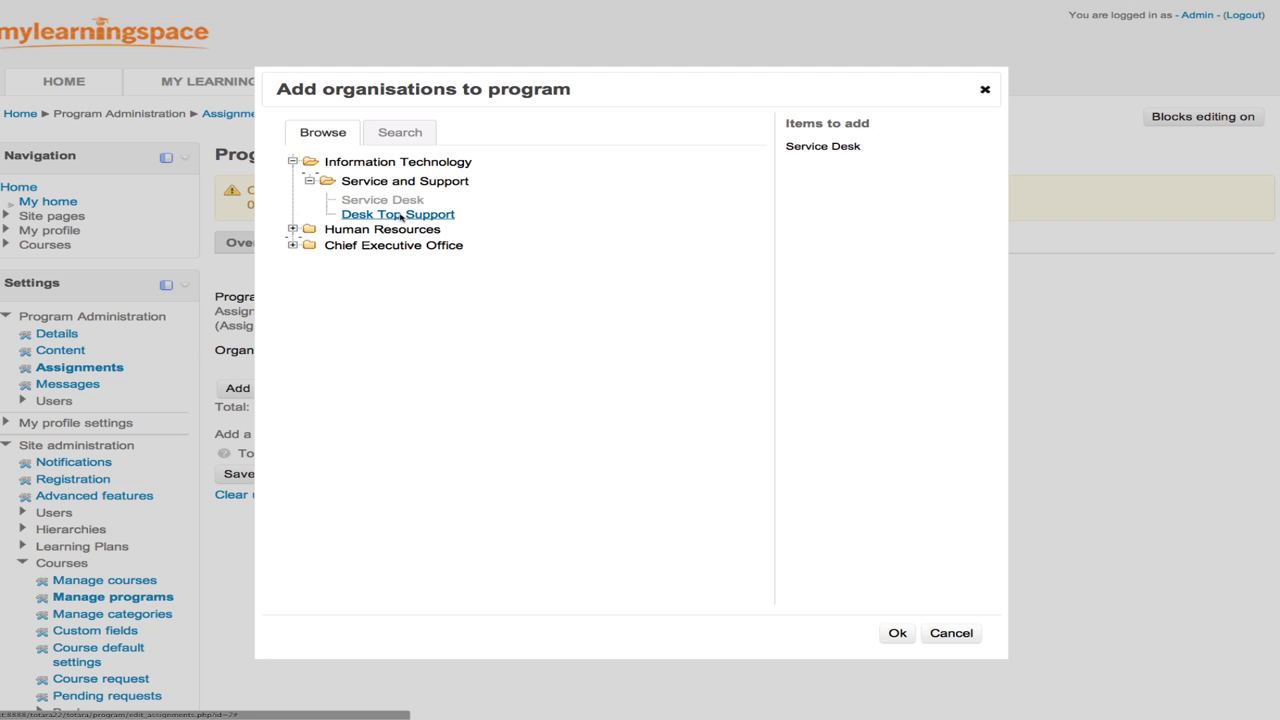
click(399, 216)
click(899, 637)
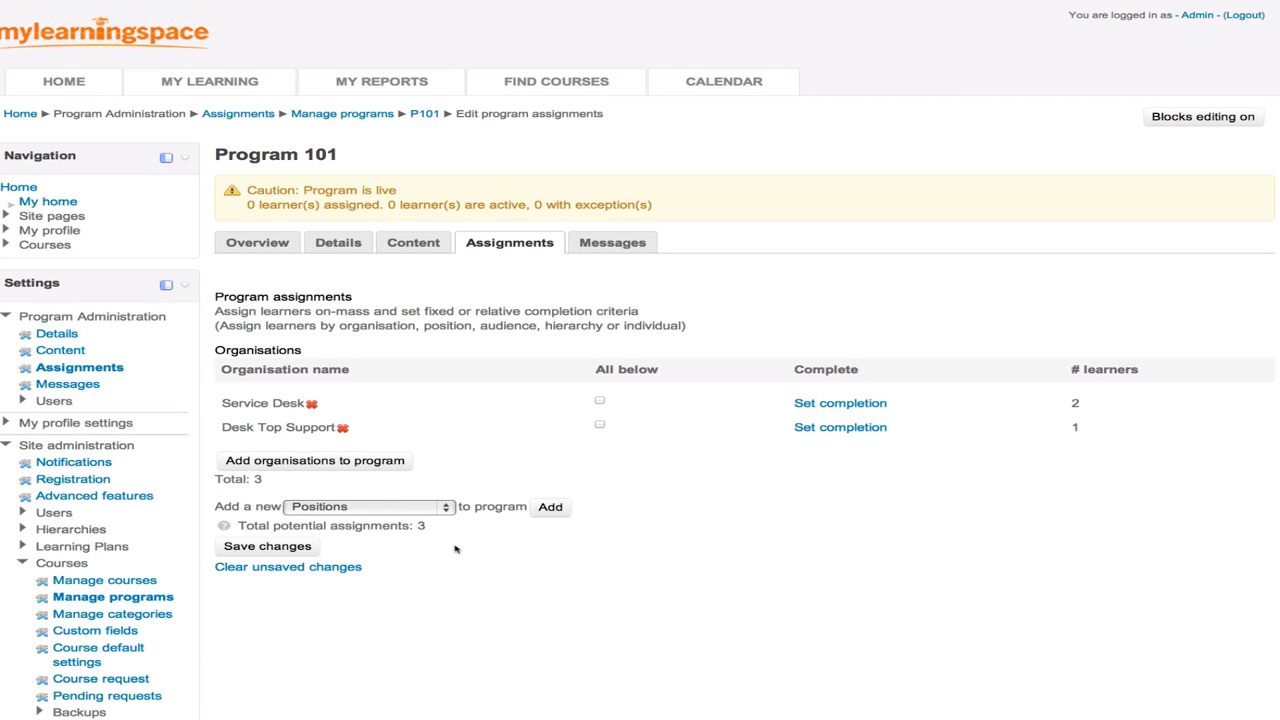
click(547, 509)
- Assign the Tech Support and Software Developer positions under Project Officer to Program 101
scroll(491, 517, down, 3)
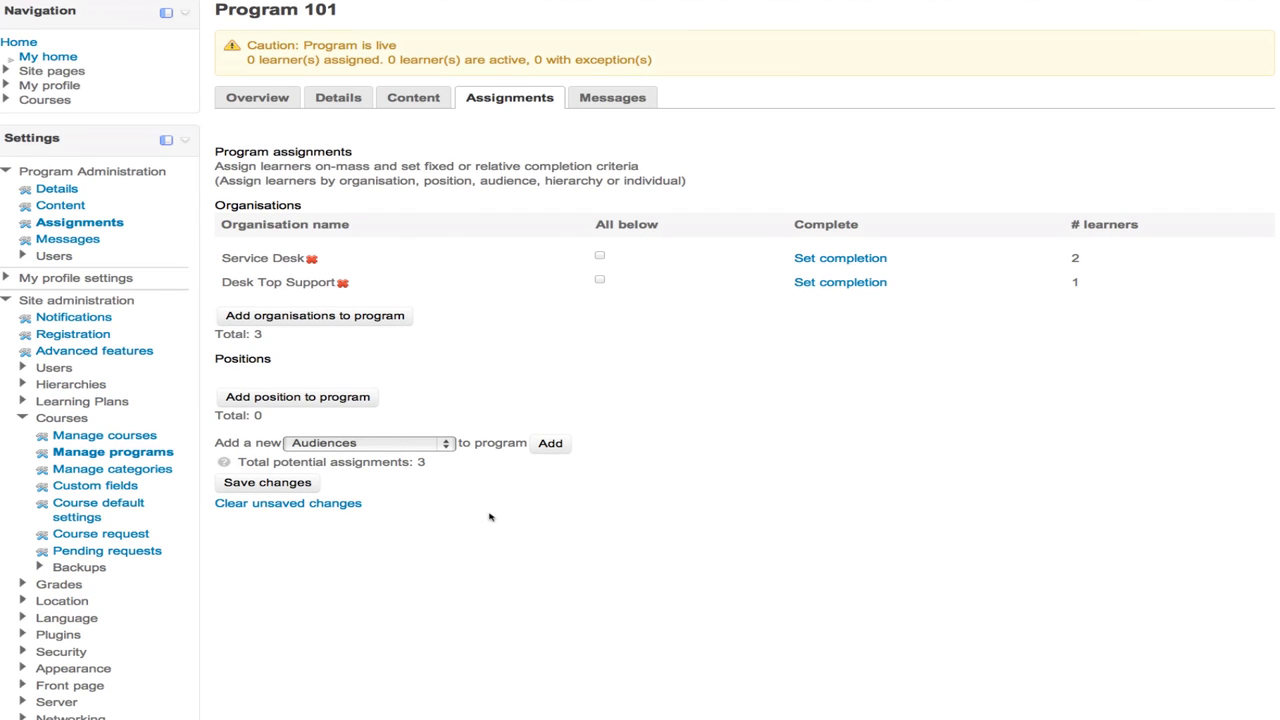
click(308, 397)
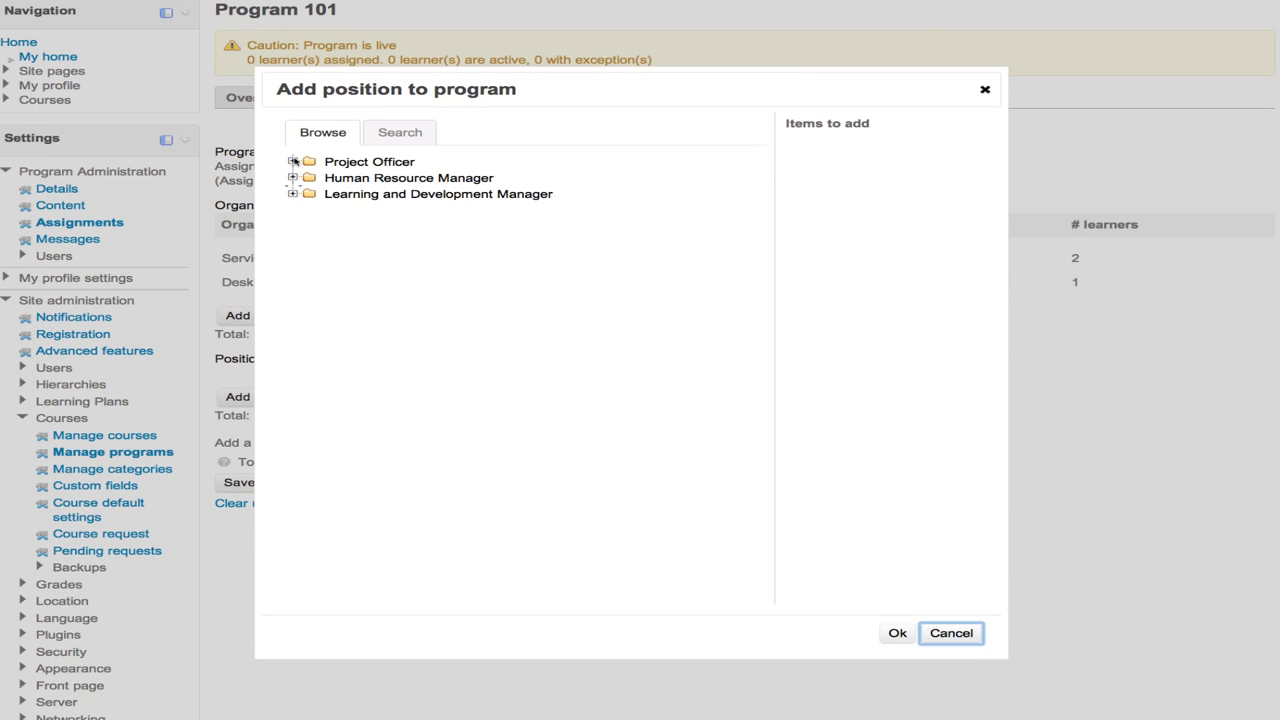
click(293, 161)
click(357, 181)
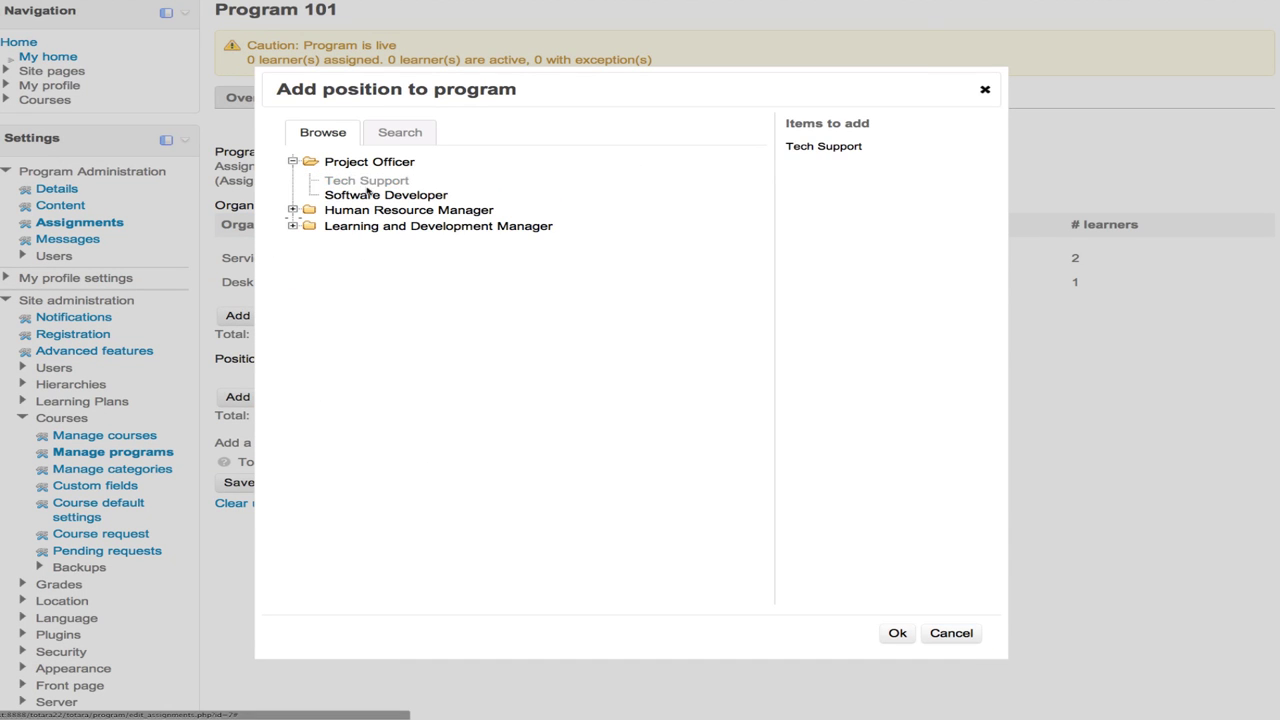
click(371, 195)
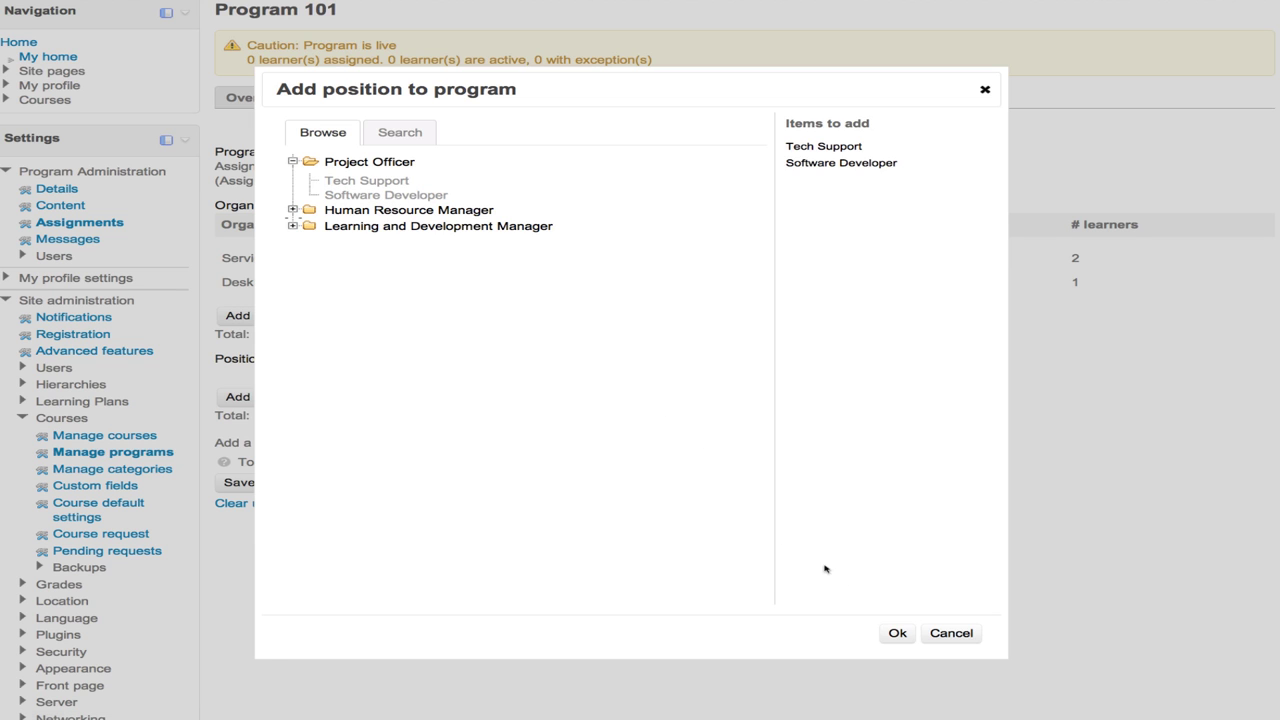
click(897, 632)
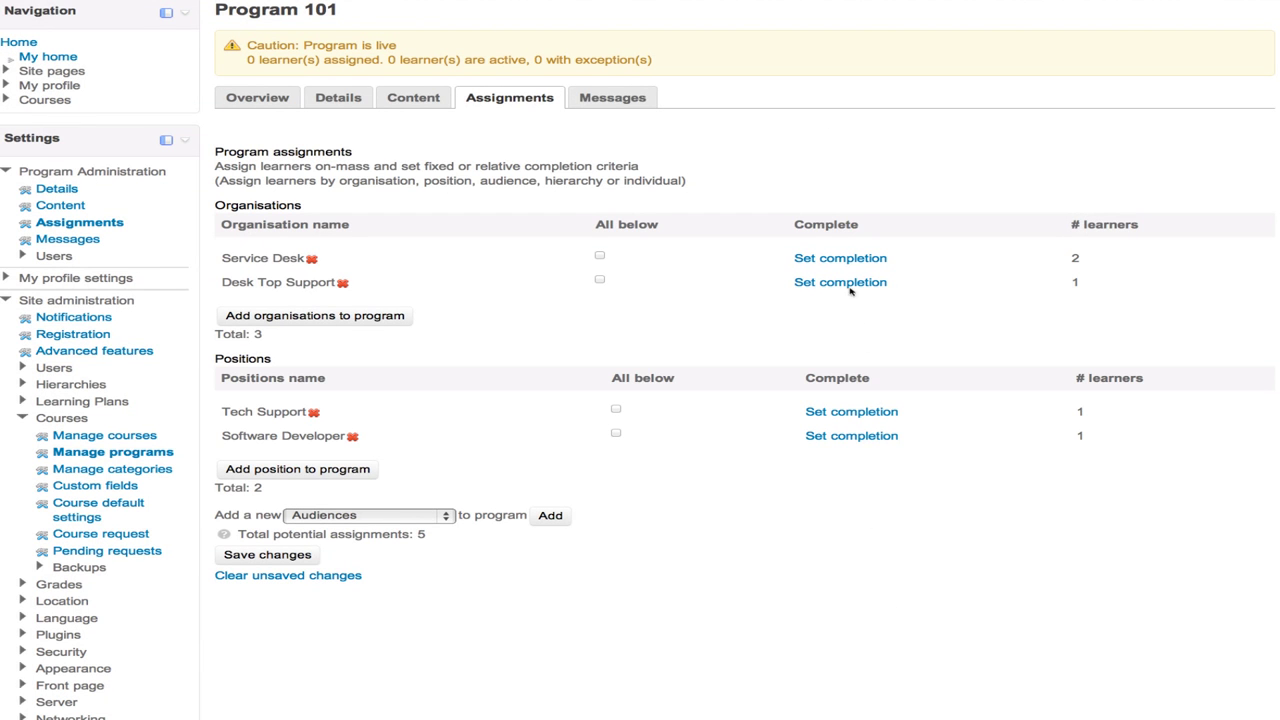
- Give Service Desk a completion deadline of 60 days from first login
click(826, 260)
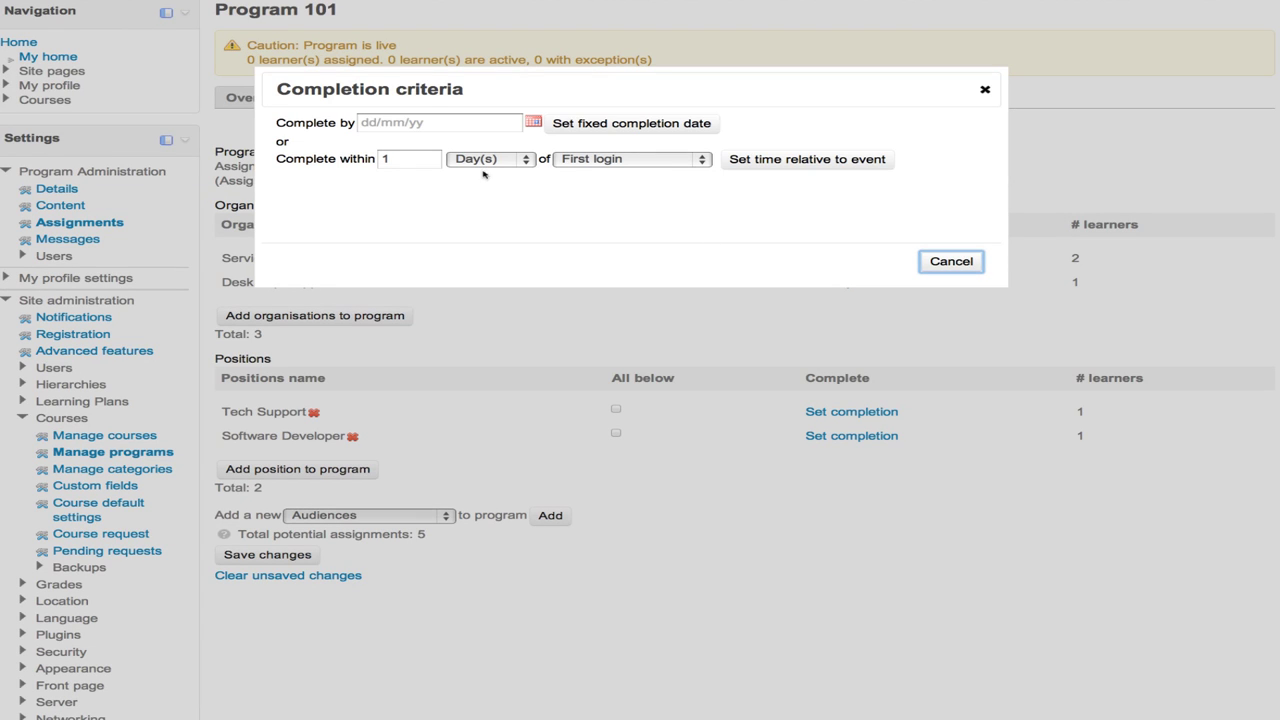
double_click(408, 160)
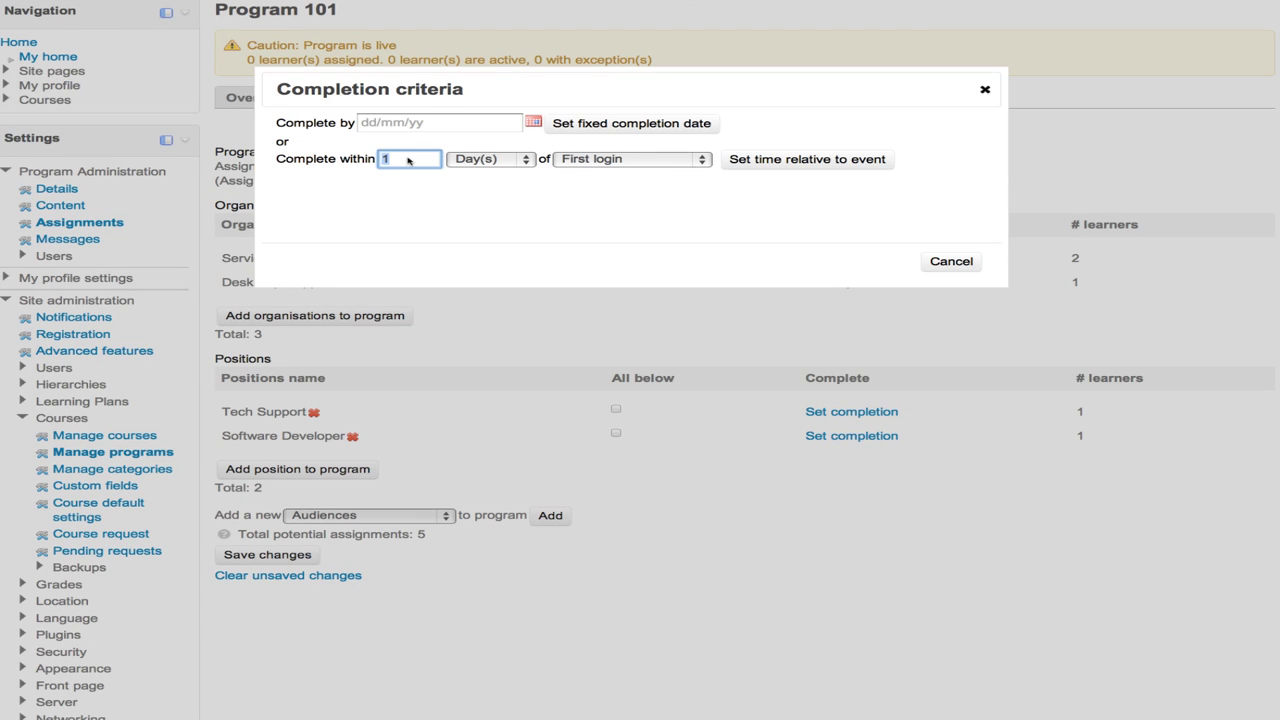
text(60)
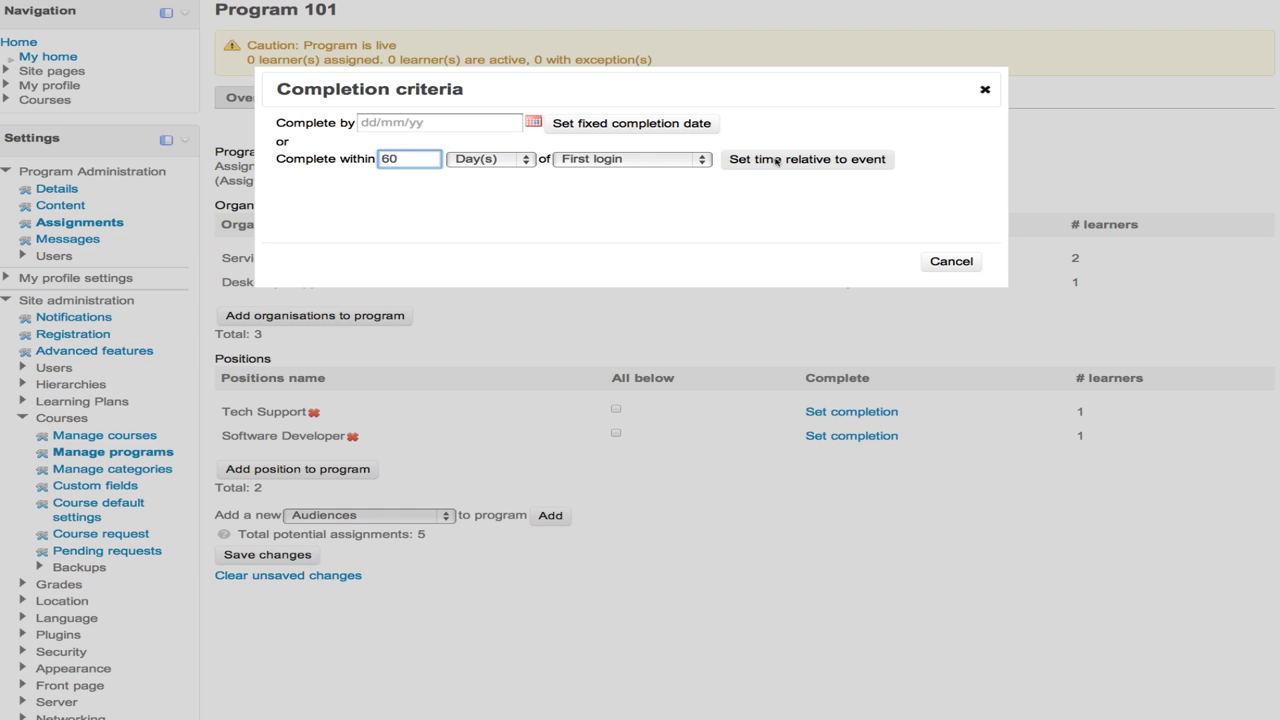
click(798, 163)
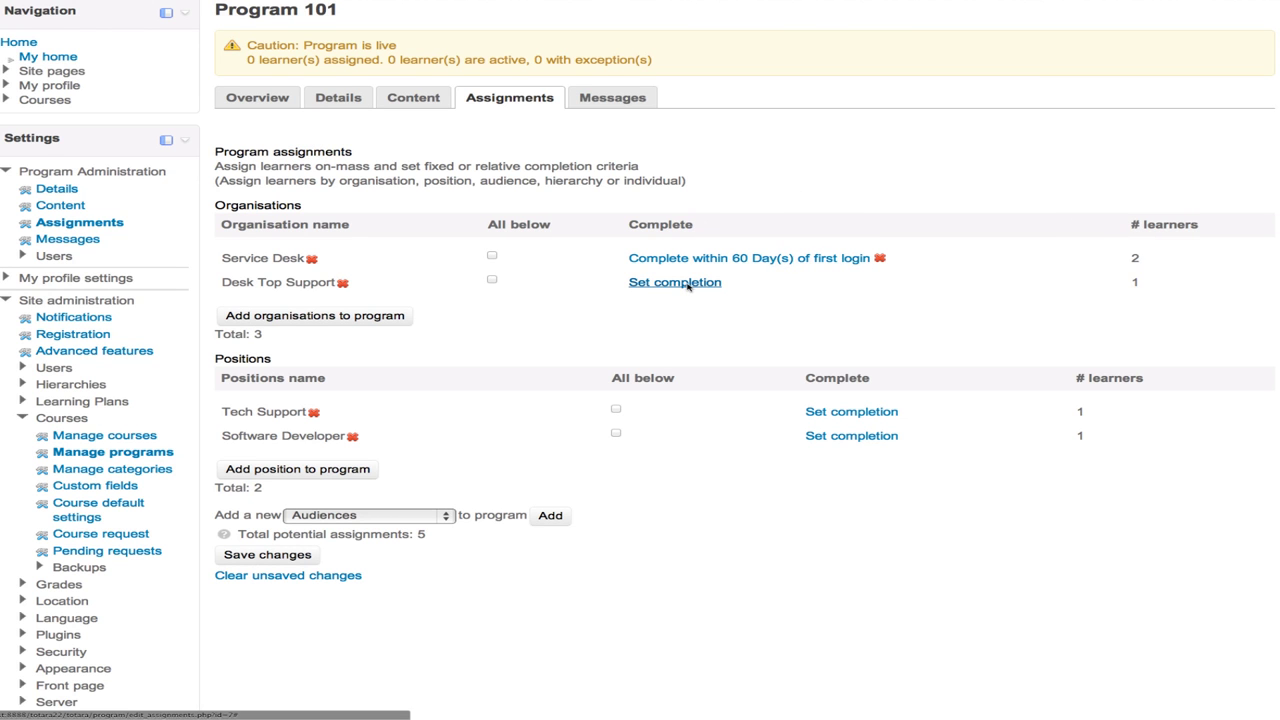
- Set Desk Top Support's fixed completion date to 30 November 2012
click(675, 282)
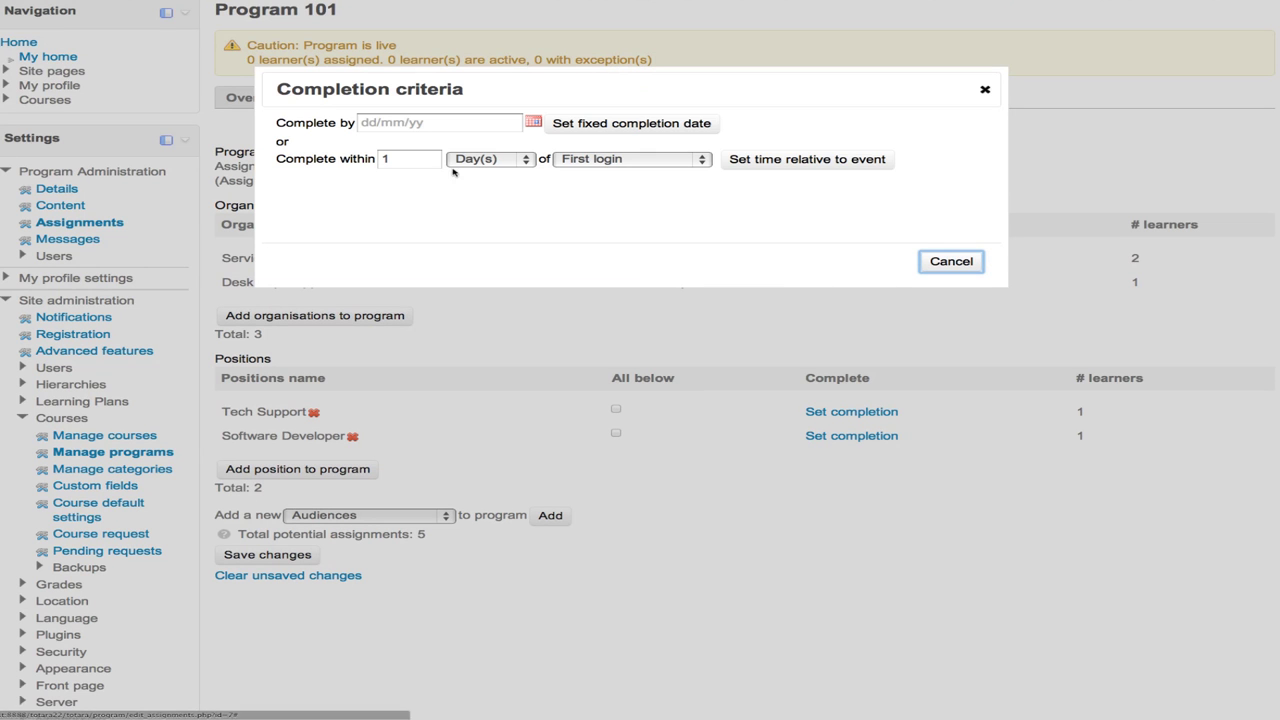
click(578, 128)
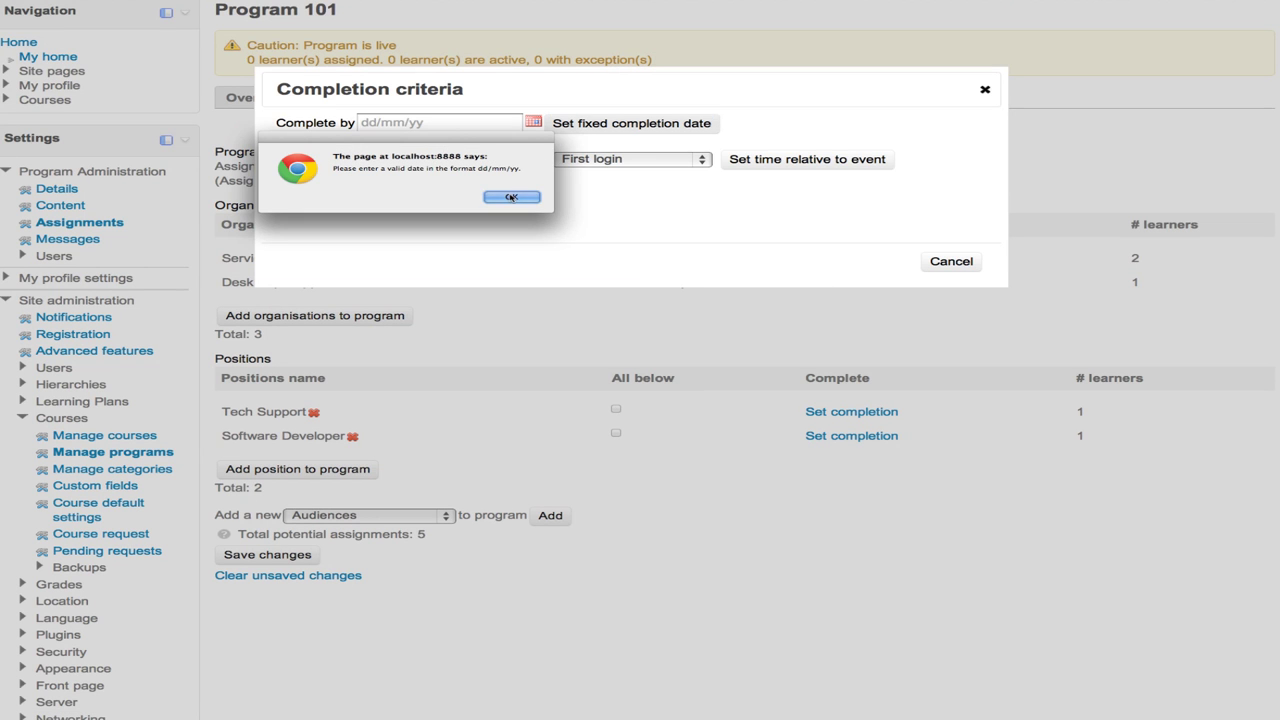
click(512, 196)
click(533, 121)
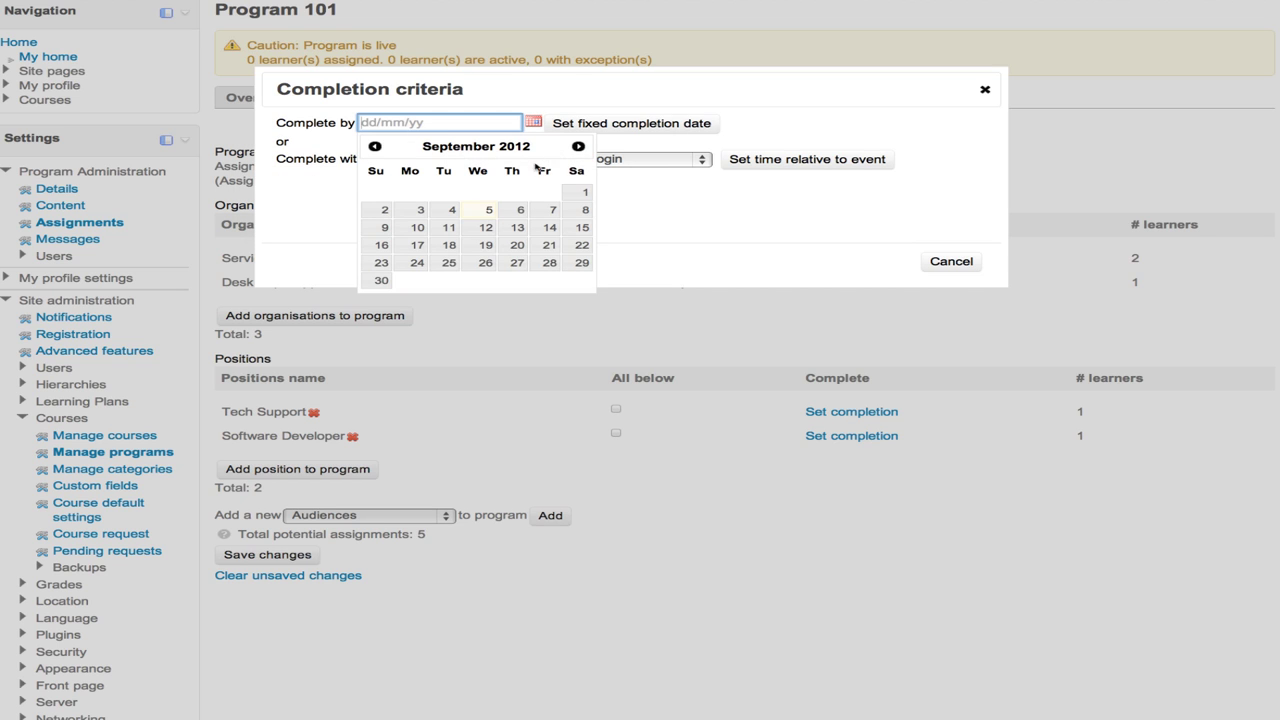
click(578, 147)
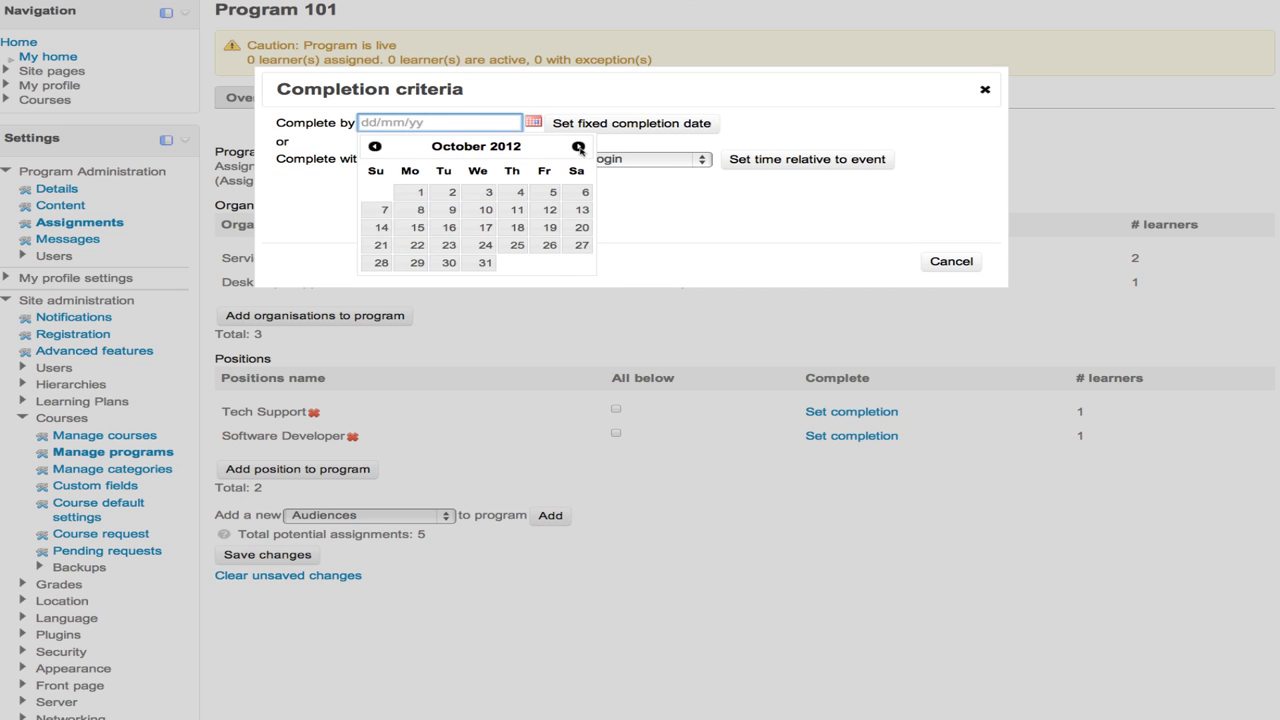
click(578, 147)
click(550, 262)
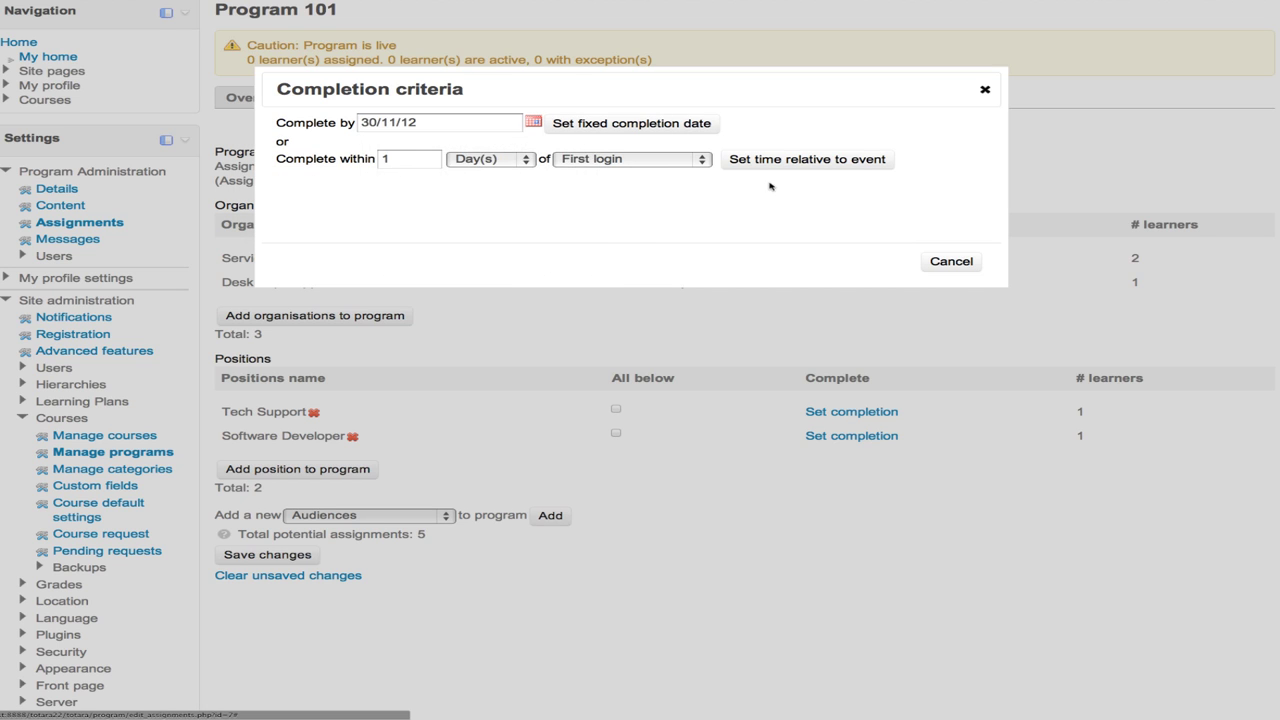
click(666, 124)
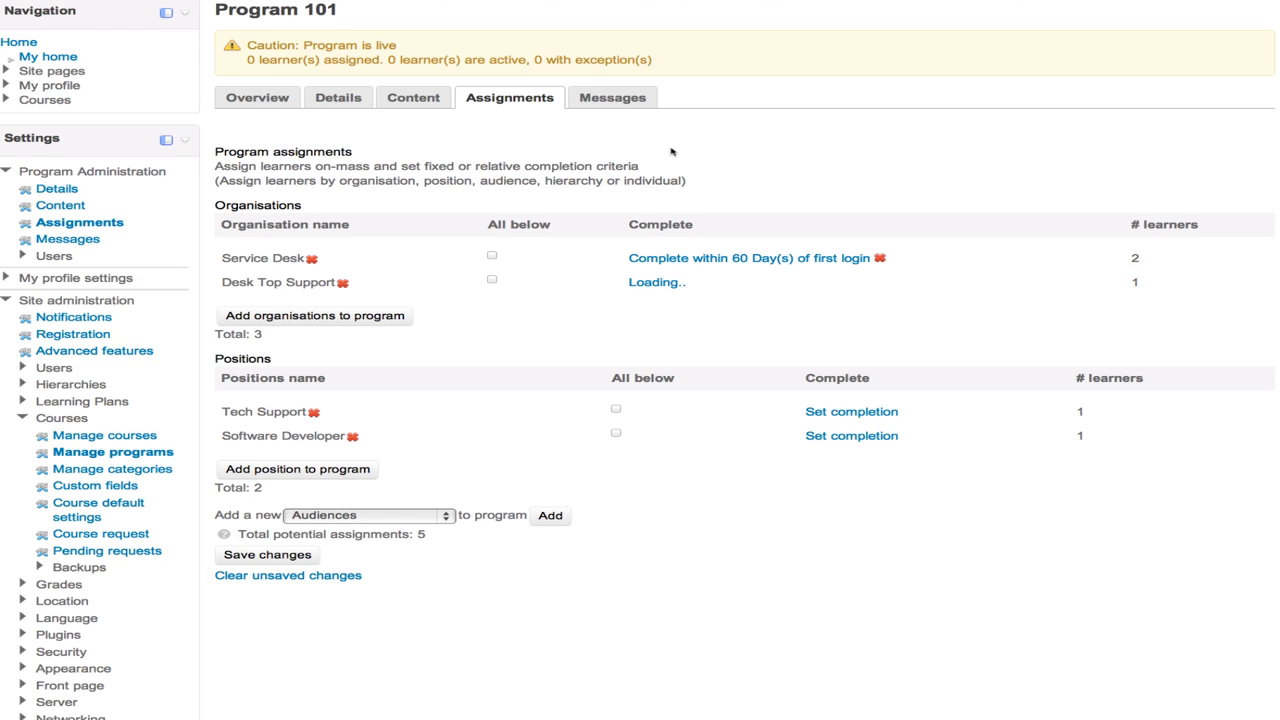
- Require Tech Support to complete within 90 days of the Position start date
click(833, 412)
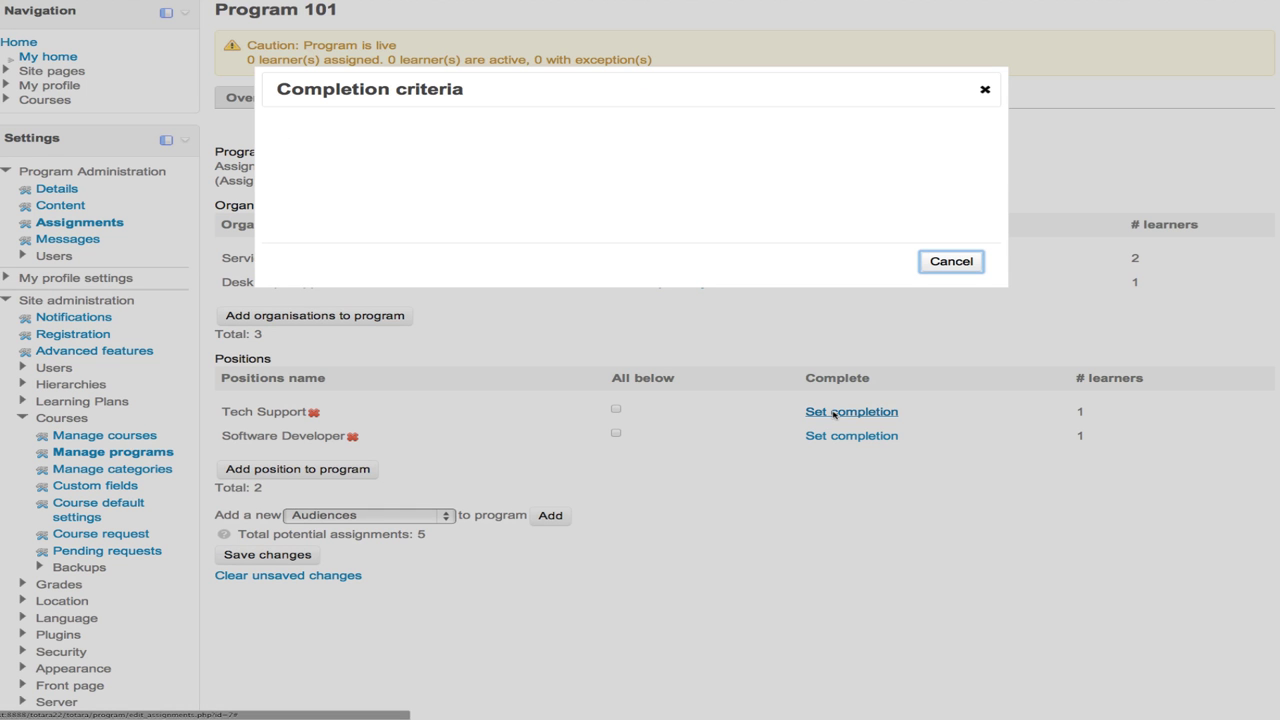
double_click(419, 161)
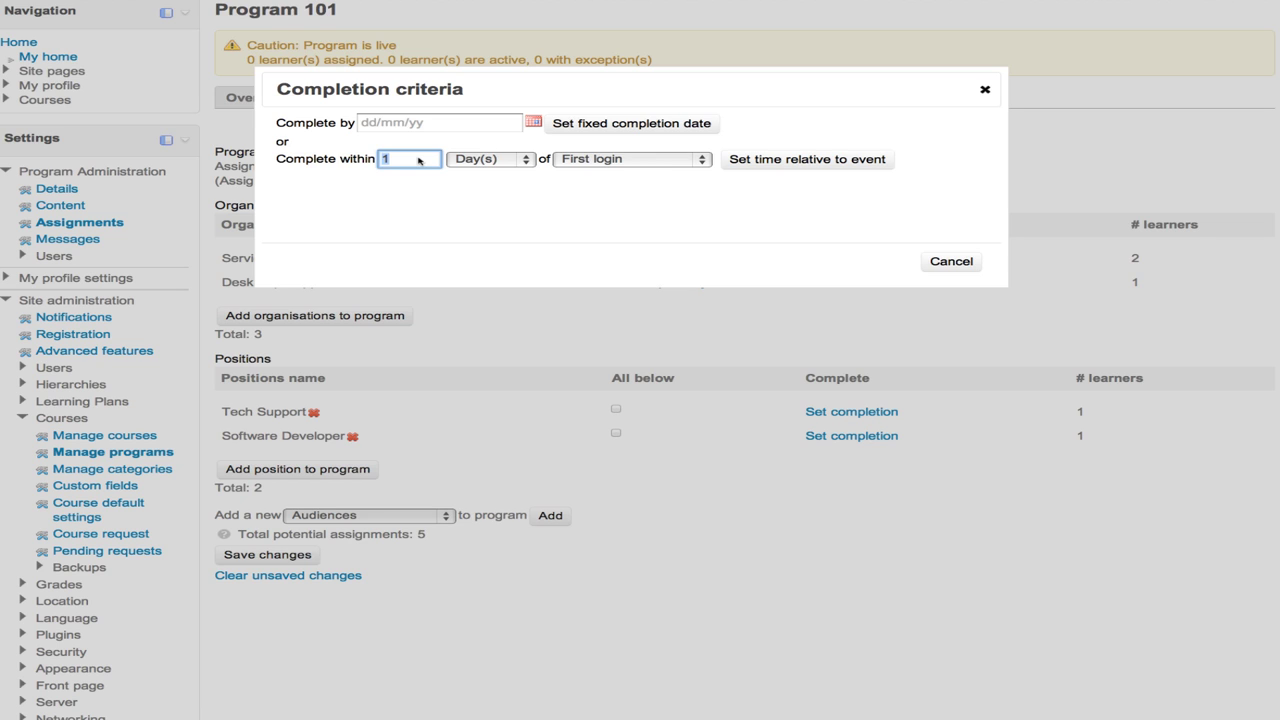
text(90)
click(672, 164)
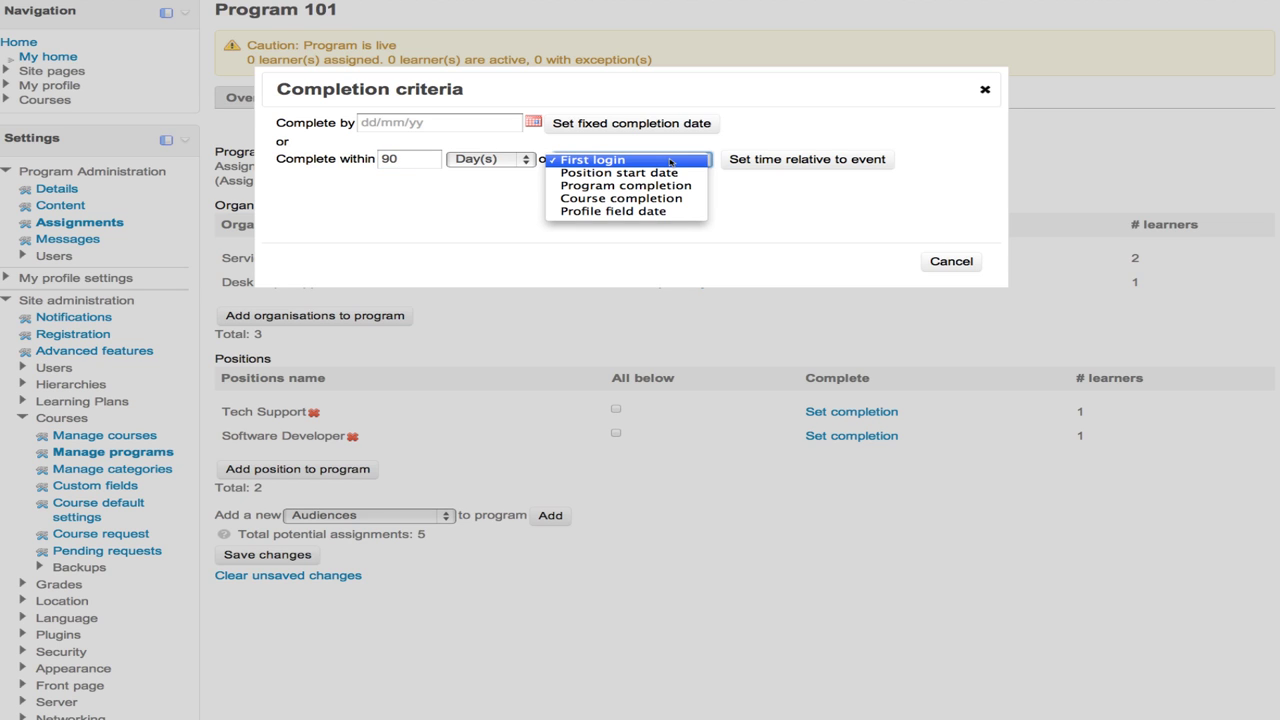
click(662, 174)
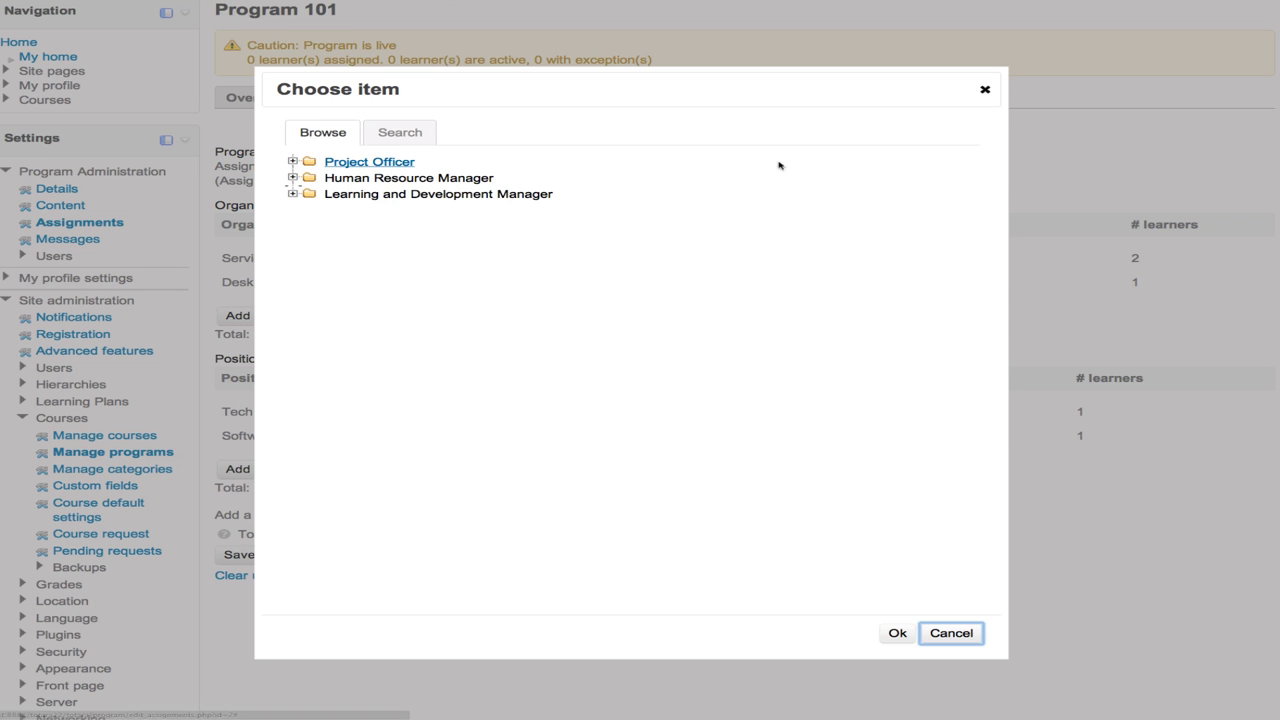
click(293, 161)
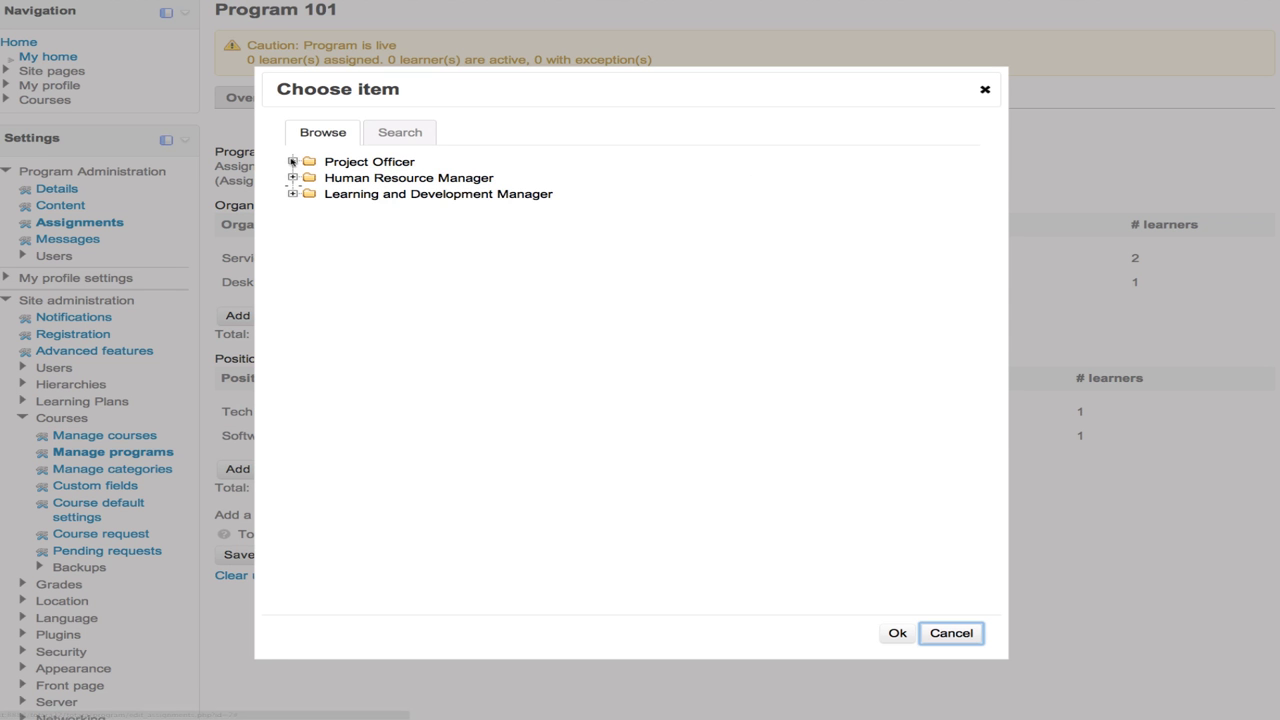
click(360, 182)
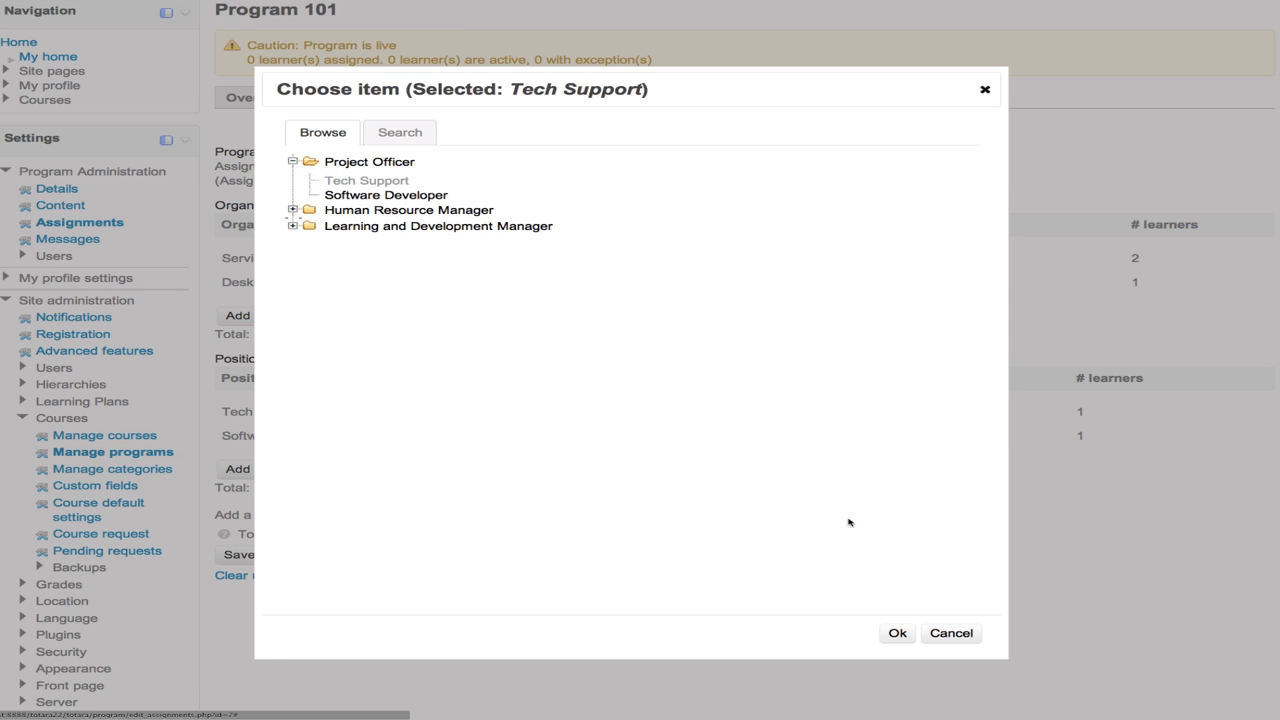
click(898, 633)
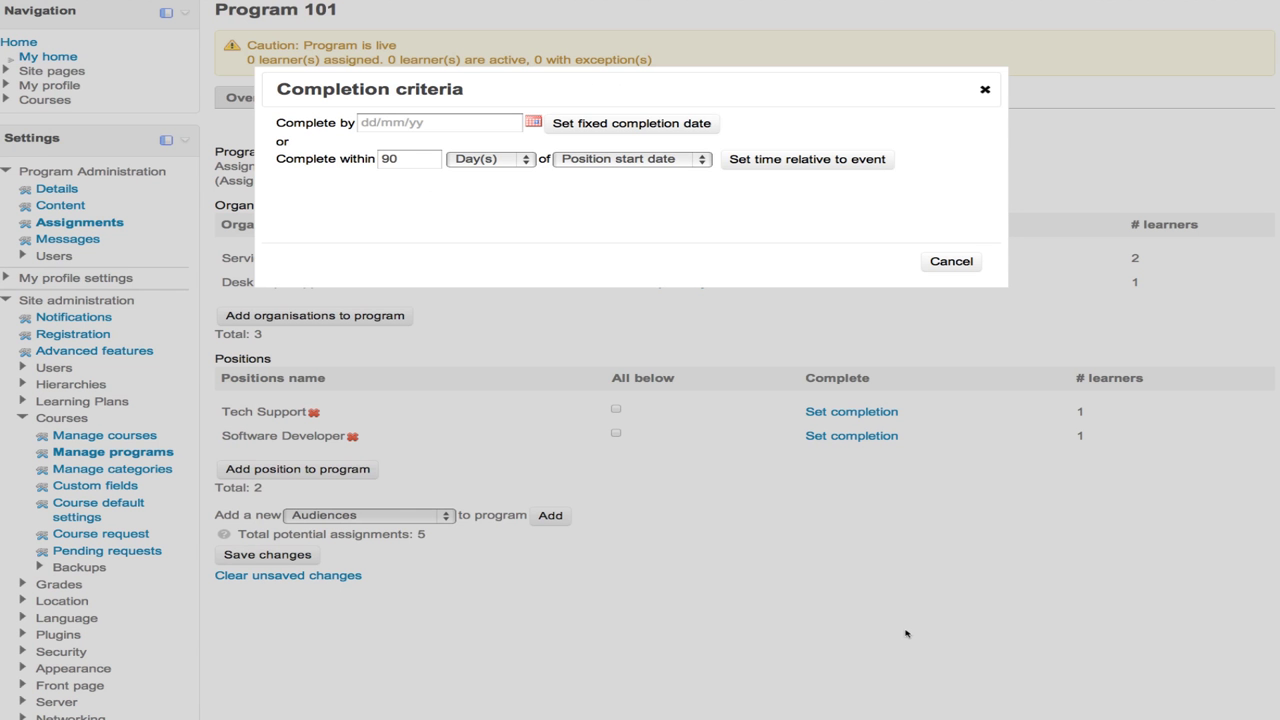
click(759, 160)
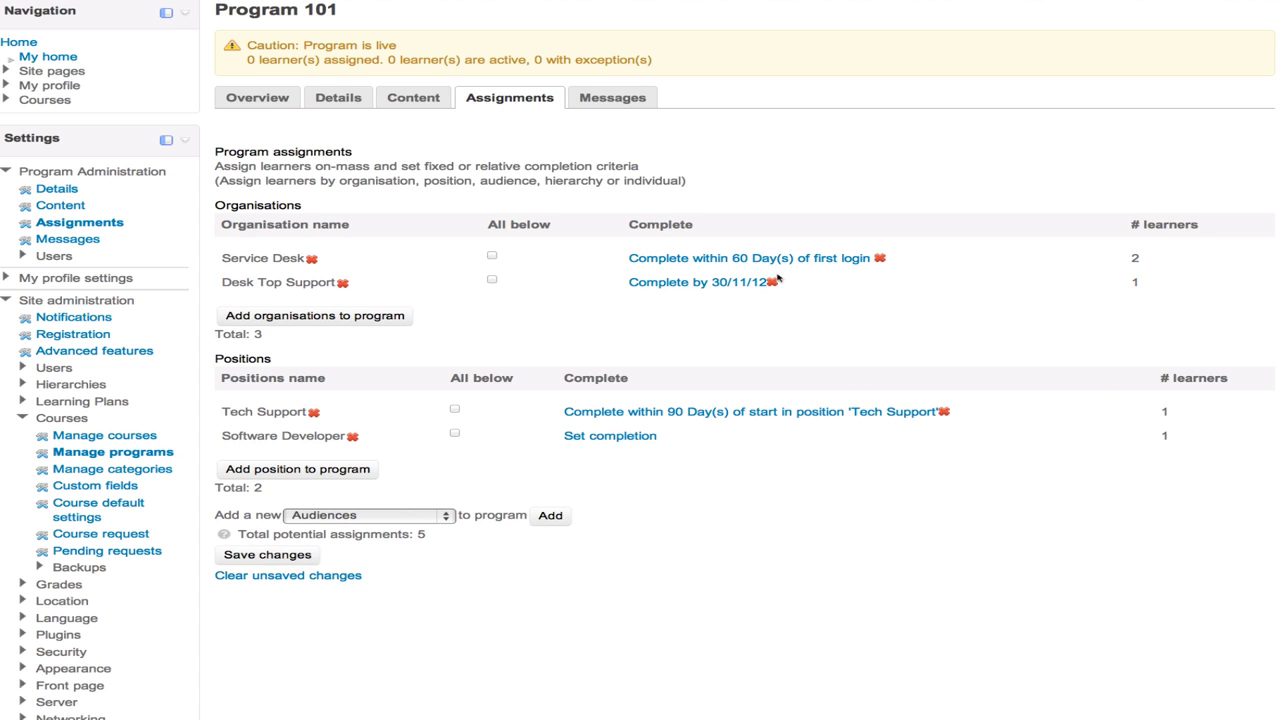
- Set Software Developer's fixed completion date to 31/12/12 and save all assignment changes
click(583, 437)
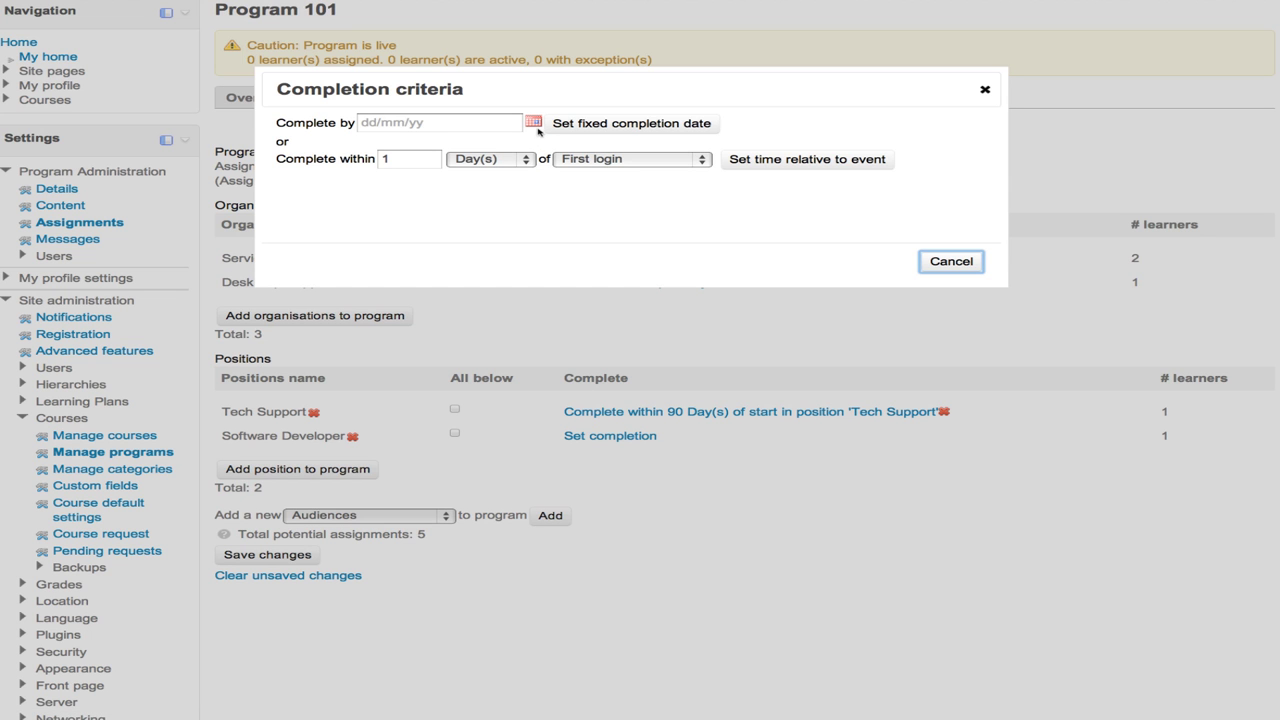
click(535, 122)
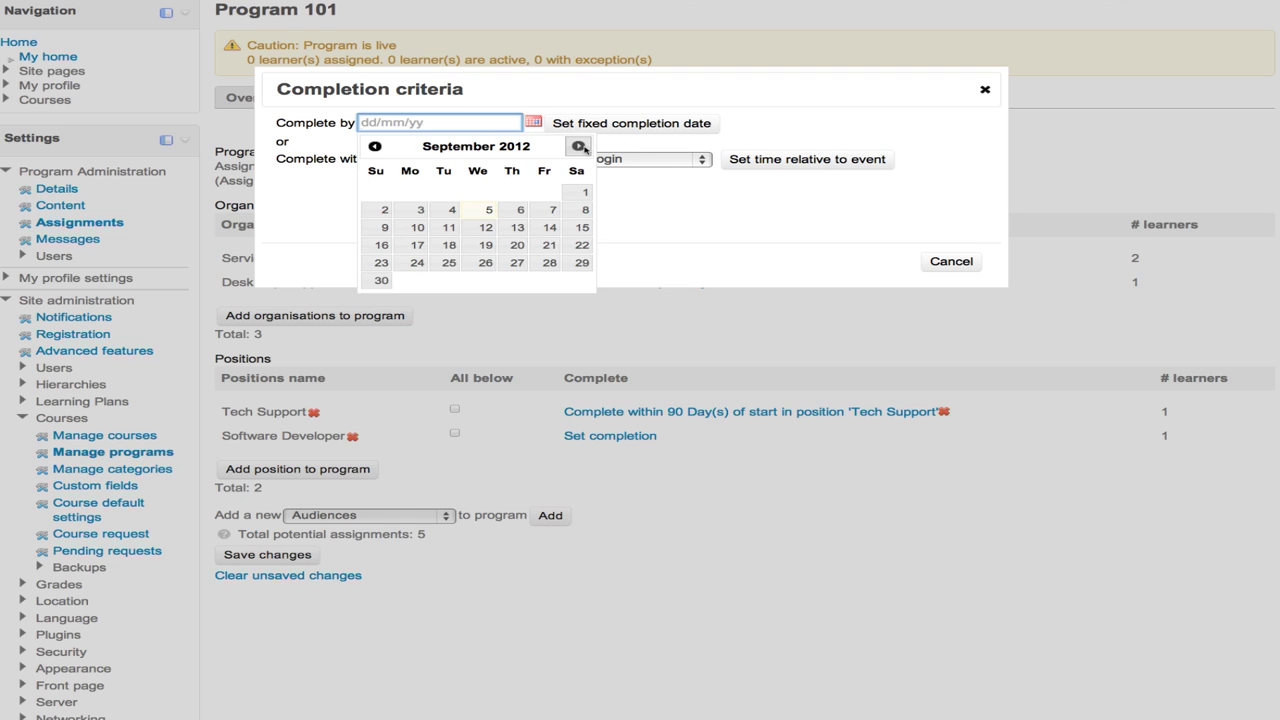
click(579, 146)
click(580, 147)
click(580, 147)
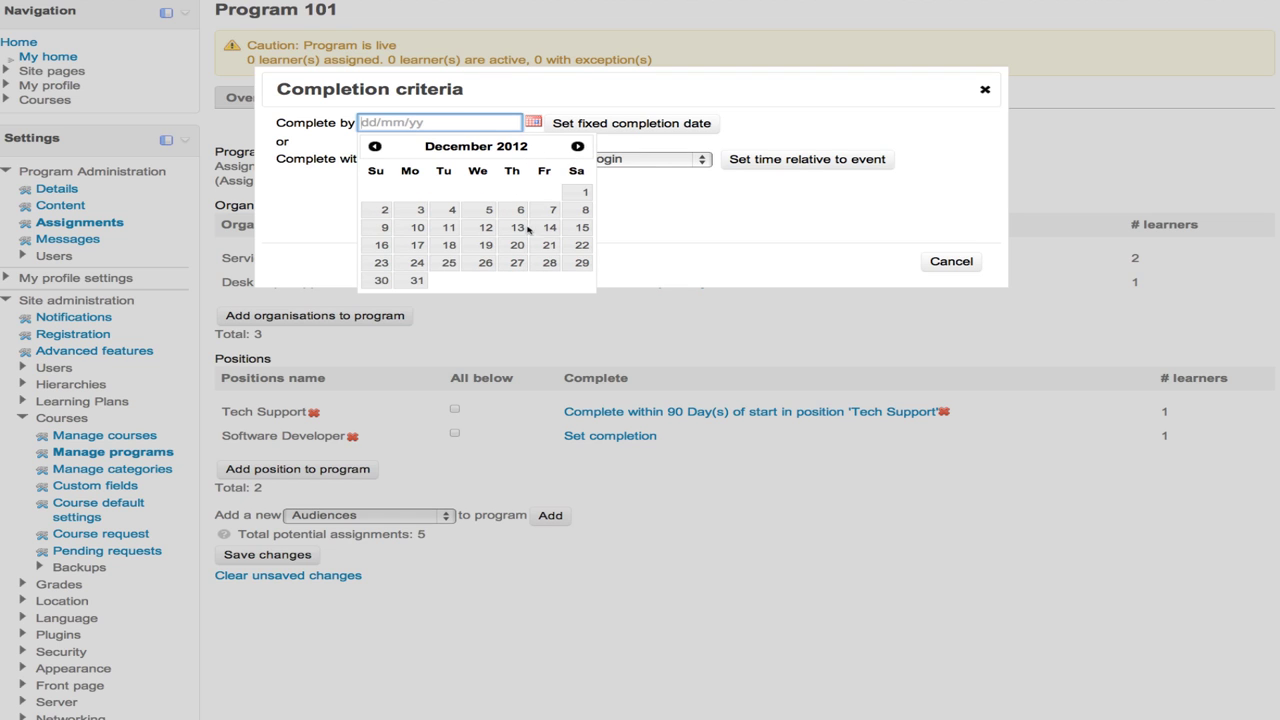
click(416, 281)
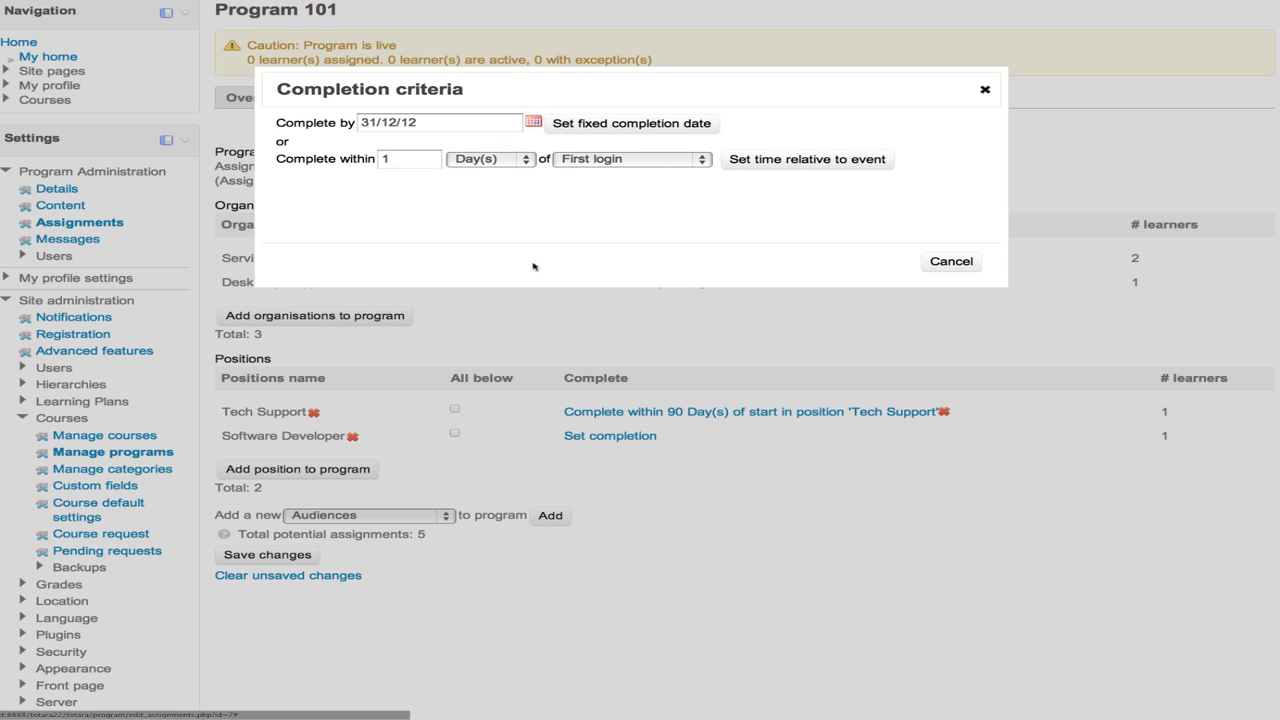
click(660, 124)
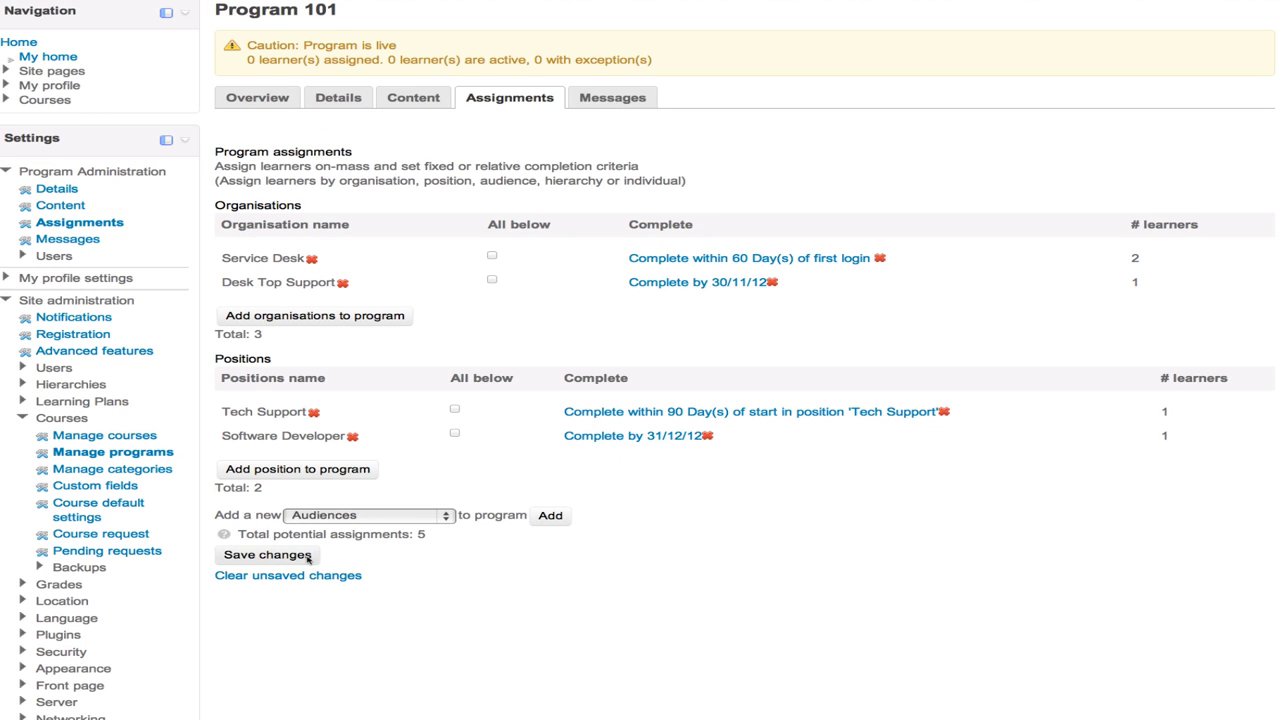
click(268, 556)
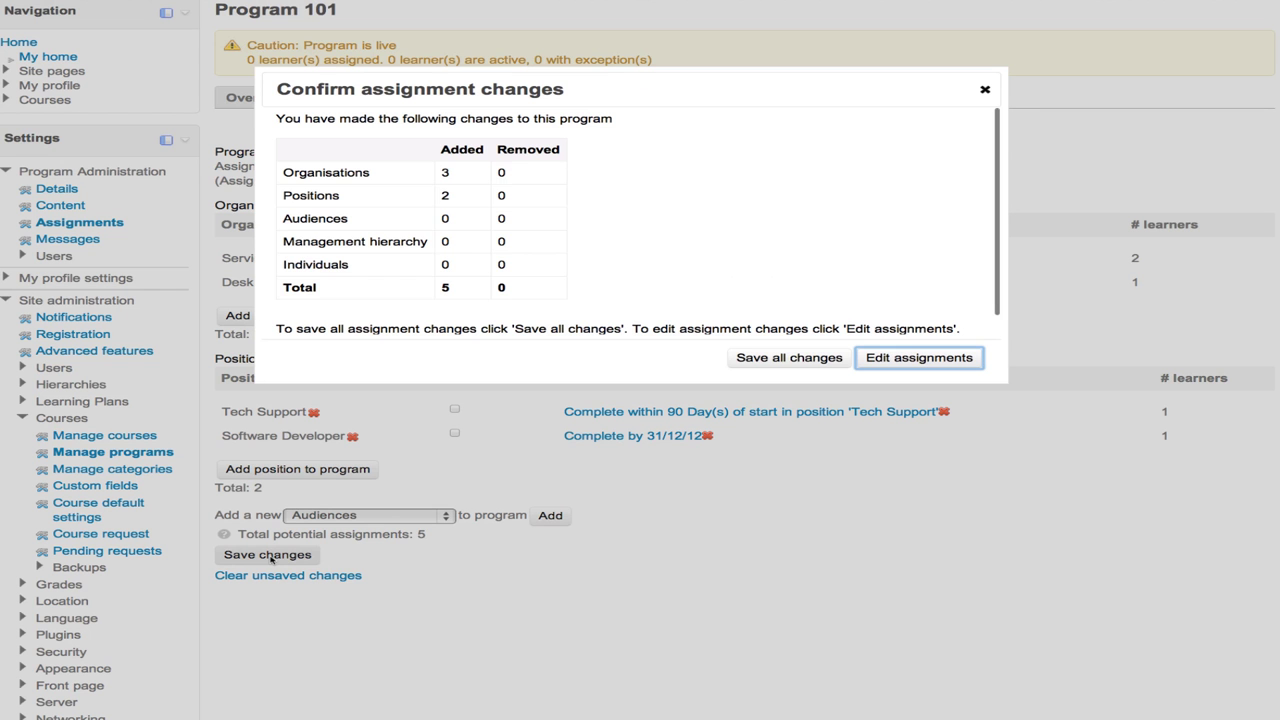
click(779, 358)
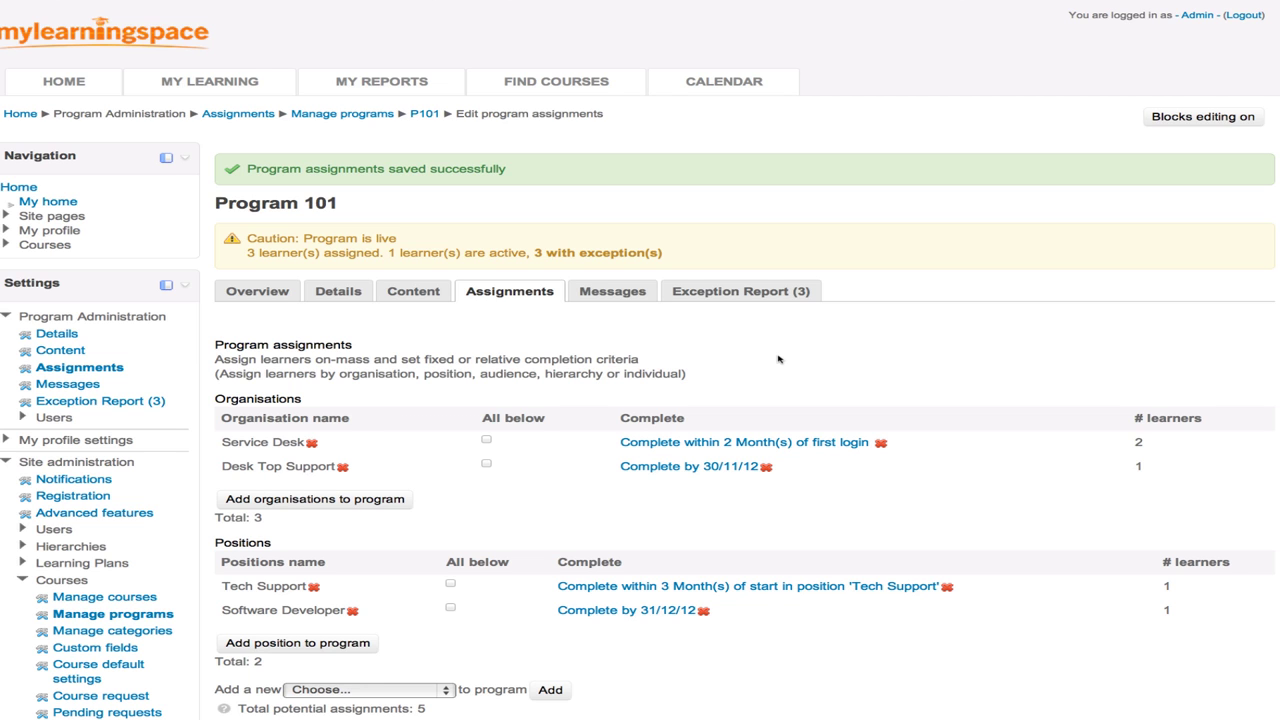
- Collapse the Courses branch of the Settings block's Site administration tree
scroll(778, 359, down, 3)
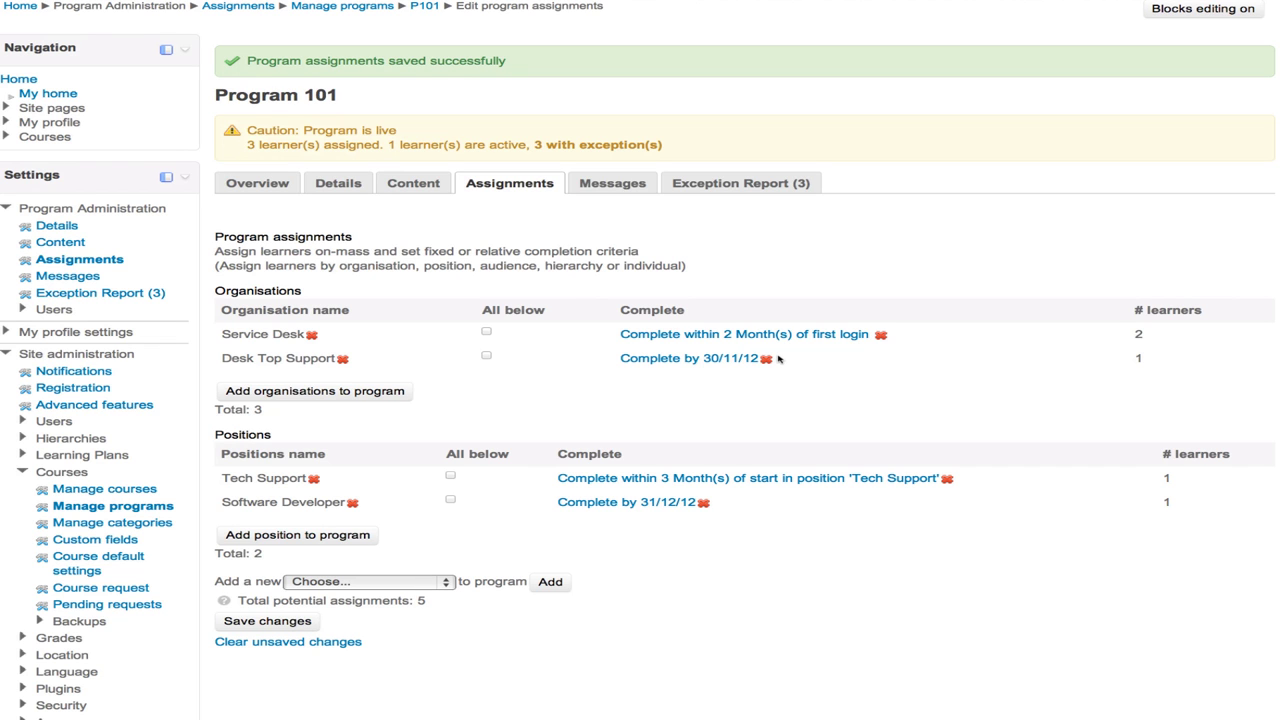
scroll(778, 359, down, 5)
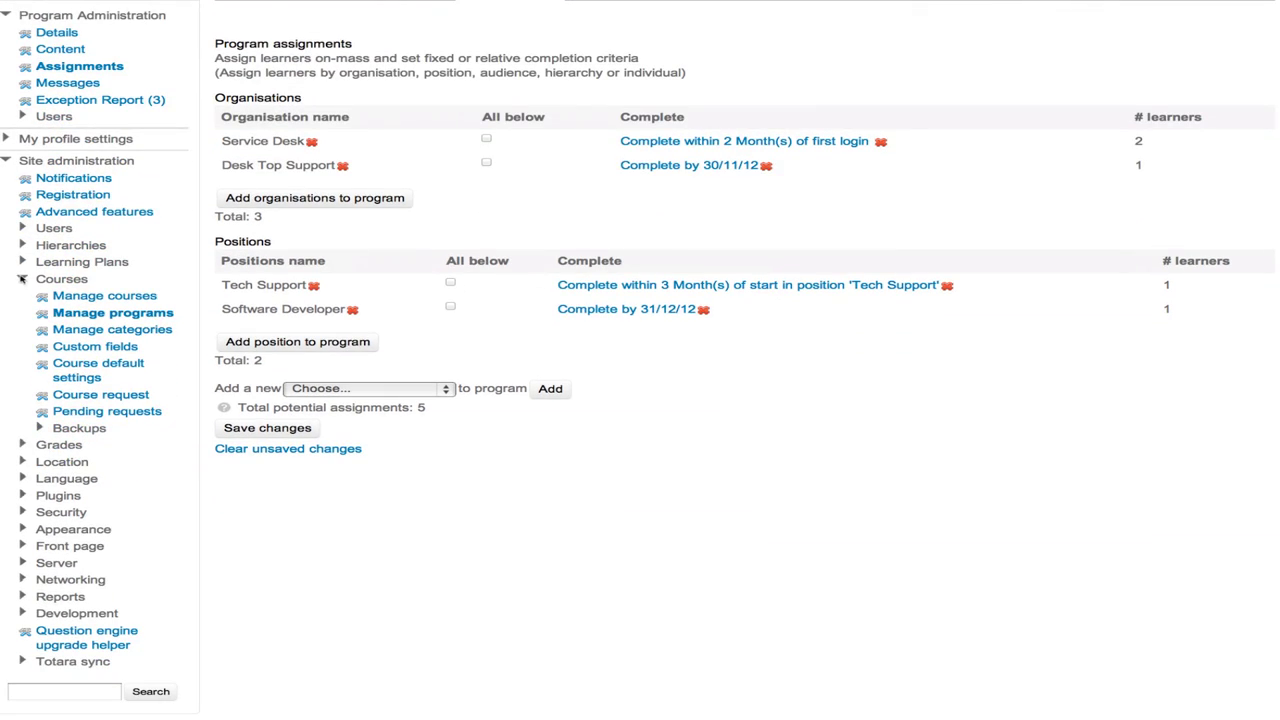
click(21, 279)
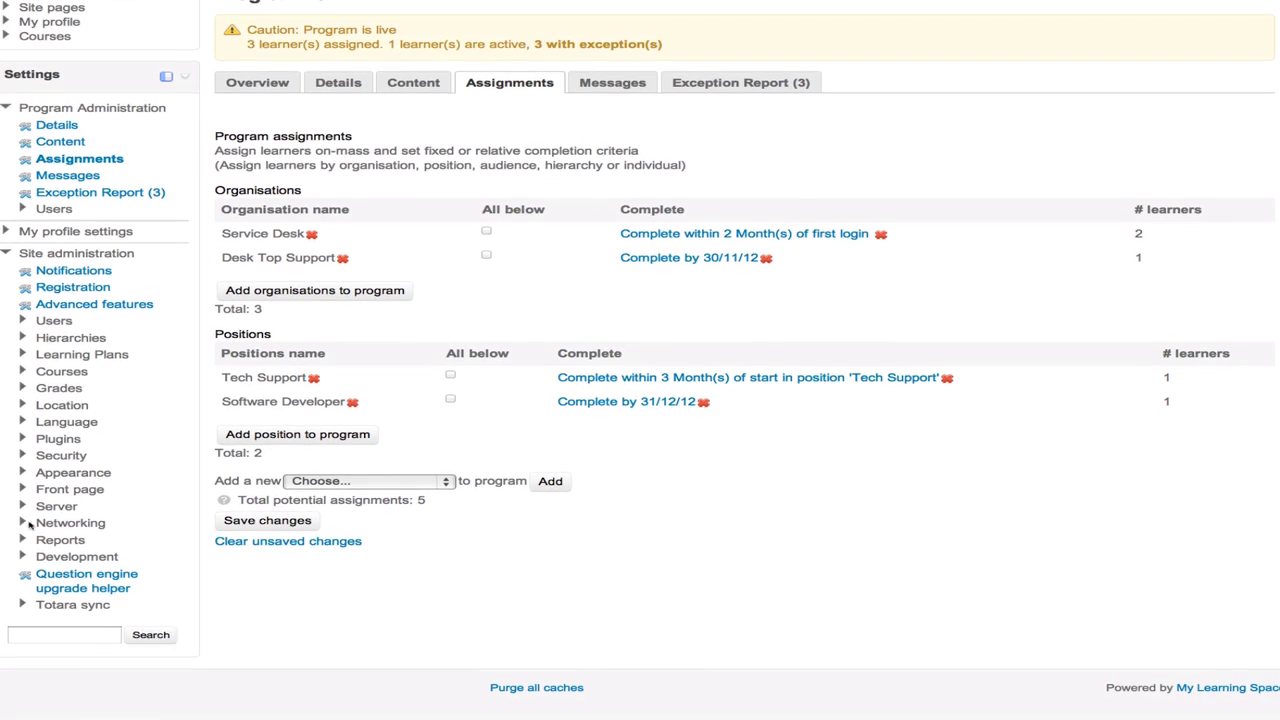
- Go to Site administration > Reports > Report builder > Manage reports
click(66, 541)
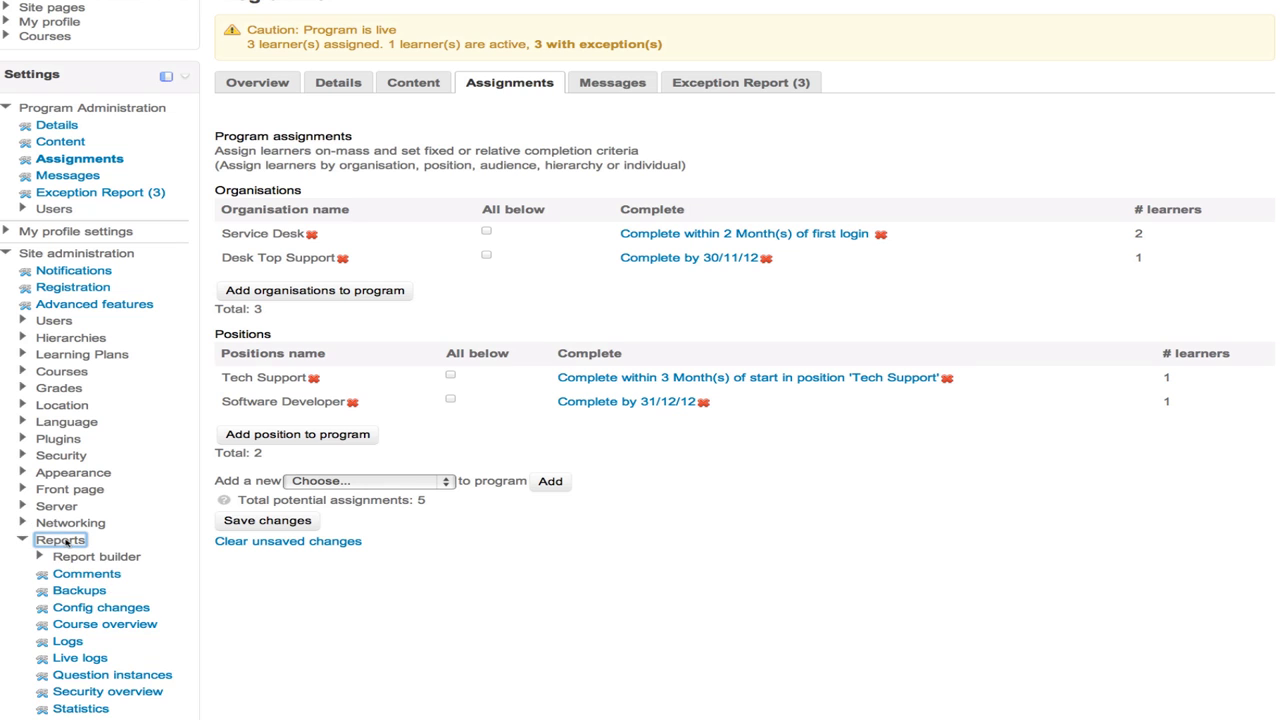
click(134, 556)
scroll(125, 558, down, 3)
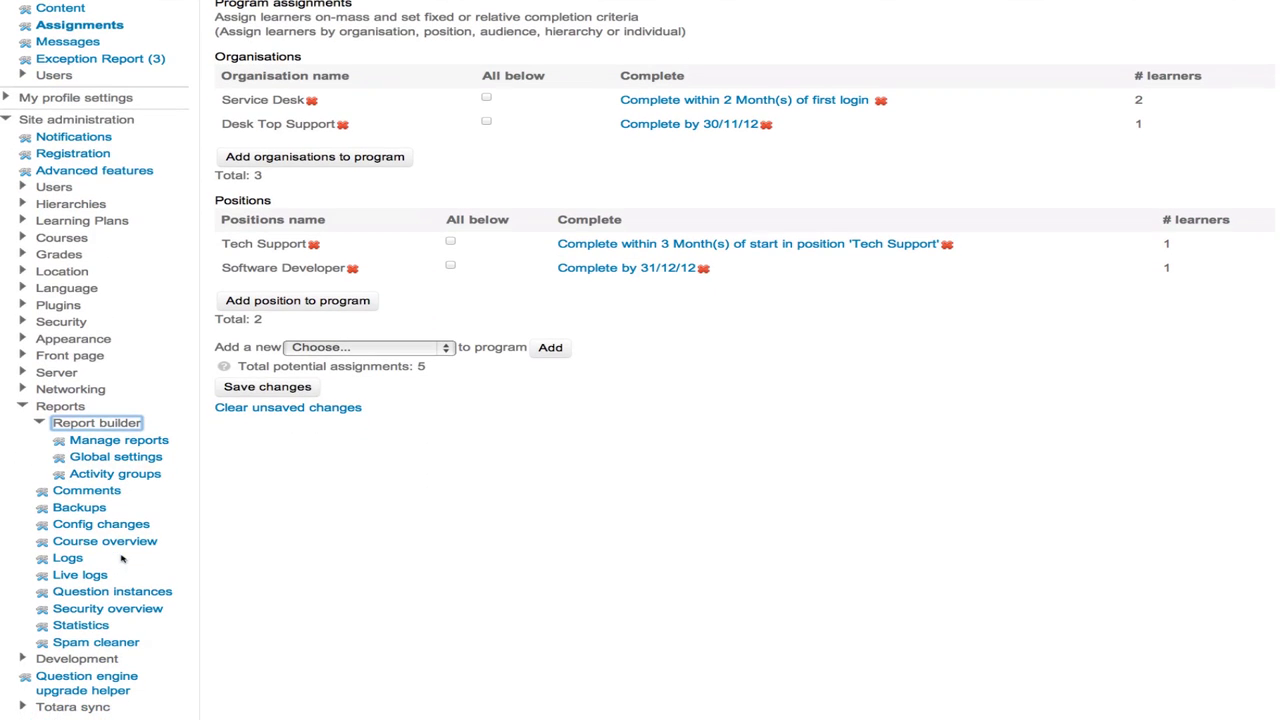
click(142, 443)
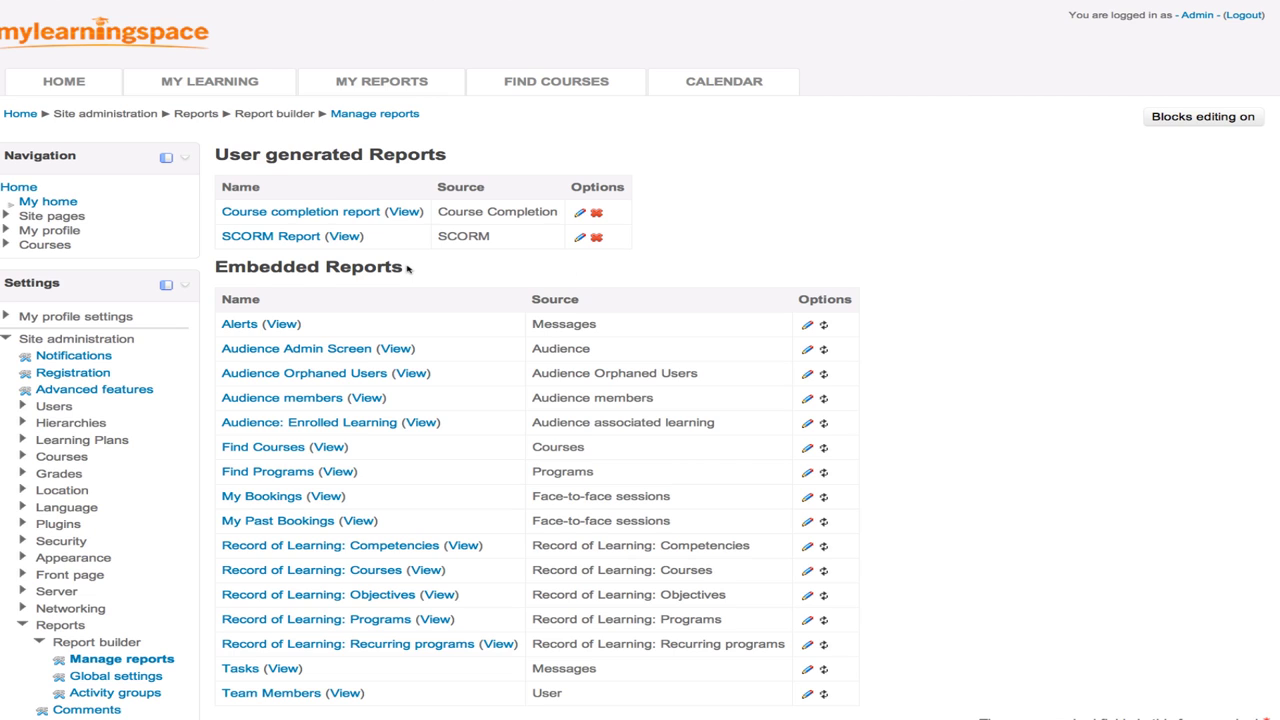
- Highlight the Embedded and User generated Reports headings, then scroll to the New Report form
drag(402, 268, 216, 267)
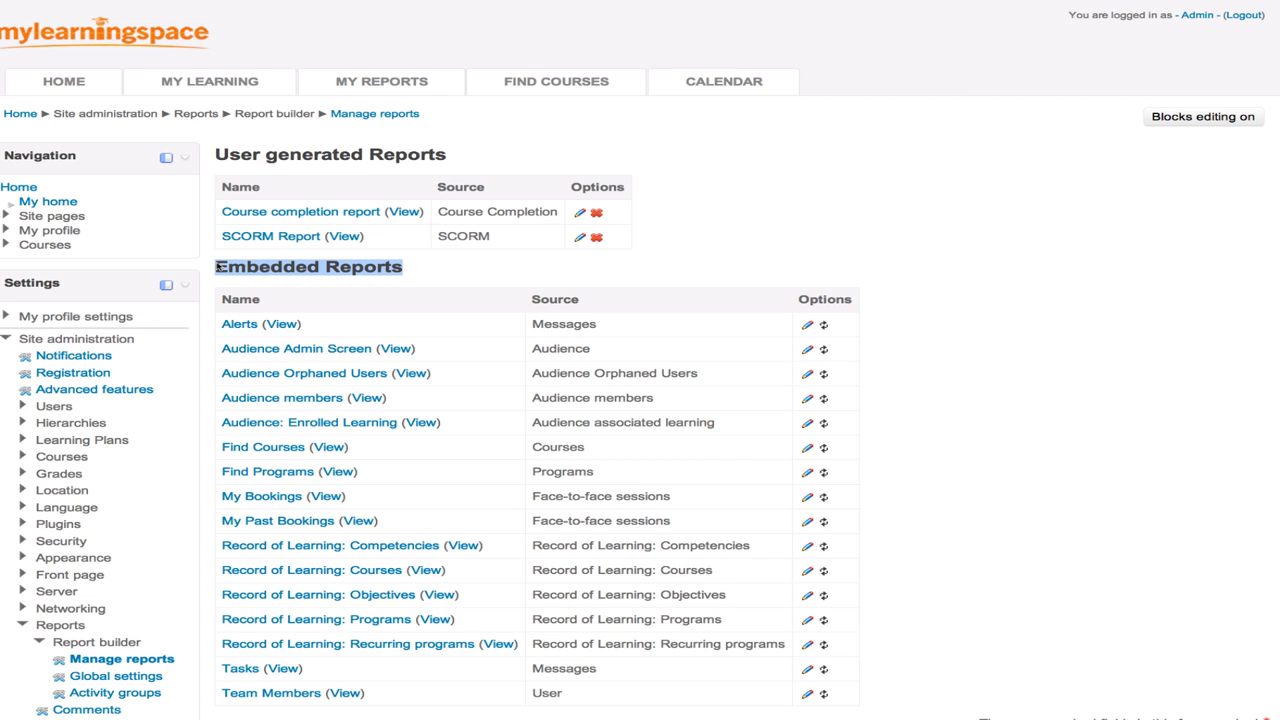
scroll(216, 267, down, 3)
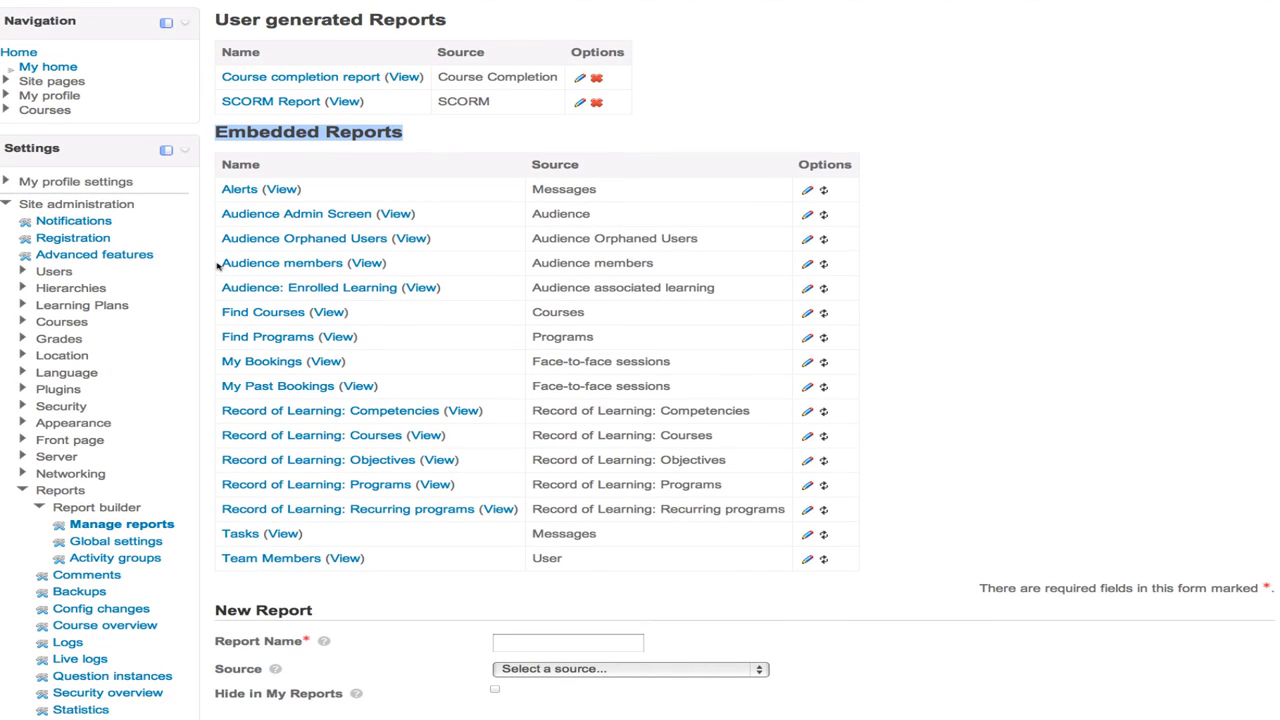
scroll(216, 265, up, 2)
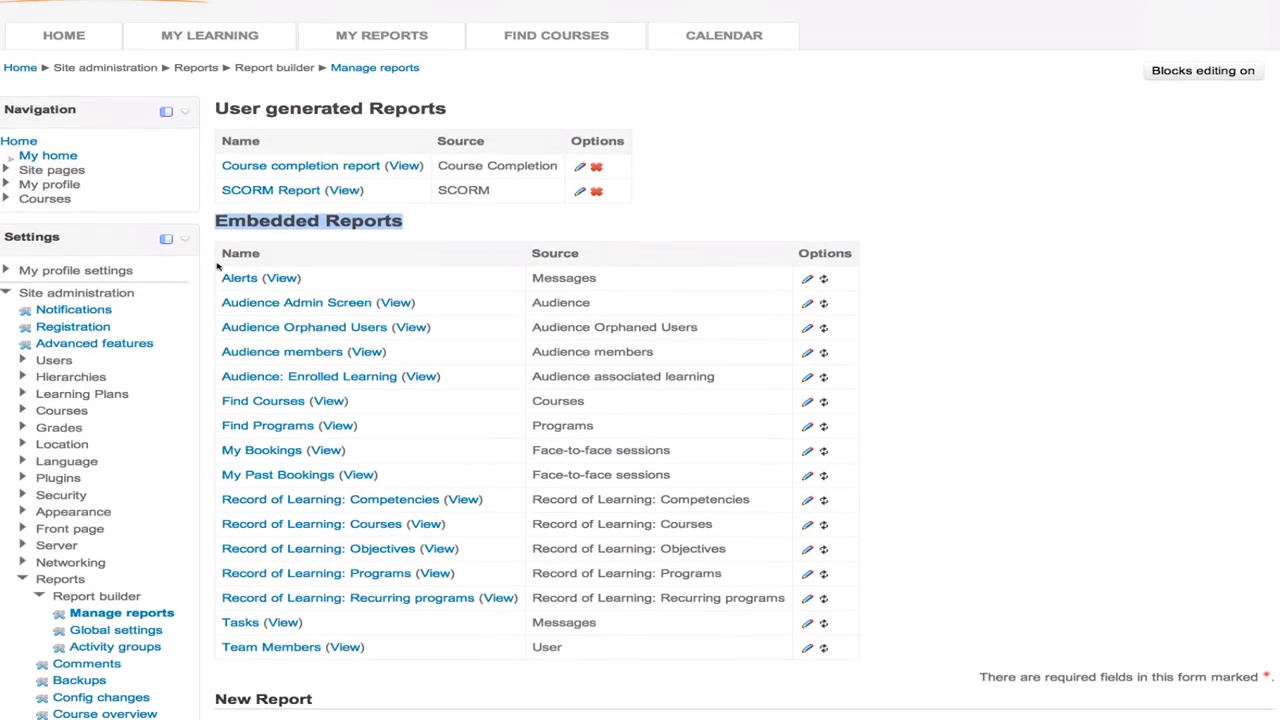
scroll(216, 265, up, 1)
click(487, 152)
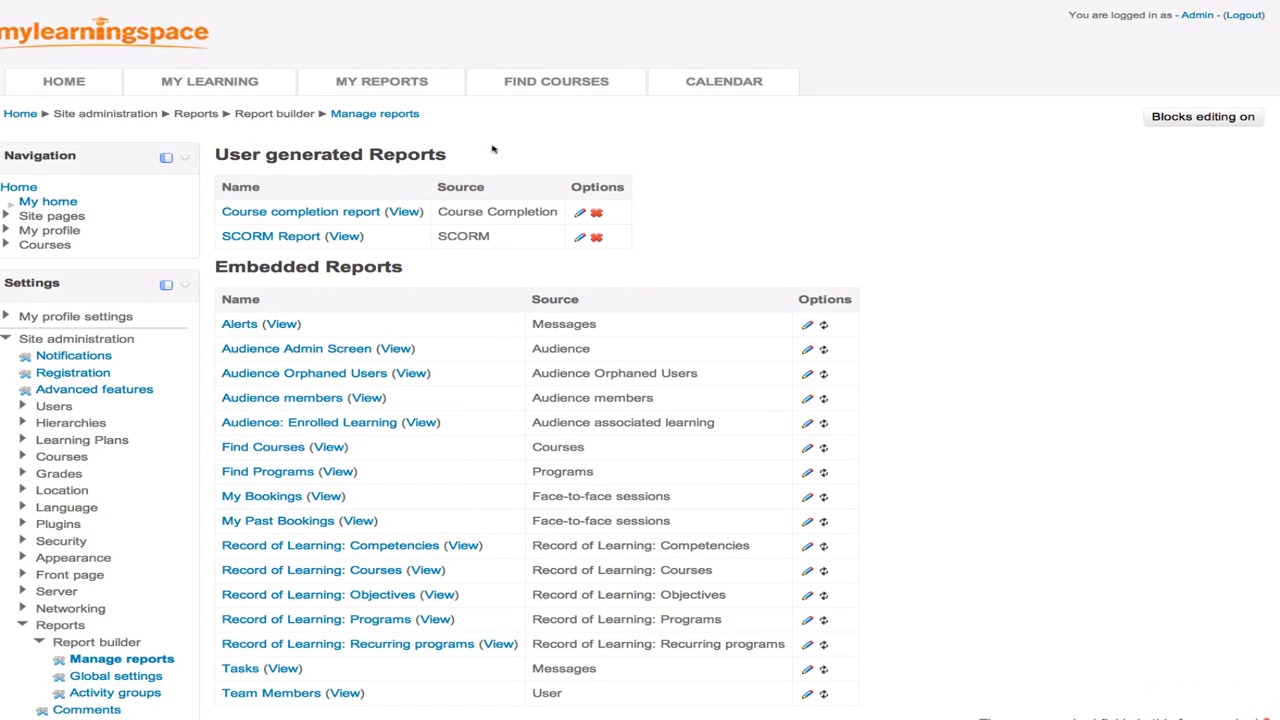
drag(451, 160, 212, 150)
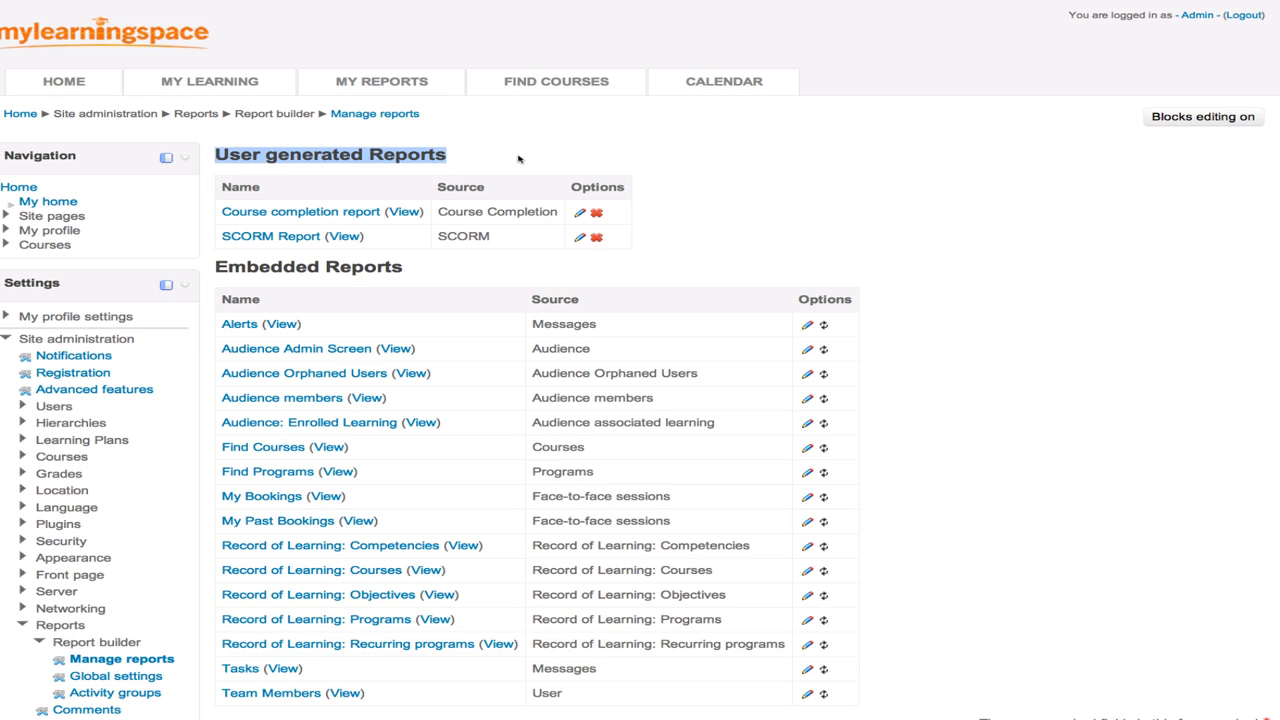
scroll(518, 158, down, 5)
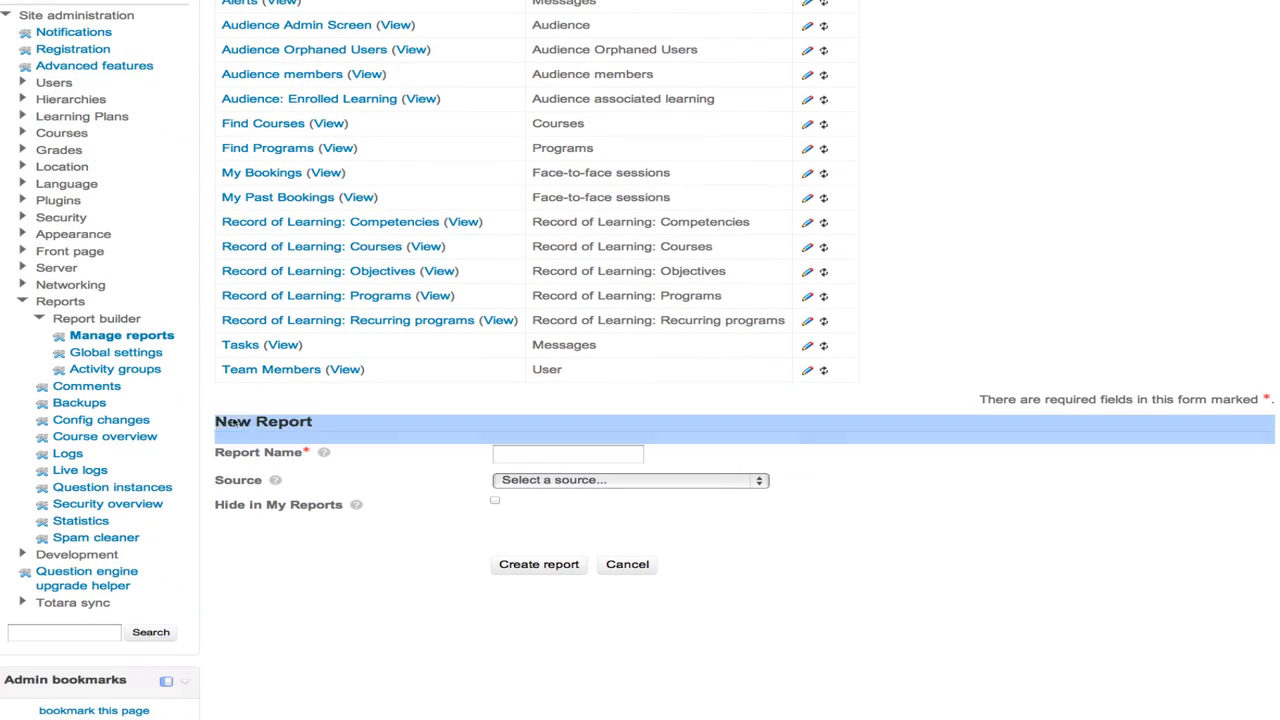
- Create a report named 'Course Completion 2012' using the Course Completion source
click(540, 452)
text(Course Complet)
text(ed)
key(BackSpace)
key(BackSpace)
text(ion 2012)
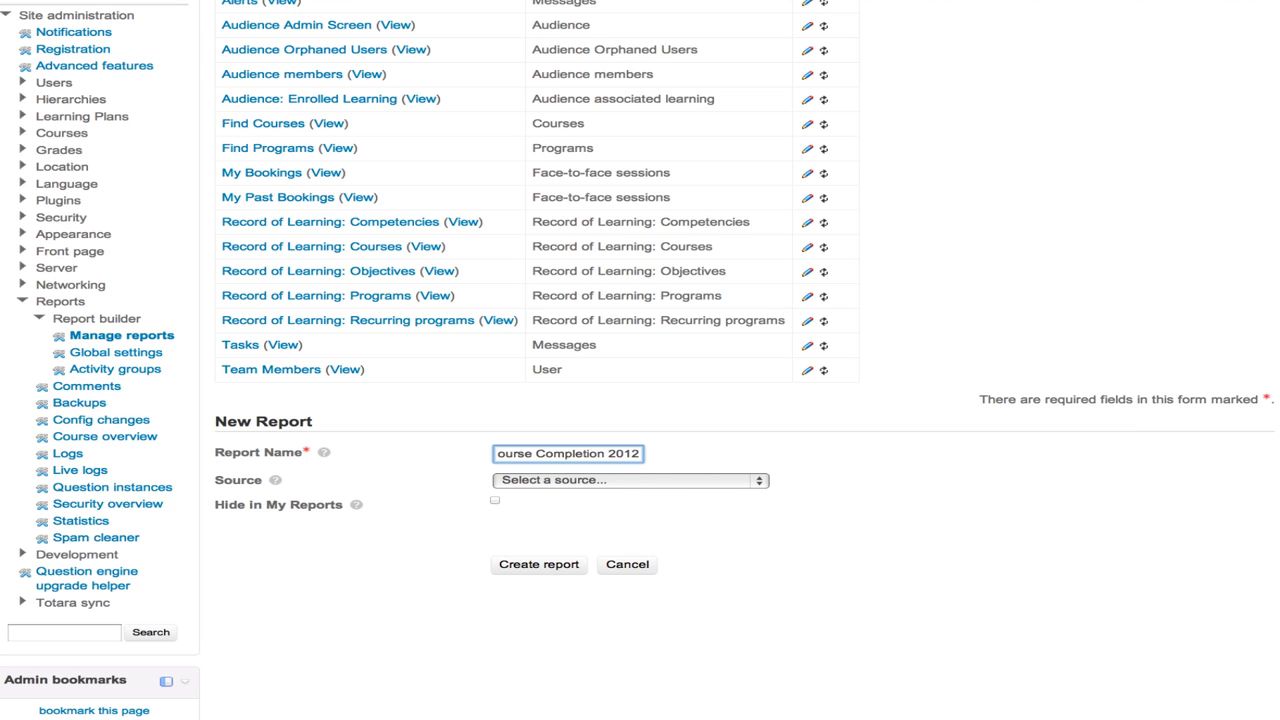
click(554, 482)
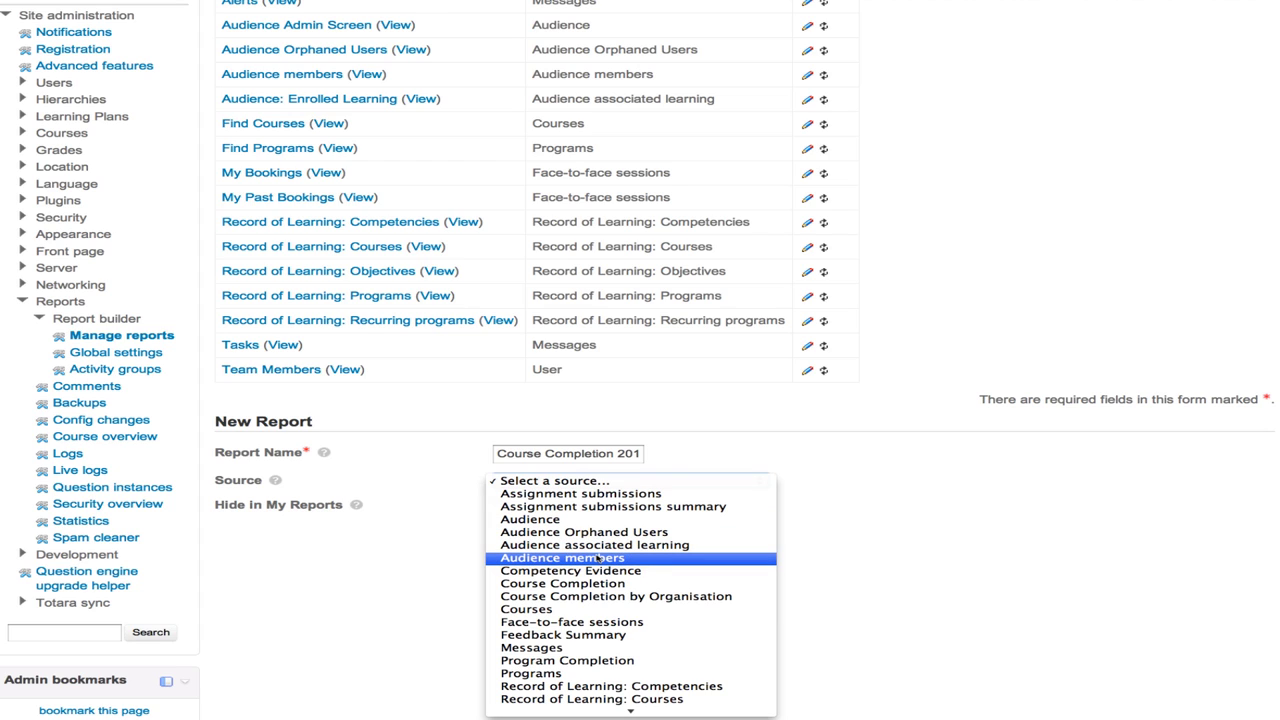
scroll(610, 559, down, 1)
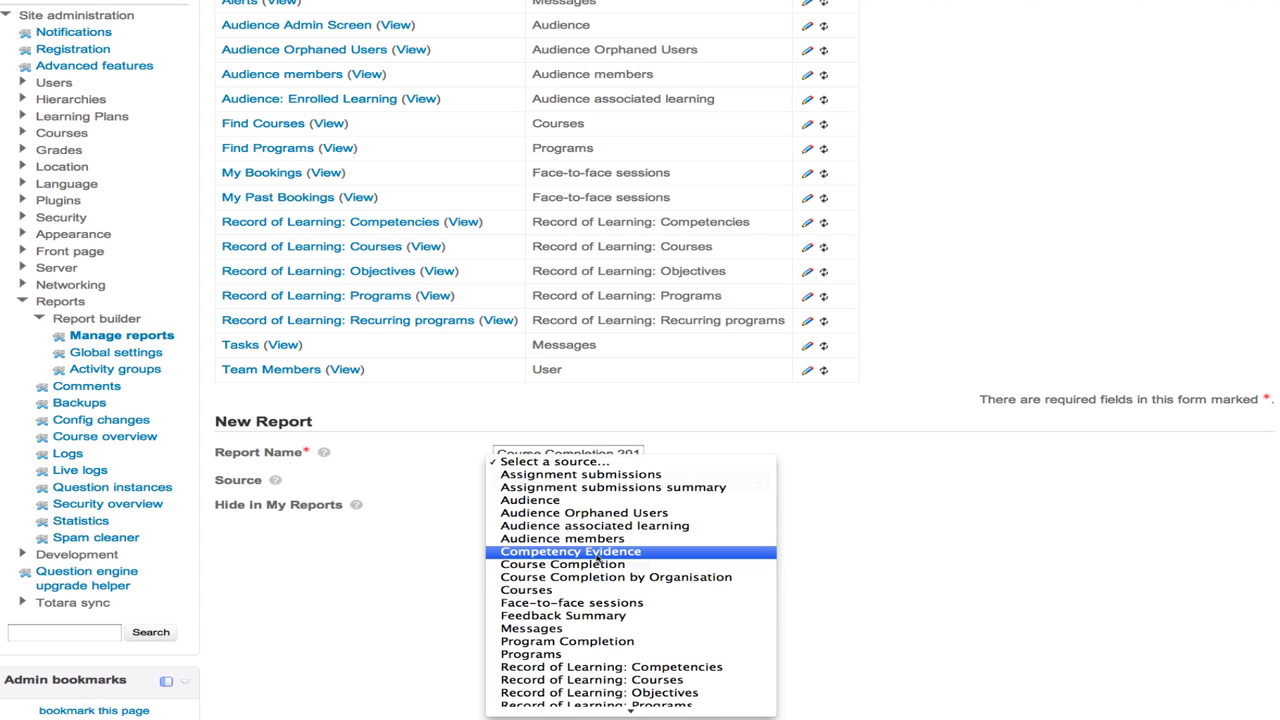
scroll(597, 560, down, 3)
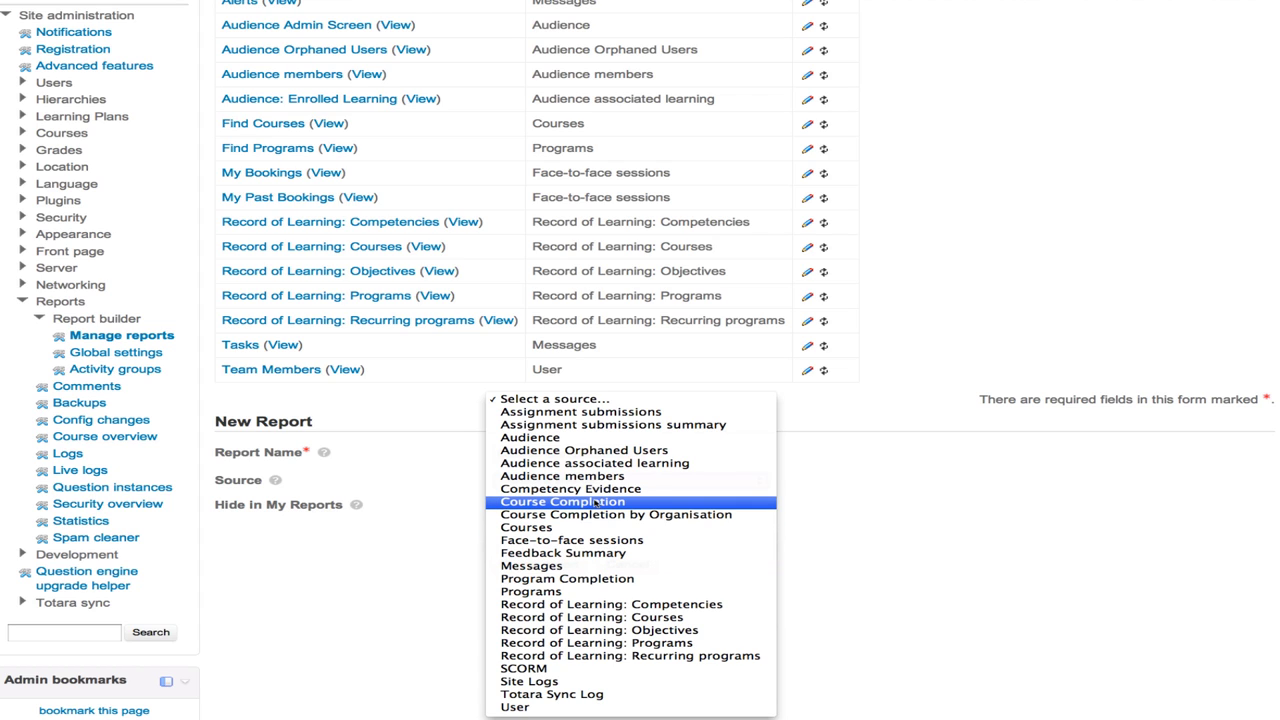
click(596, 503)
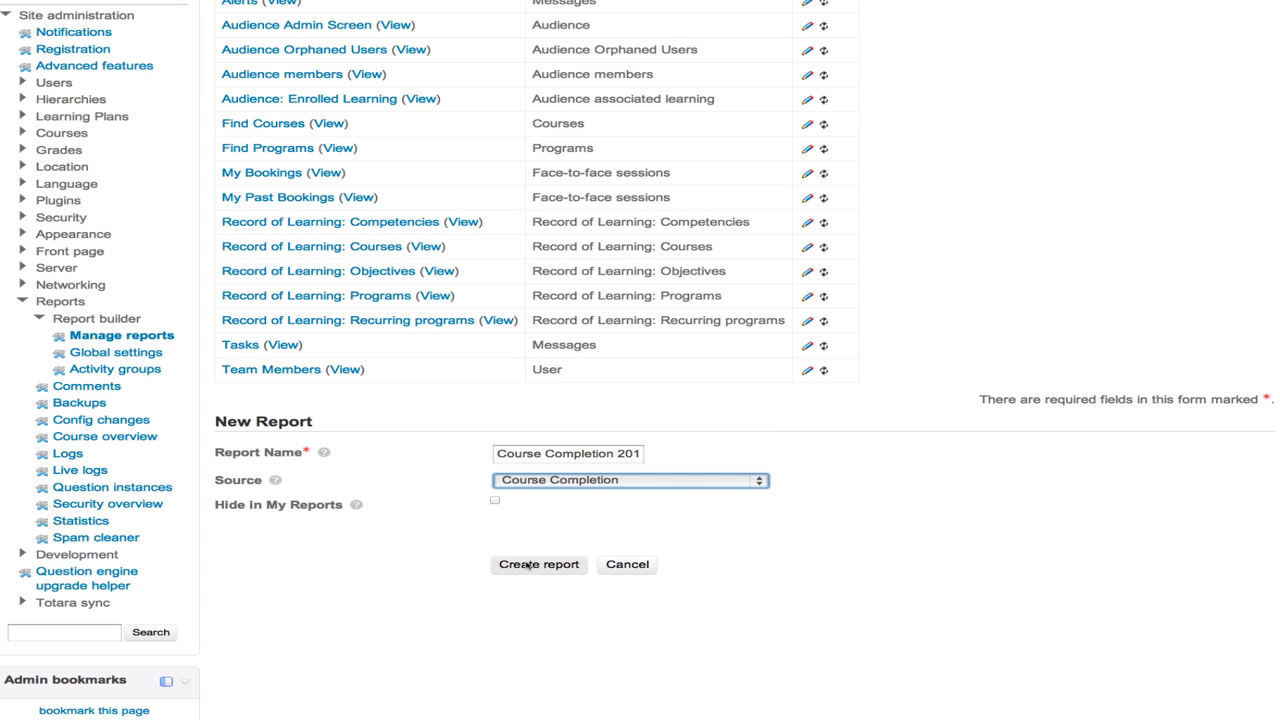
click(528, 566)
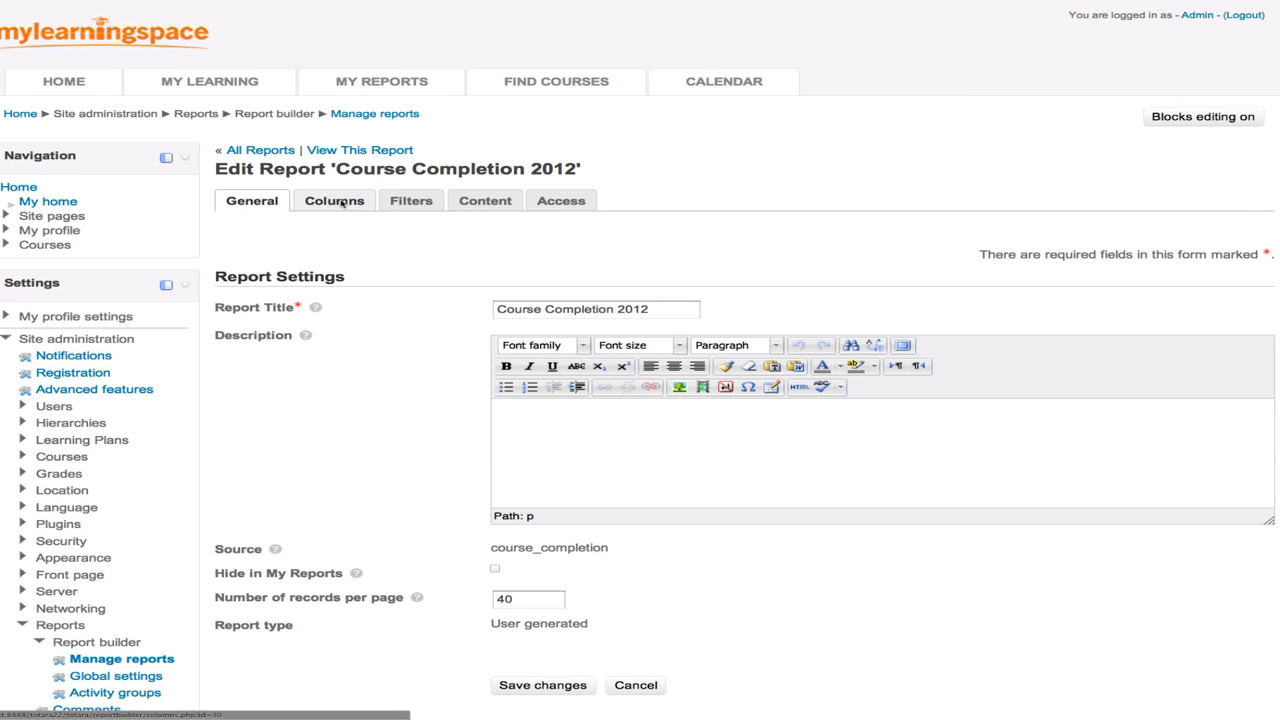
- On the Columns tab, add the User's Email column to the report
click(341, 203)
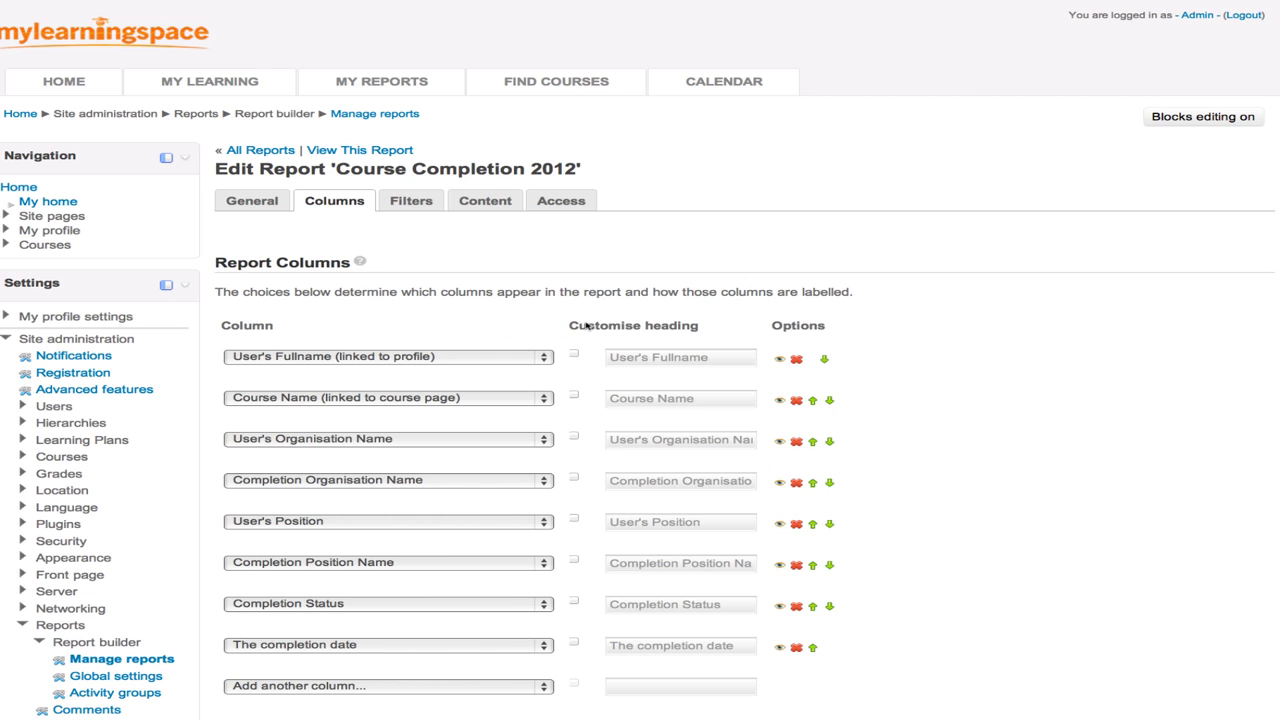
scroll(586, 325, down, 4)
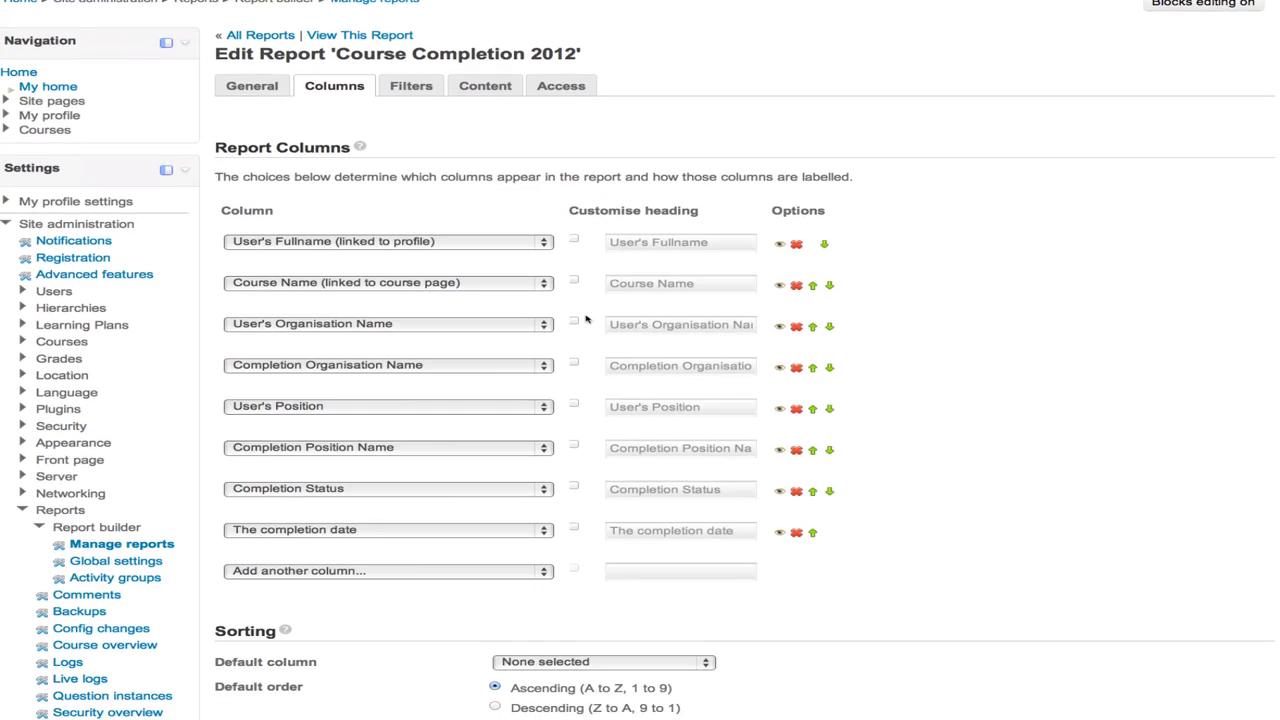
scroll(586, 318, down, 1)
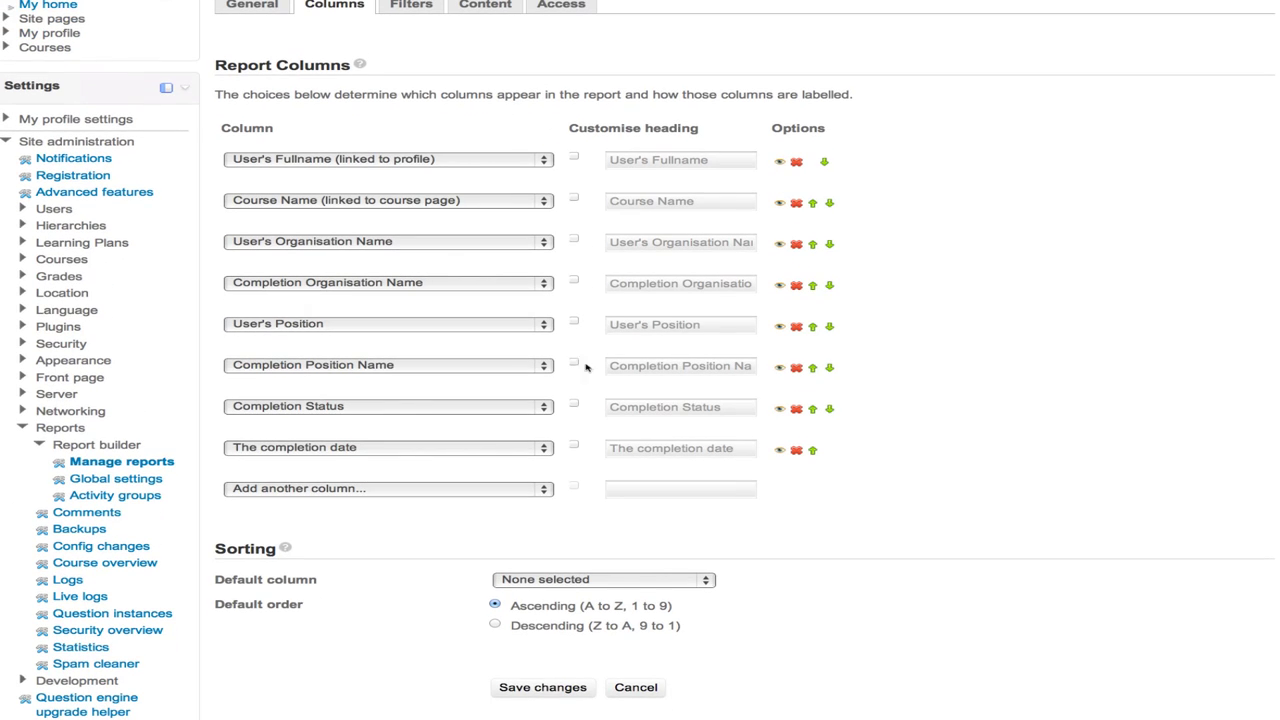
click(512, 492)
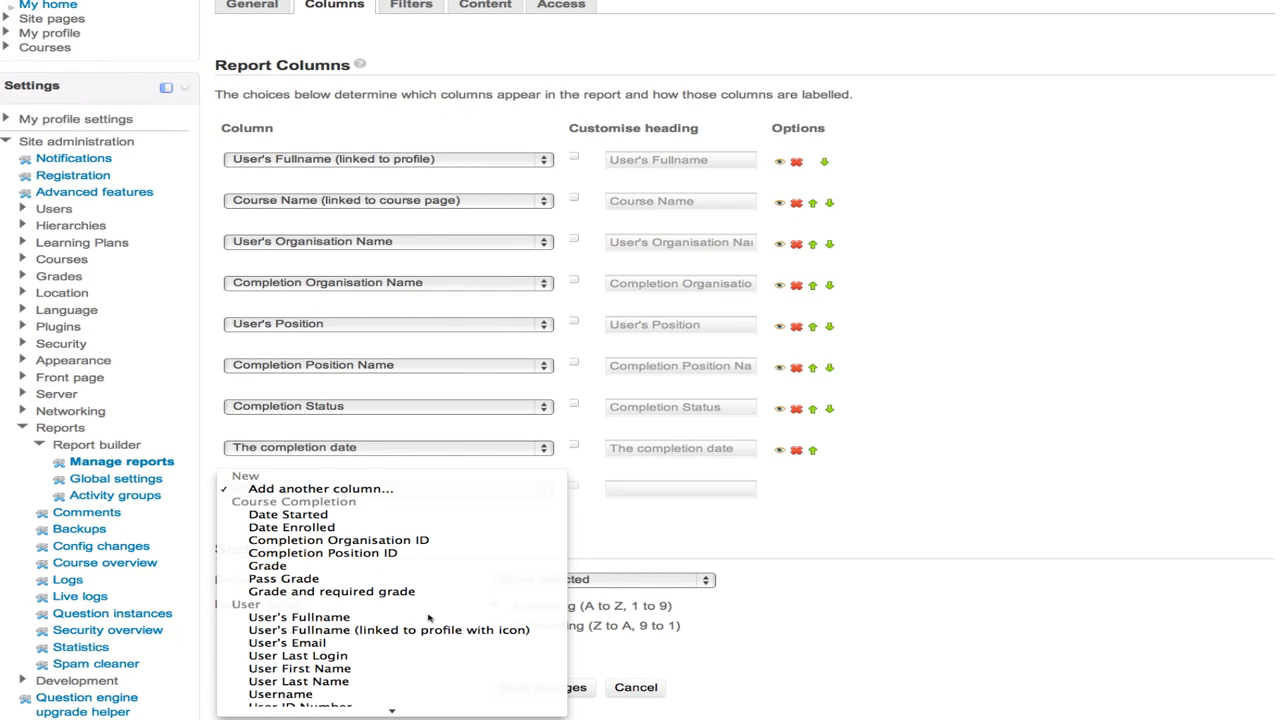
click(395, 648)
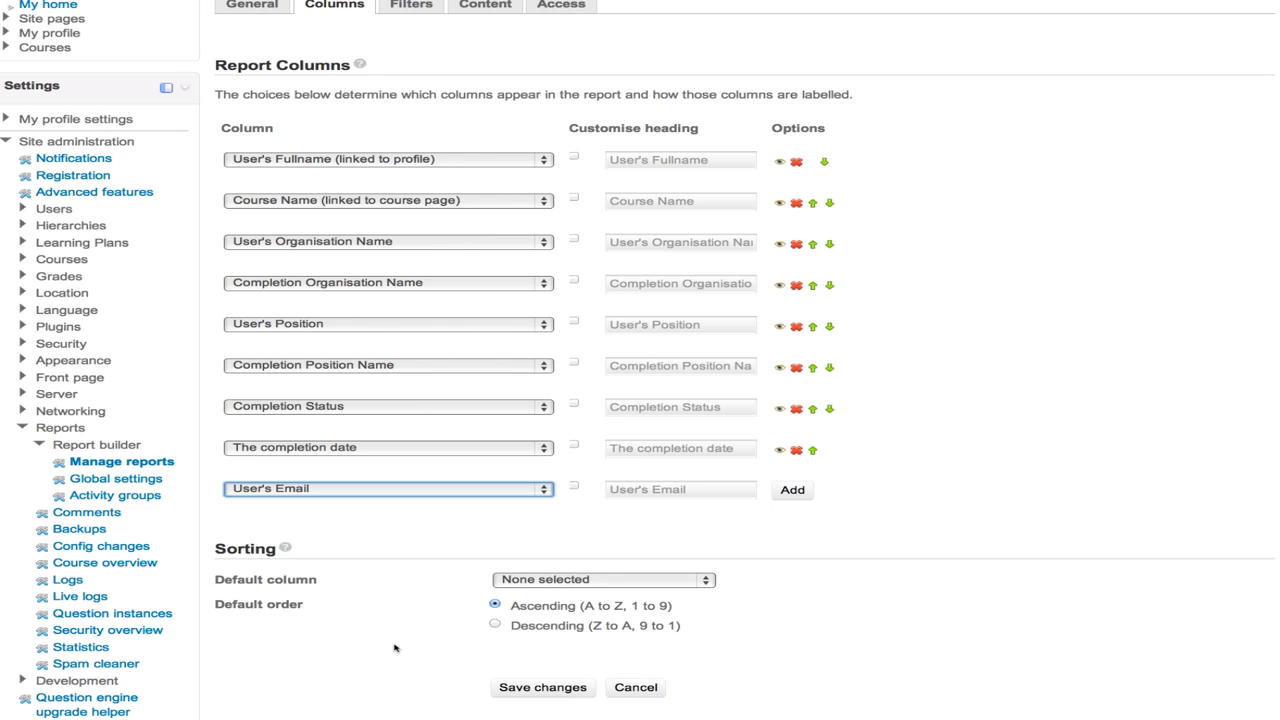
click(796, 490)
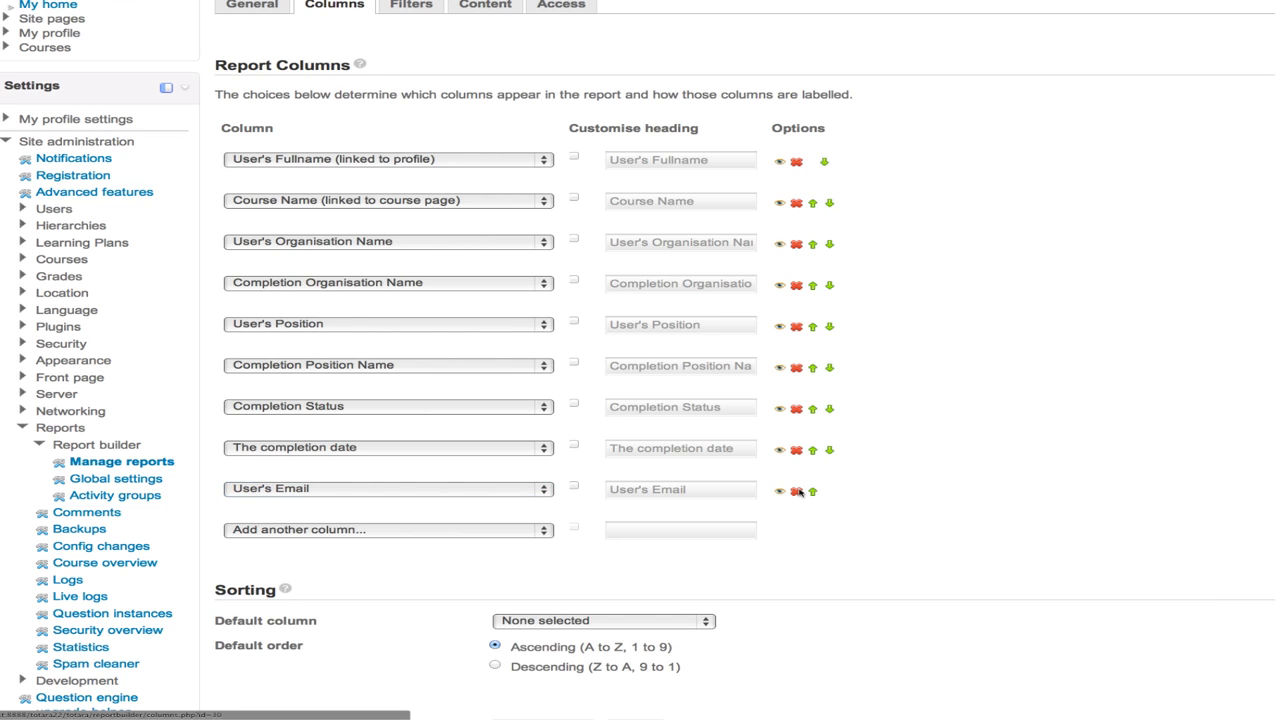
- Add the User's Manager Name column and save the column changes
click(537, 530)
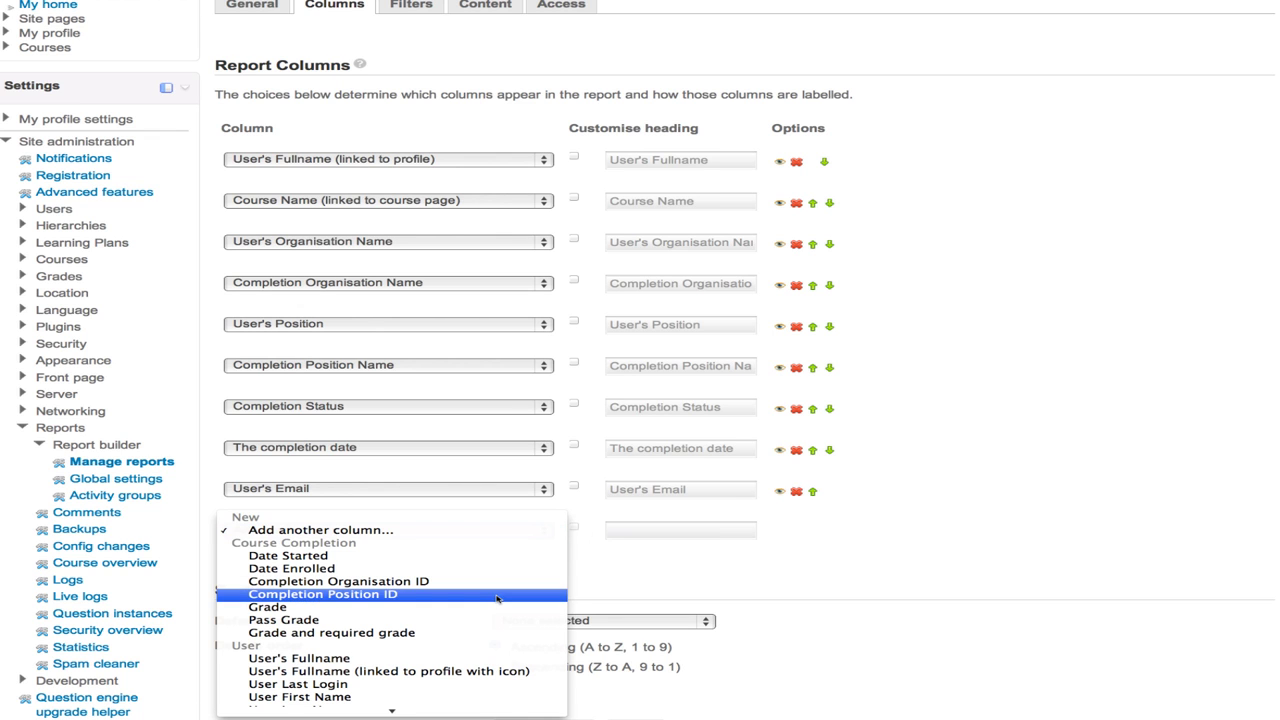
scroll(497, 598, down, 3)
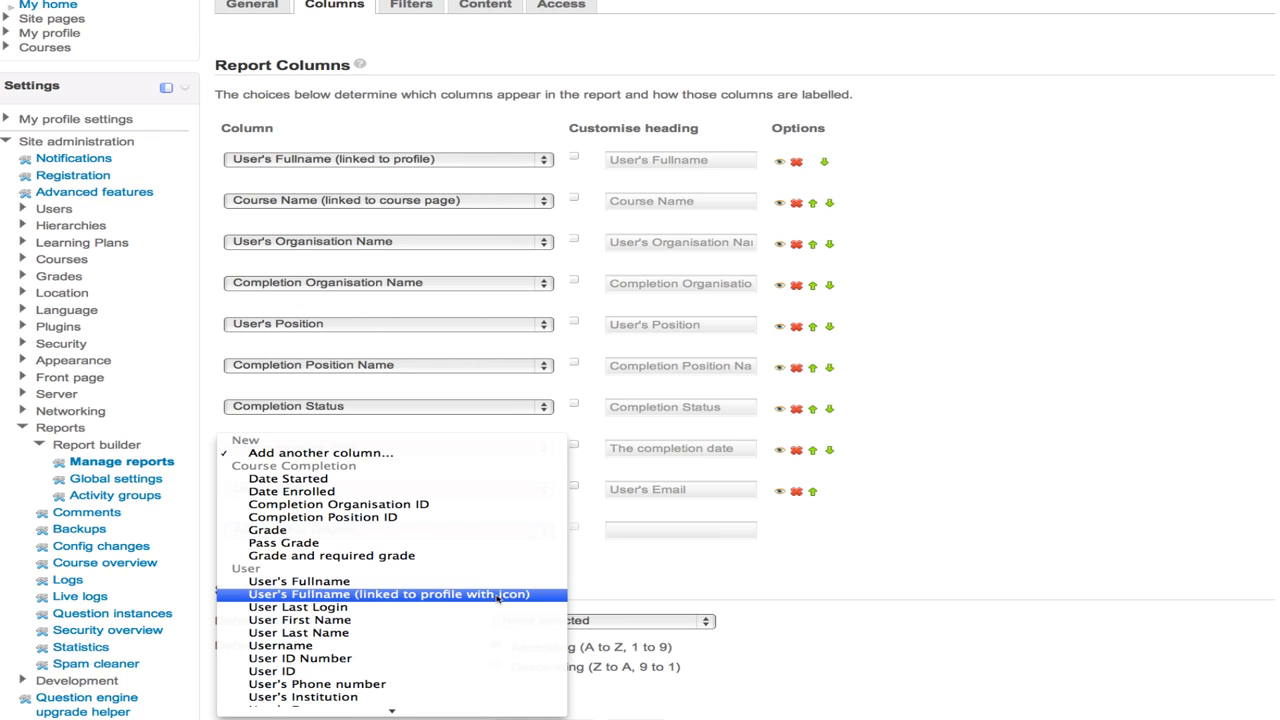
scroll(497, 598, down, 6)
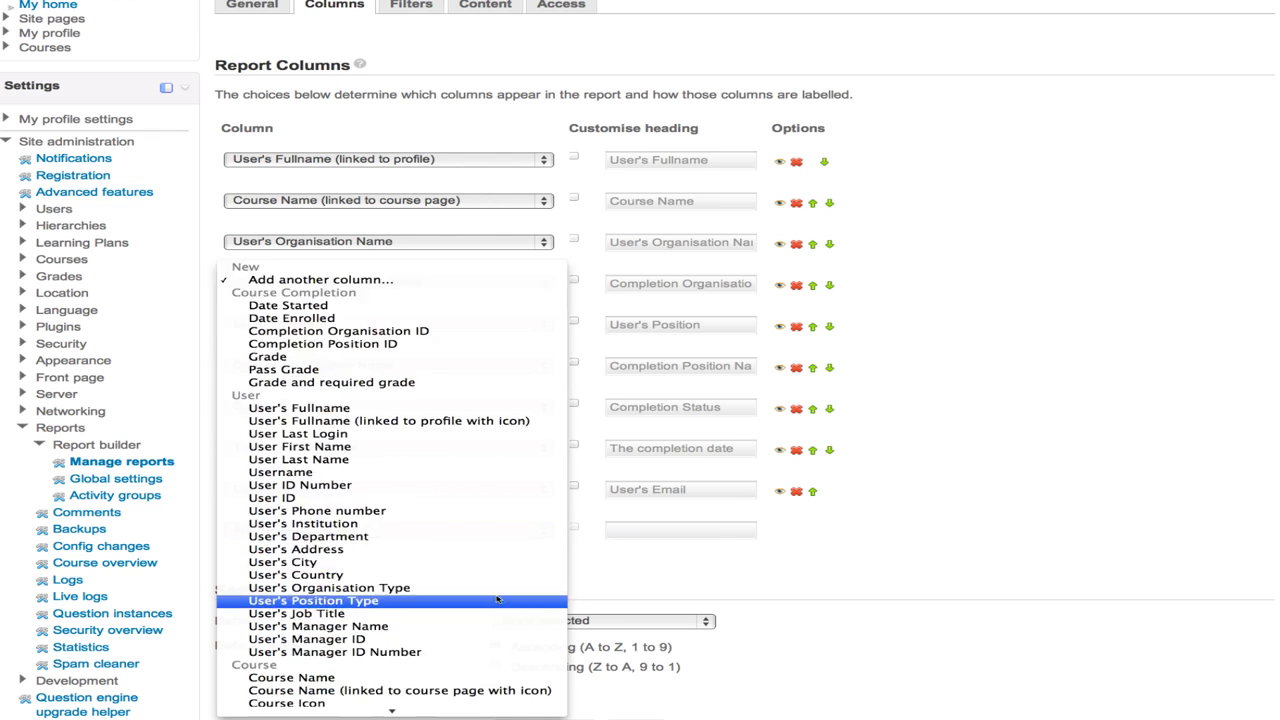
click(443, 627)
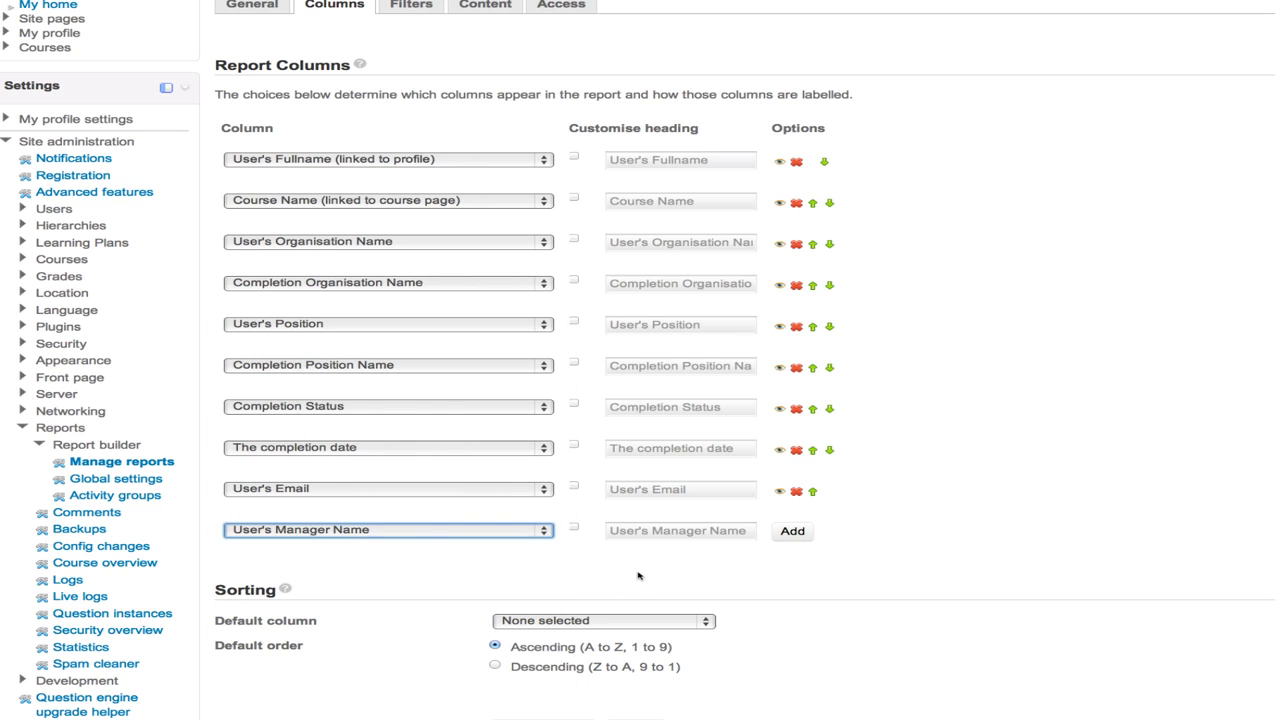
scroll(640, 575, down, 3)
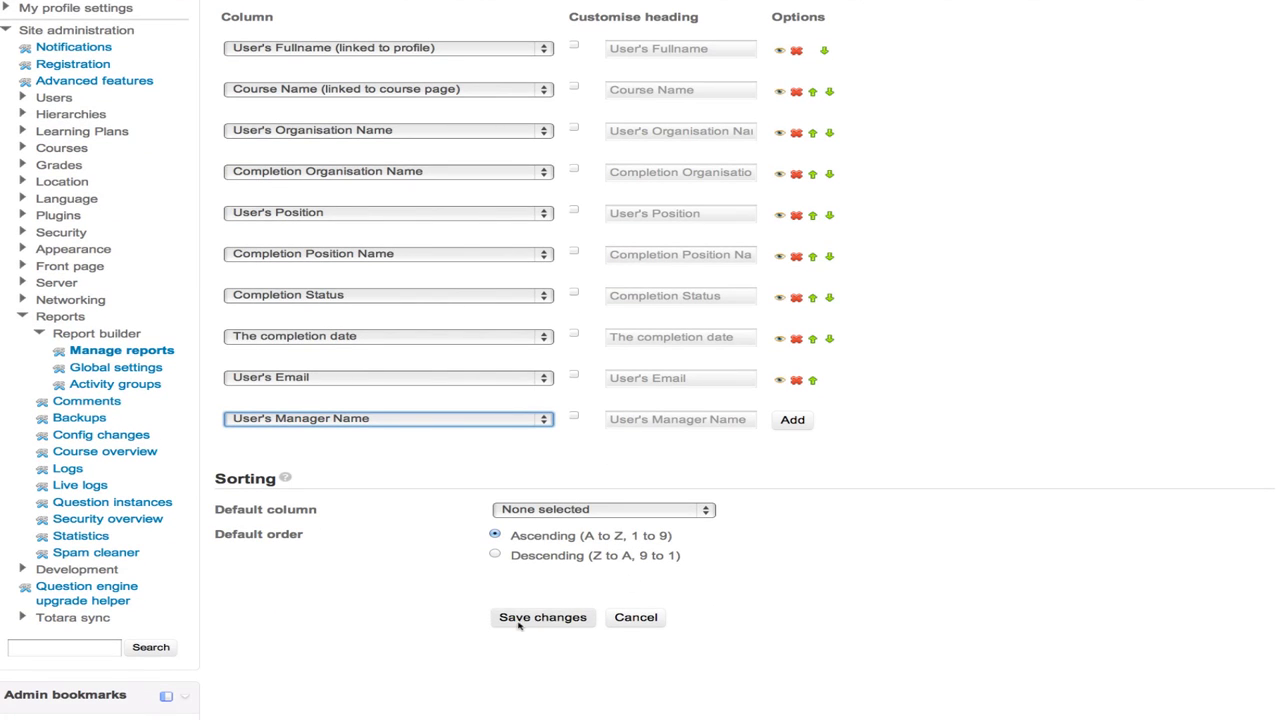
click(519, 620)
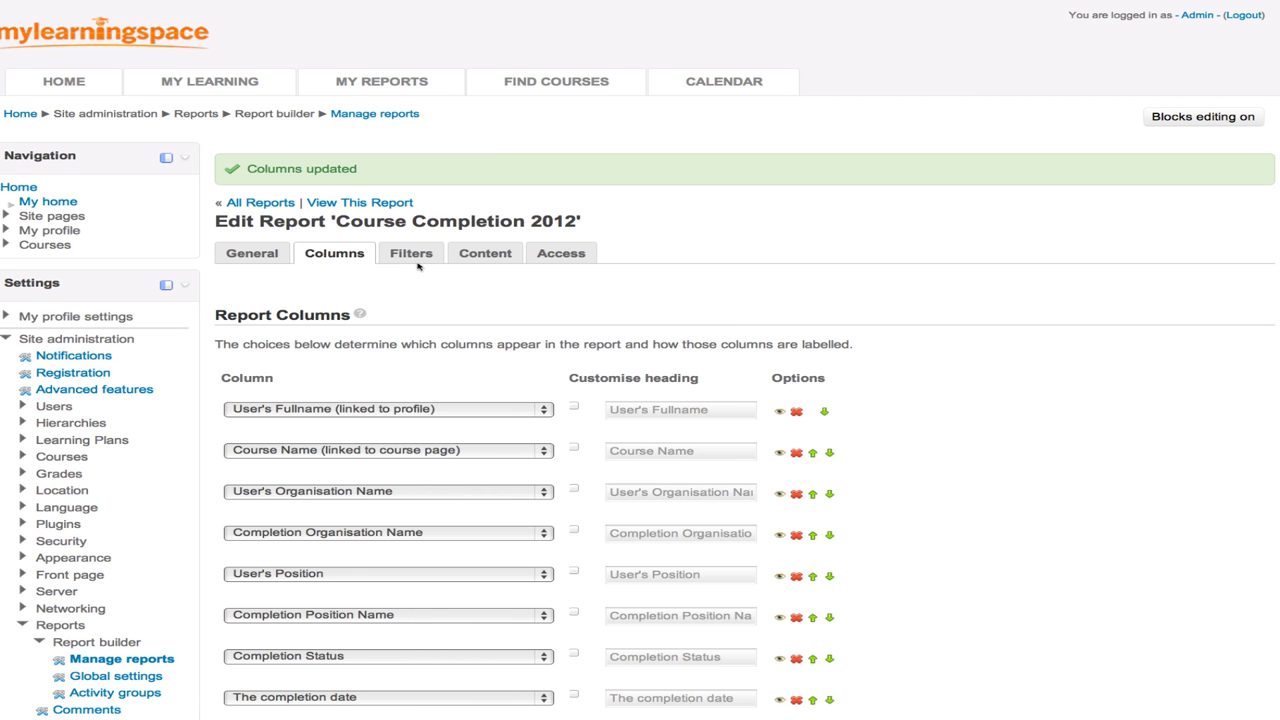
- Open the report's Filters tab and review its search fields
click(414, 257)
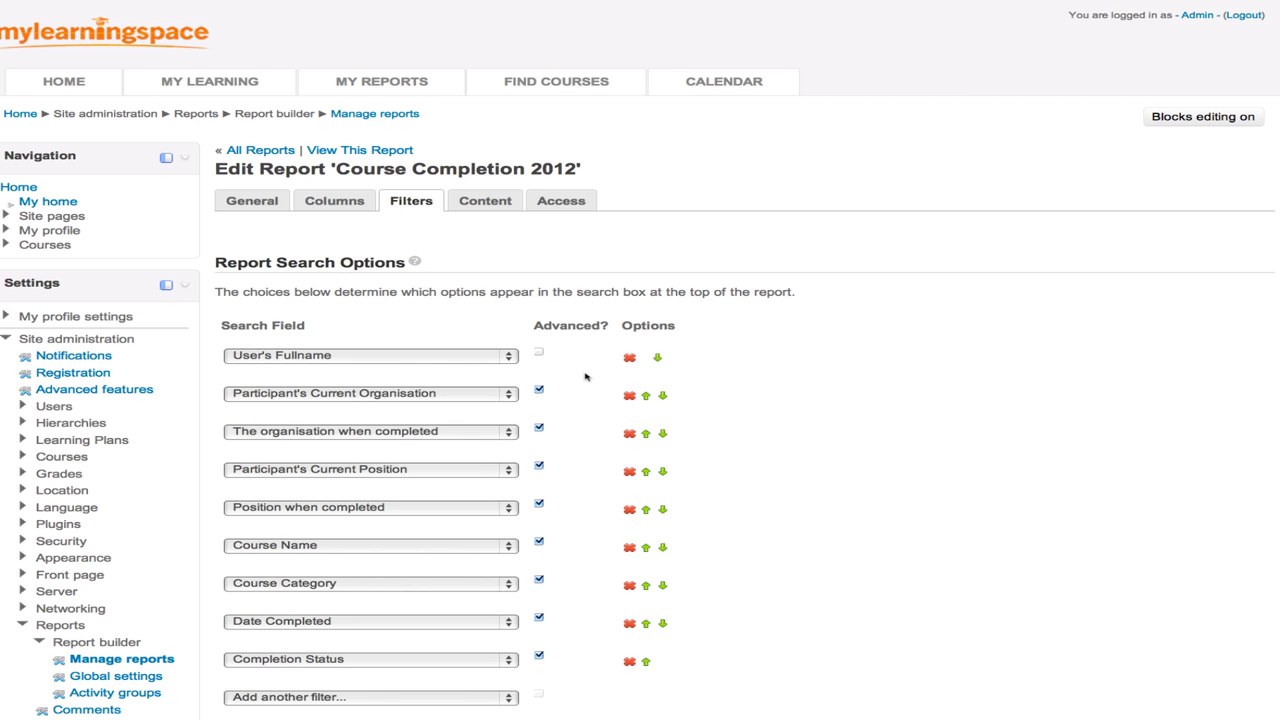
scroll(585, 376, down, 1)
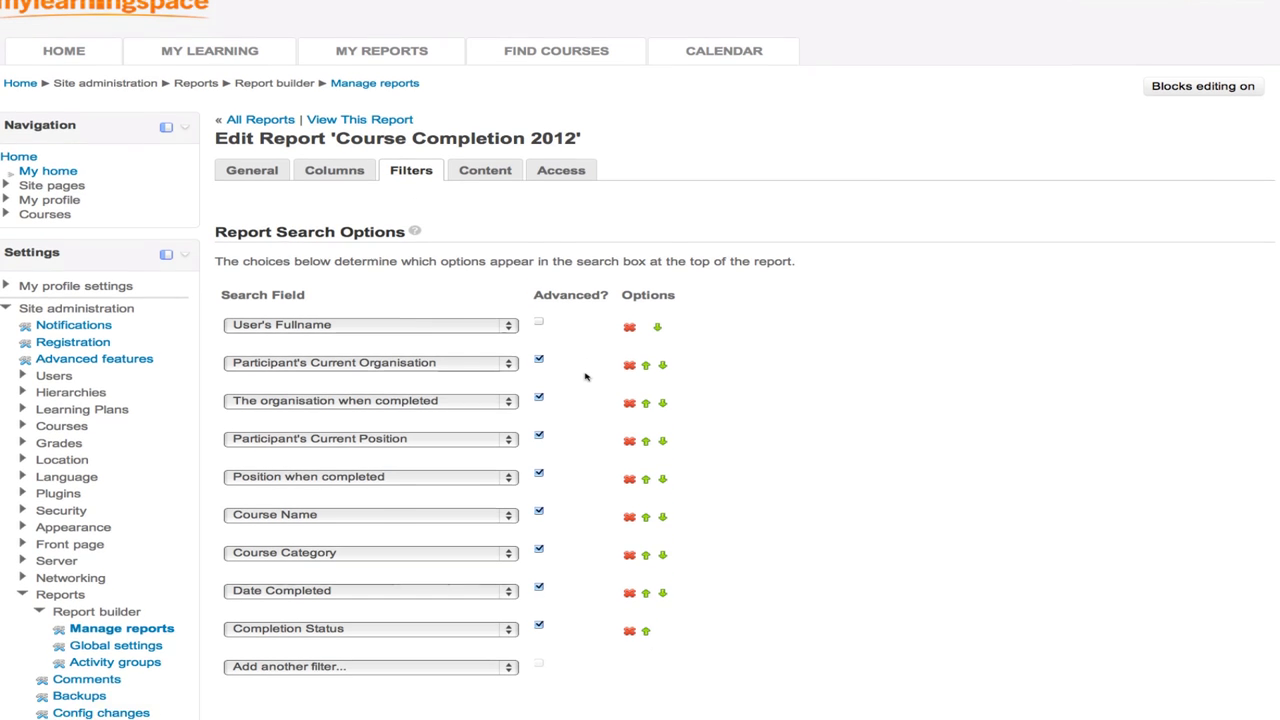
scroll(586, 371, up, 1)
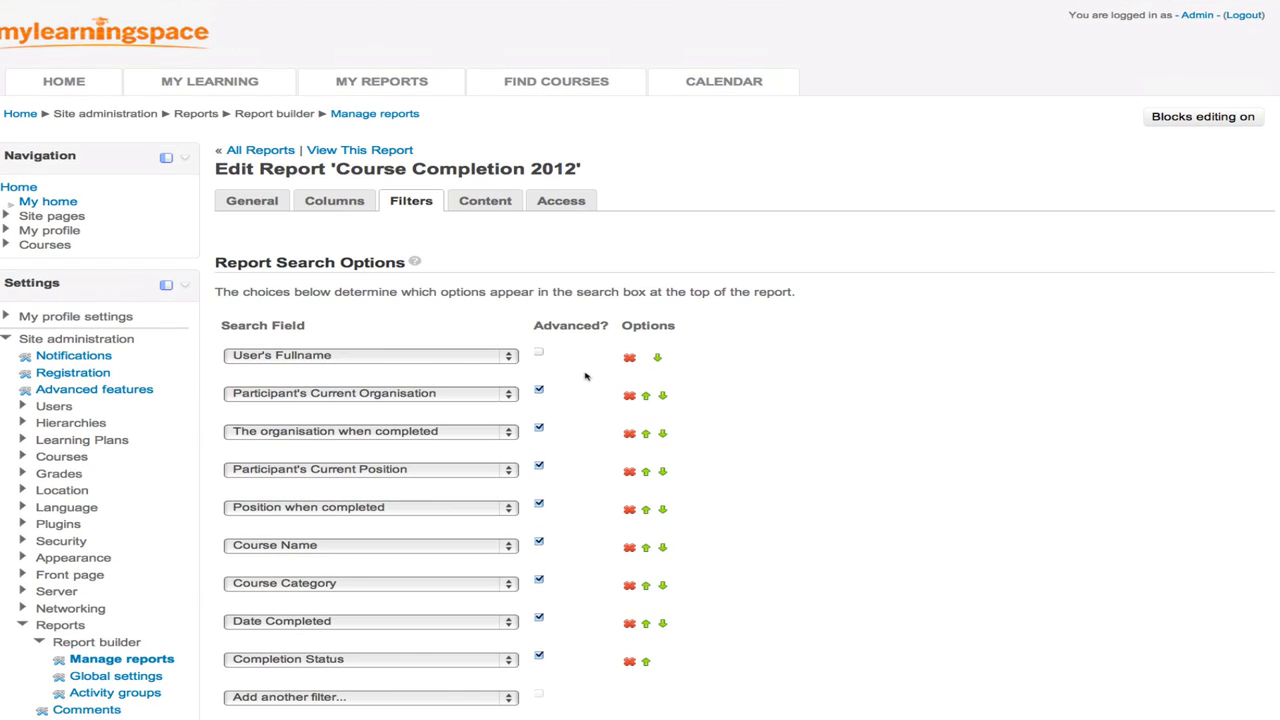
- Open the Content tab and scroll through the report's content control options
click(488, 202)
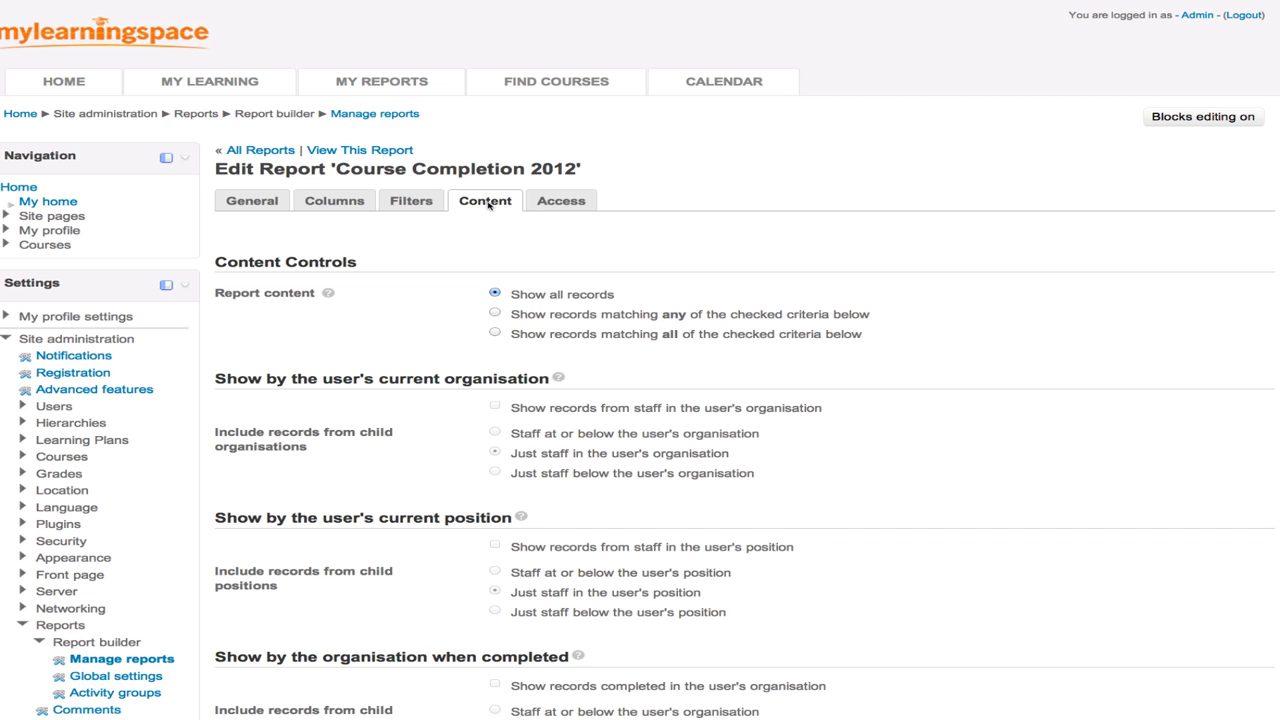
scroll(488, 205, down, 3)
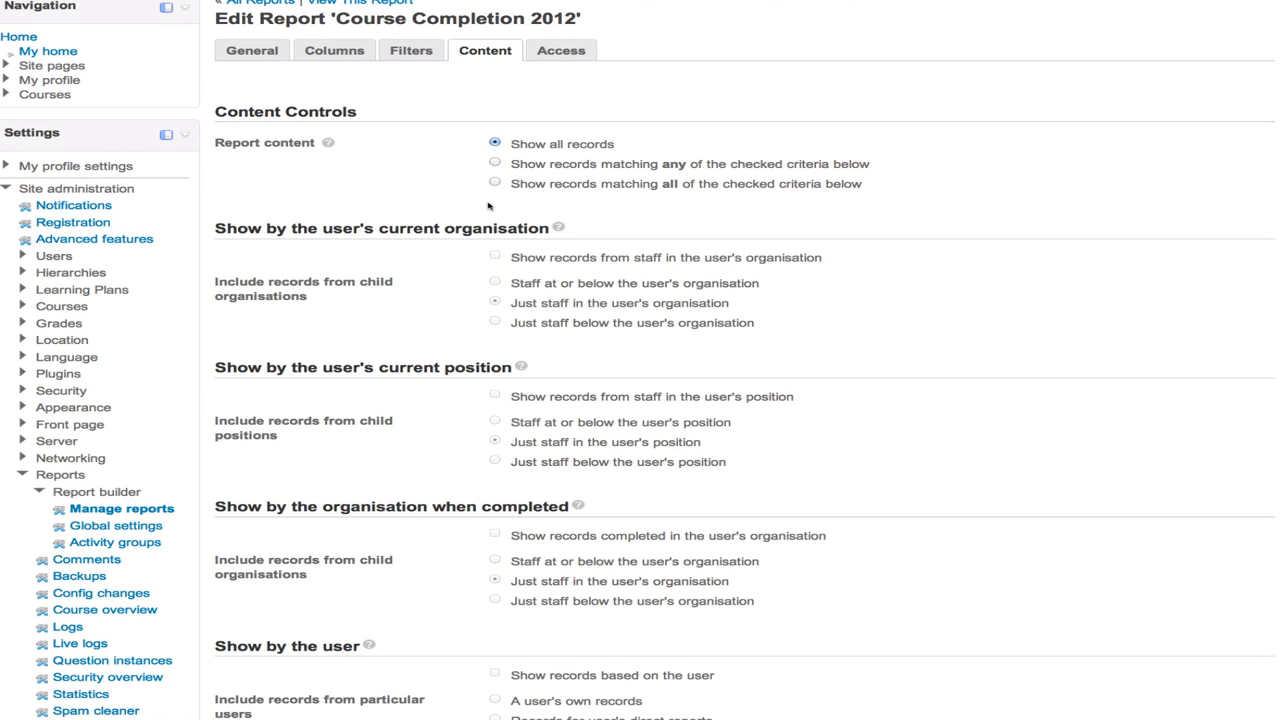
scroll(488, 205, down, 3)
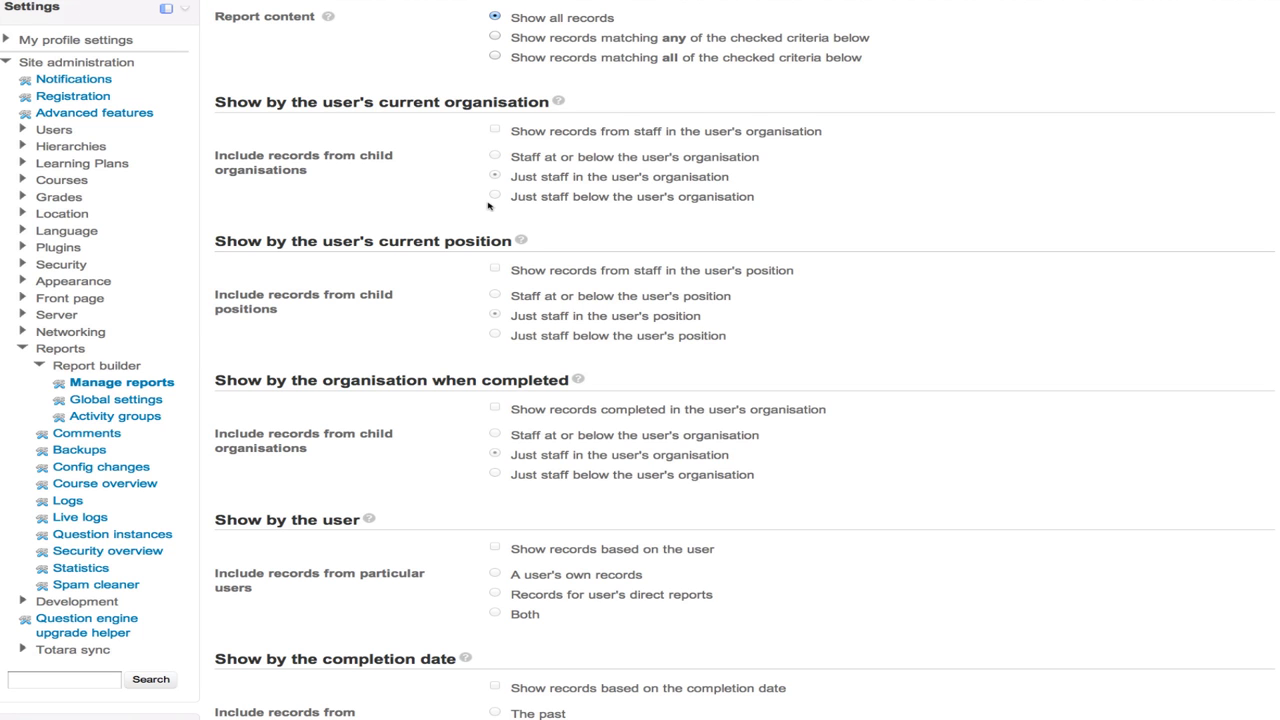
scroll(488, 205, down, 3)
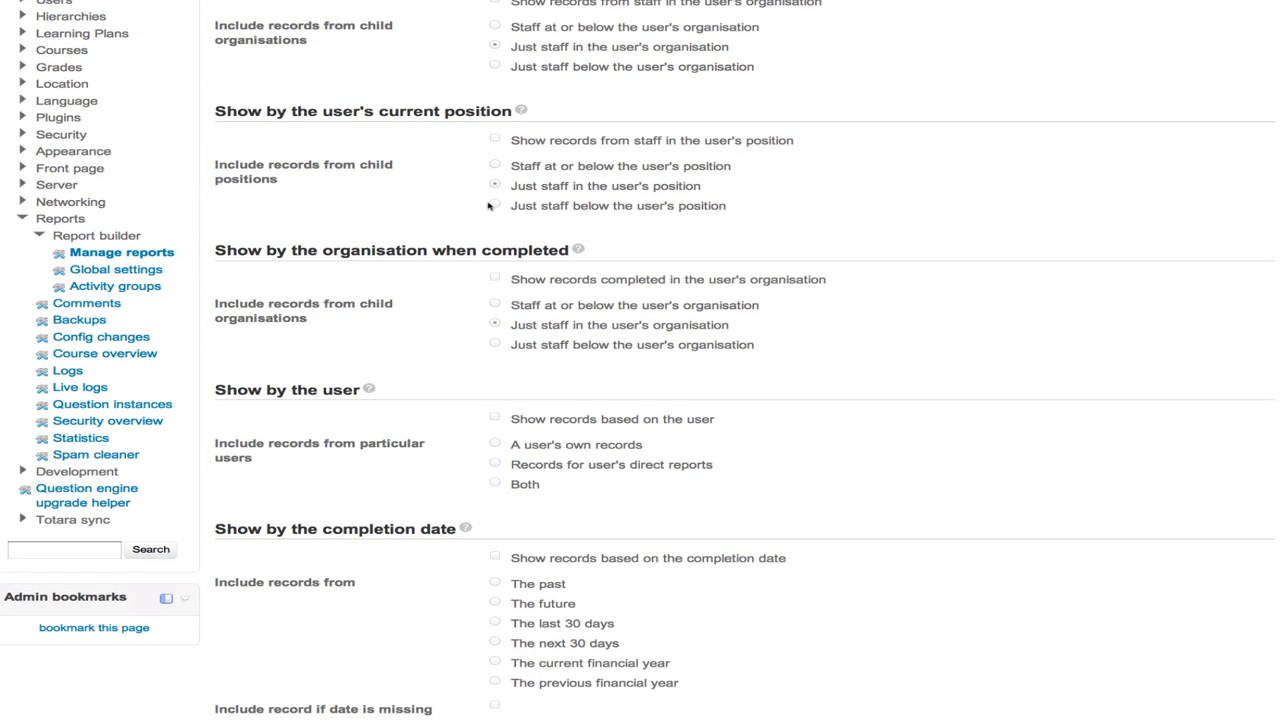
scroll(488, 206, down, 3)
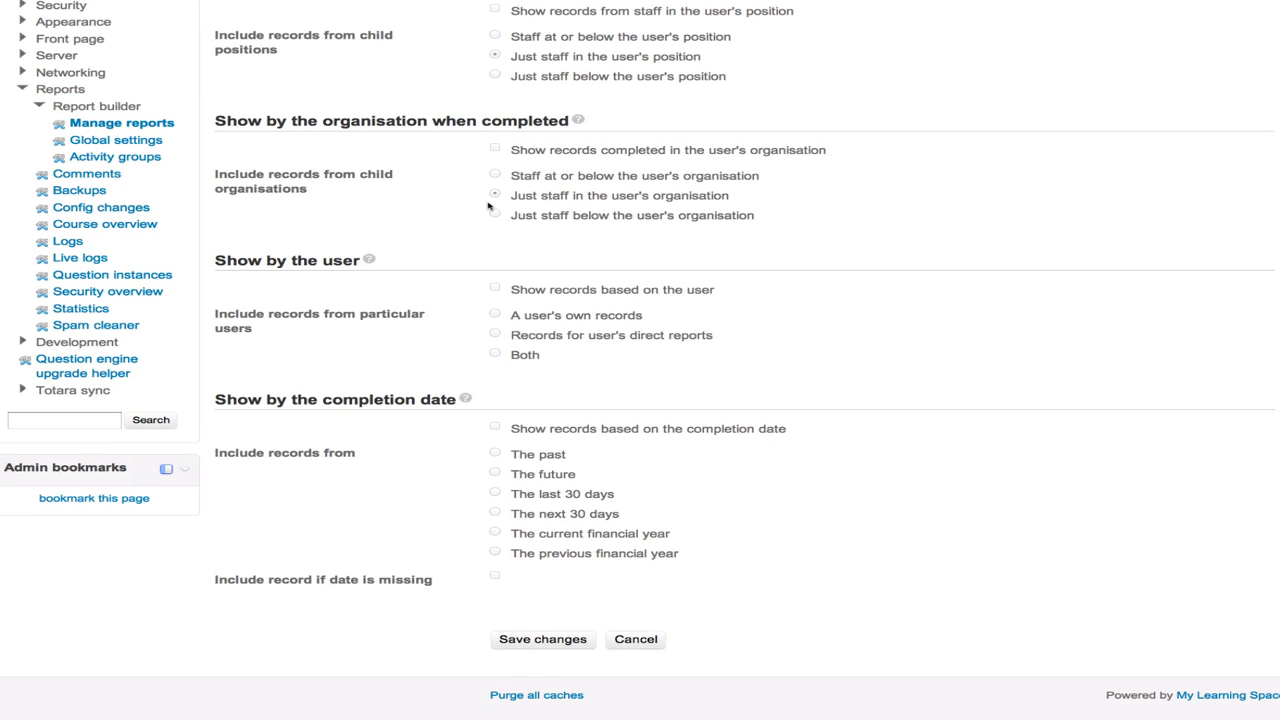
scroll(488, 206, up, 10)
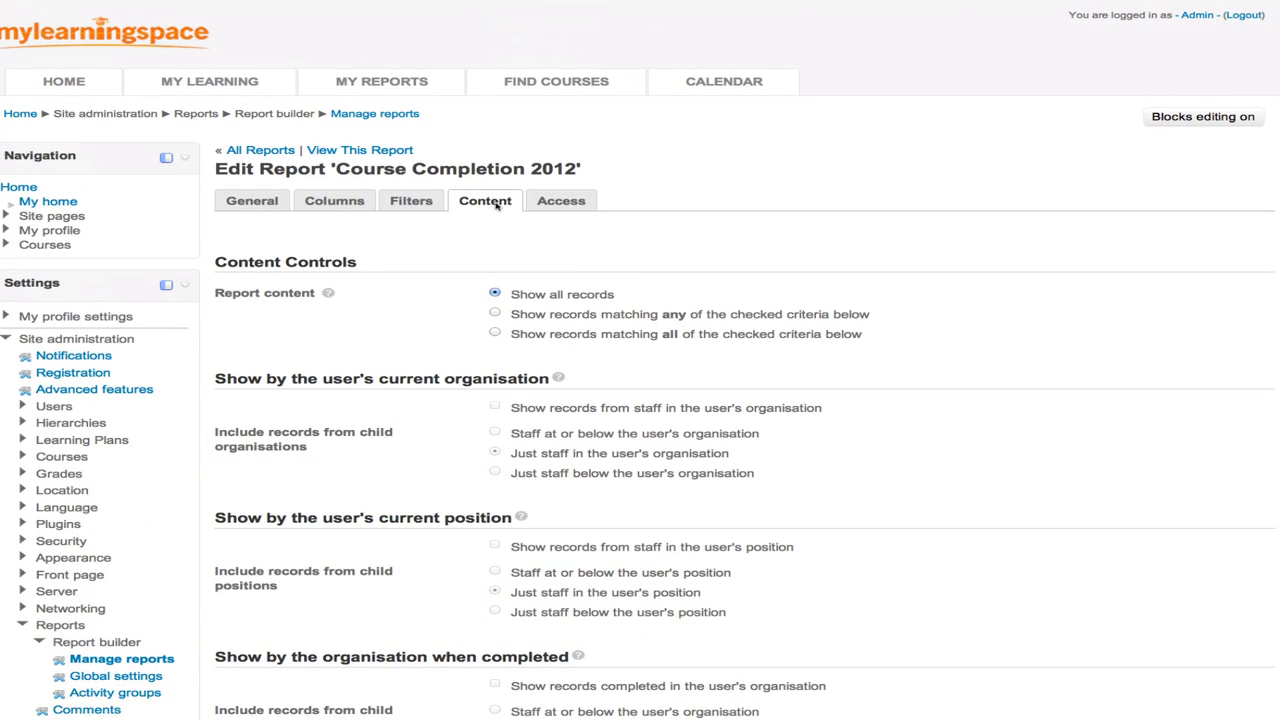
- On the Access tab, tick the Staff Manager and Demo Admin roles and save
click(567, 203)
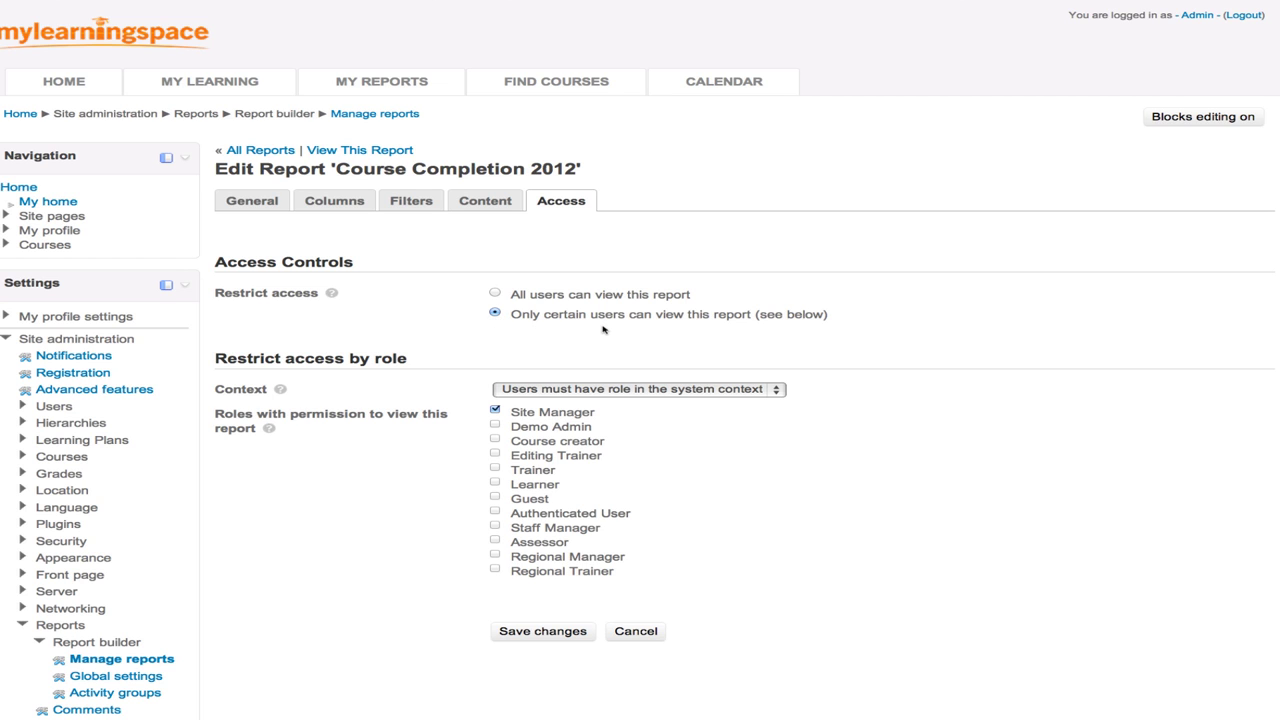
scroll(603, 329, down, 3)
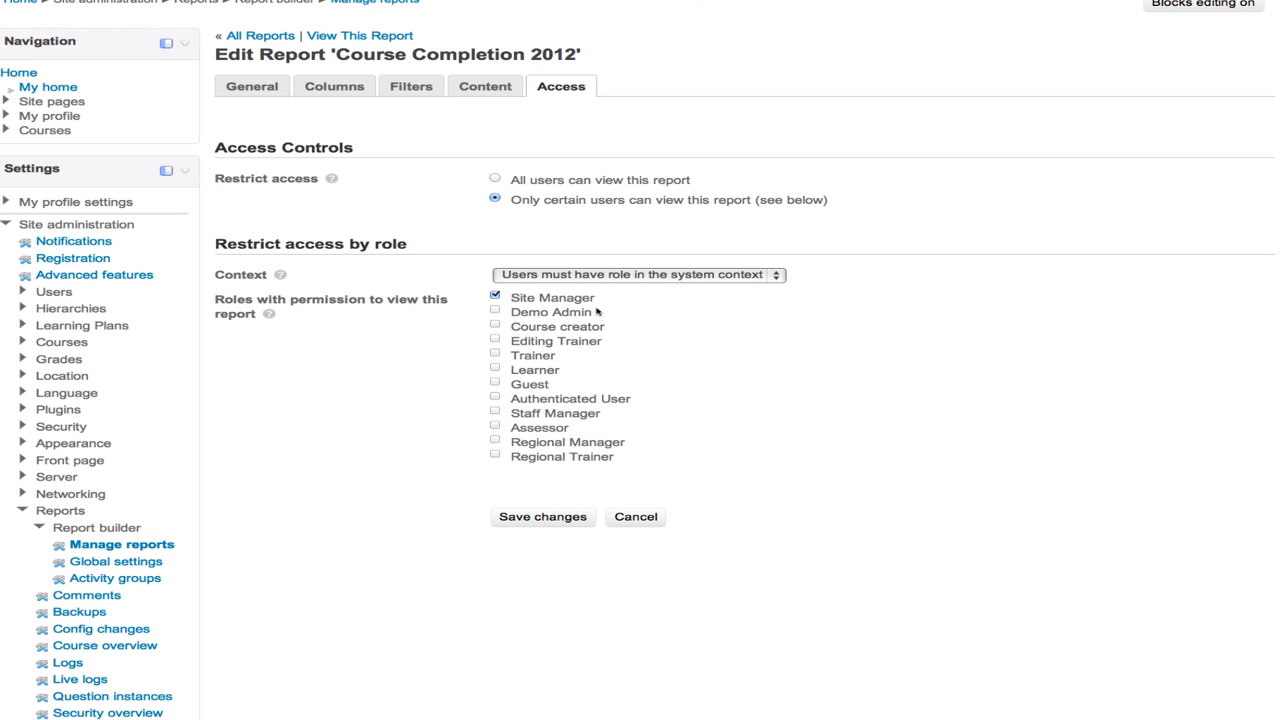
click(495, 411)
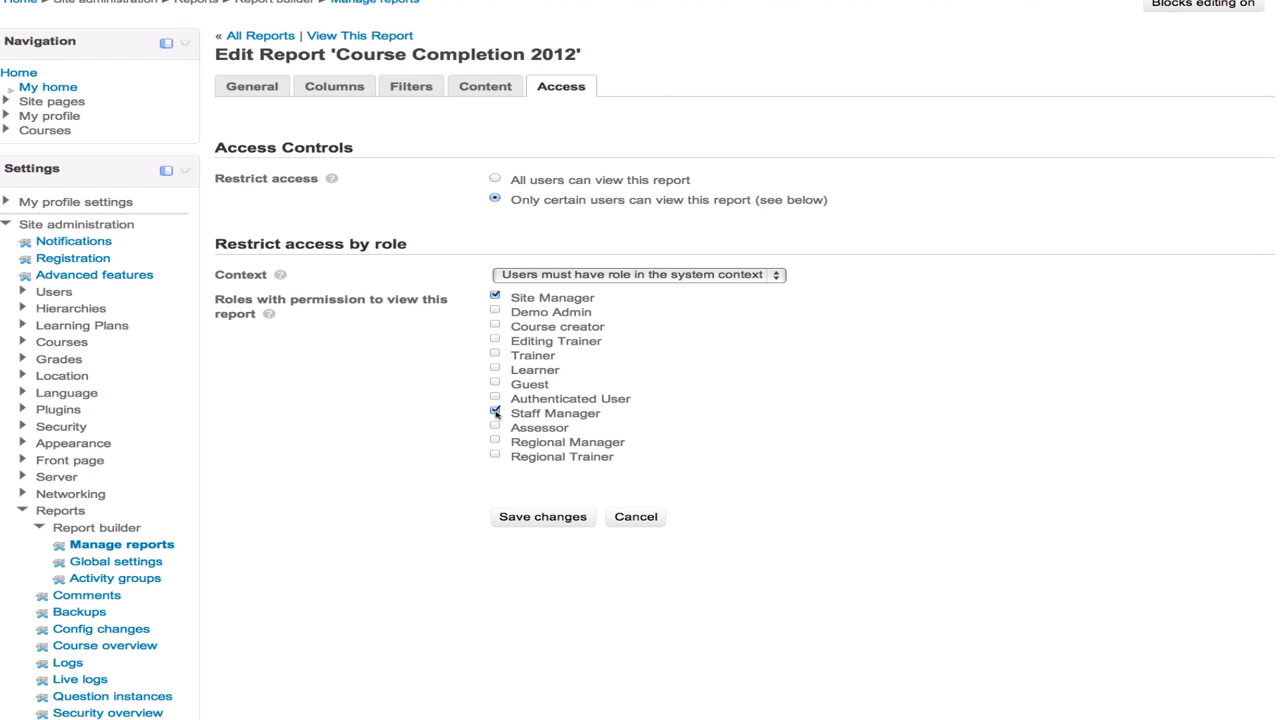
click(496, 311)
click(523, 518)
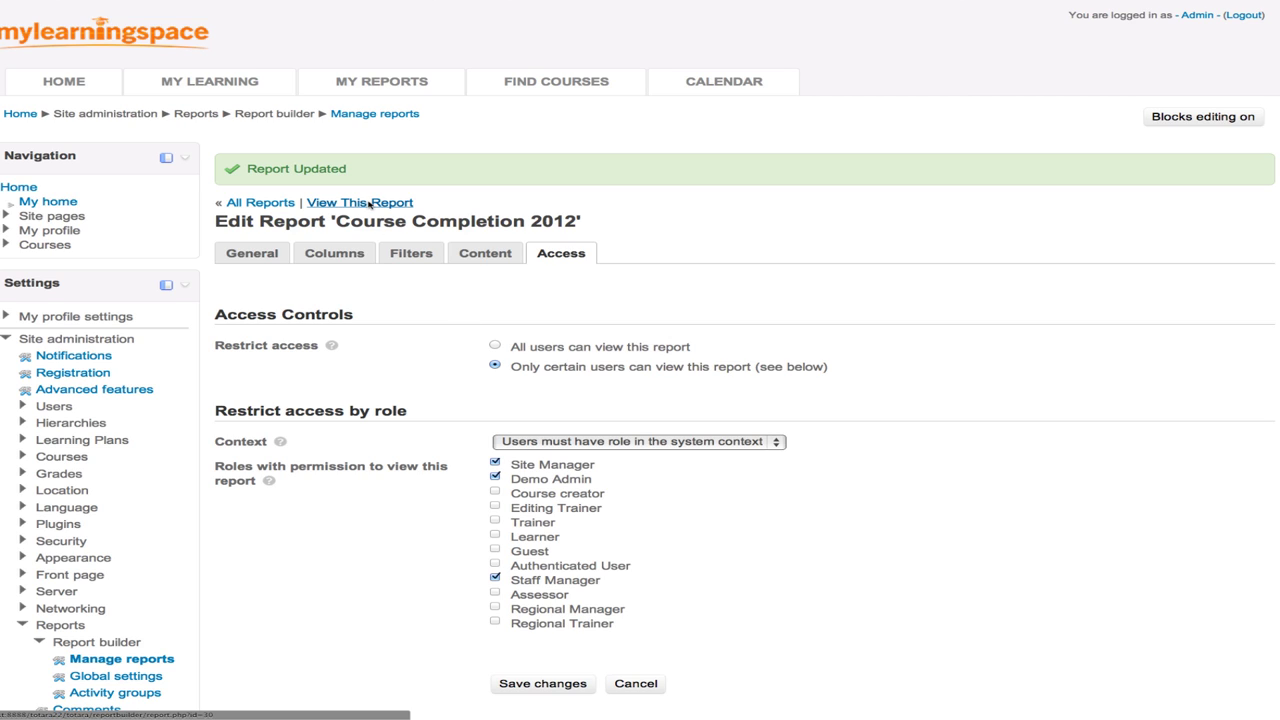
click(369, 205)
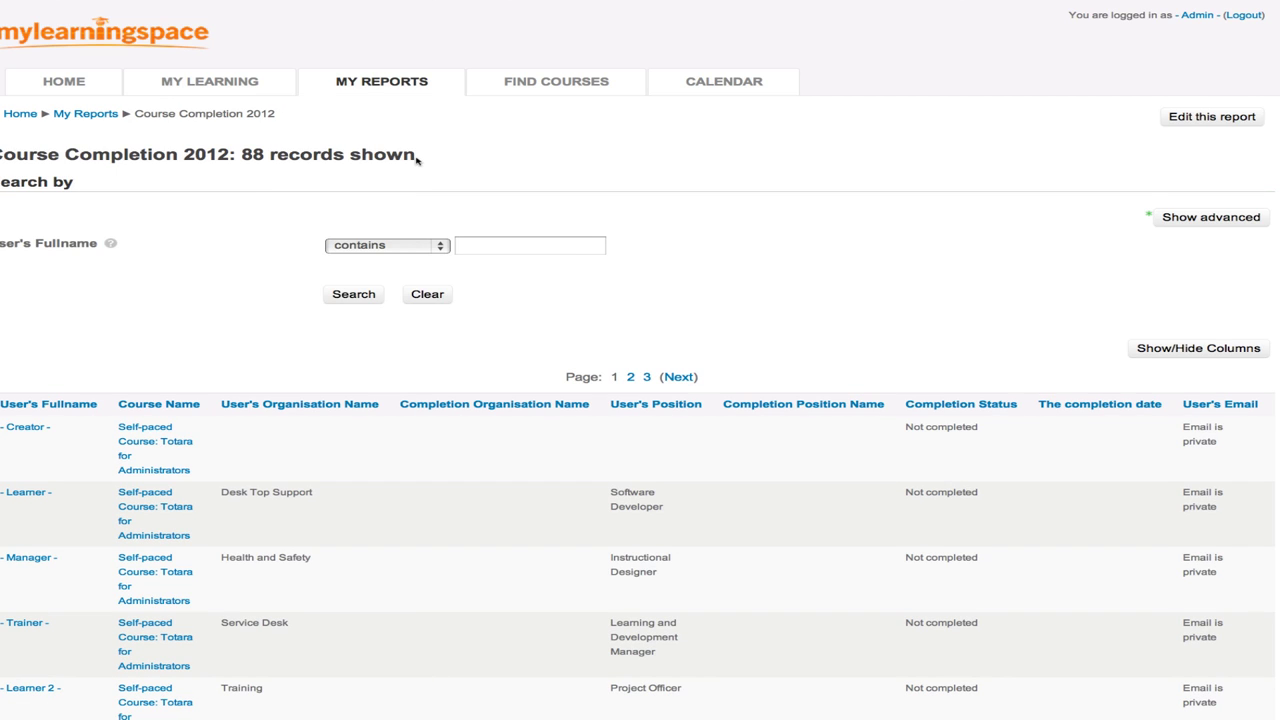
drag(419, 160, 4, 150)
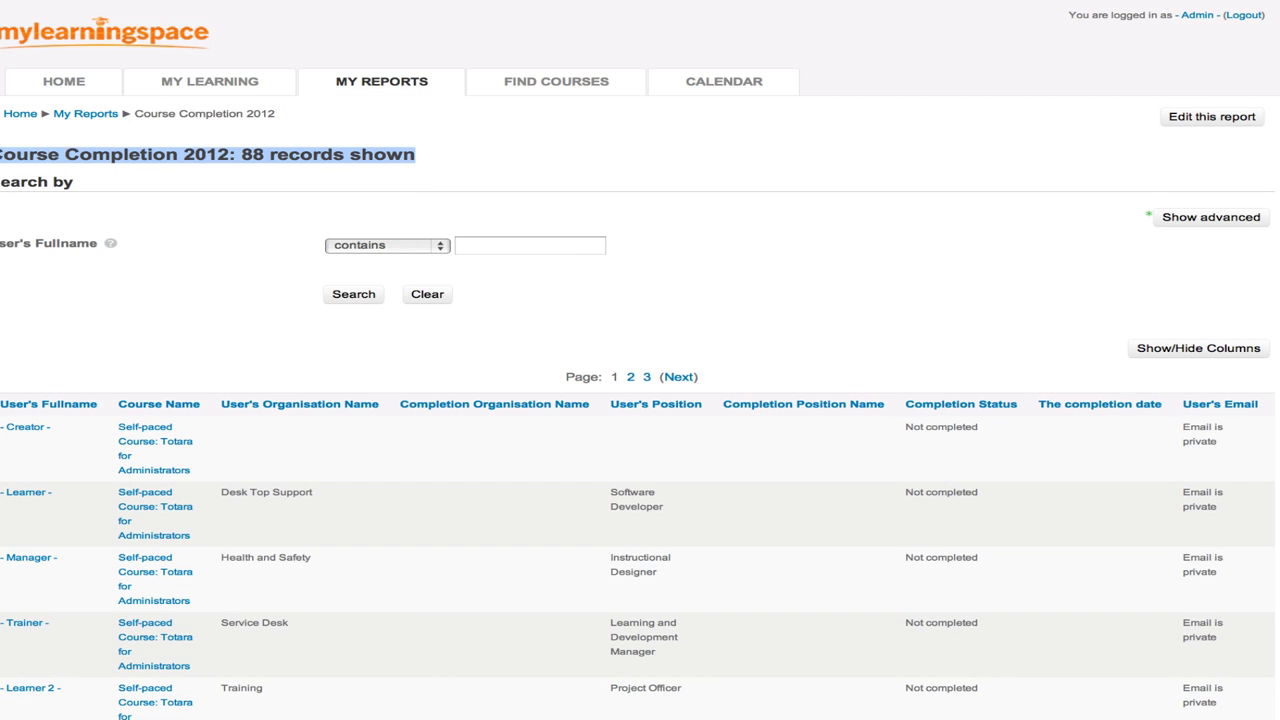
scroll(218, 283, down, 3)
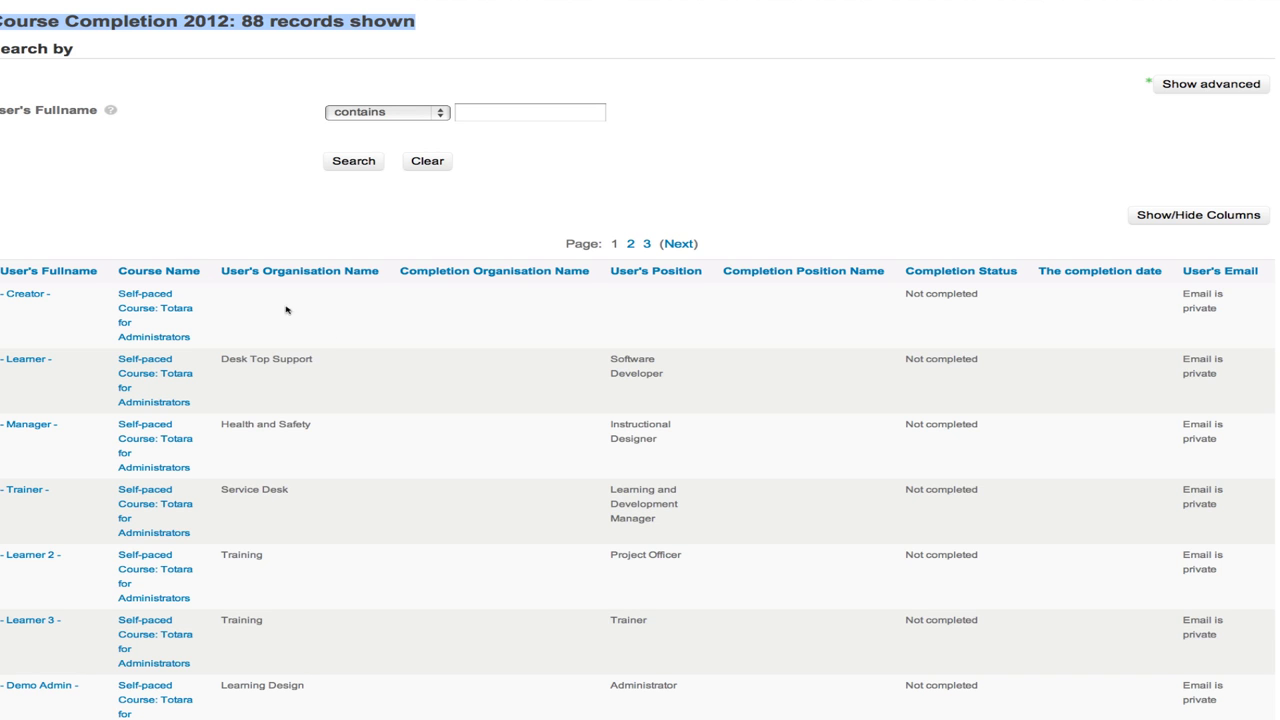
scroll(407, 356, right, 3)
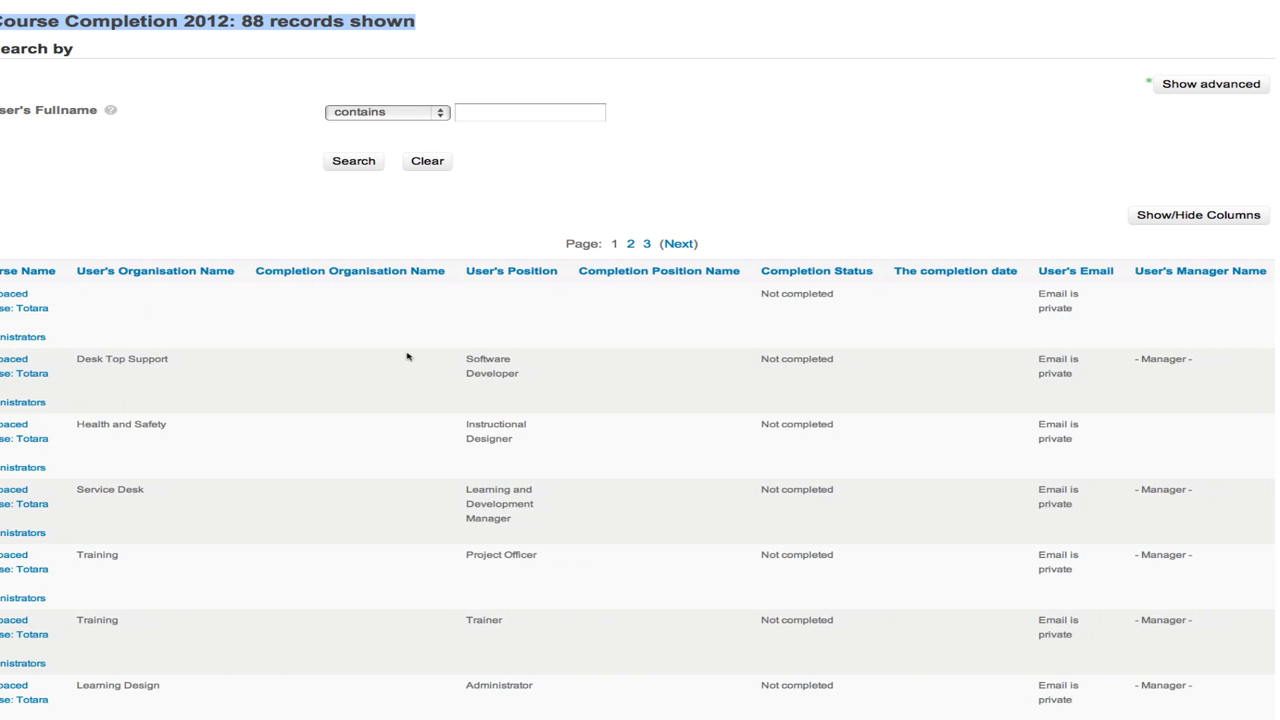
scroll(407, 356, left, 3)
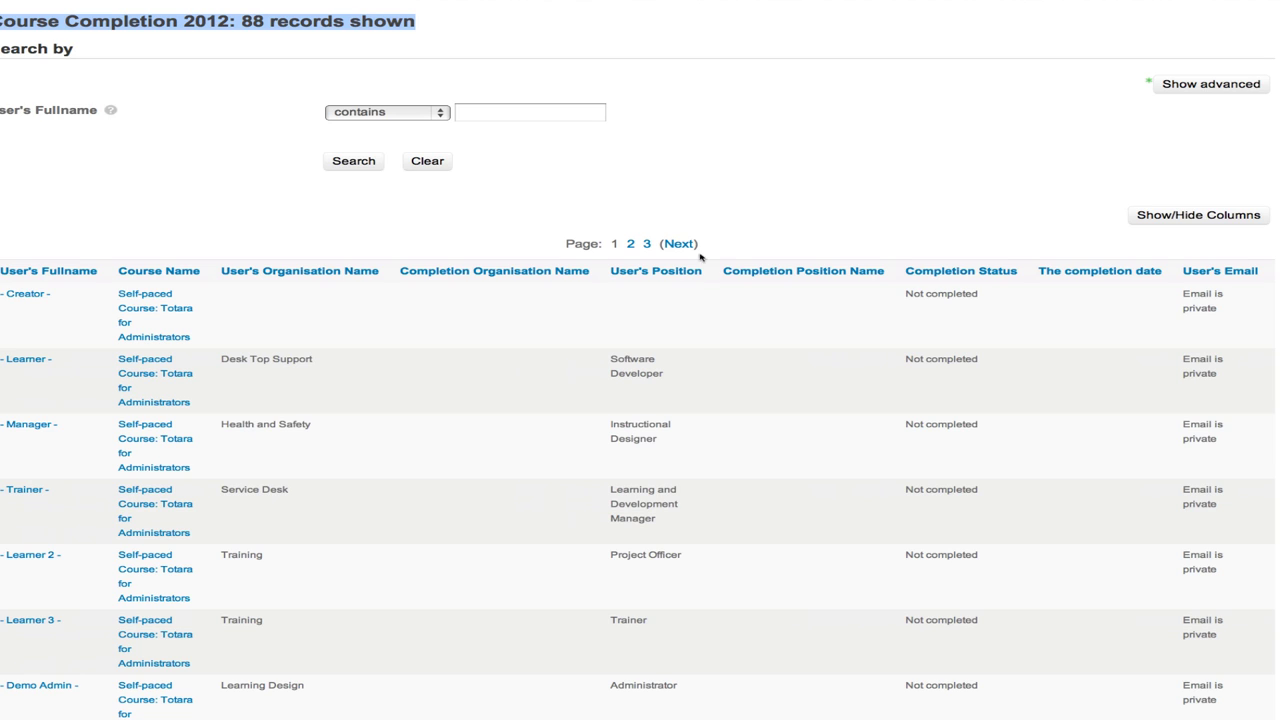
- Filter the report to Completion Status equal to Completed, keeping Excel as the export format
click(1174, 86)
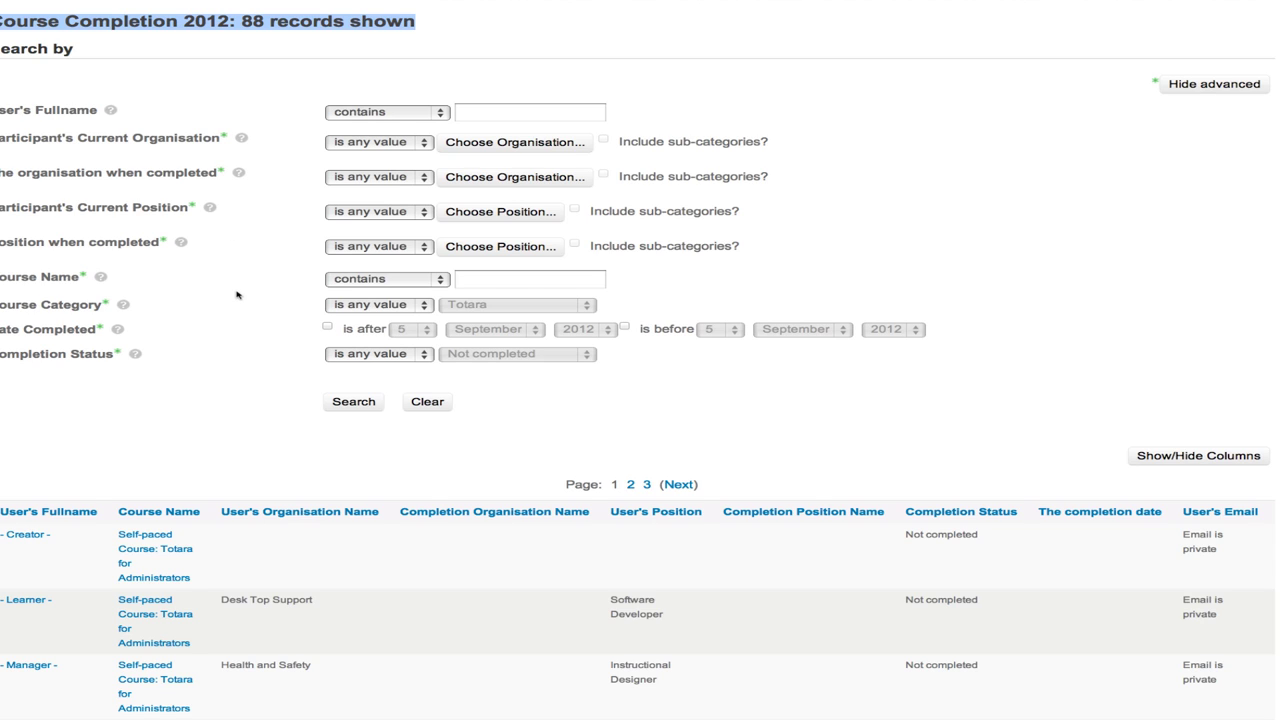
click(389, 359)
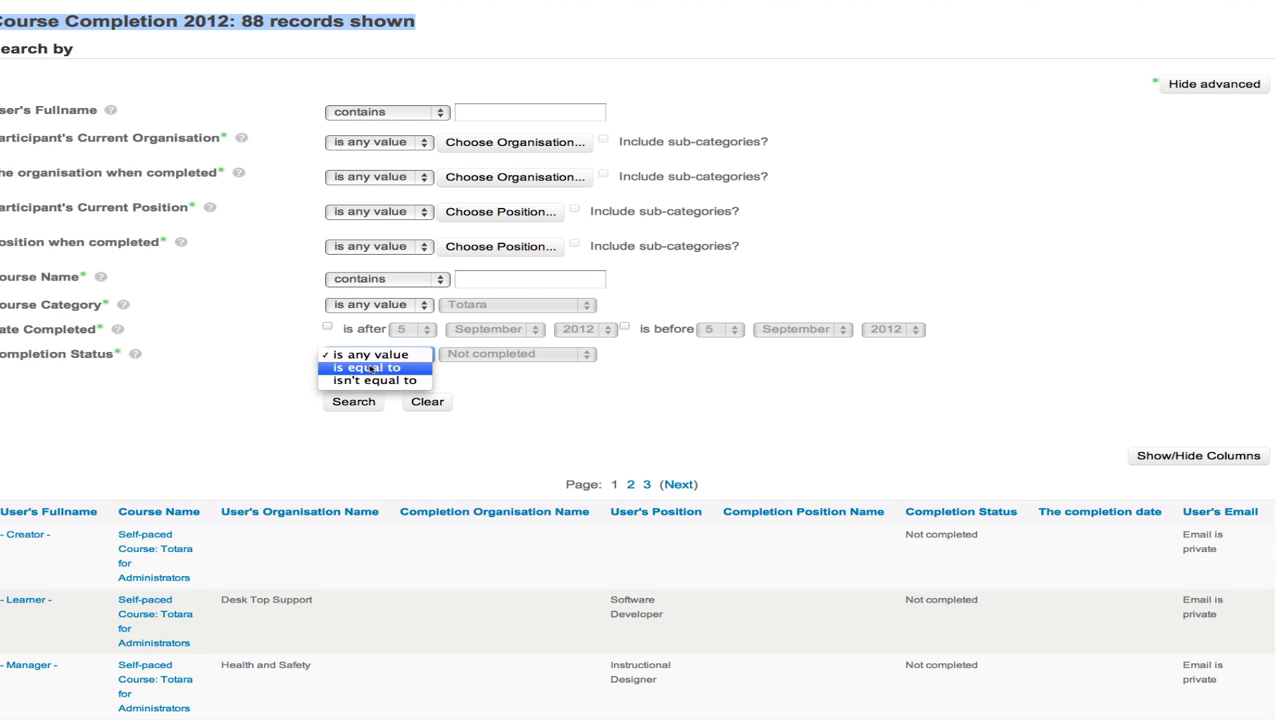
click(370, 369)
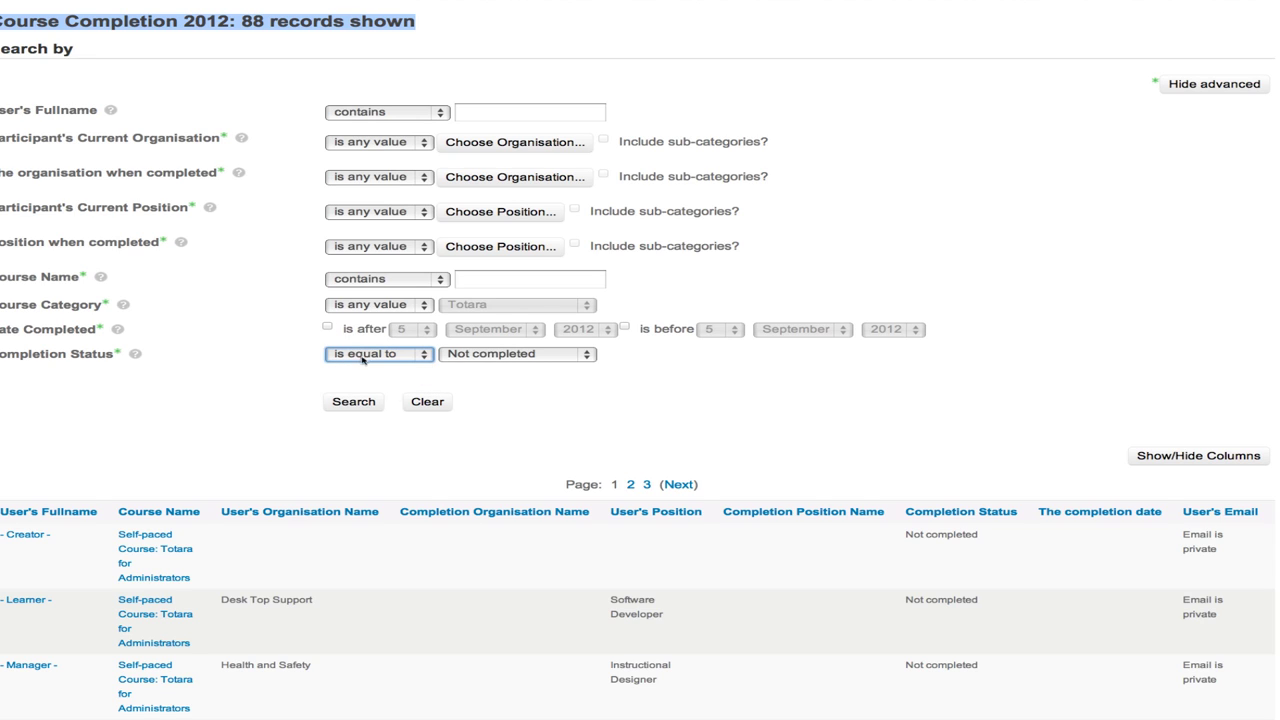
click(492, 357)
click(480, 368)
click(352, 402)
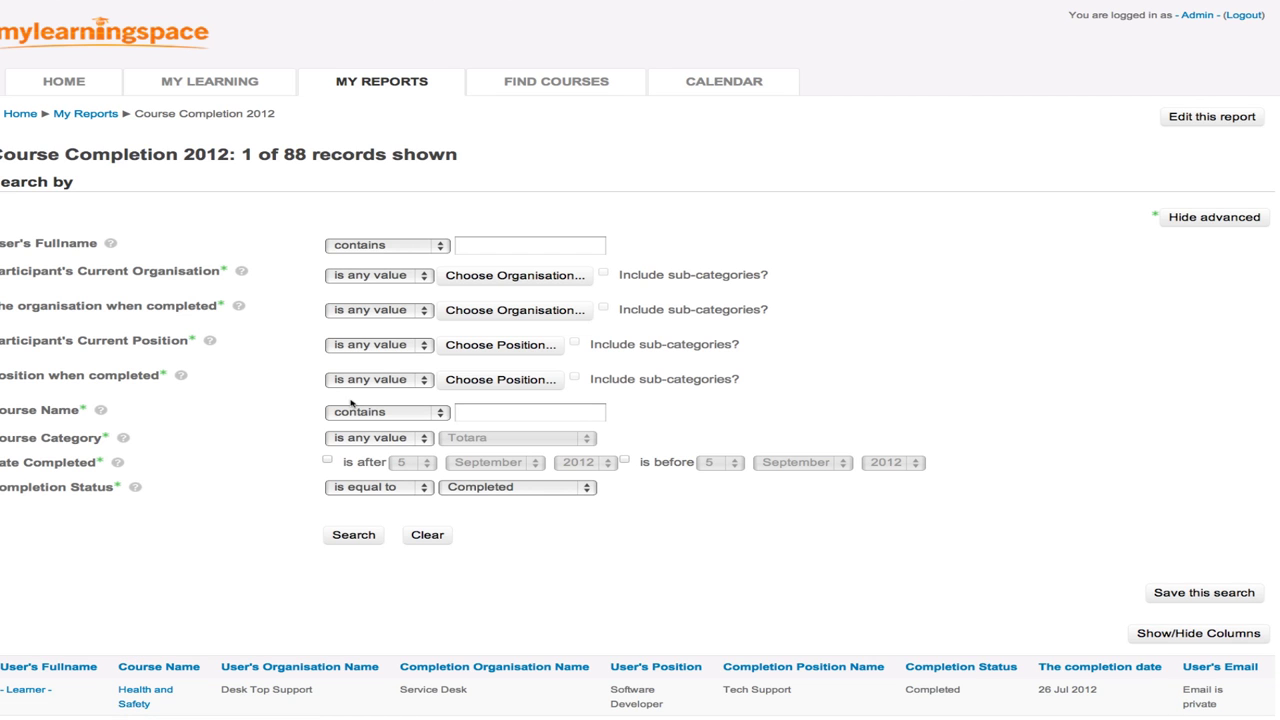
scroll(350, 403, down, 3)
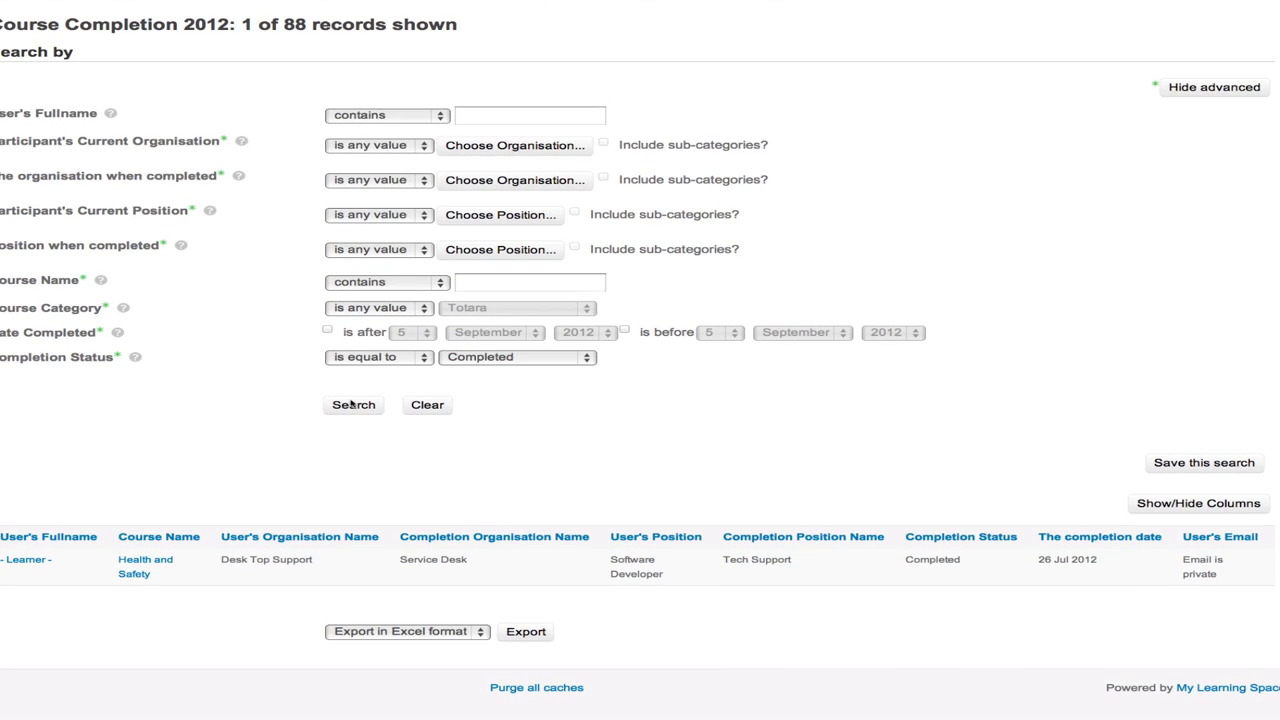
click(381, 635)
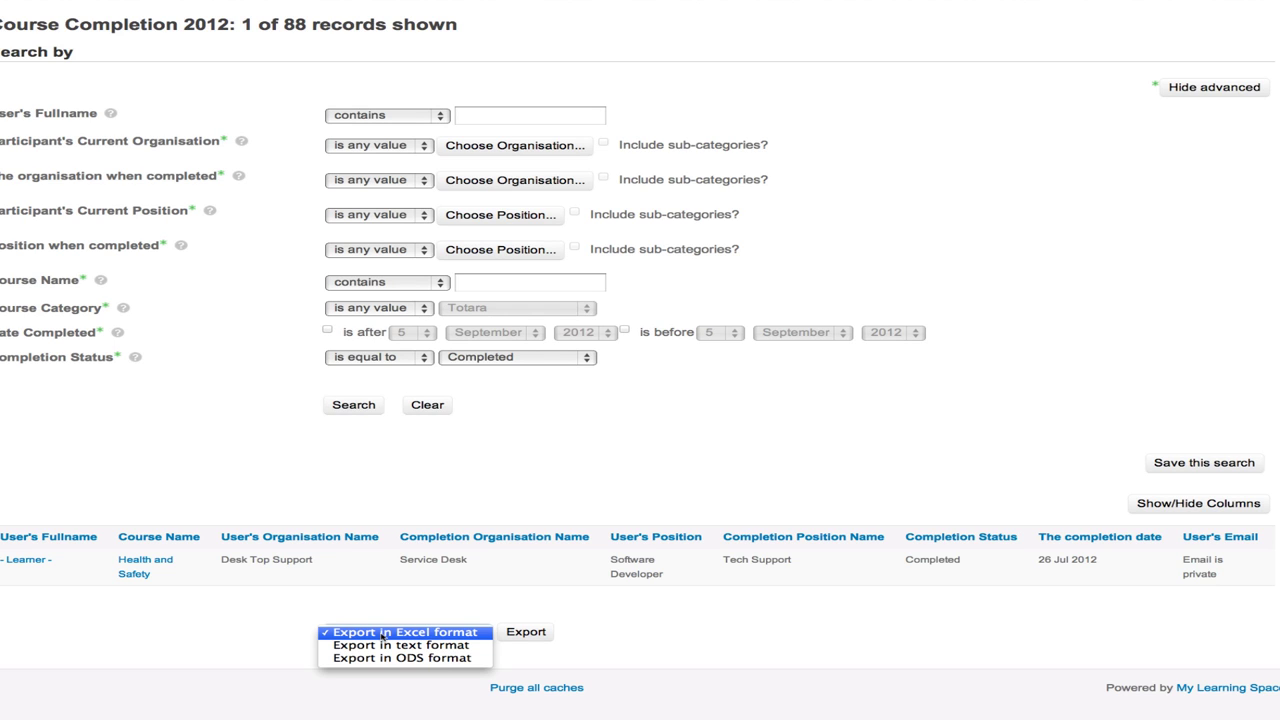
click(712, 627)
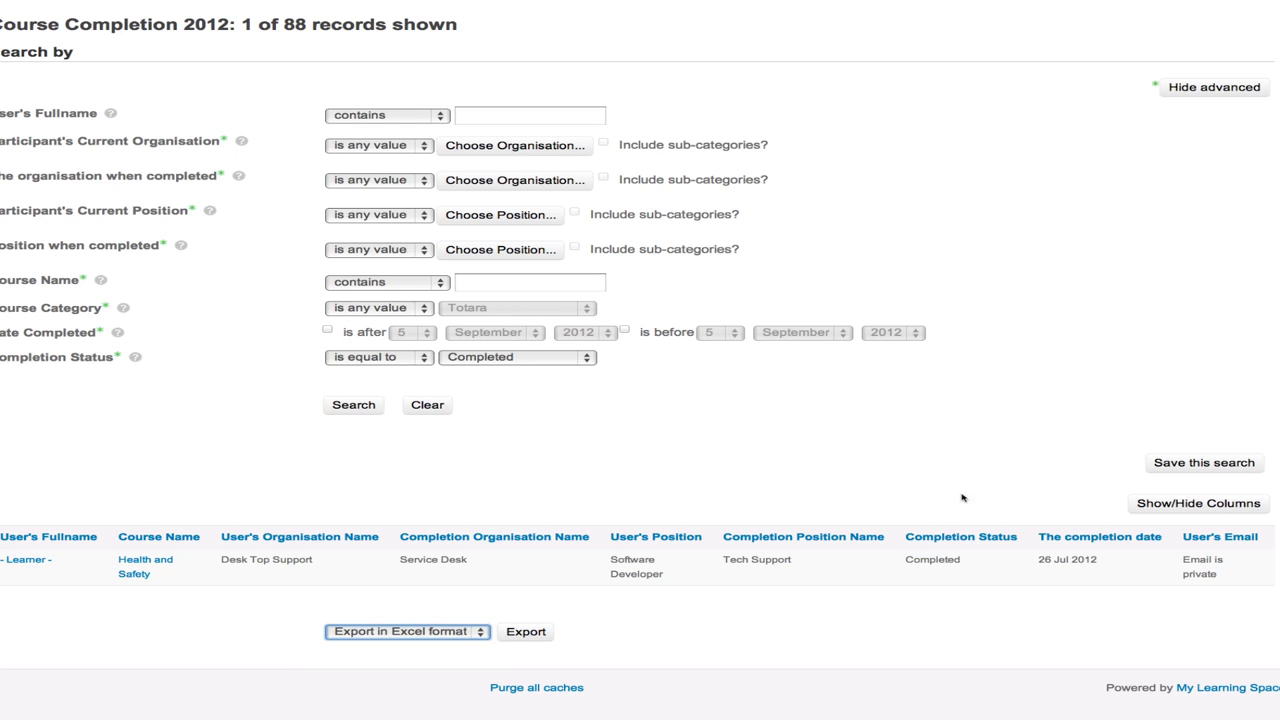
- Save the current filter as a search named 'Completed', visible to other users
click(1194, 466)
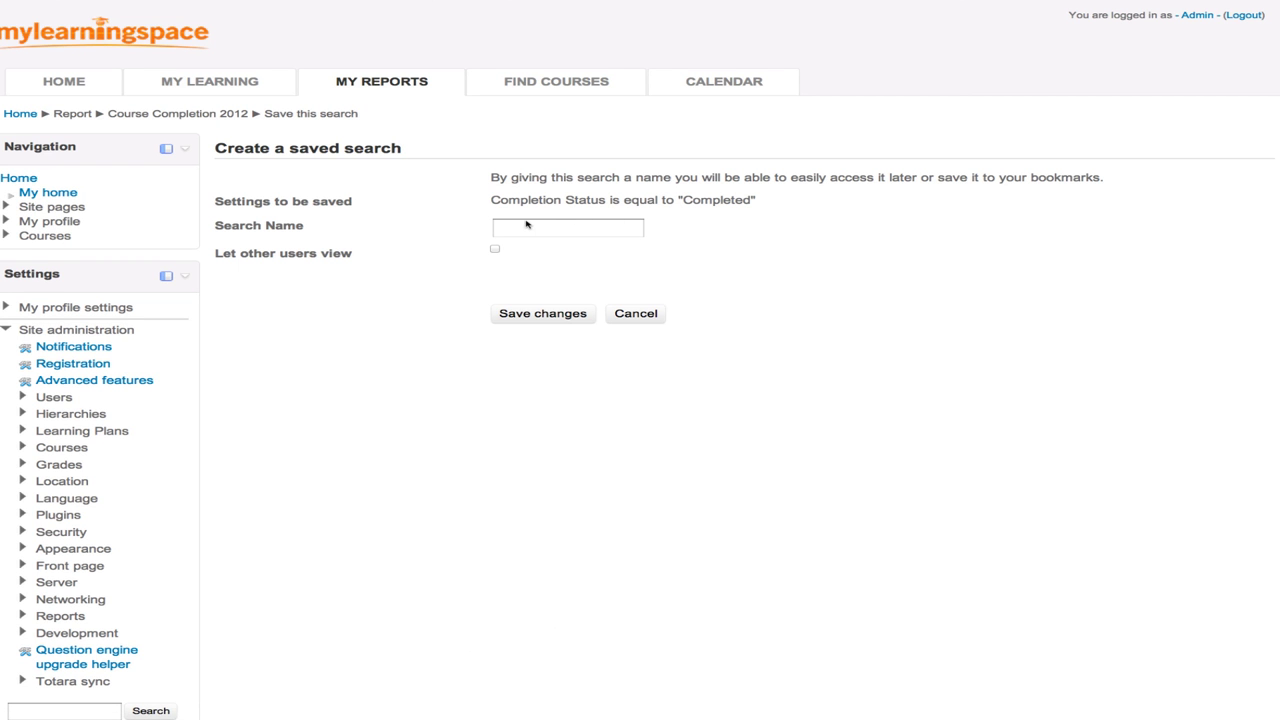
click(527, 224)
text(Completed)
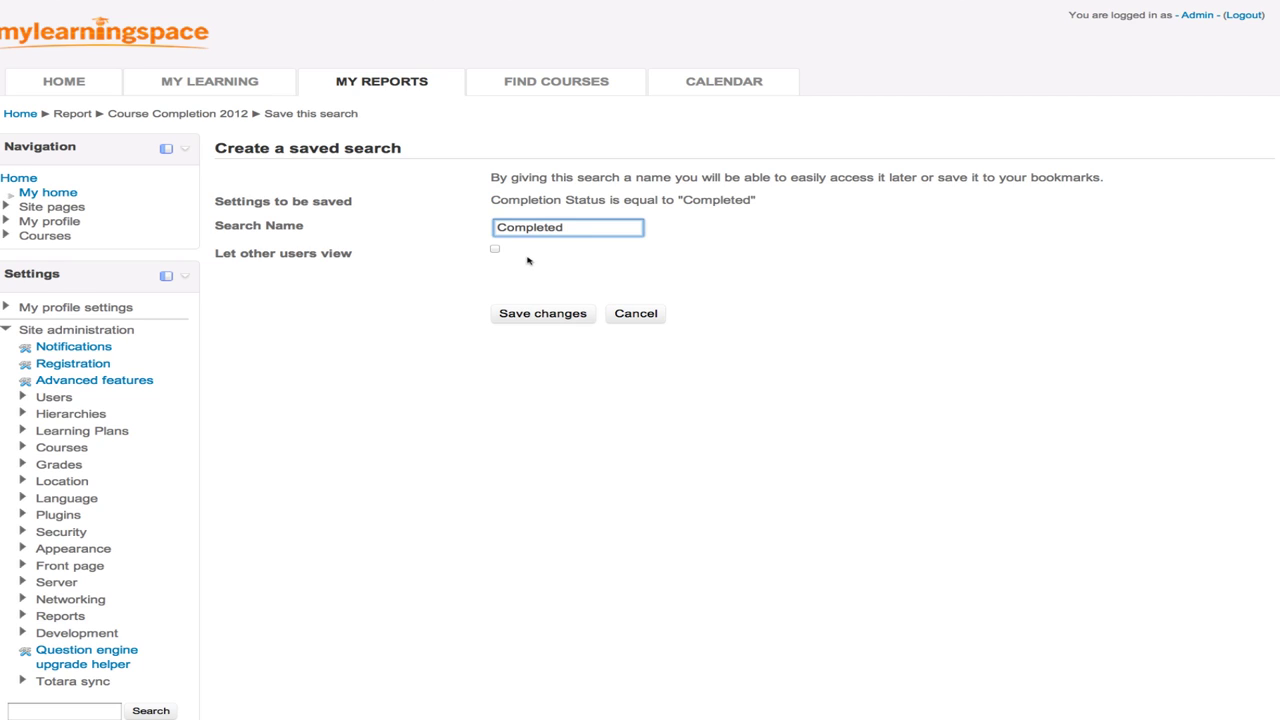
click(494, 249)
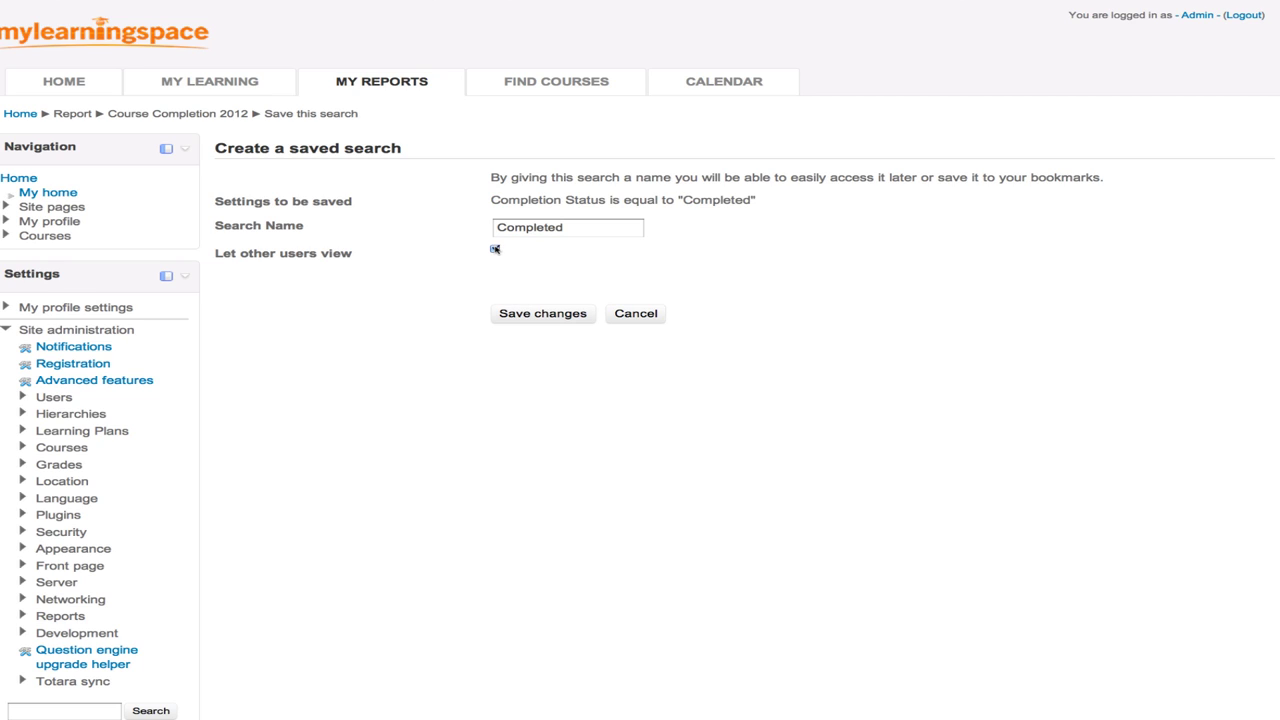
click(537, 316)
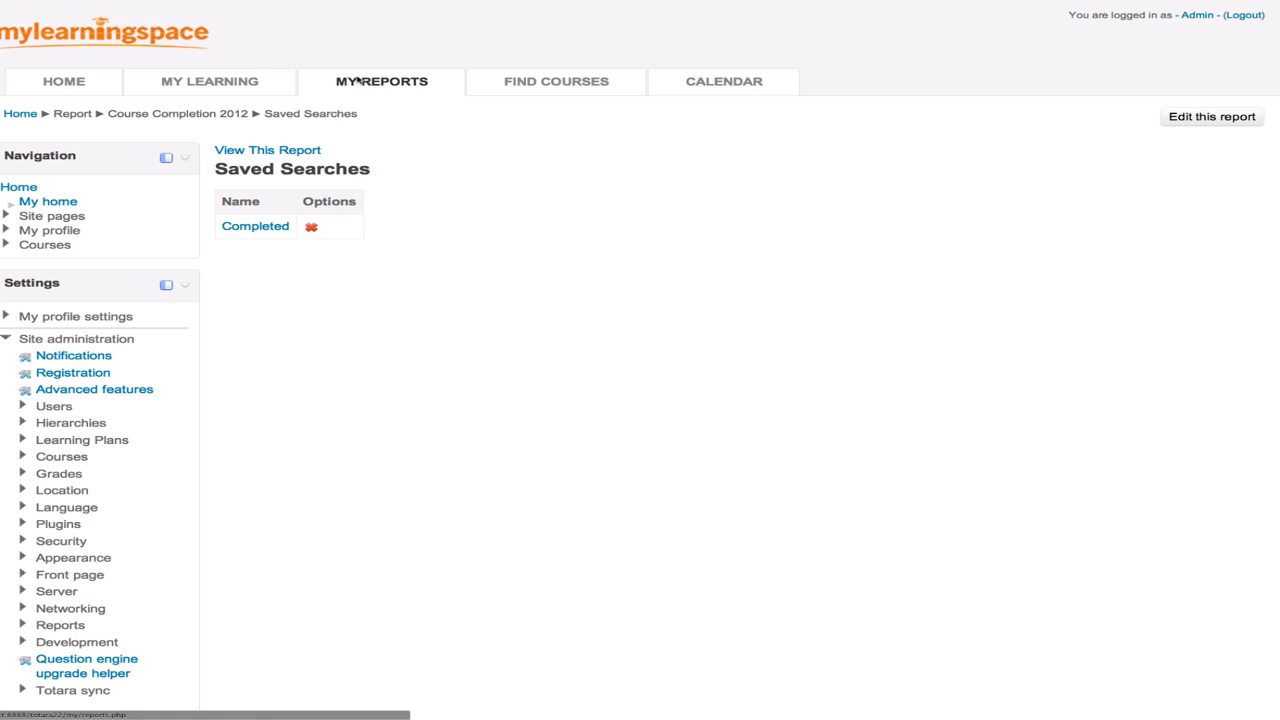
- From My Reports, add a scheduled report for Course Completion 2012
click(401, 84)
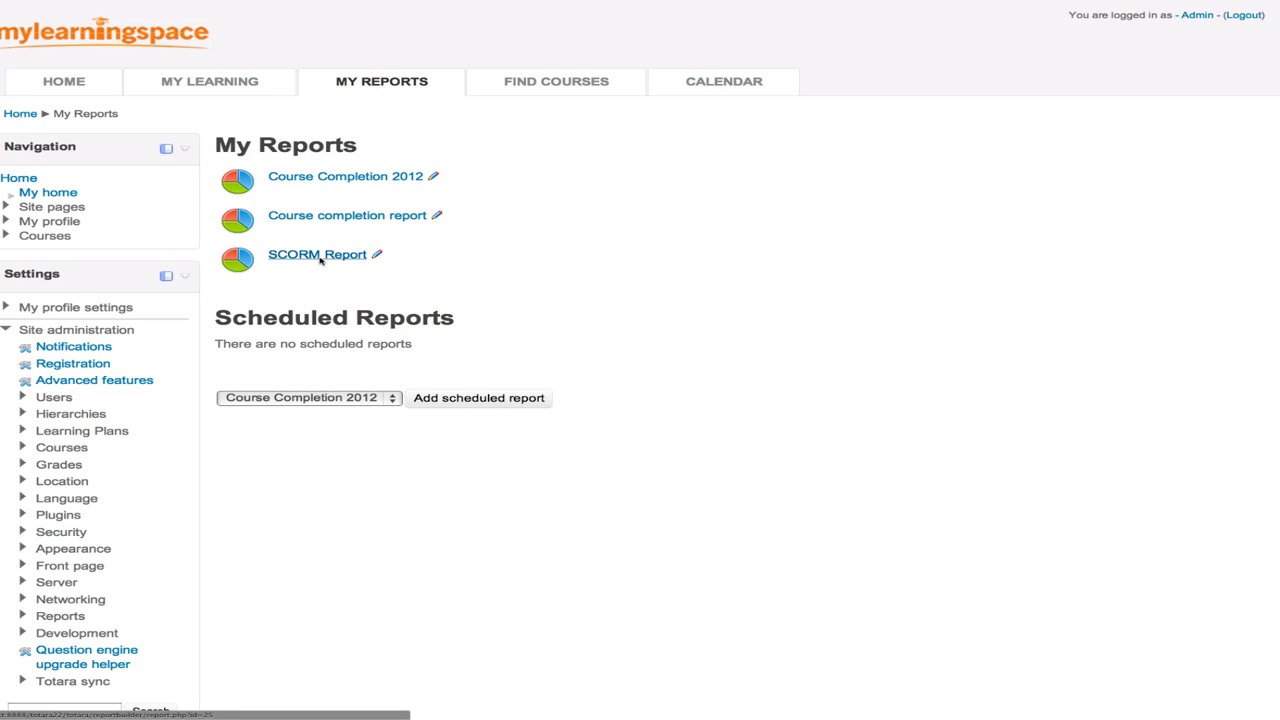
drag(466, 320, 220, 316)
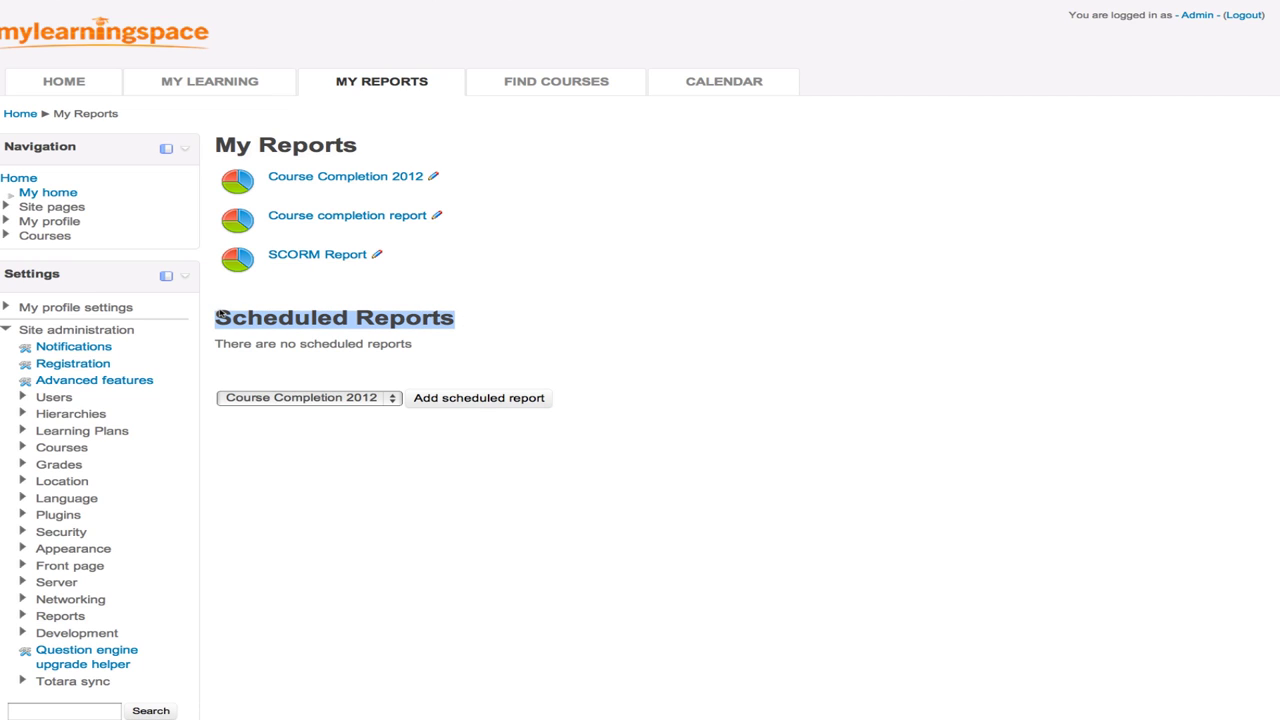
click(352, 305)
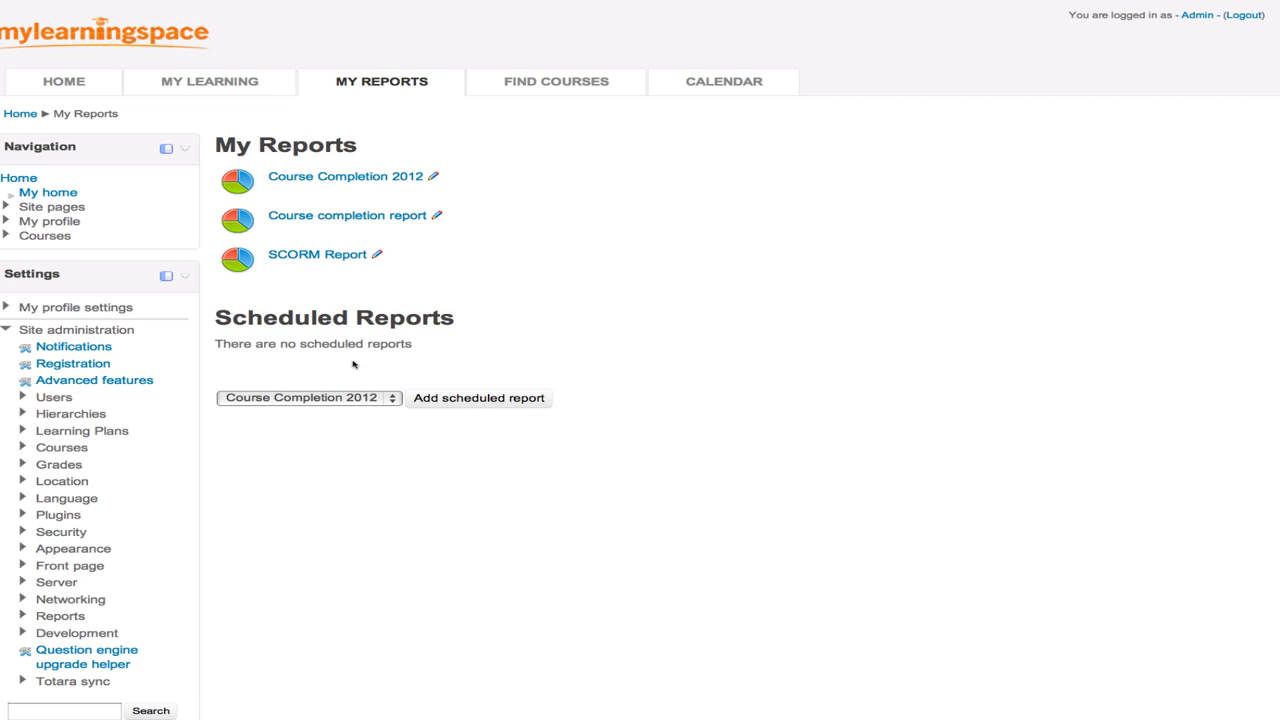
click(314, 399)
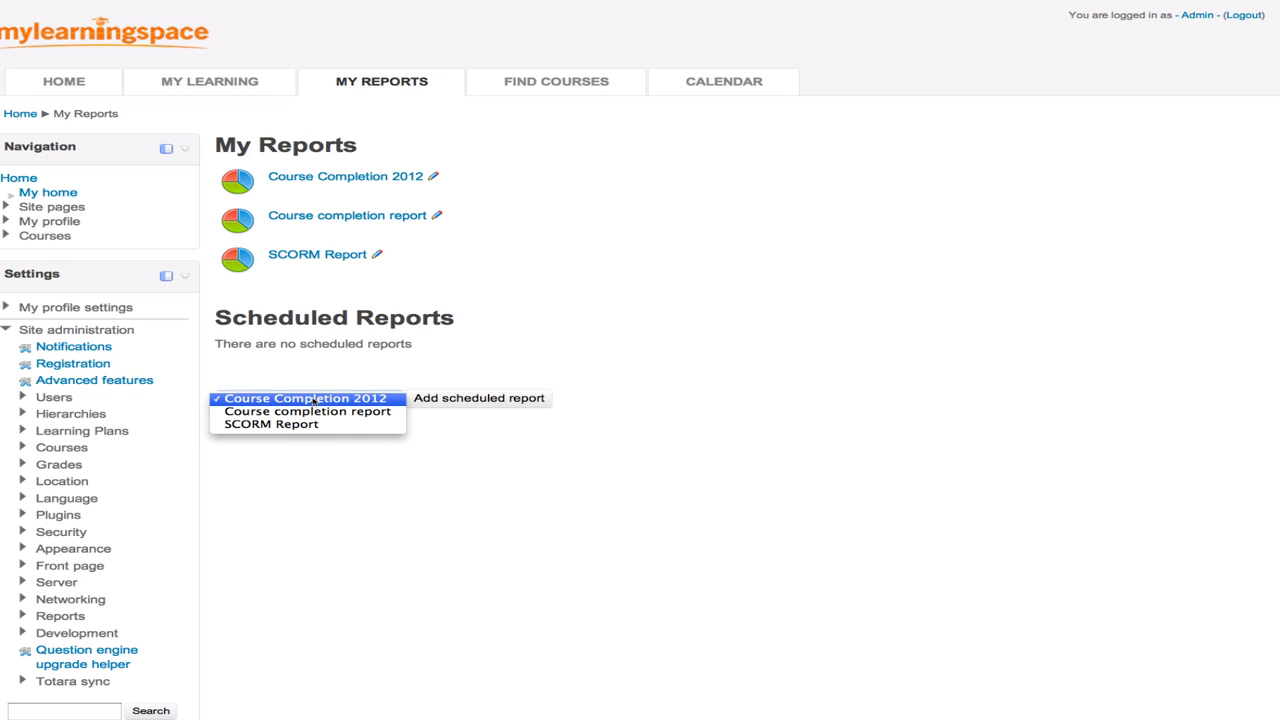
click(314, 399)
click(489, 400)
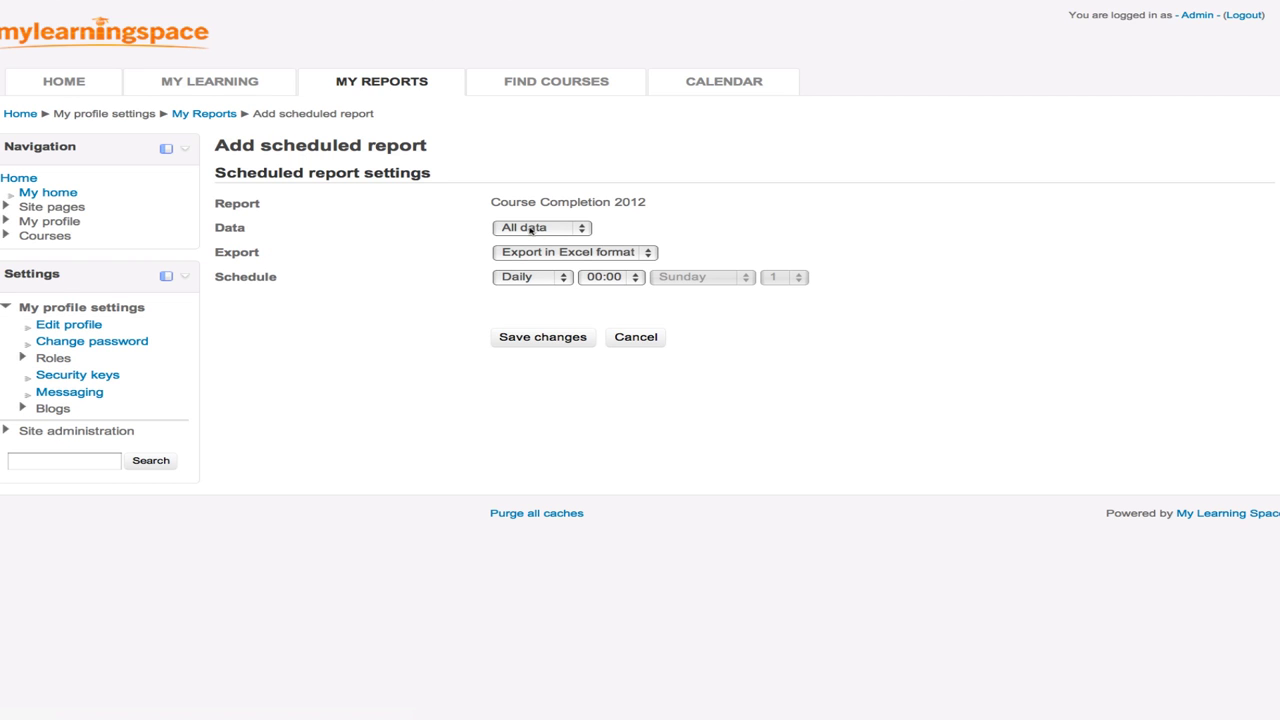
- Schedule the Completed search as a weekly Excel export on Sunday and save it
click(530, 229)
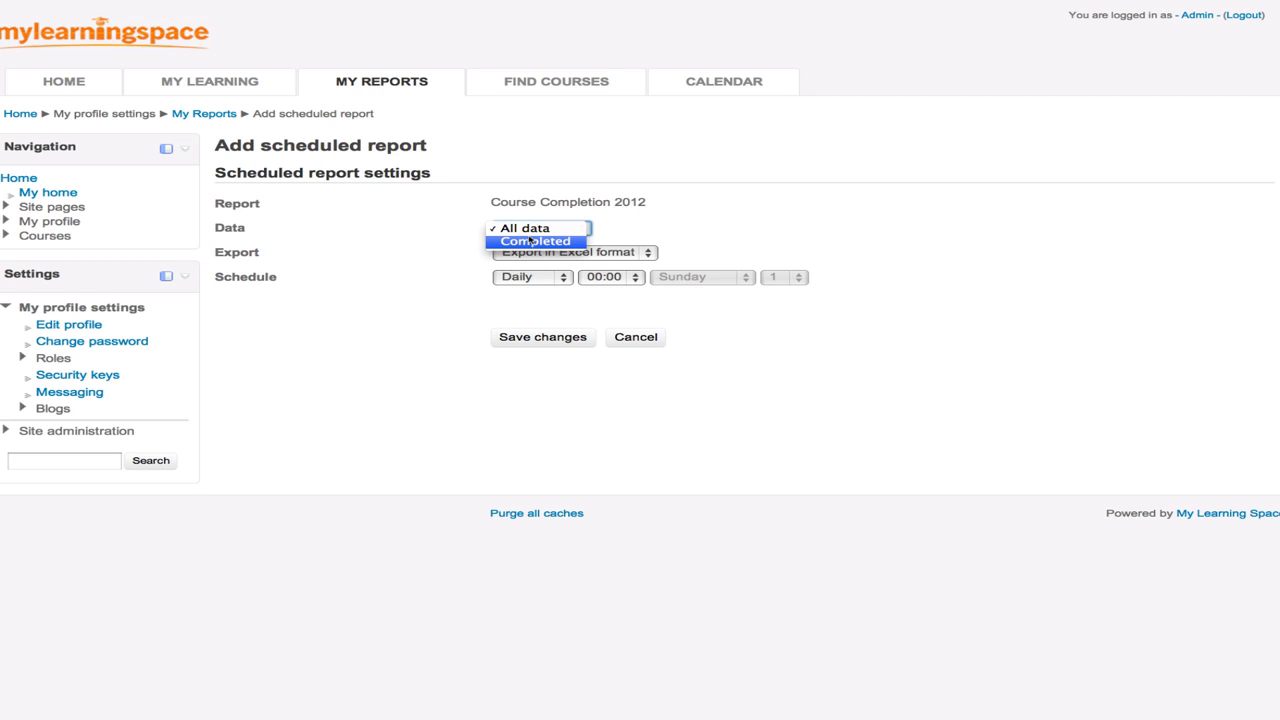
click(528, 243)
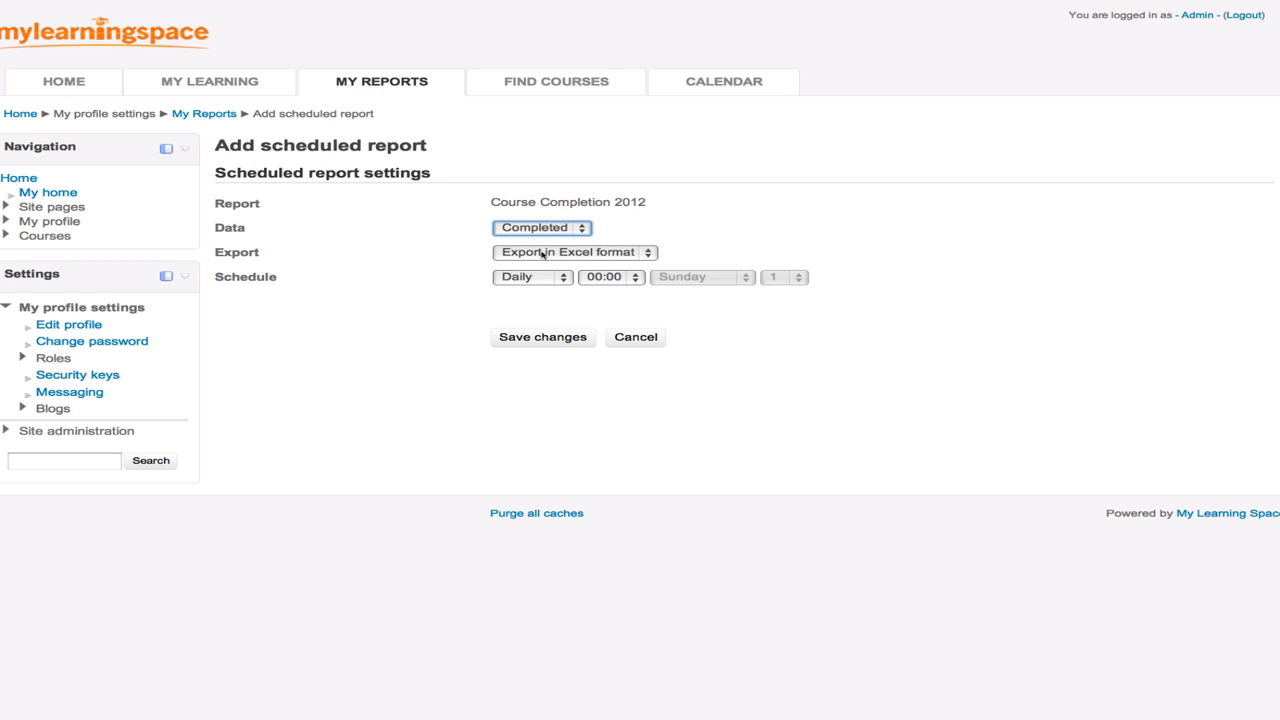
click(541, 254)
click(543, 254)
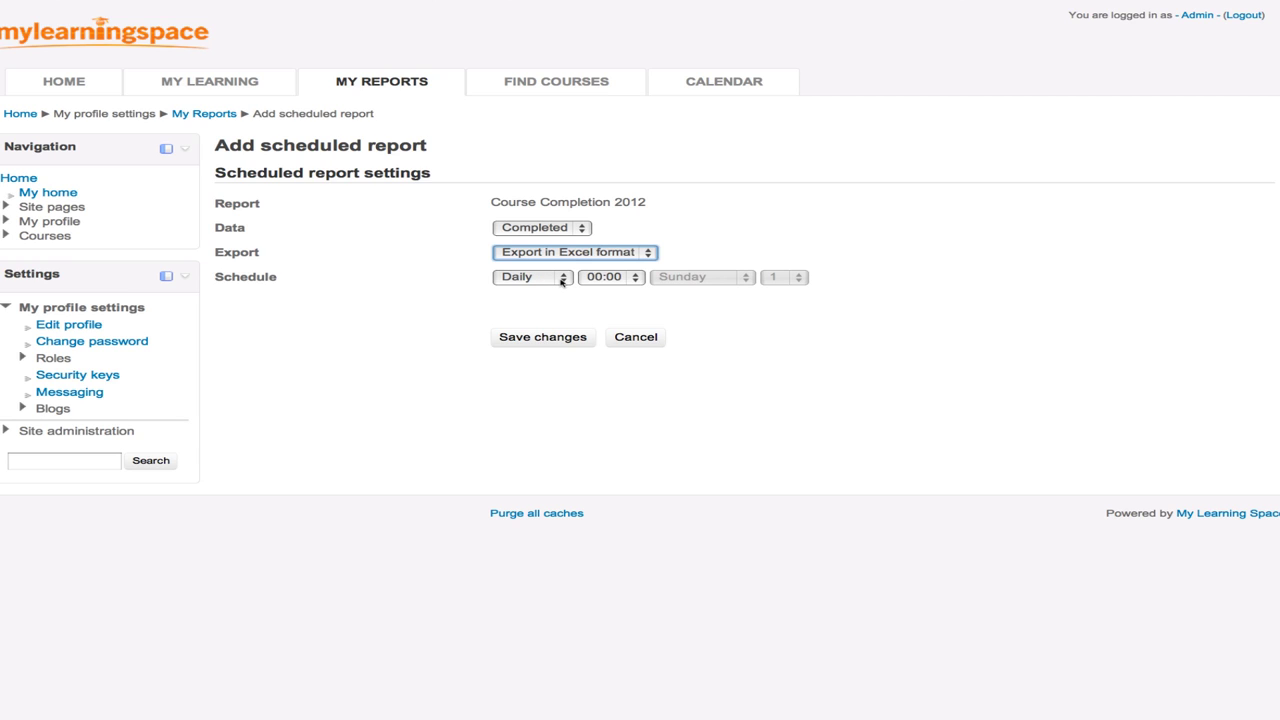
click(561, 281)
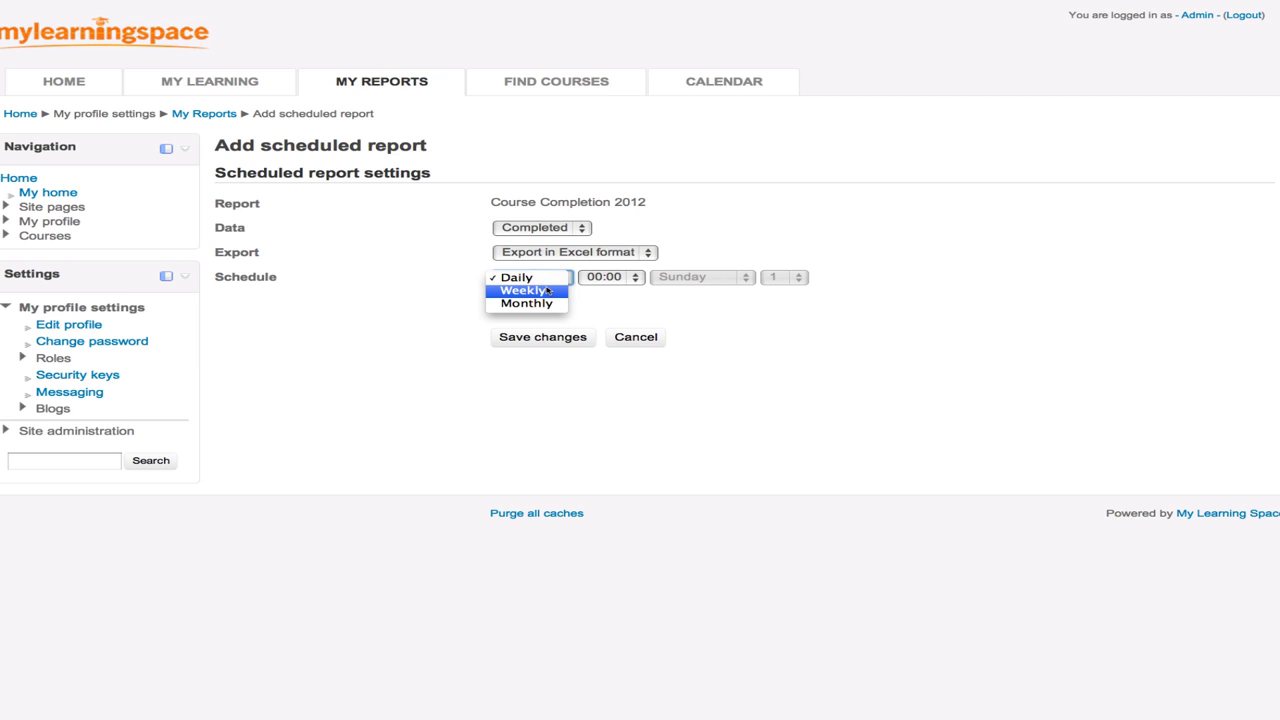
click(547, 290)
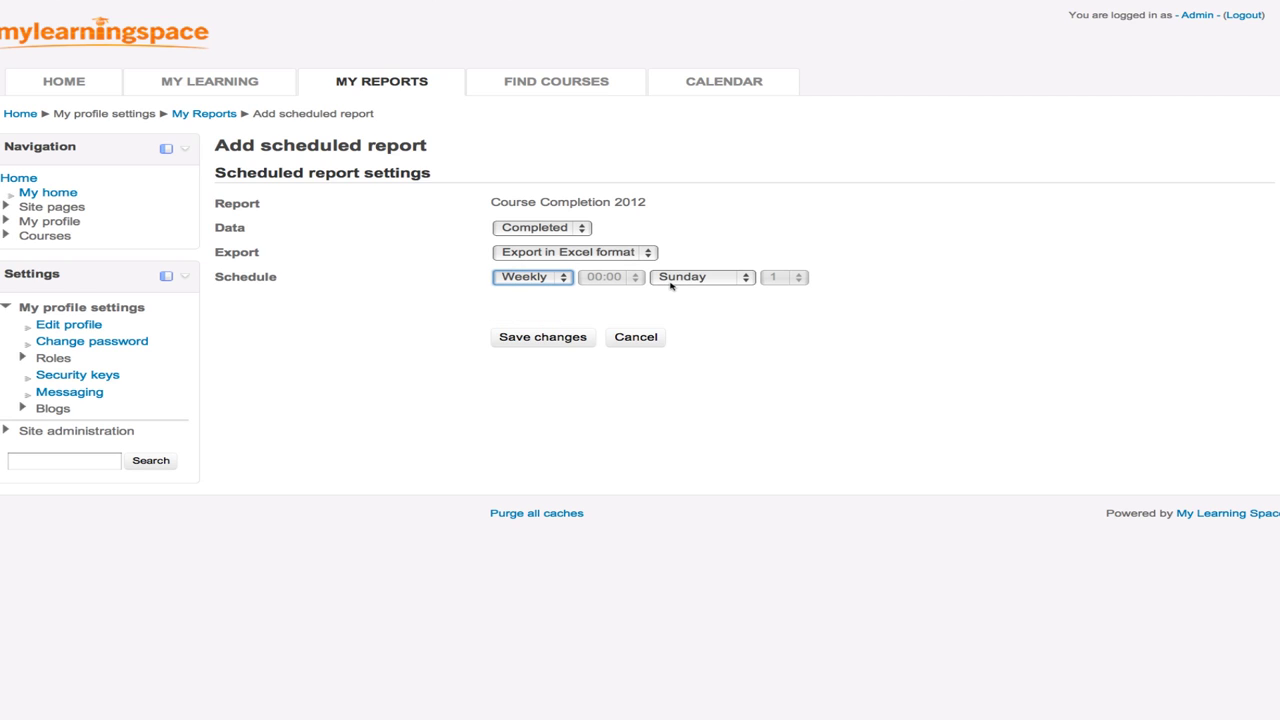
click(540, 337)
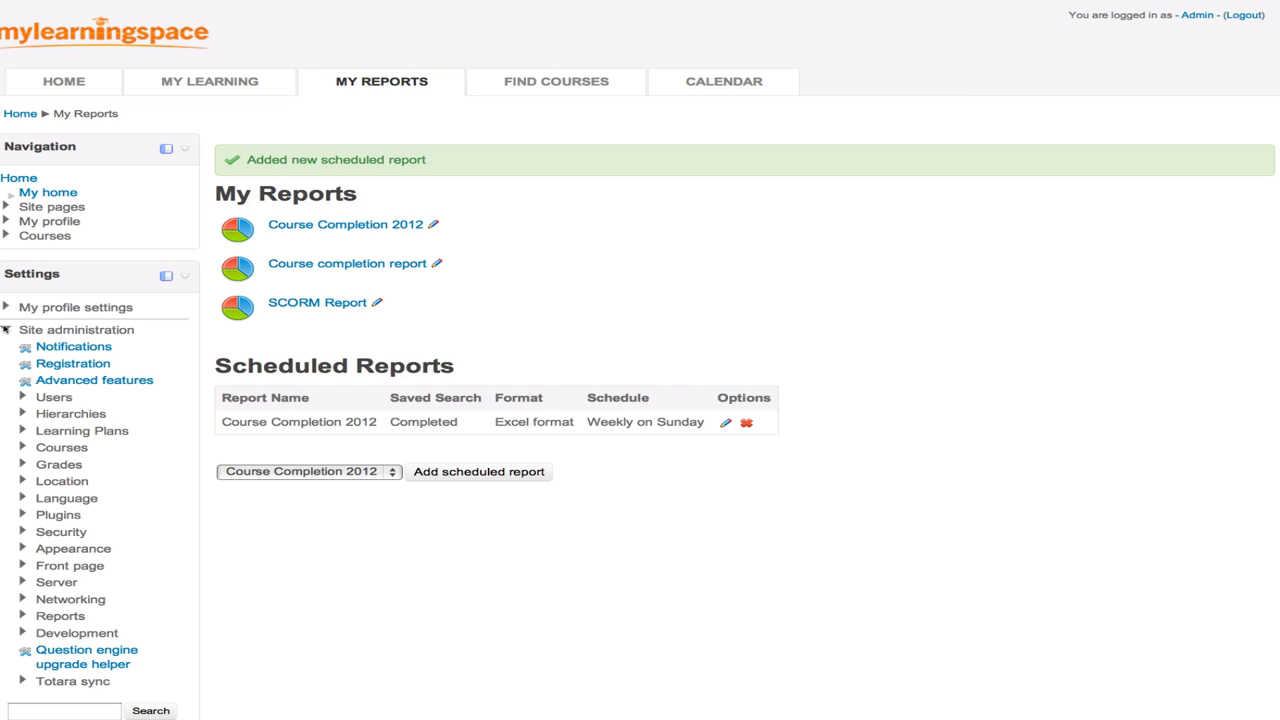
click(5, 329)
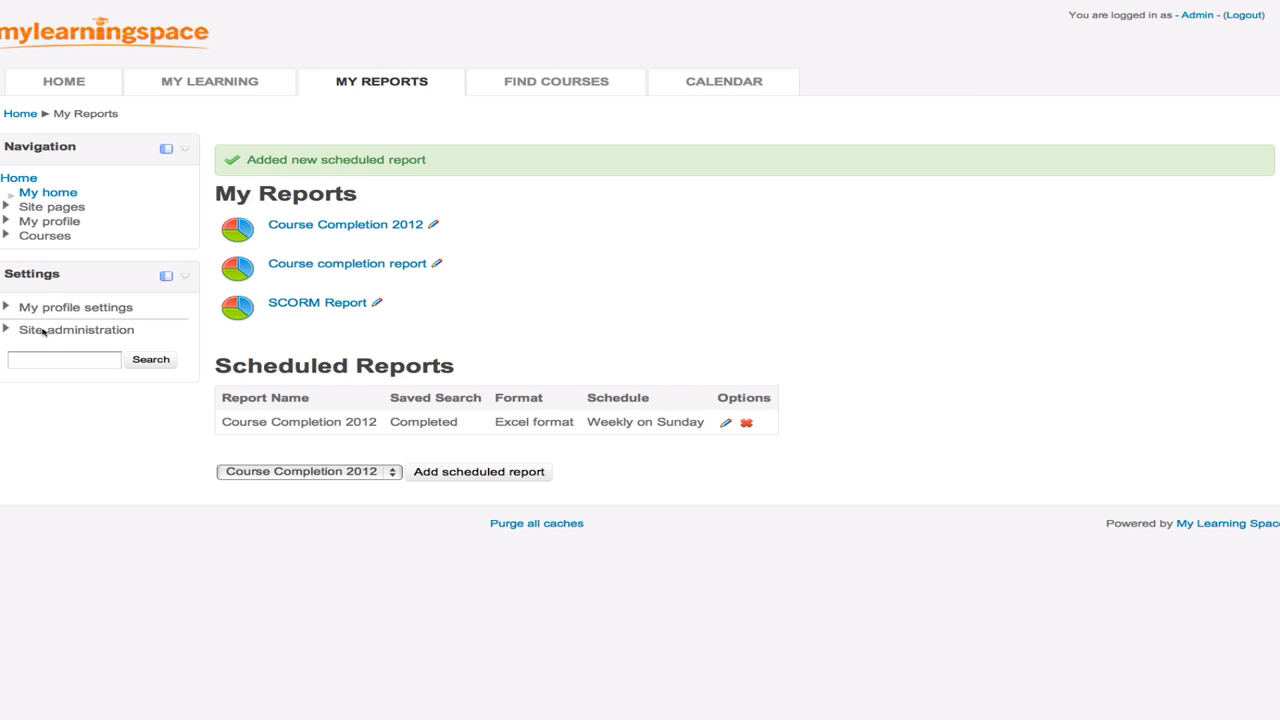
click(45, 331)
scroll(43, 333, down, 2)
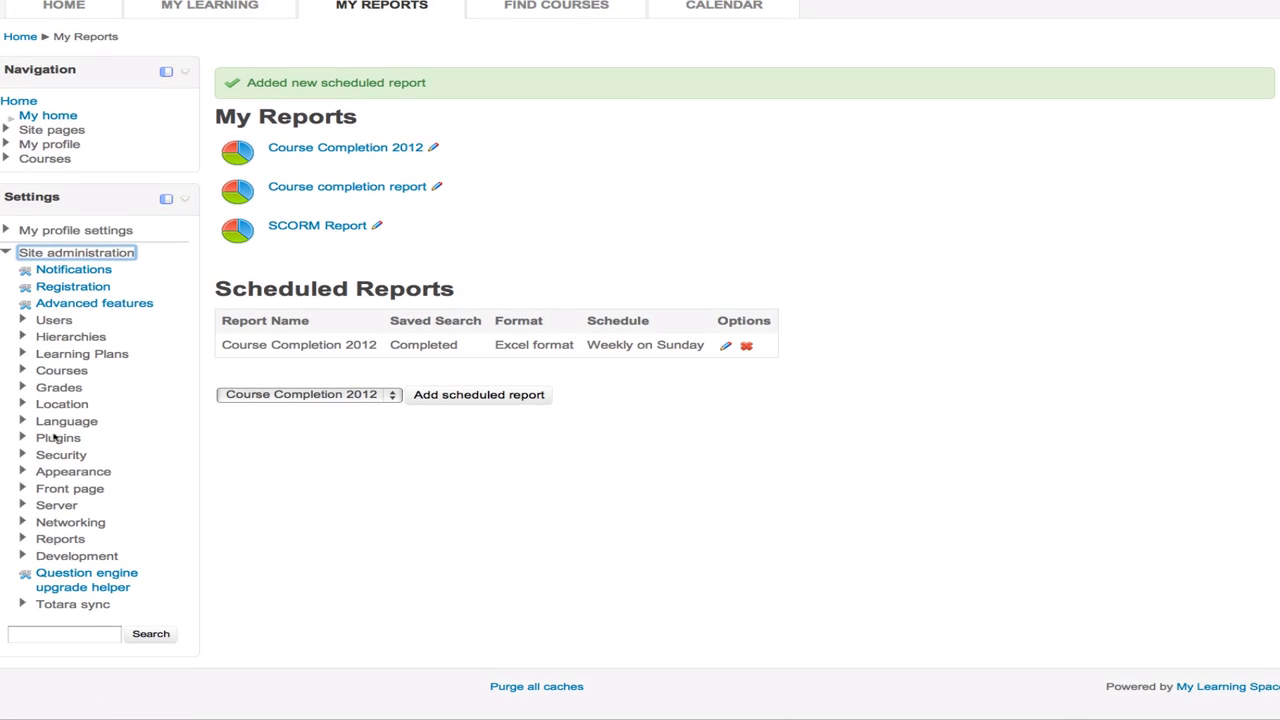
click(62, 606)
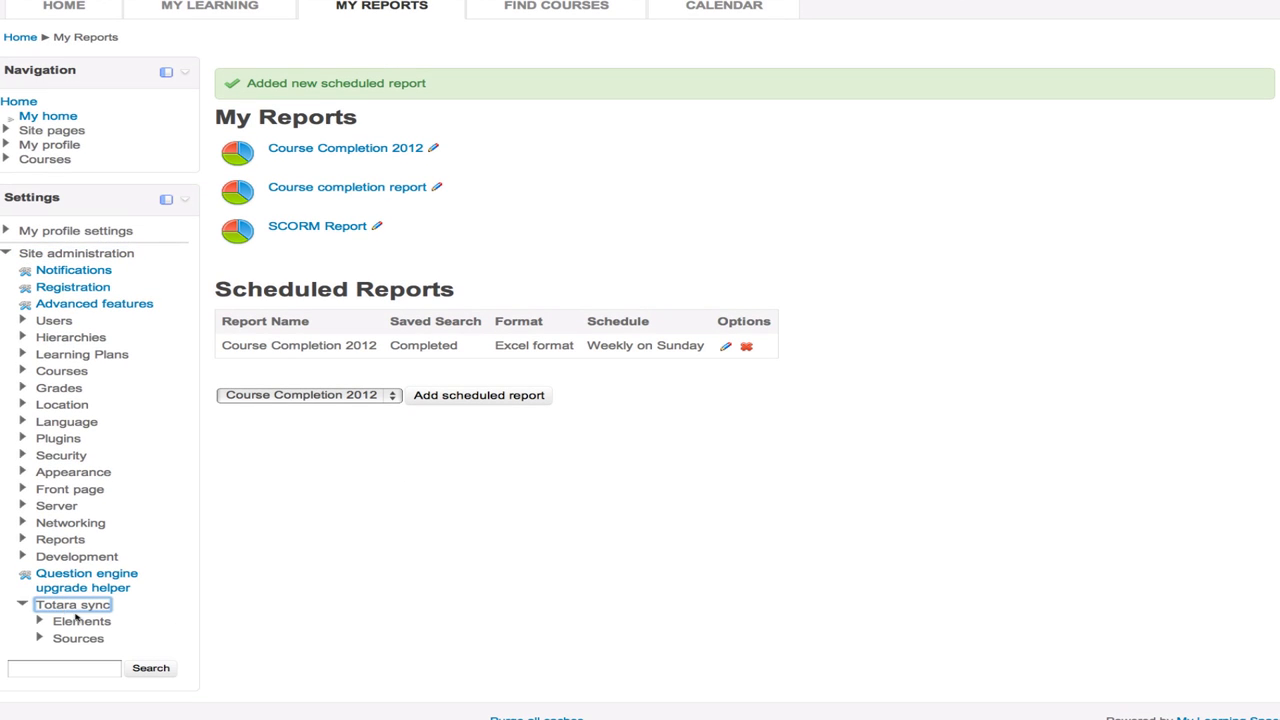
click(83, 621)
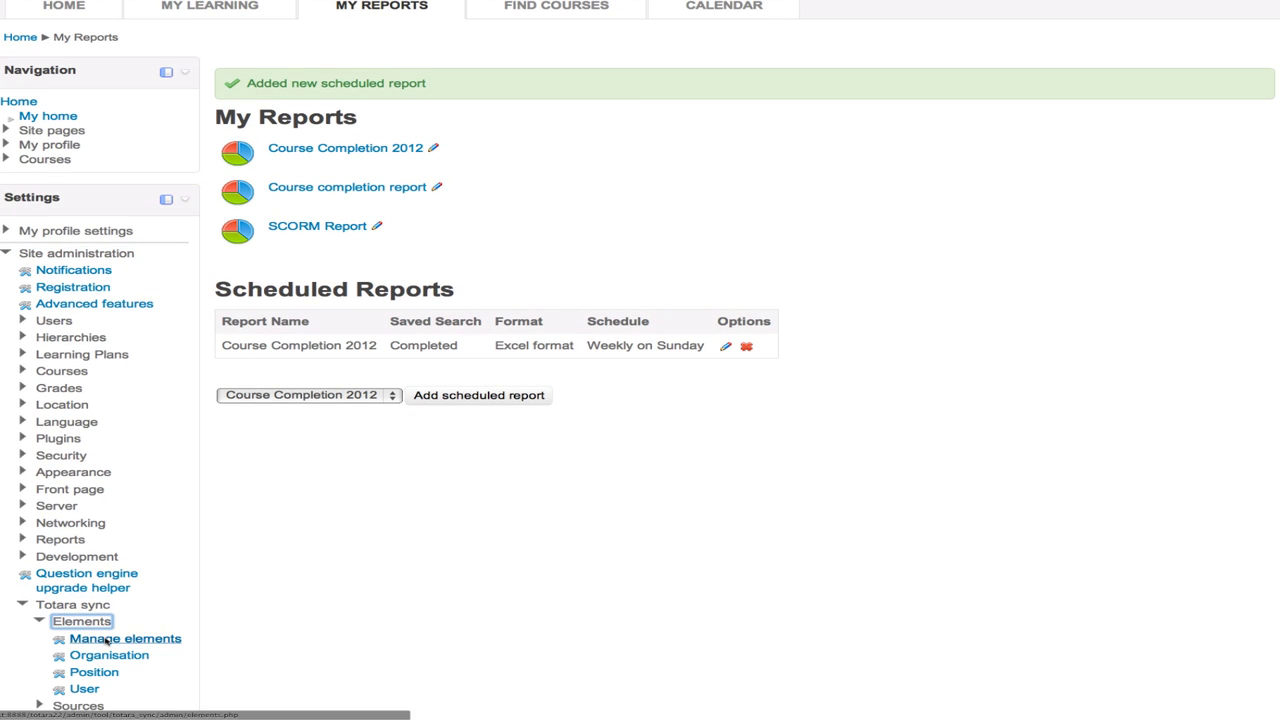
click(107, 639)
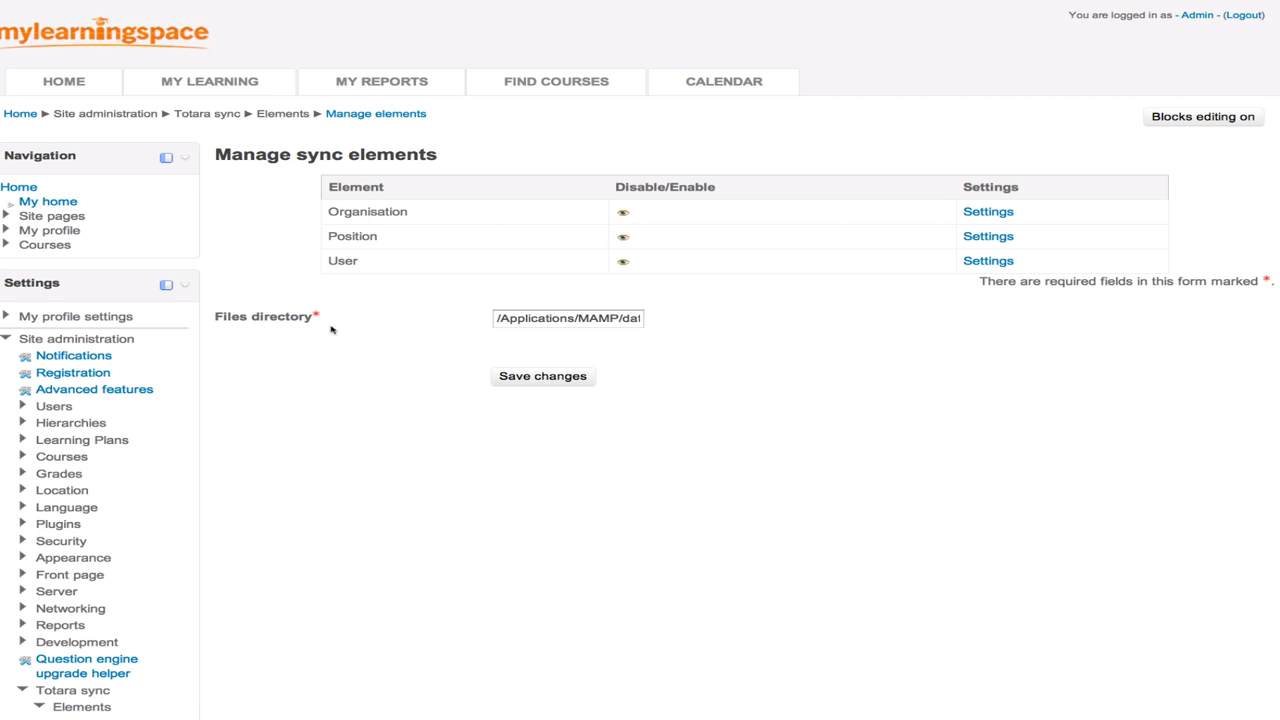
click(517, 320)
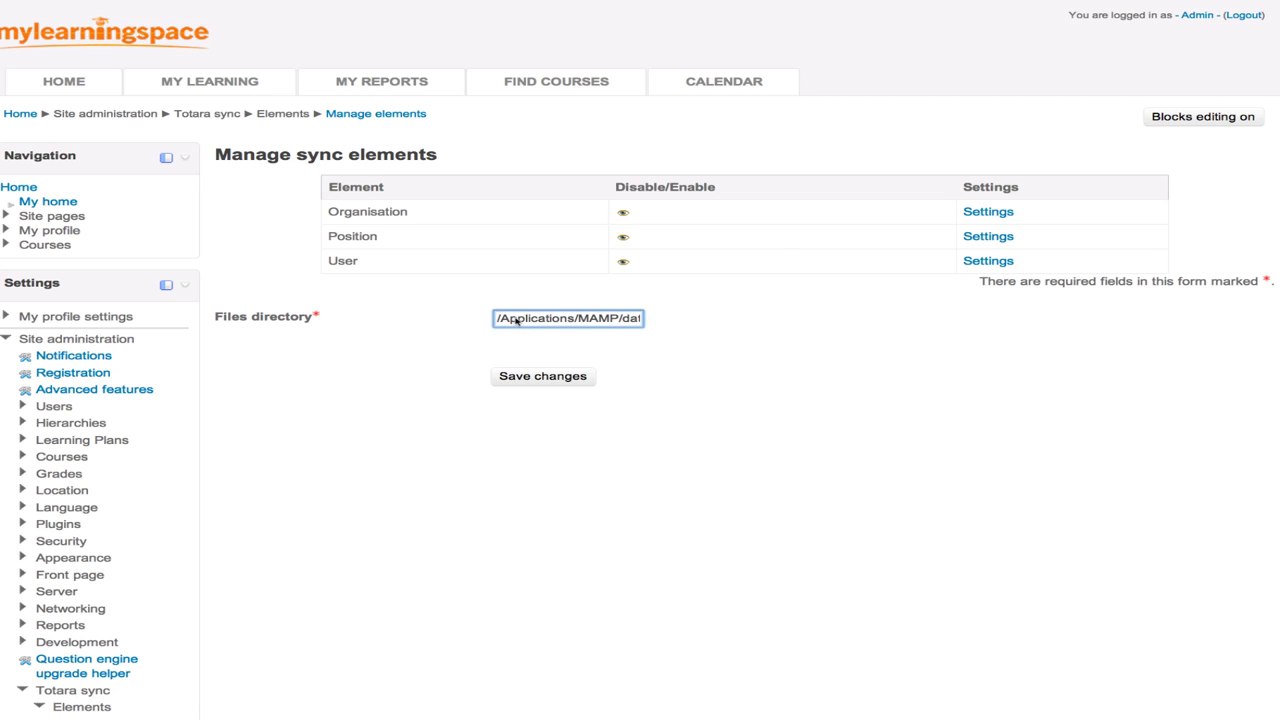
drag(517, 320, 674, 334)
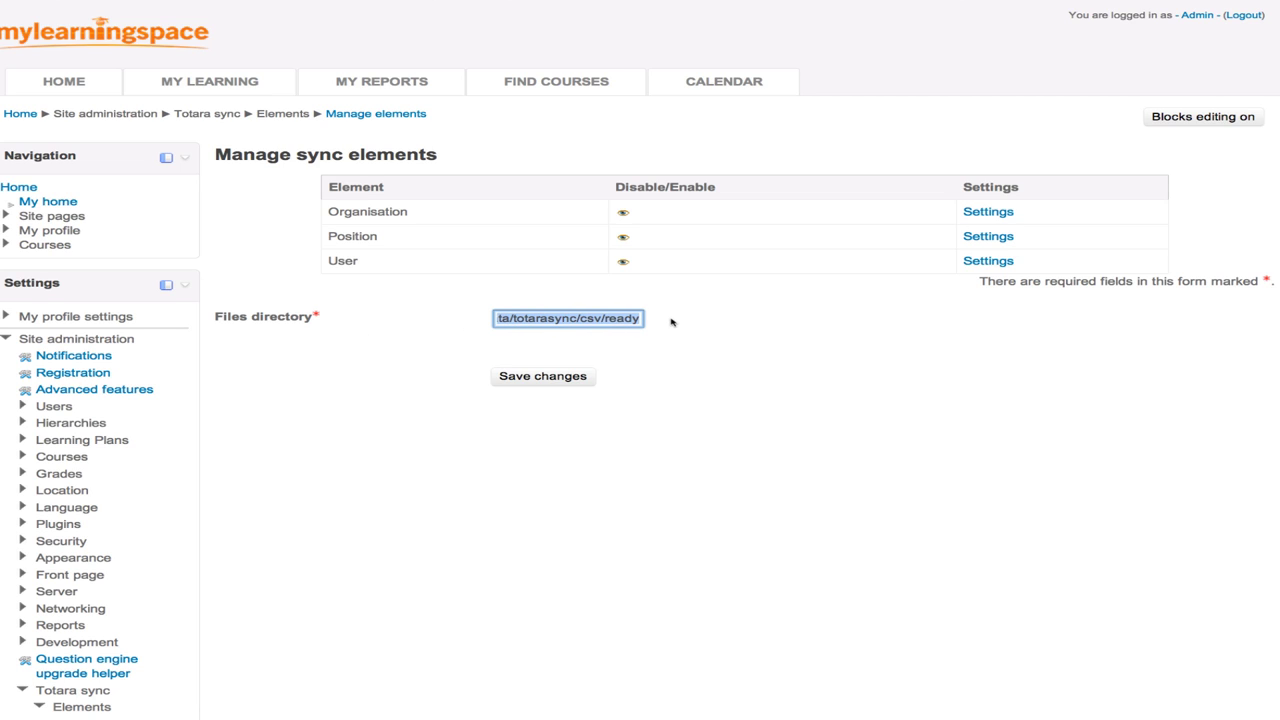
click(671, 321)
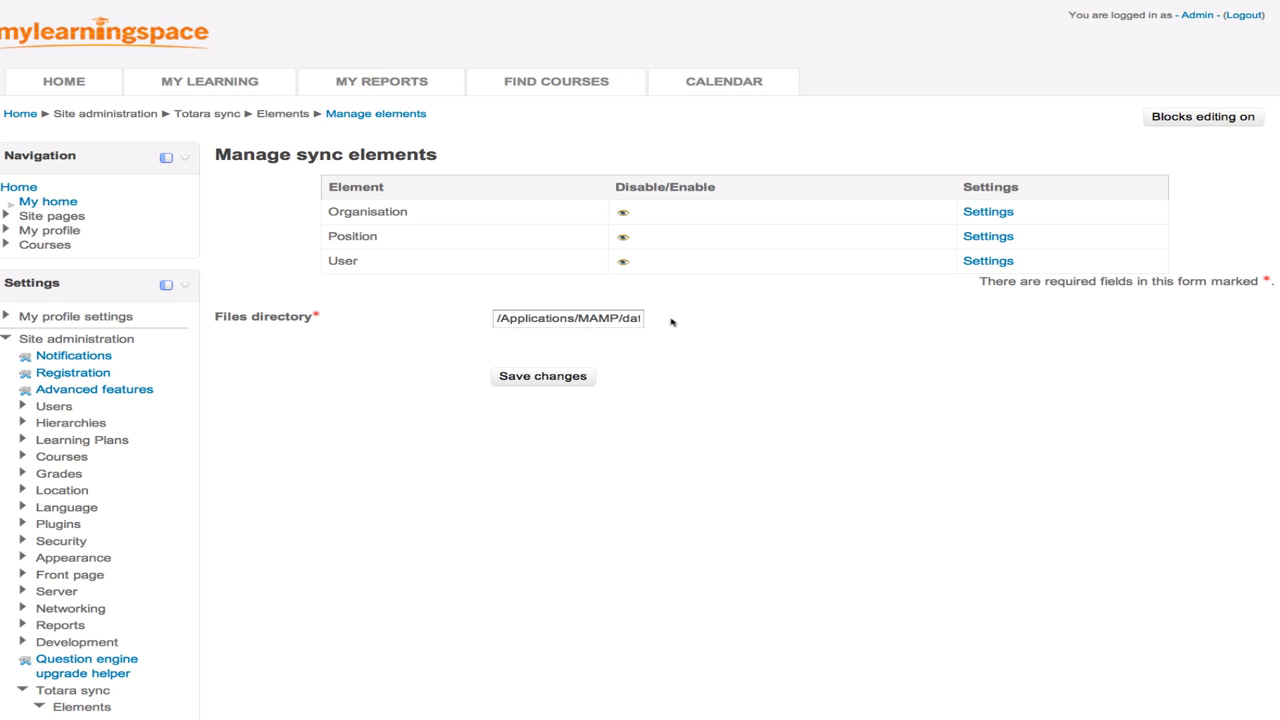
- Open the Organisation sync settings and inspect its CSV file structure and field mappings
click(980, 214)
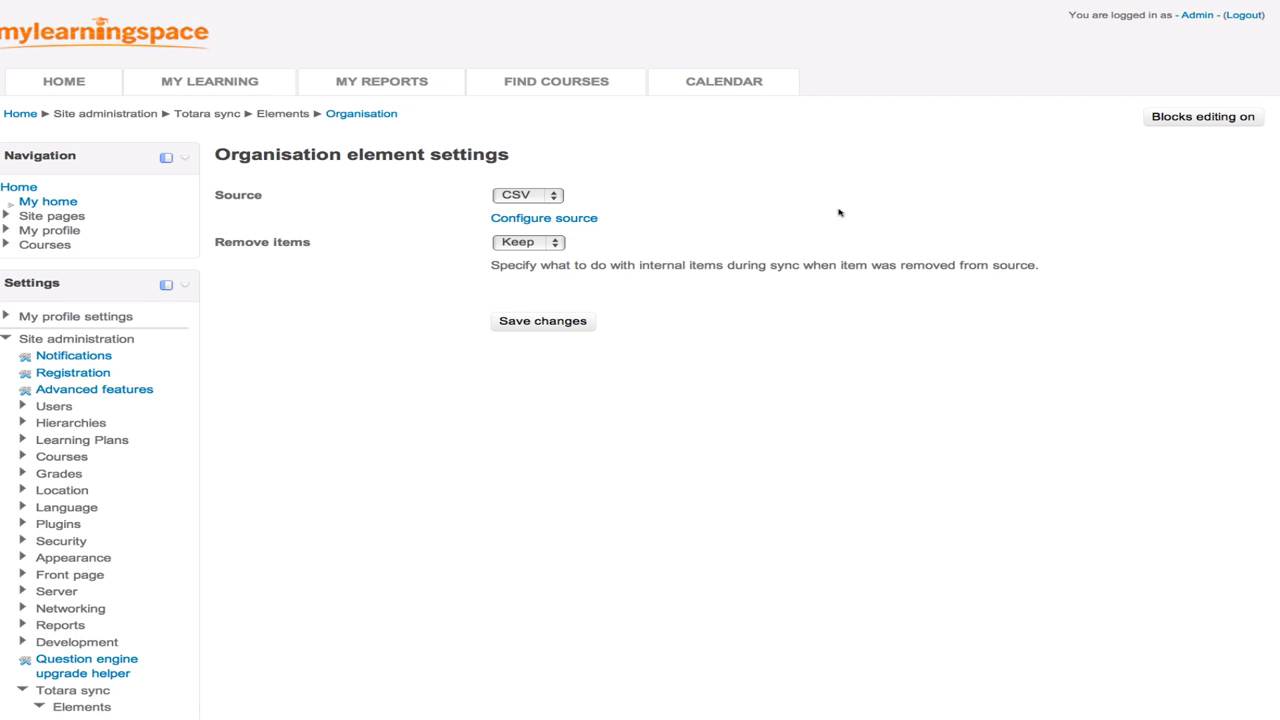
click(515, 220)
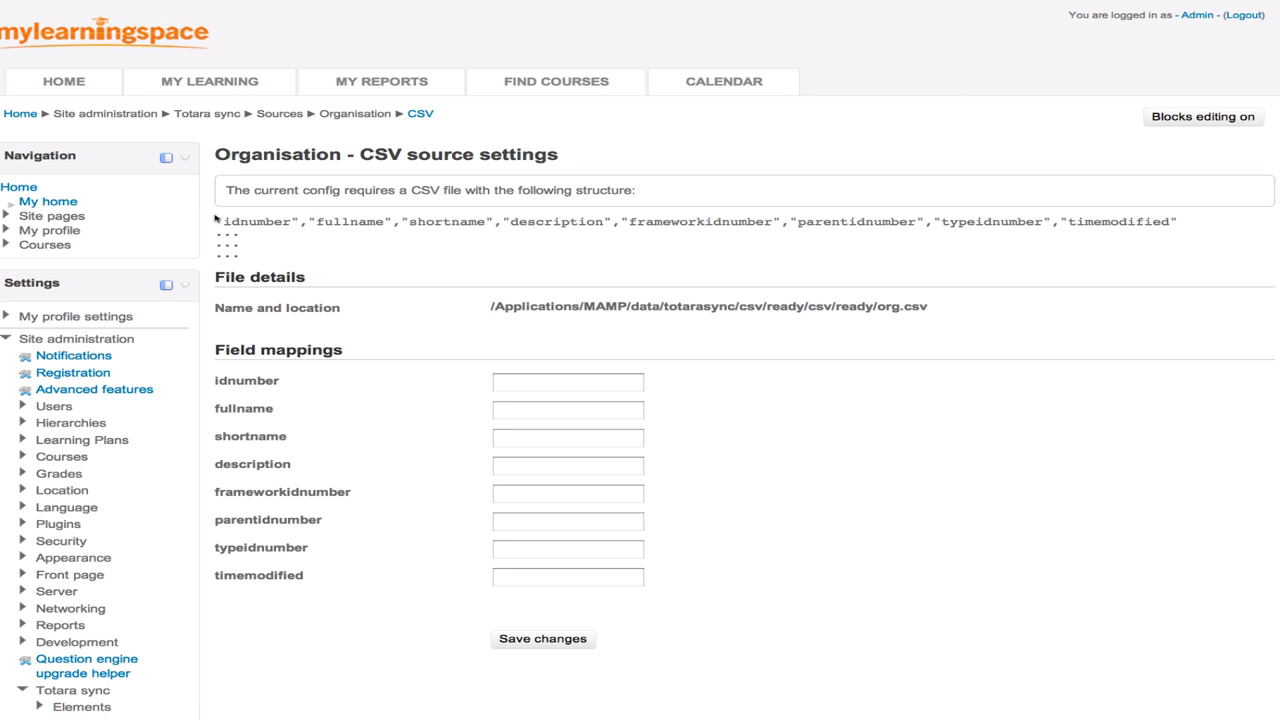
drag(215, 222, 656, 262)
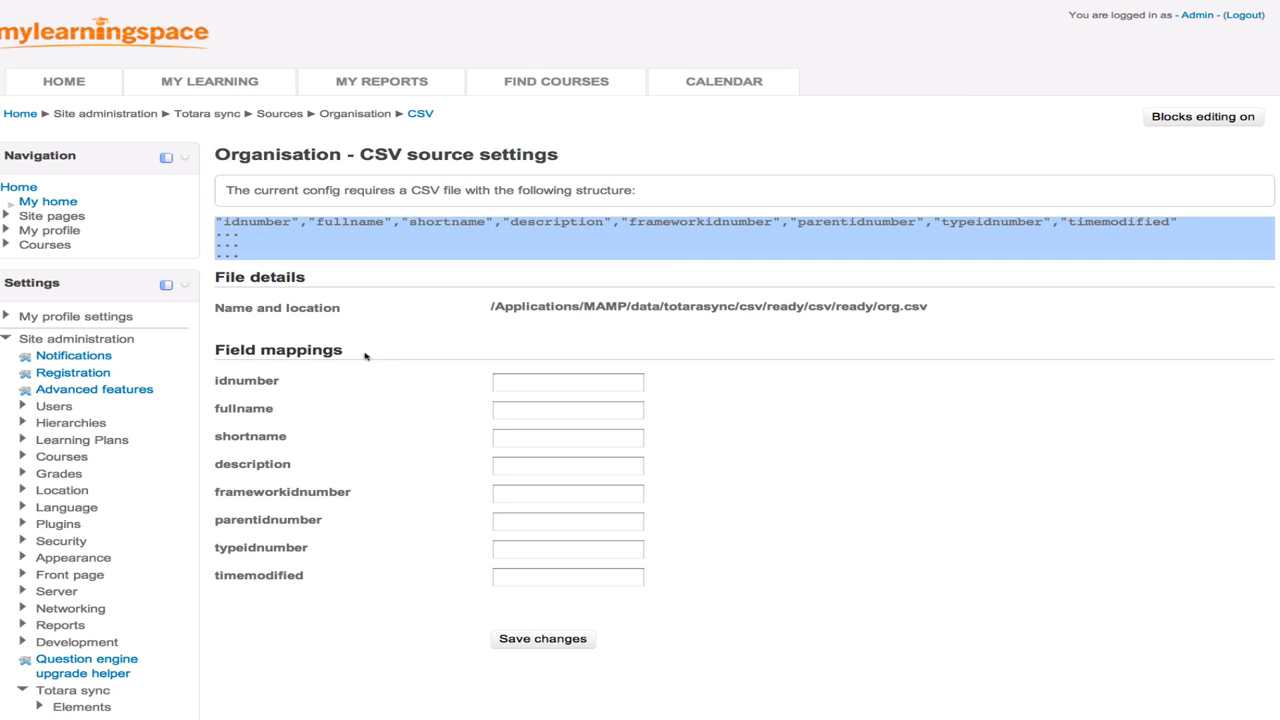
drag(343, 354, 217, 350)
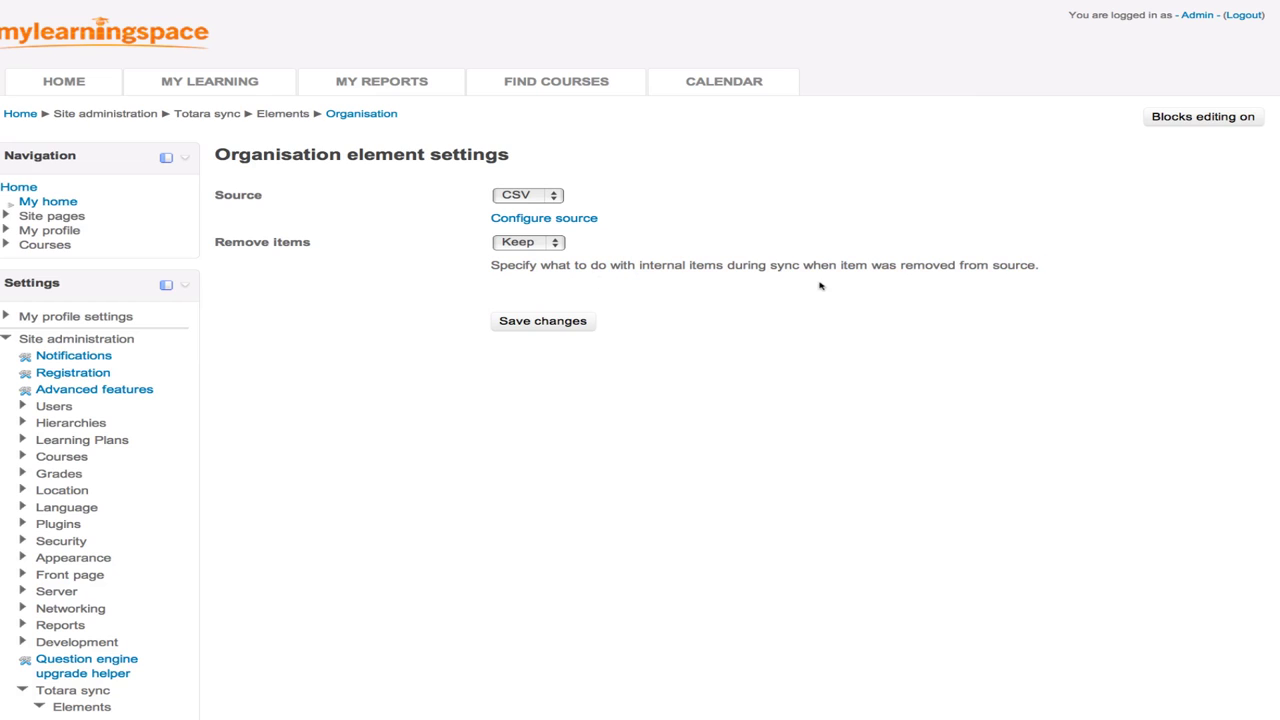
- Leave the Organisation's Remove items option set to Keep
triple_click(981, 279)
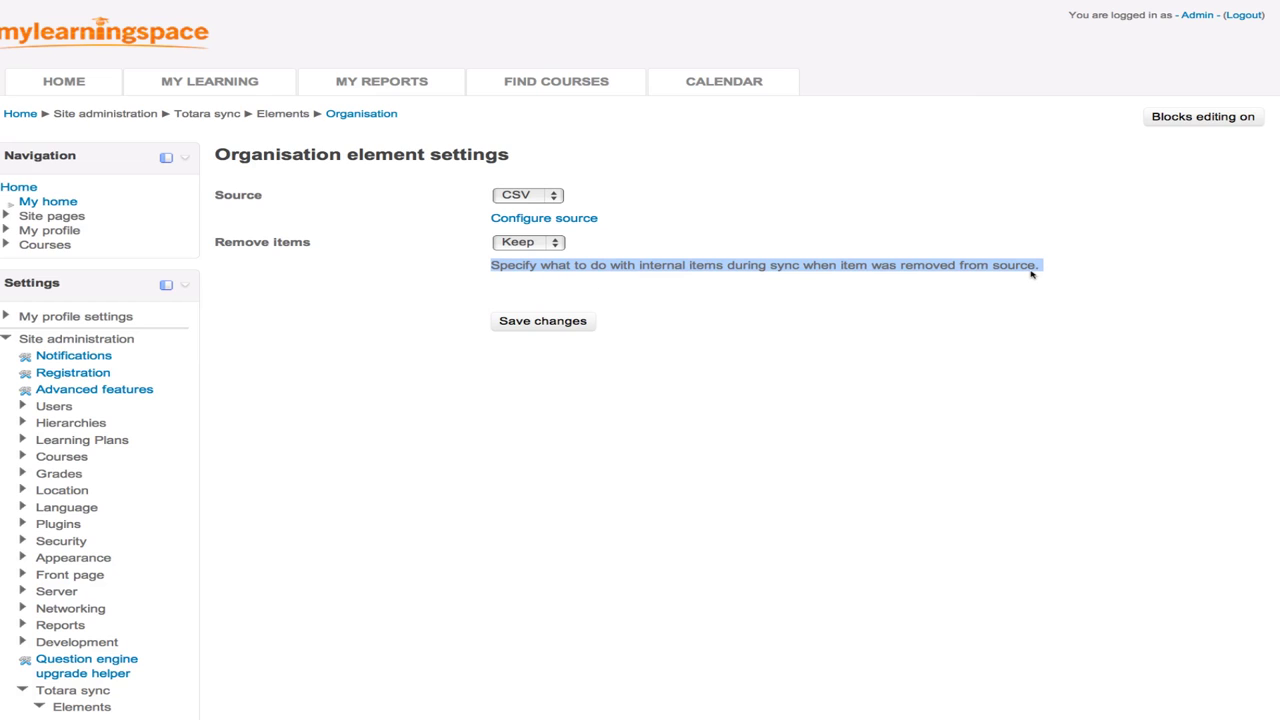
click(555, 243)
click(630, 256)
scroll(149, 595, down, 3)
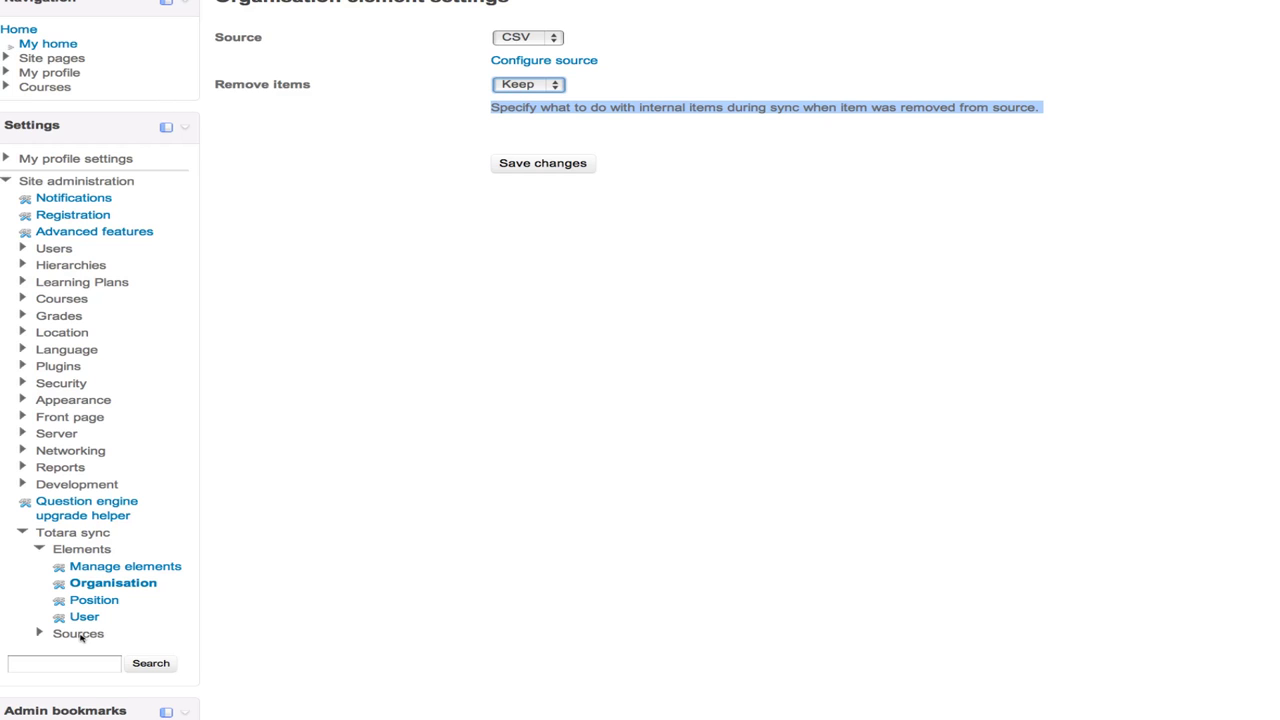
- Open the Upload sync files page under Totara sync Sources
click(77, 636)
scroll(80, 636, down, 1)
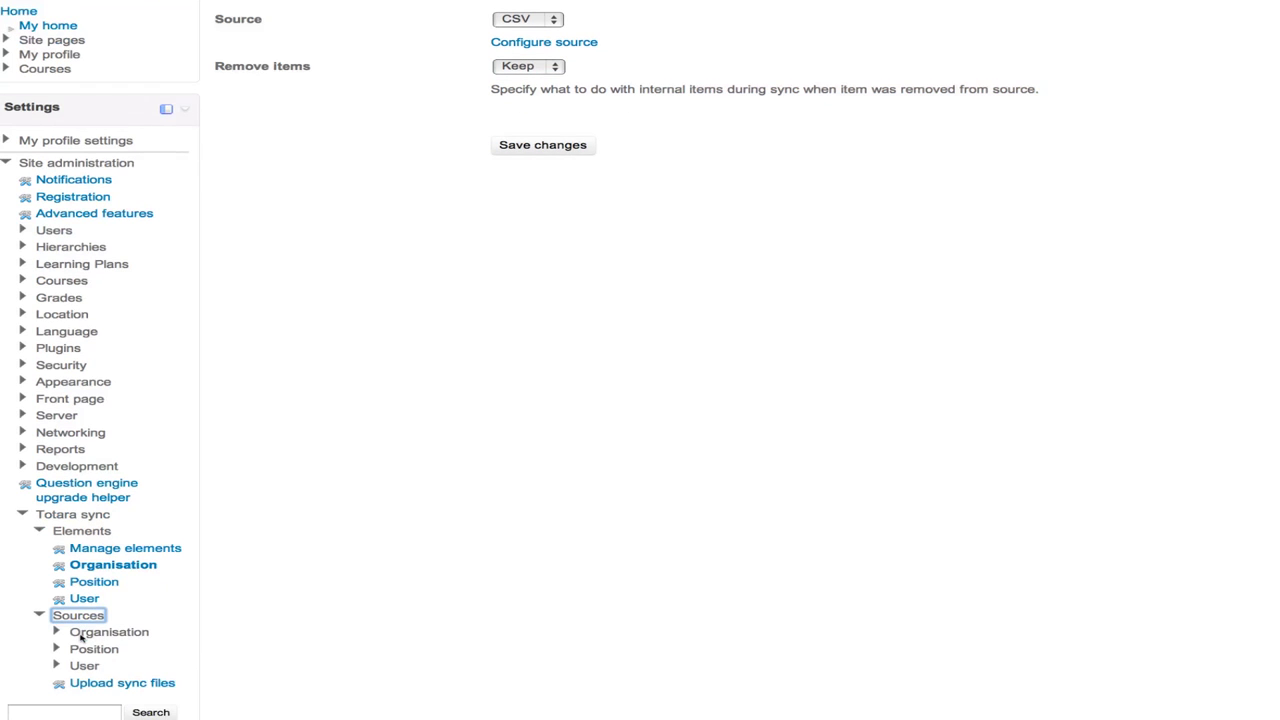
click(110, 684)
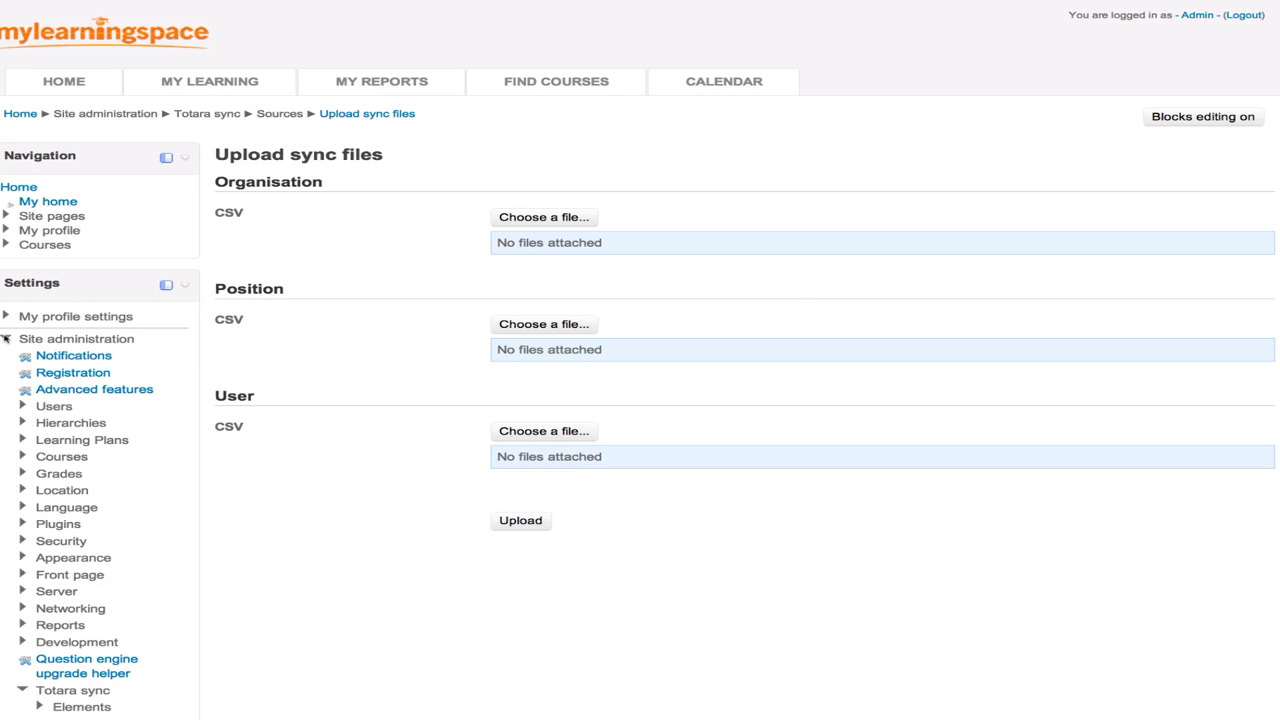
- Log out of the admin account and select the login Username field
click(6, 339)
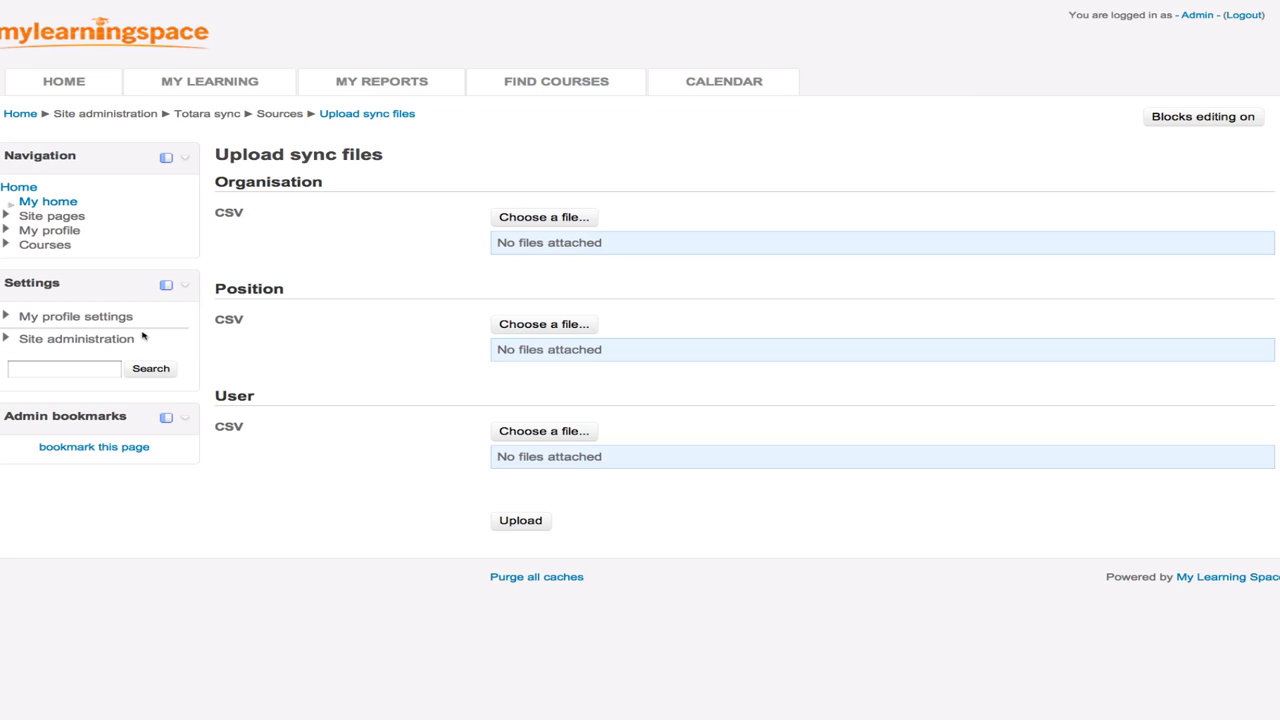
click(1245, 15)
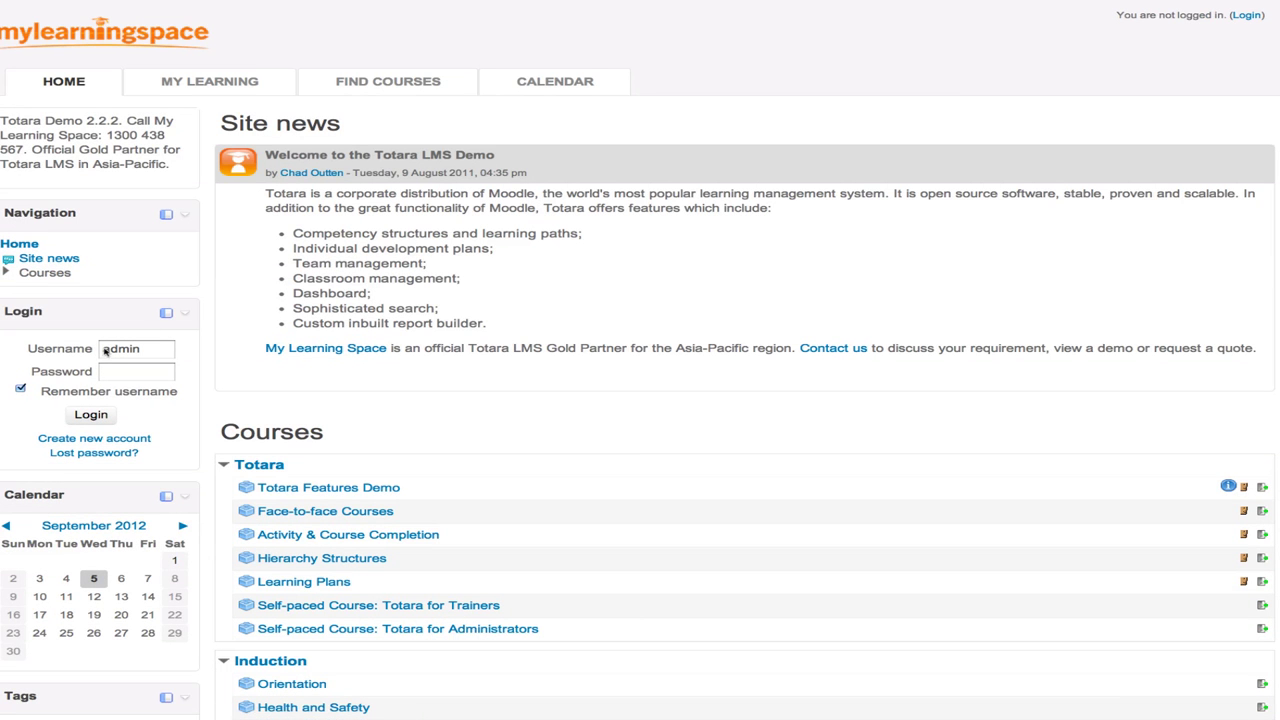
double_click(106, 350)
- Log in as manager and review the six courses in My Course Completions
text(mana)
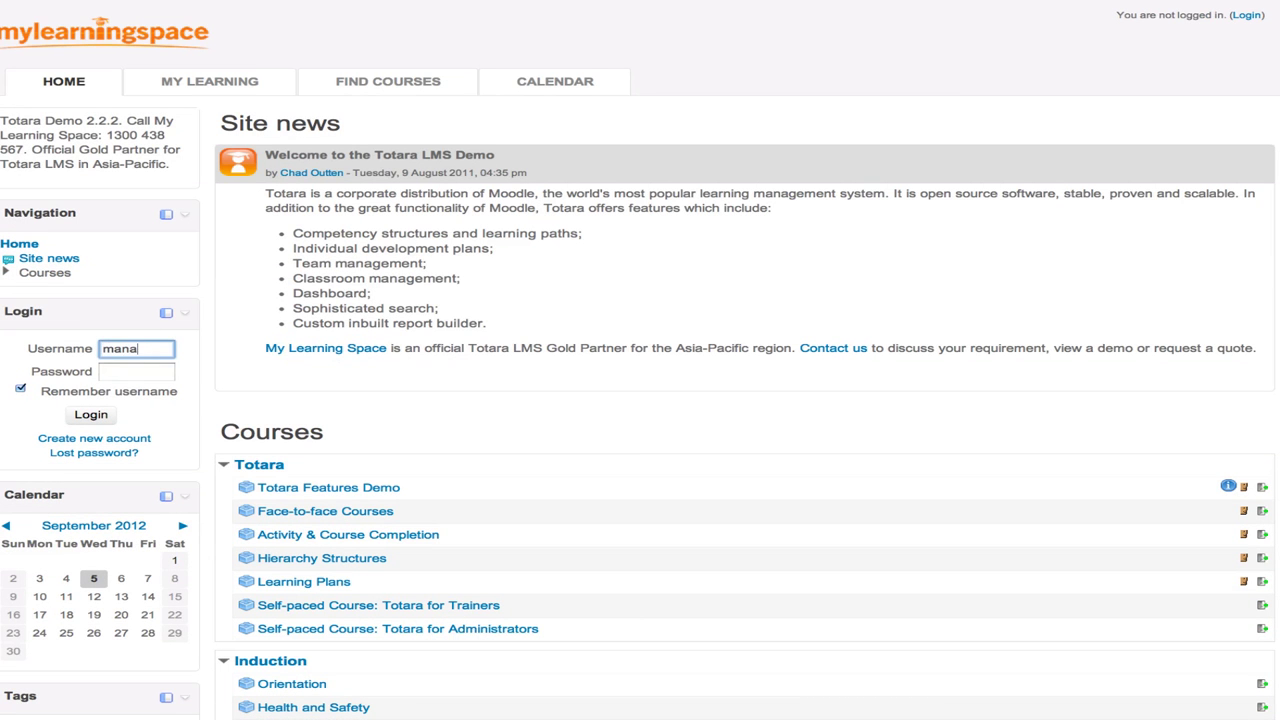
text(ger)
key(Tab)
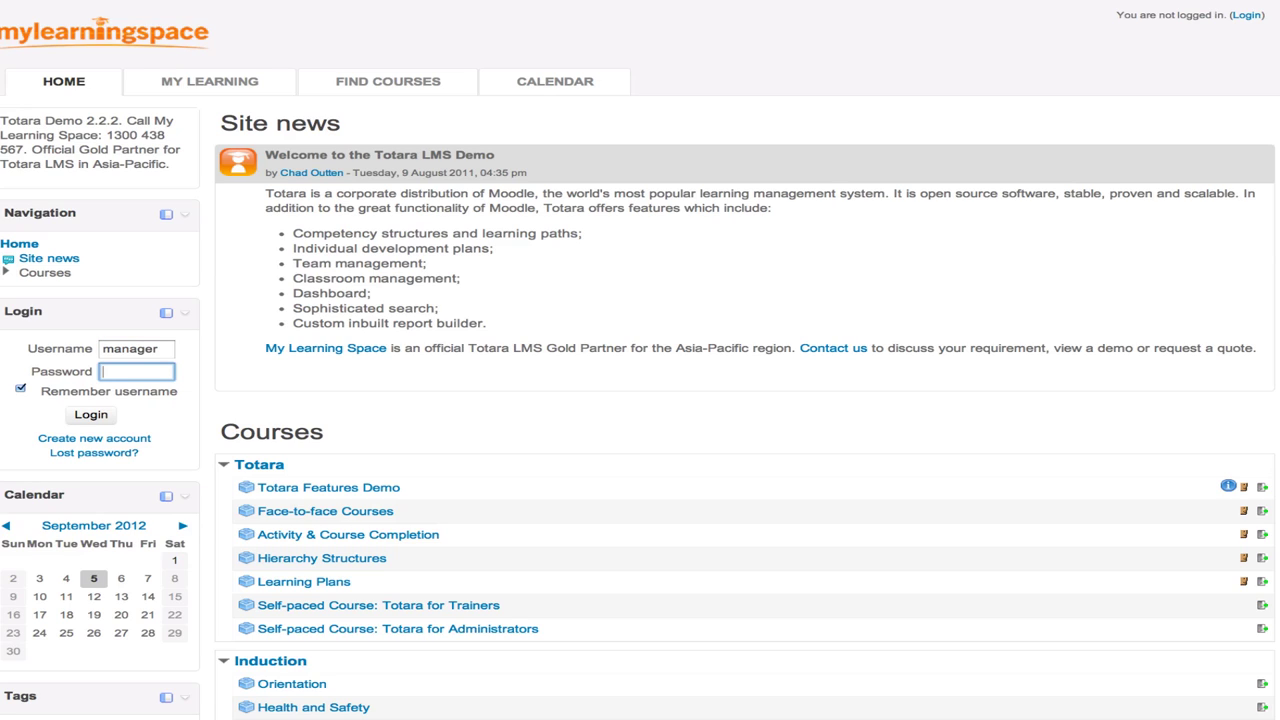
text(manager)
key(Return)
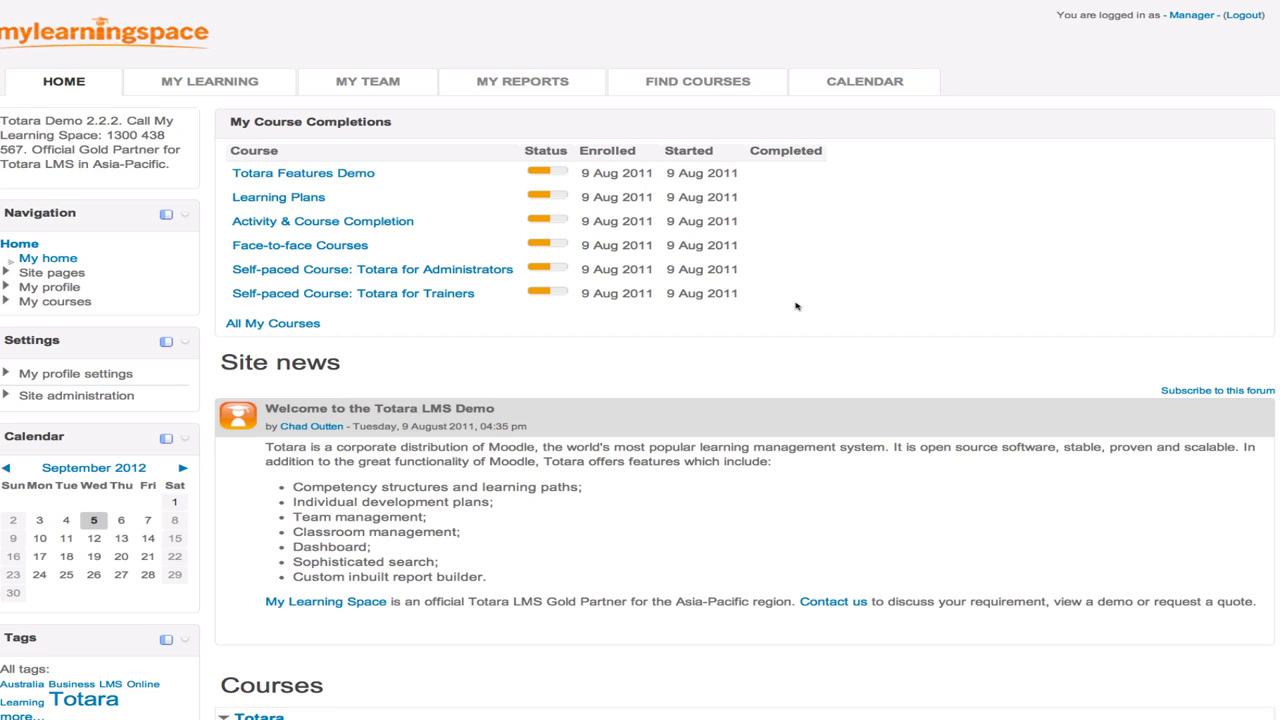
drag(796, 306, 240, 171)
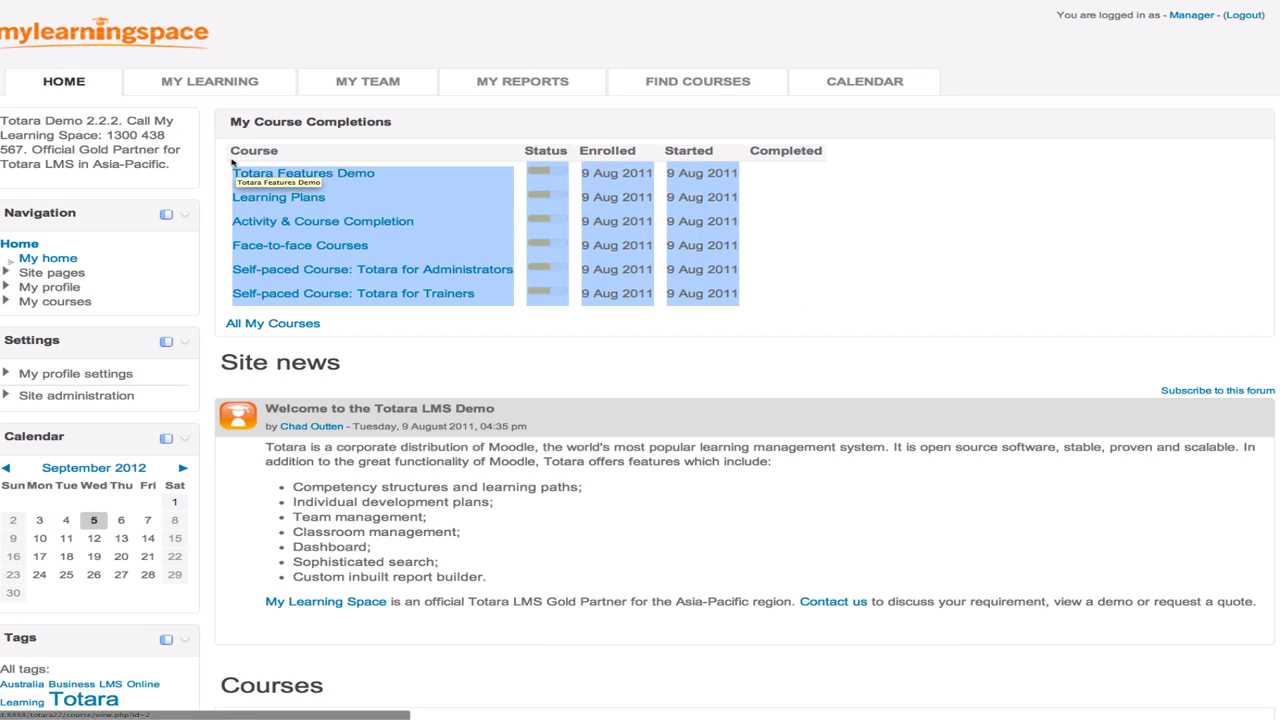
click(225, 152)
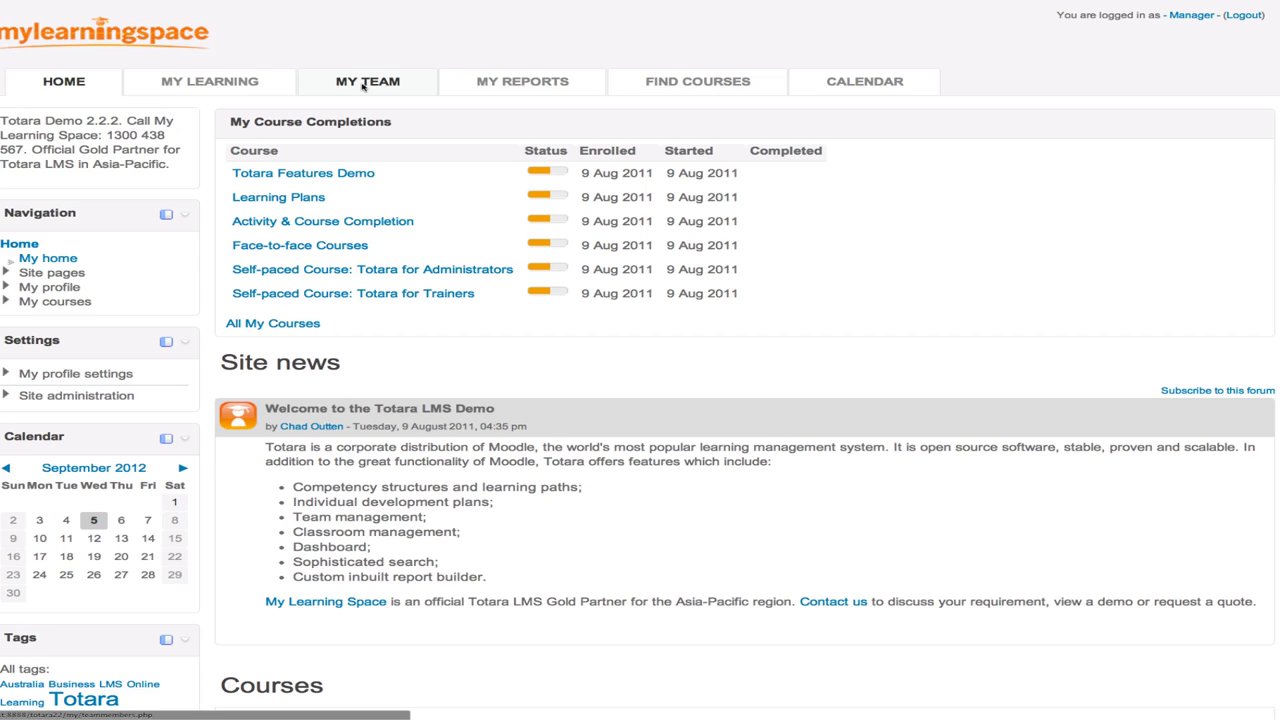
- Open My Team and scroll through the 7 team members' logins, courses and completions
click(363, 86)
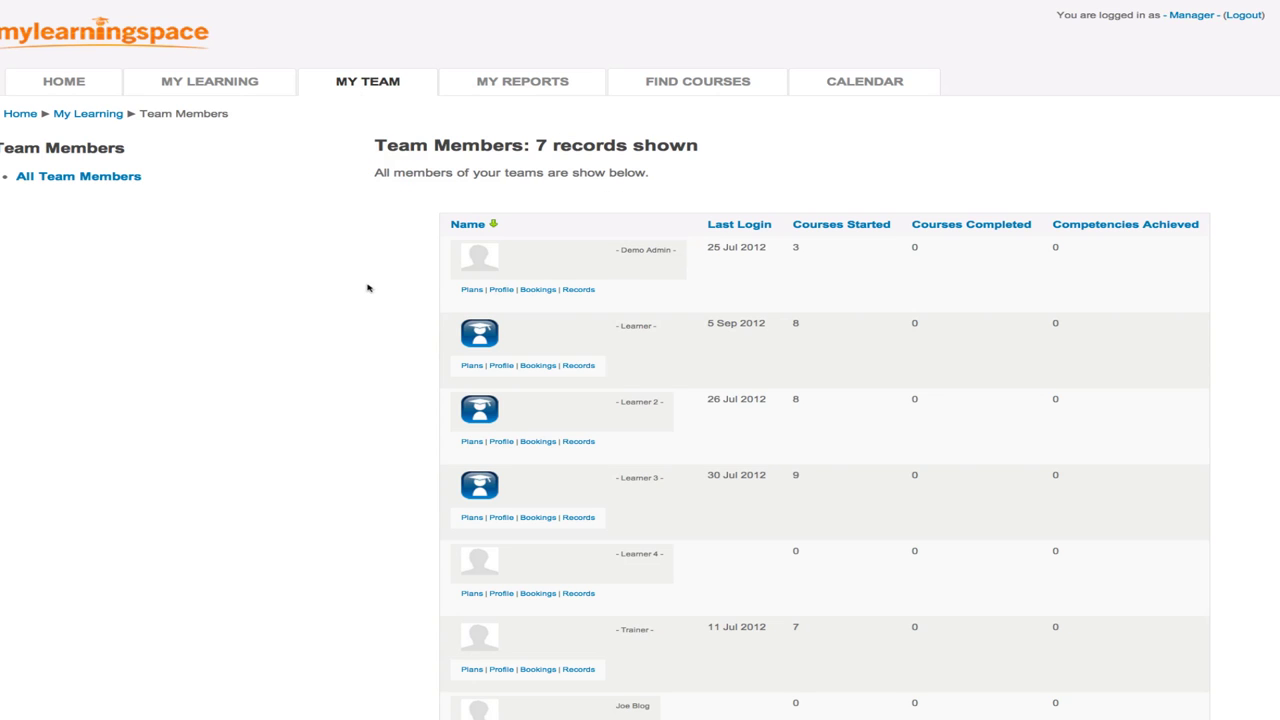
scroll(367, 288, down, 2)
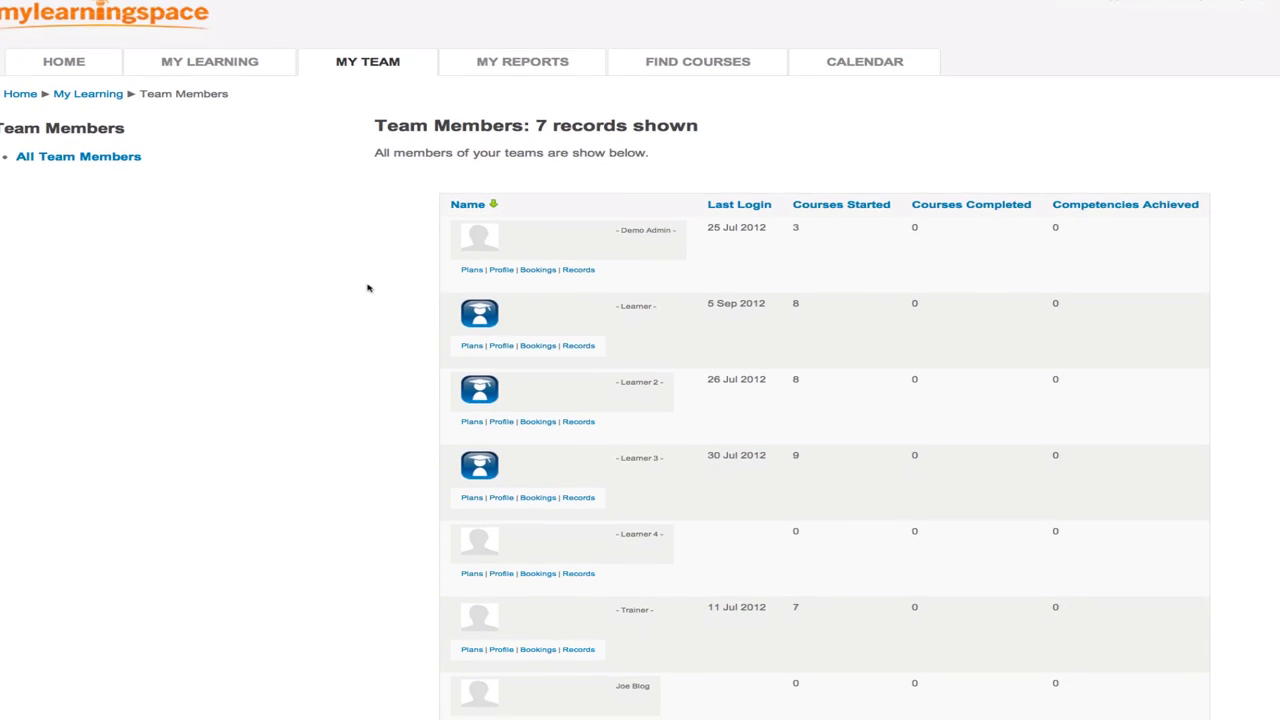
scroll(367, 288, down, 1)
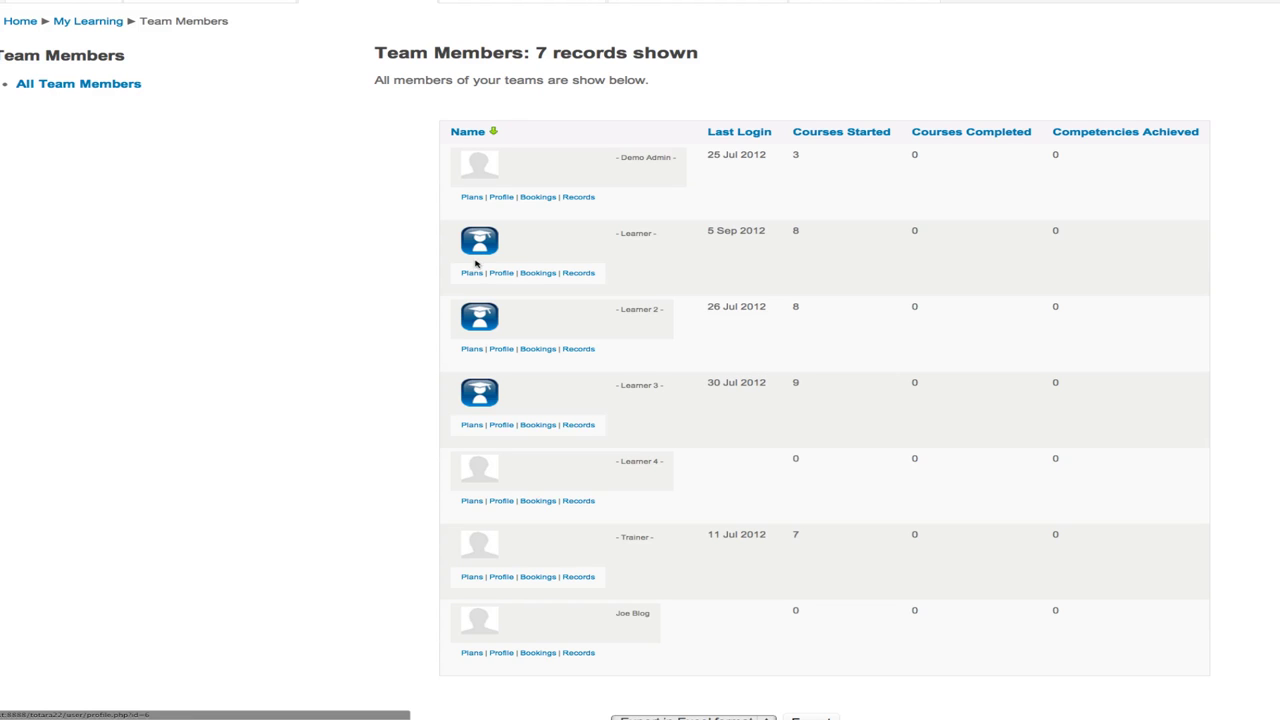
- Open the Learner's My Learning Plan 2013 and save the comment 'Plan looks good.'
click(472, 273)
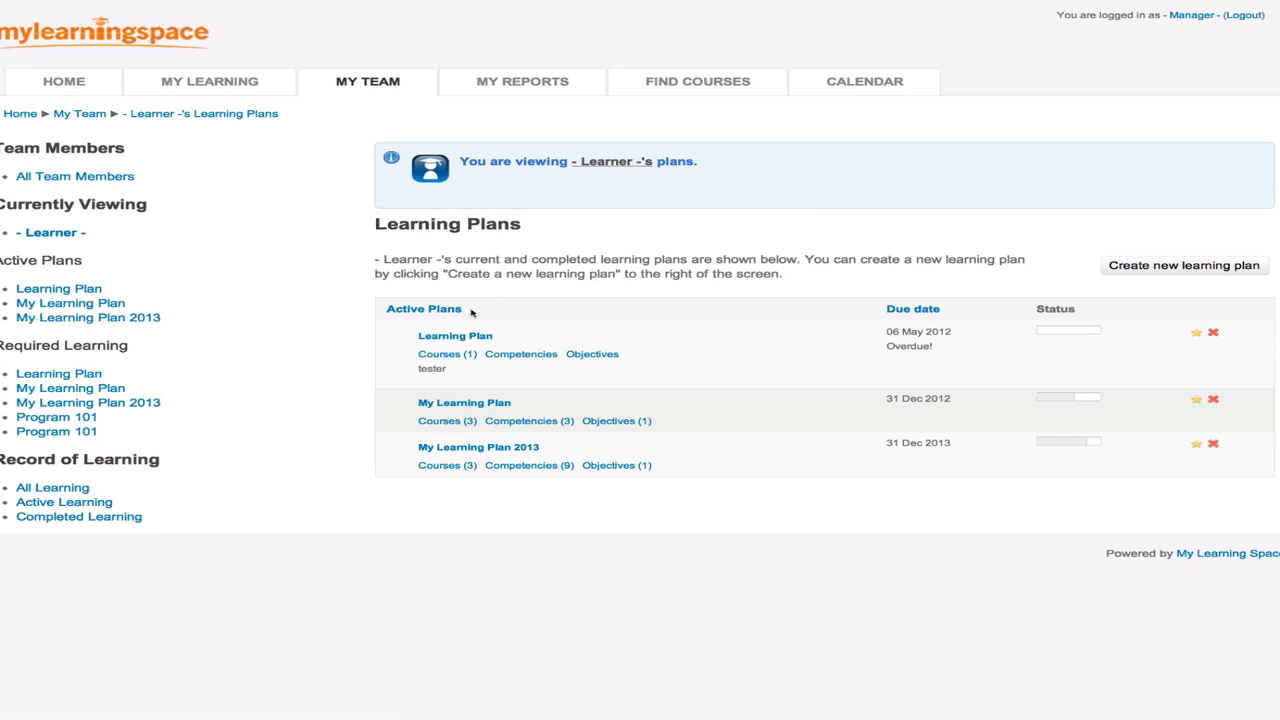
drag(472, 313, 388, 306)
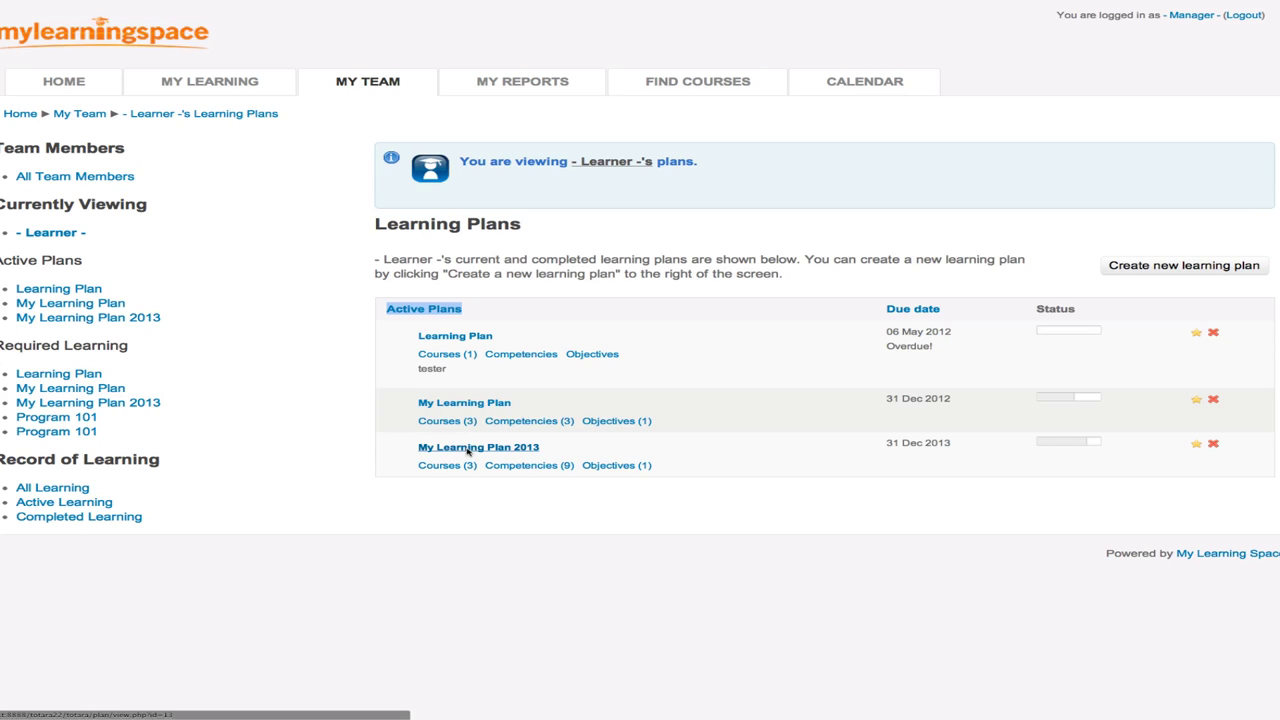
click(467, 449)
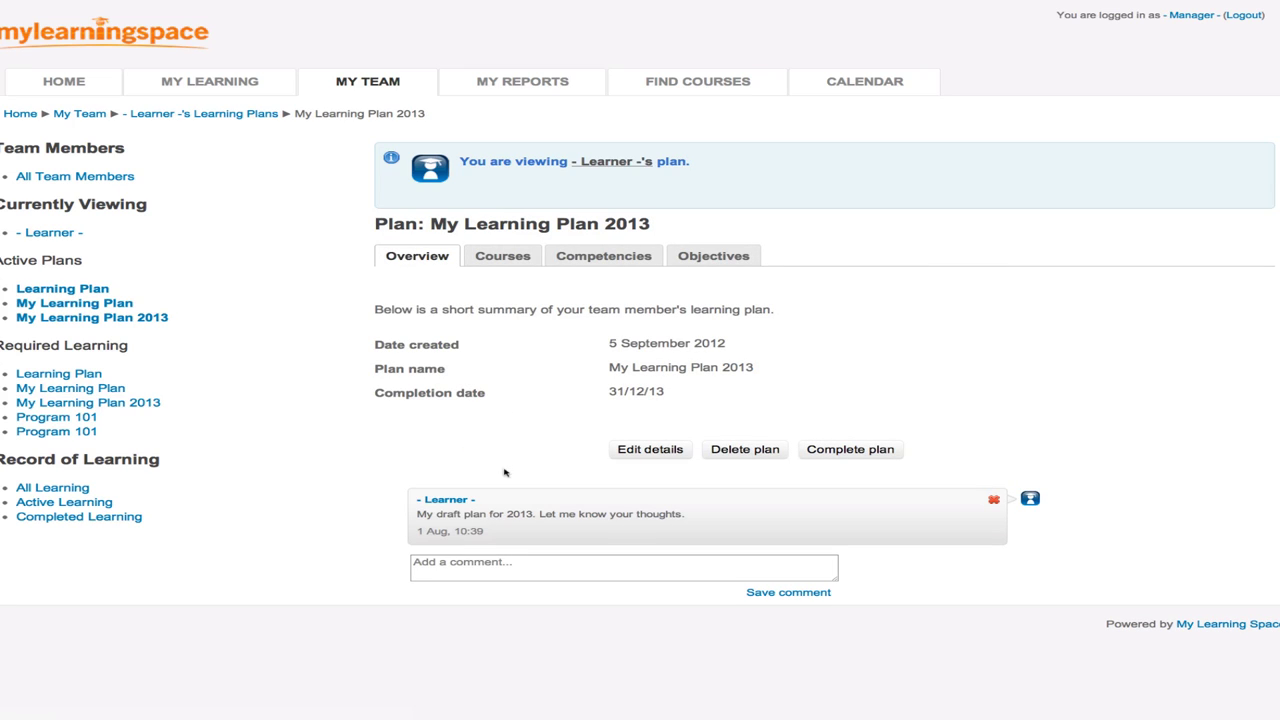
click(438, 564)
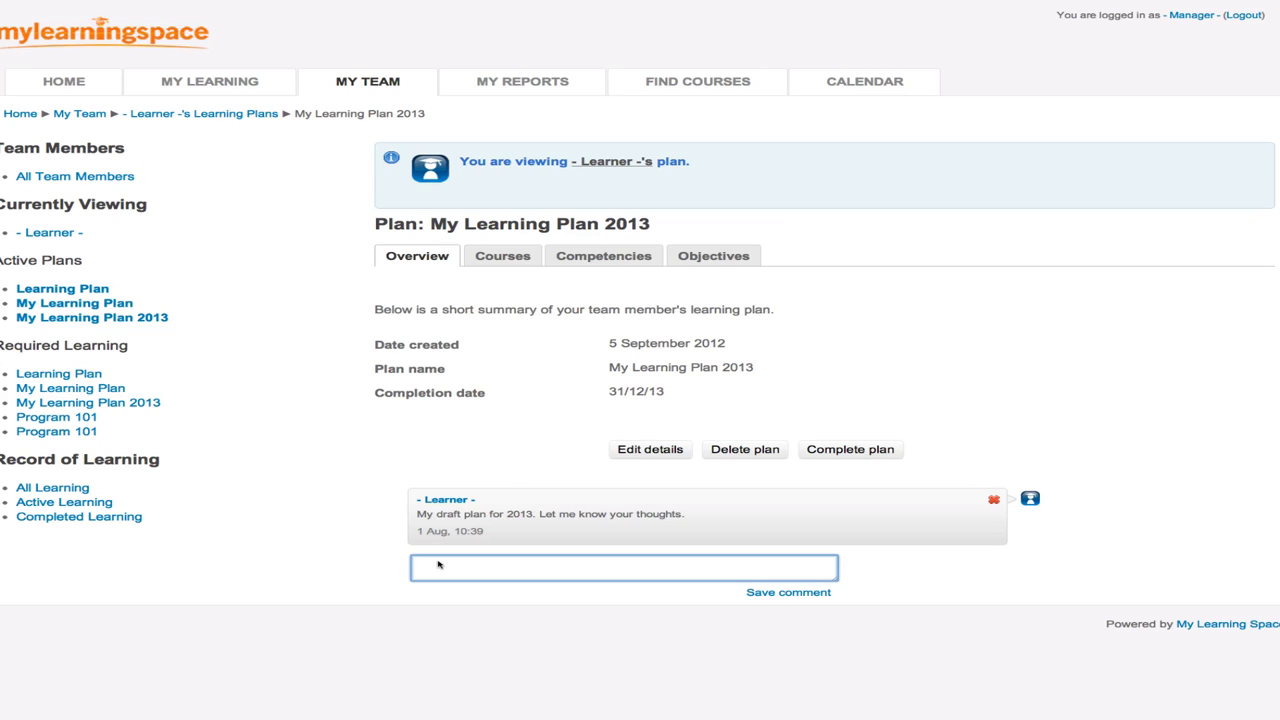
text(Plan looks good.)
click(781, 595)
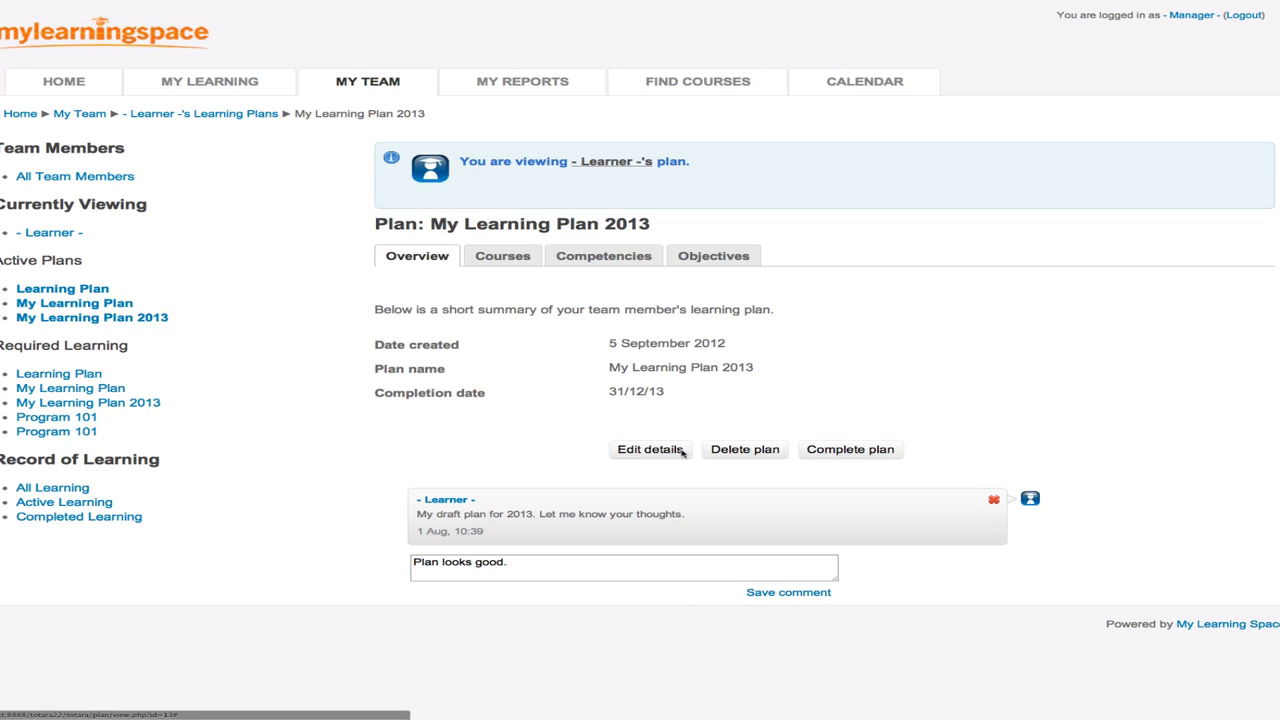
click(518, 258)
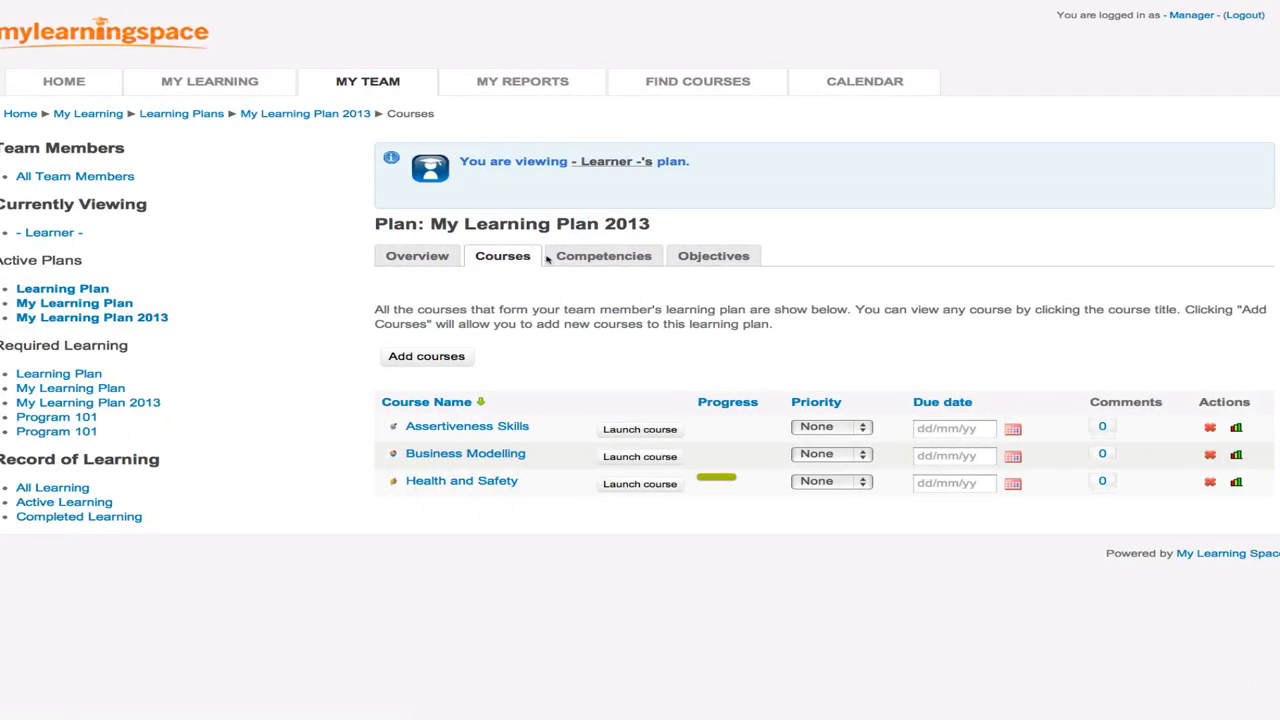
click(590, 258)
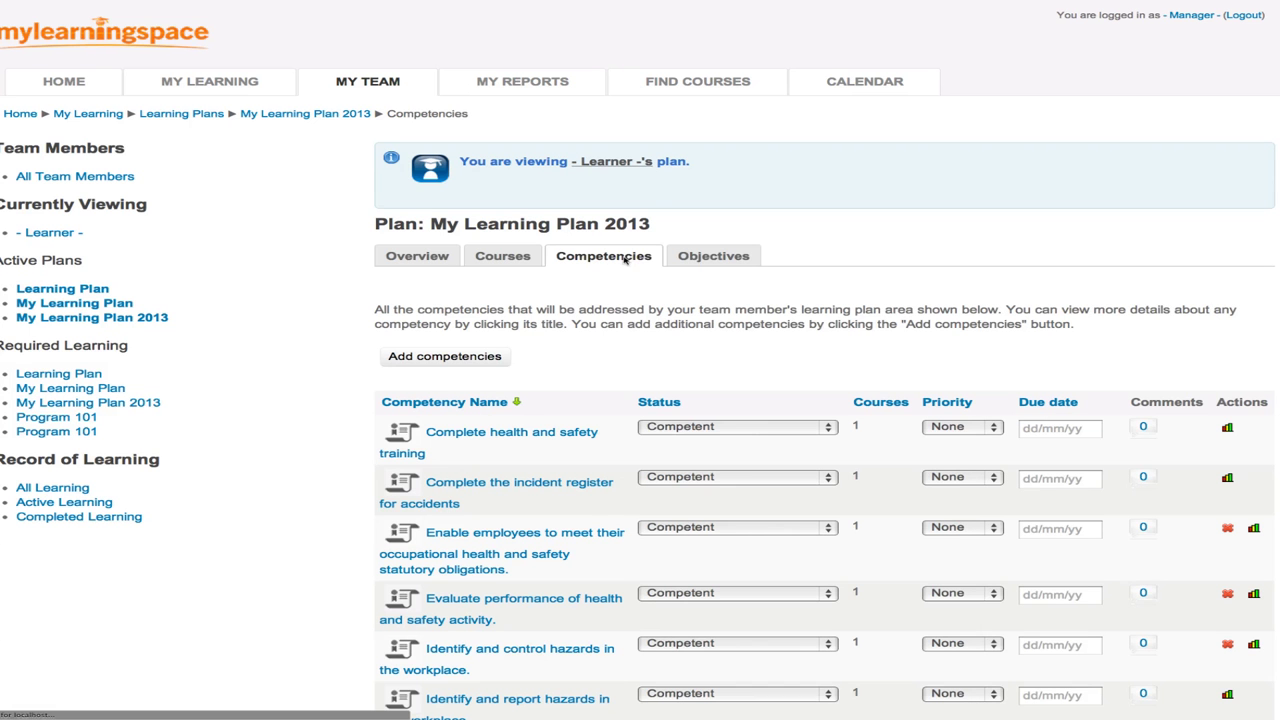
click(697, 258)
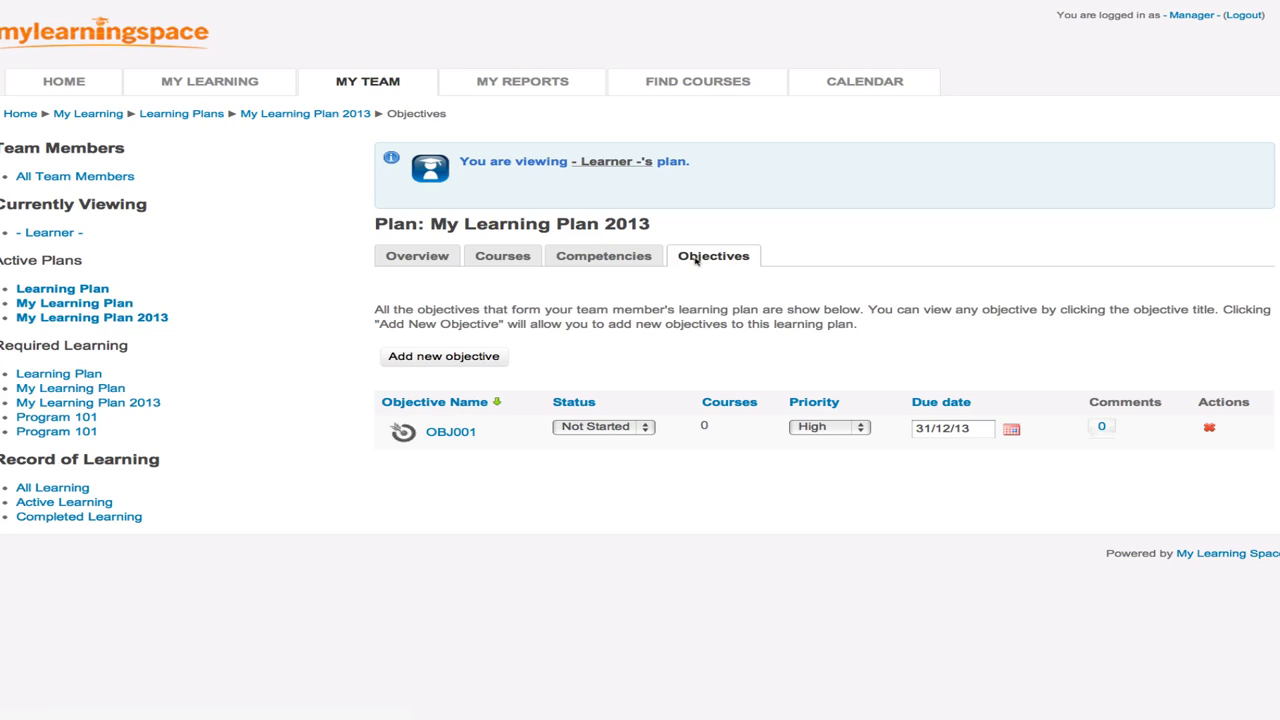
click(420, 257)
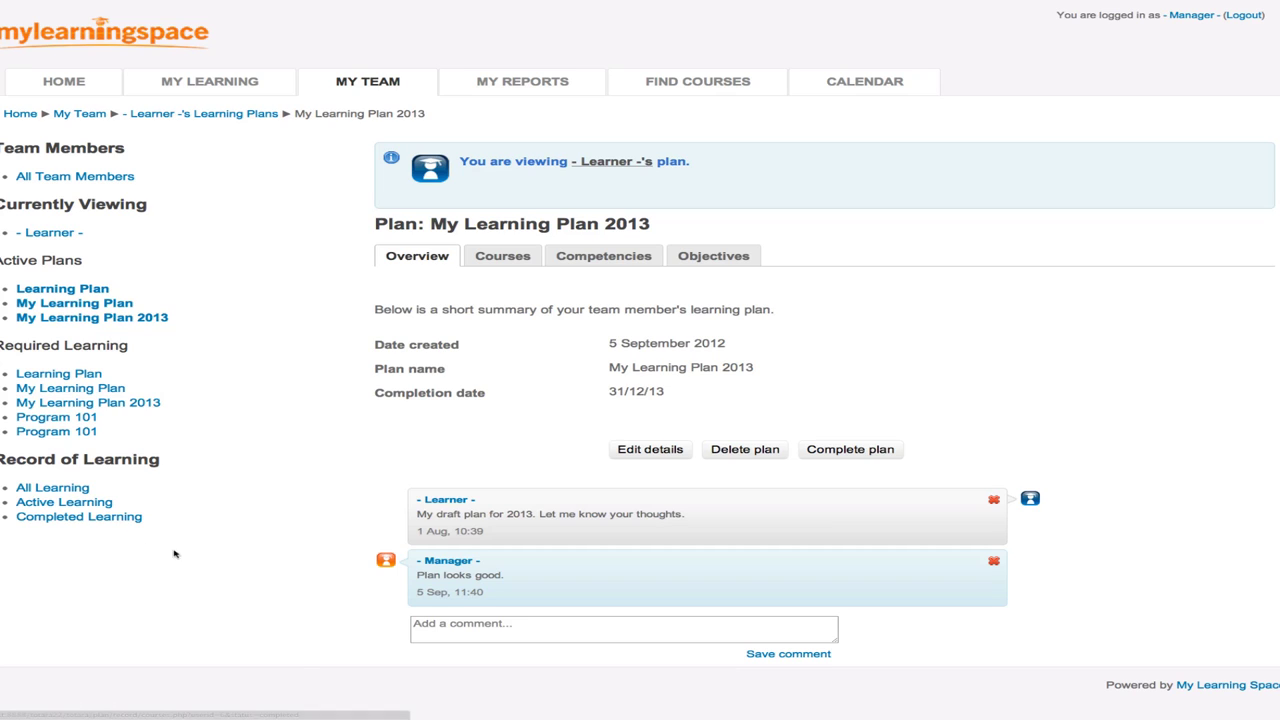
drag(165, 531, 3, 269)
- View the Learner's two past bookings, then return to the Team Members list
click(190, 230)
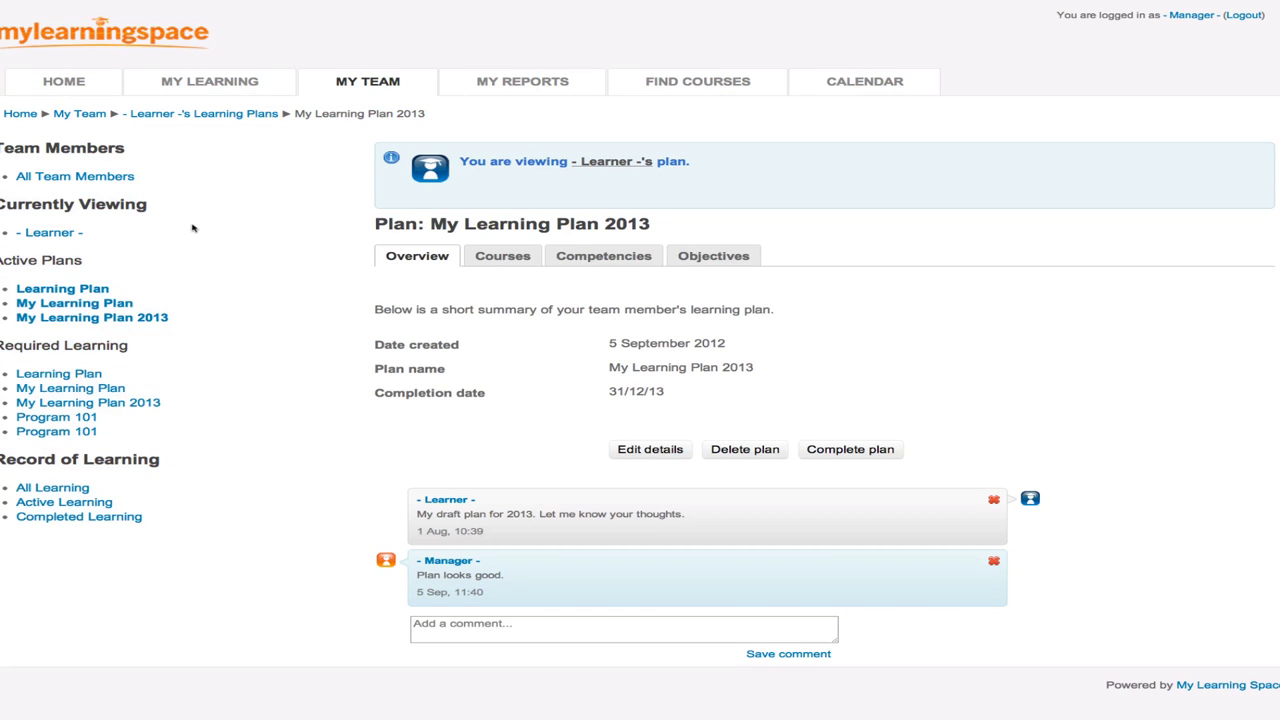
click(105, 179)
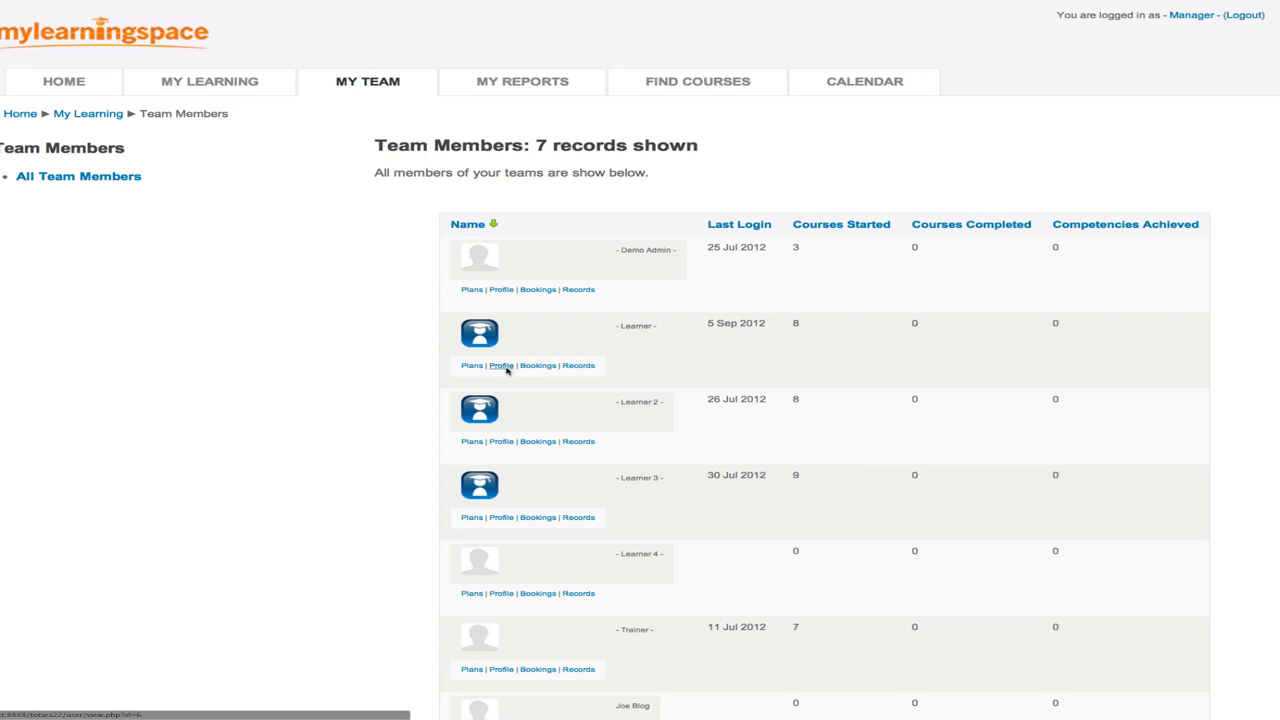
click(535, 368)
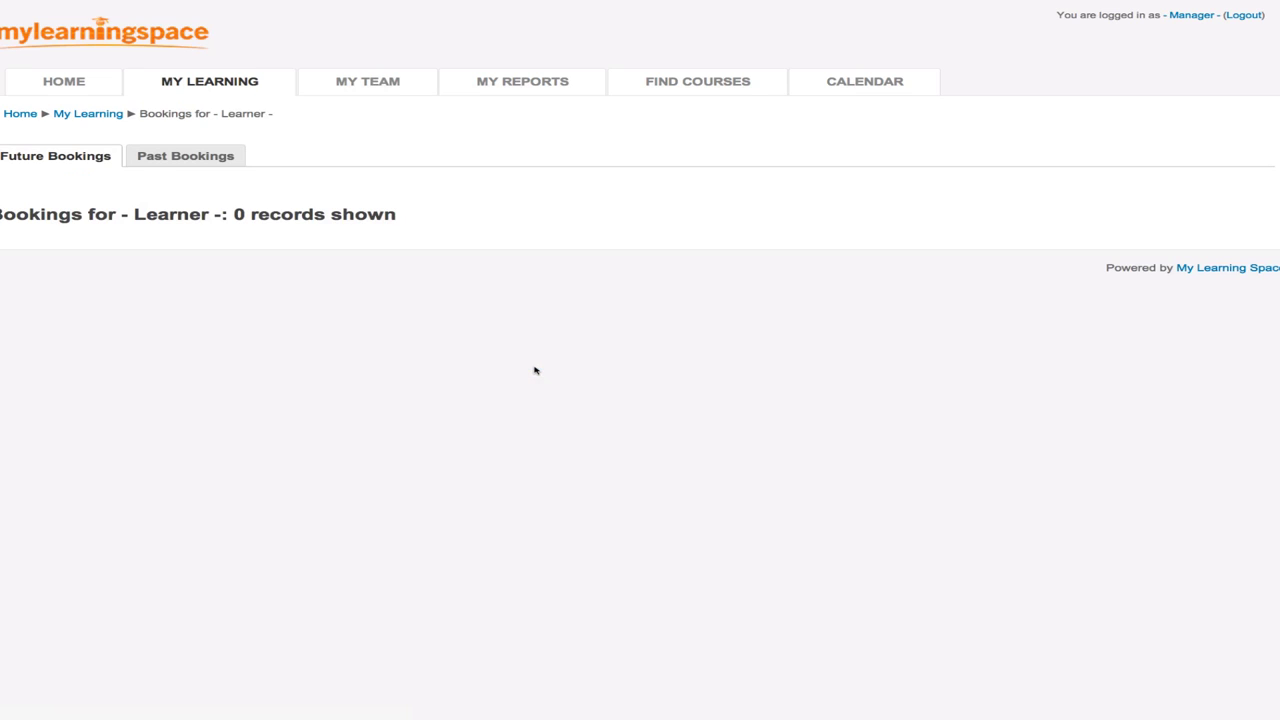
click(185, 157)
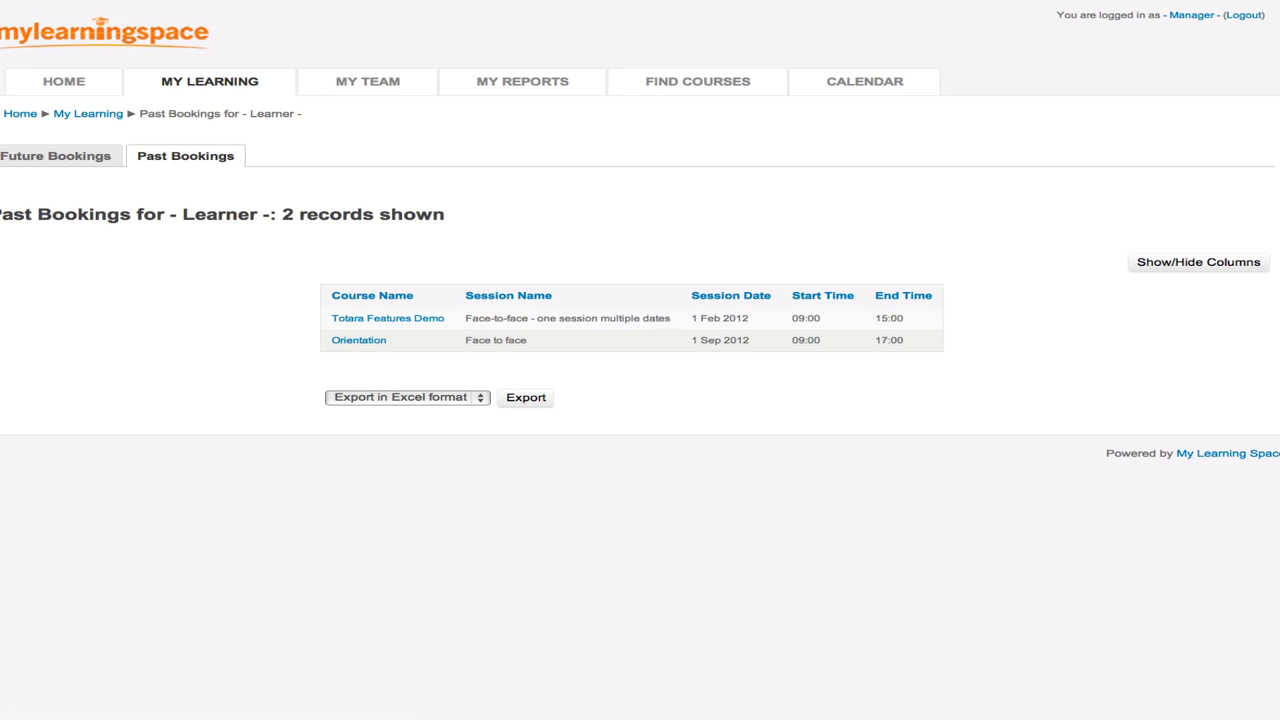
key(alt+Left)
key(alt+Left)
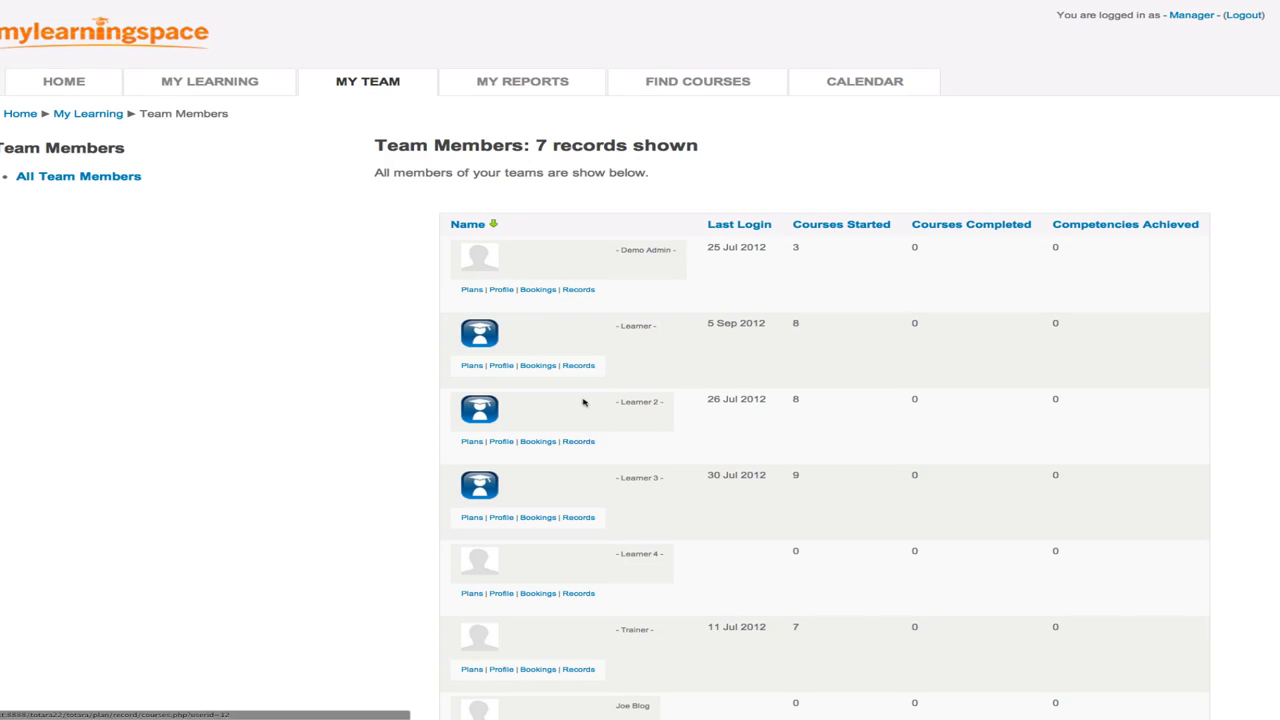
- Open the learner's record of learning and review the courses list, briefly showing the advanced search fields
click(580, 366)
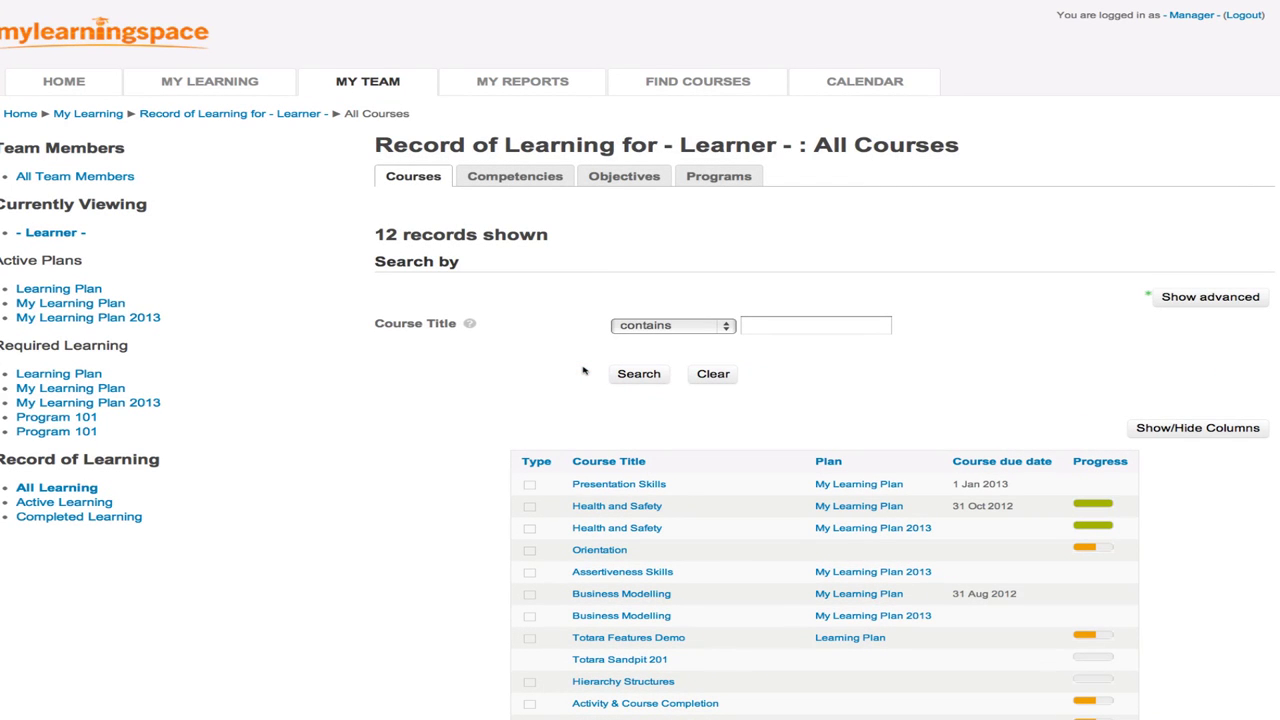
scroll(583, 370, down, 2)
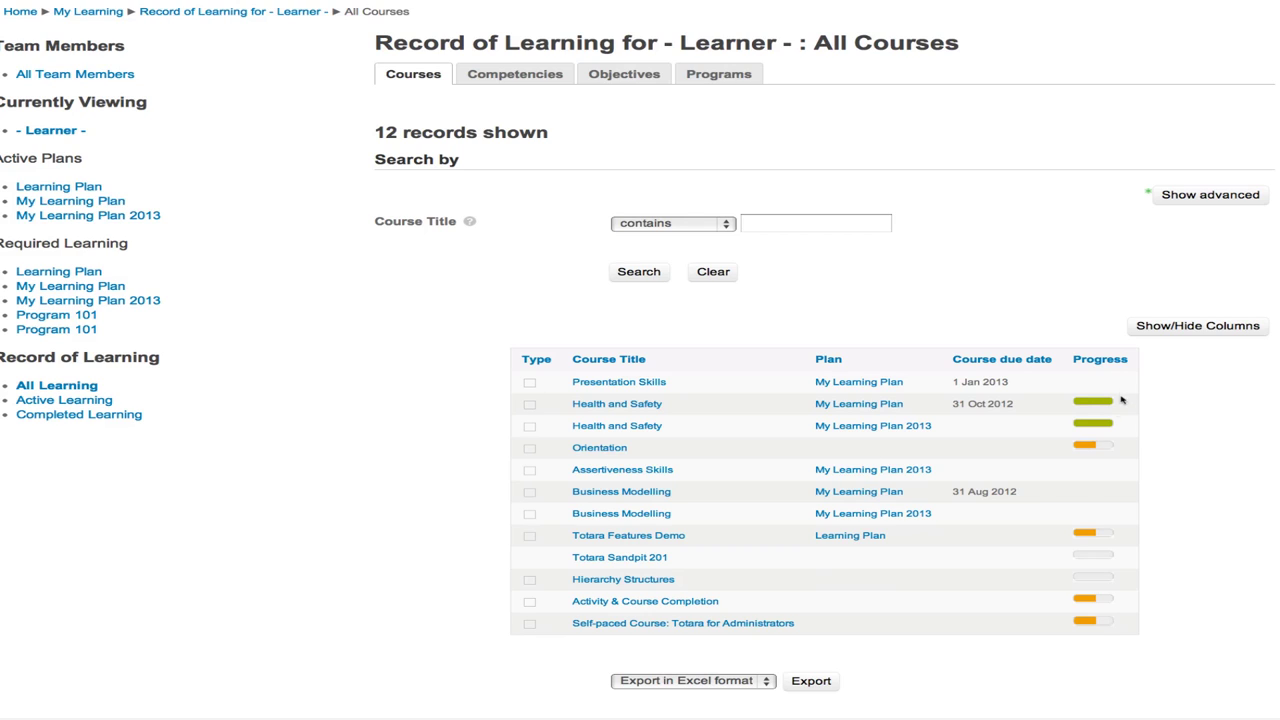
drag(1131, 361, 1075, 361)
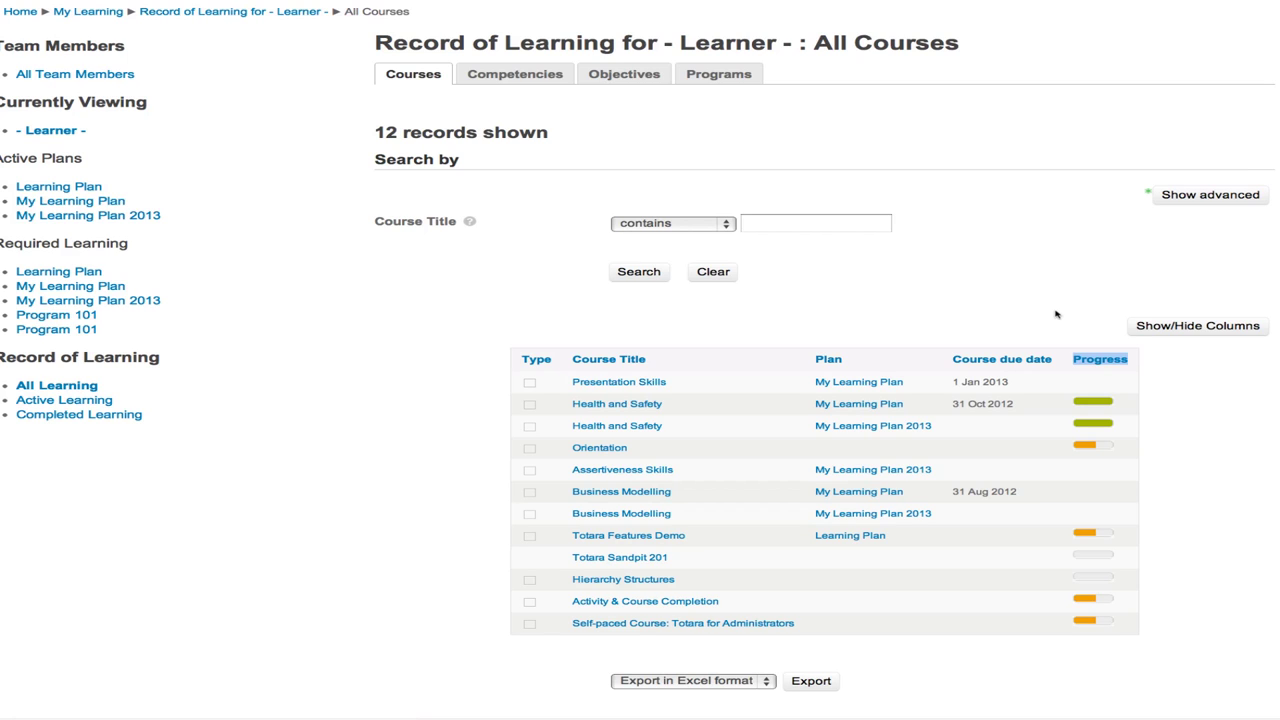
click(1180, 200)
click(1180, 198)
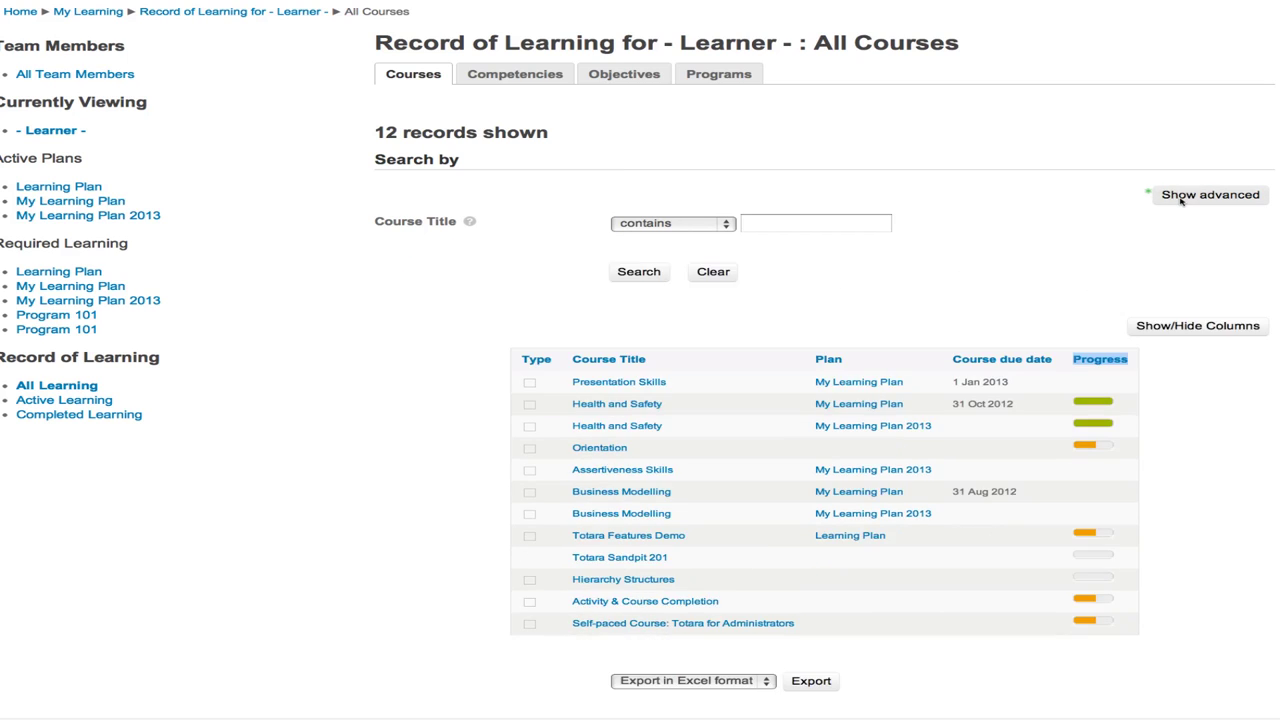
- View the learner's competencies, objectives and programs records, then return to the home page
click(501, 75)
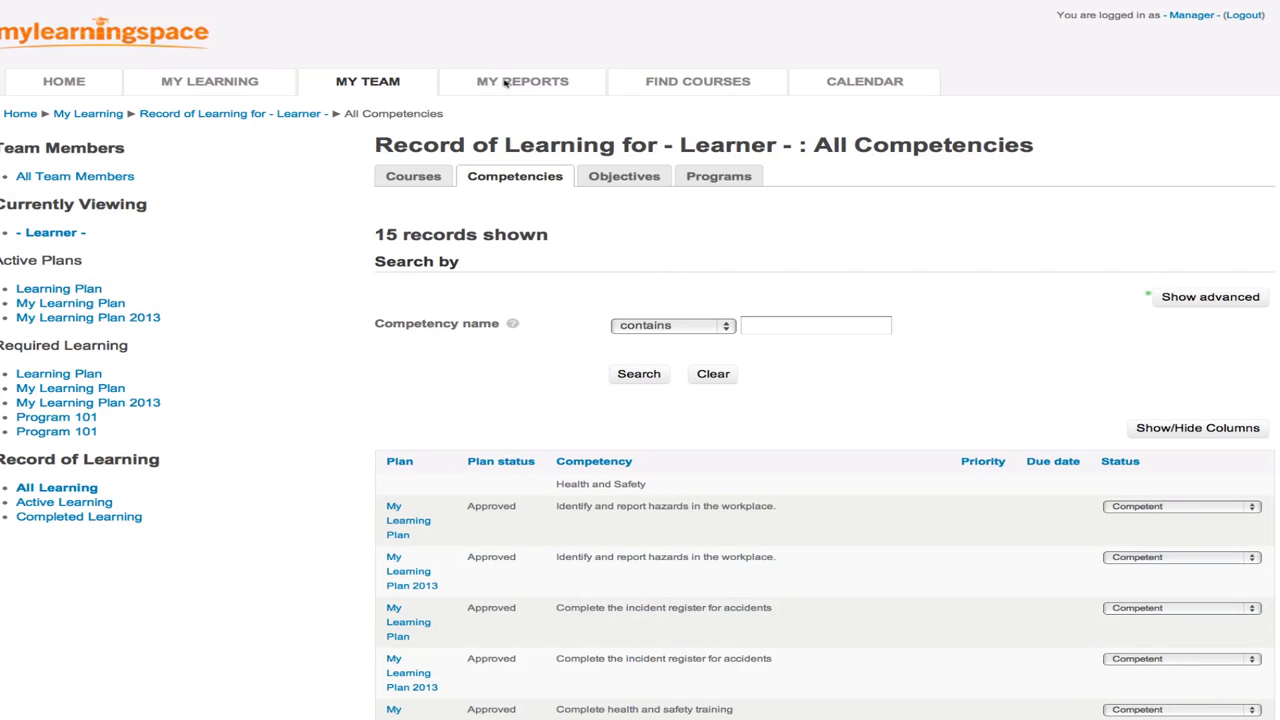
click(621, 176)
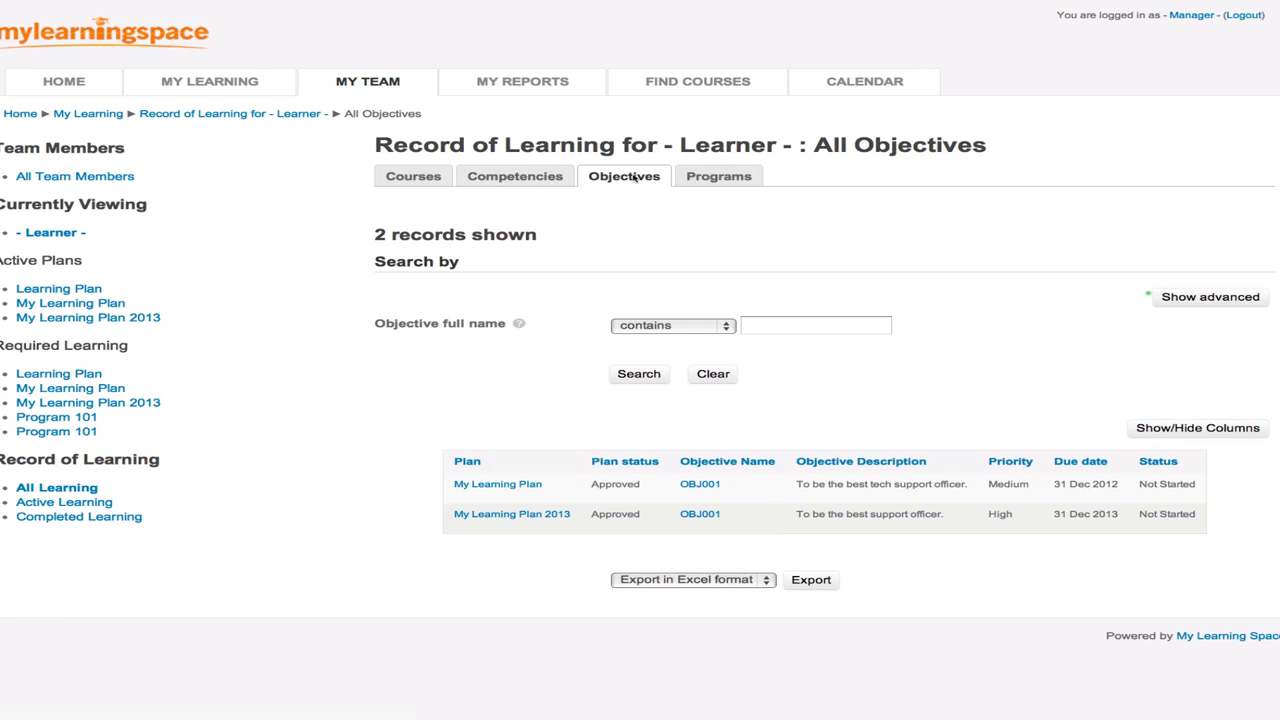
click(721, 179)
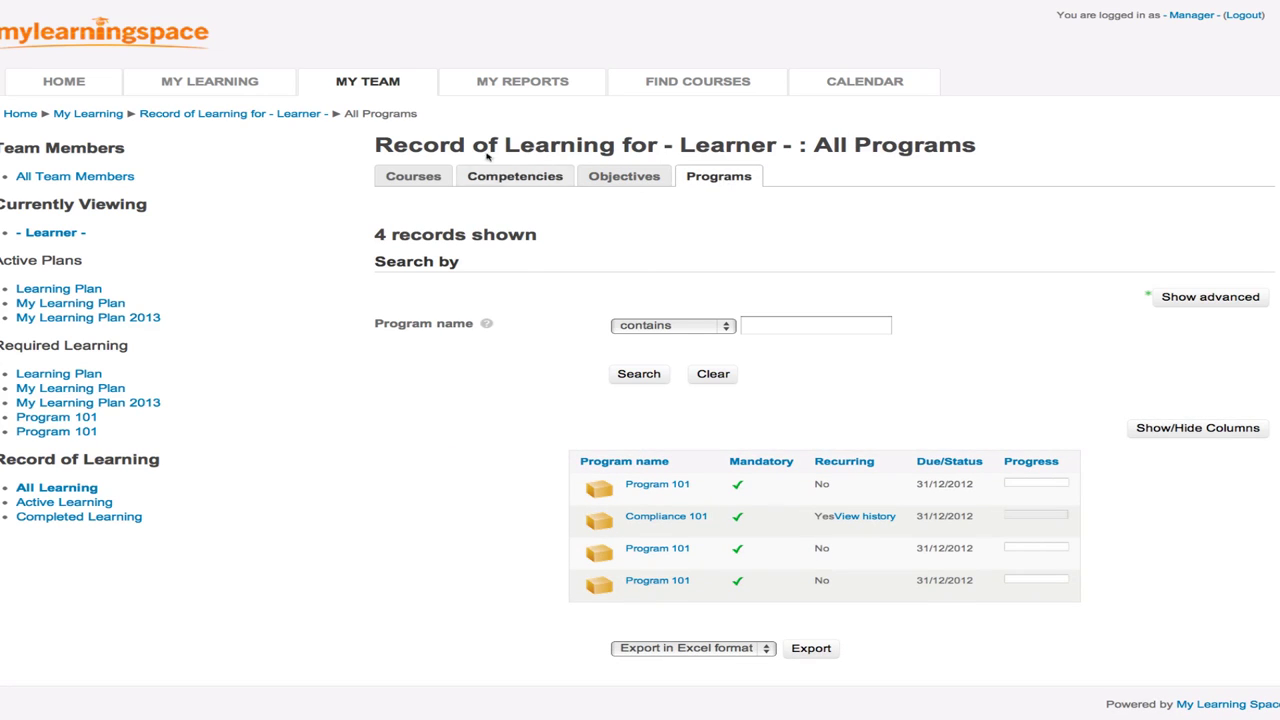
click(18, 116)
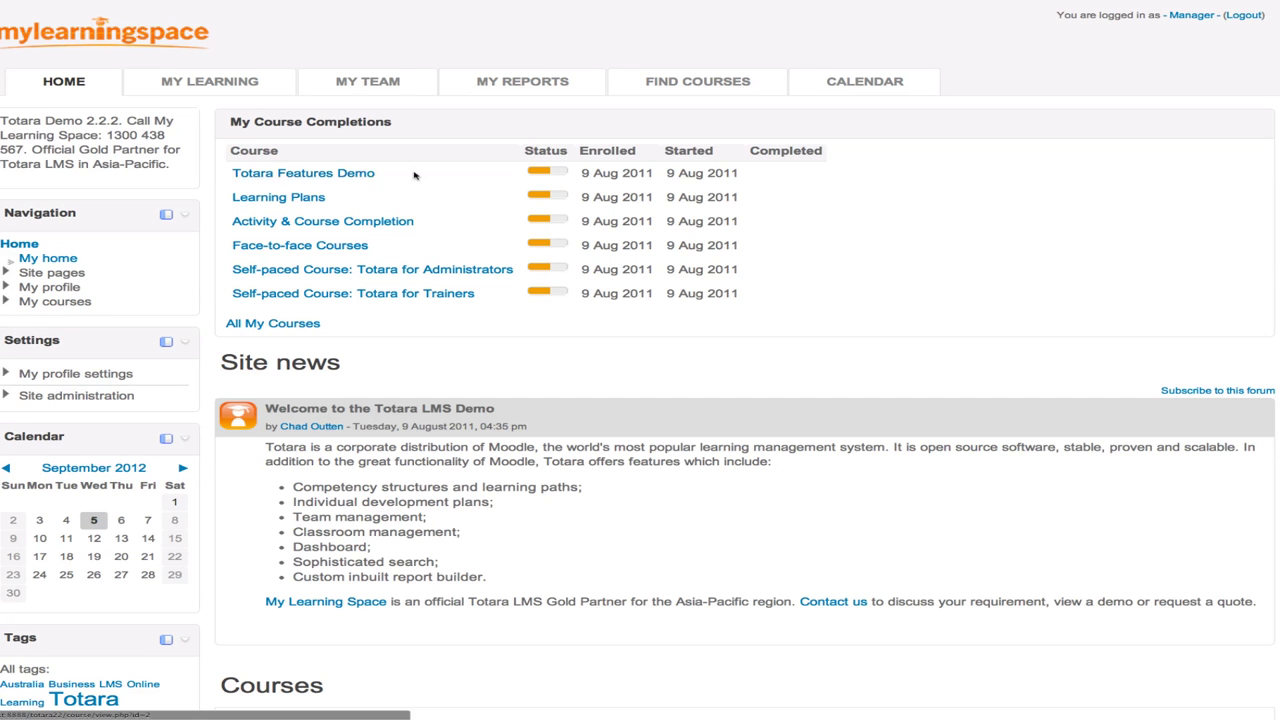
- Log out of the manager account and sign in with the learner's username and password
click(1240, 16)
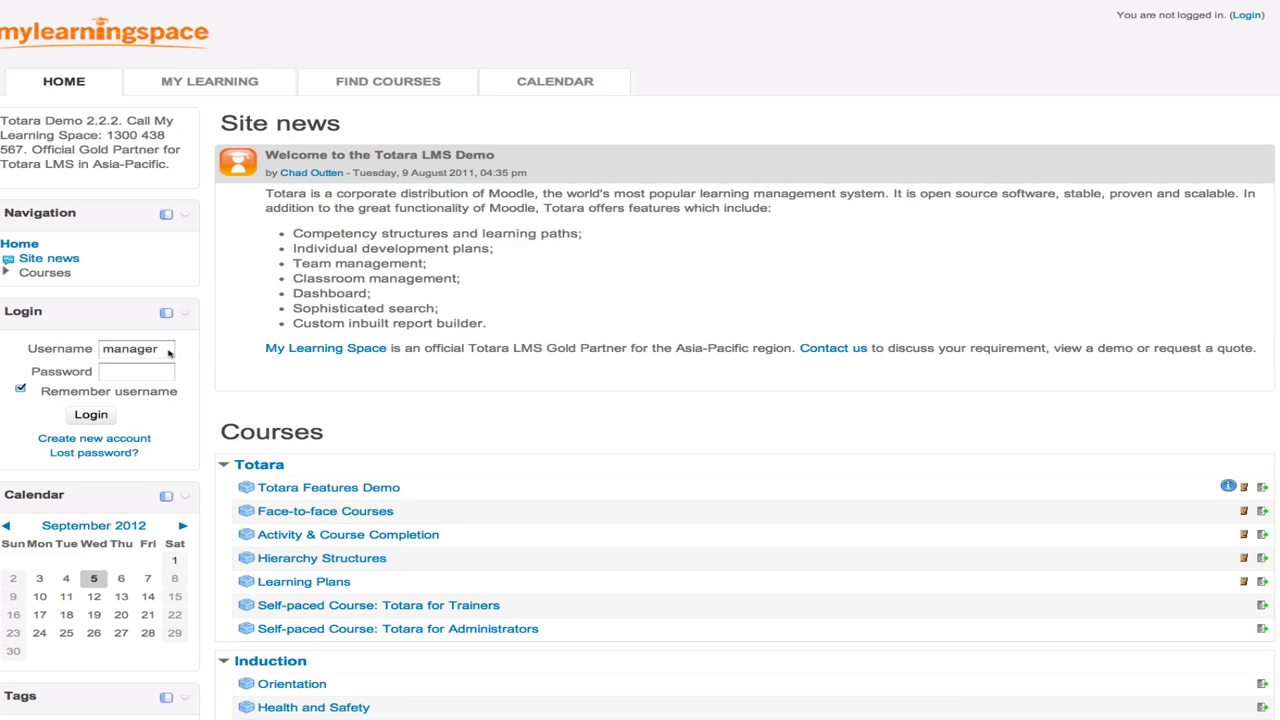
double_click(130, 352)
text(learner)
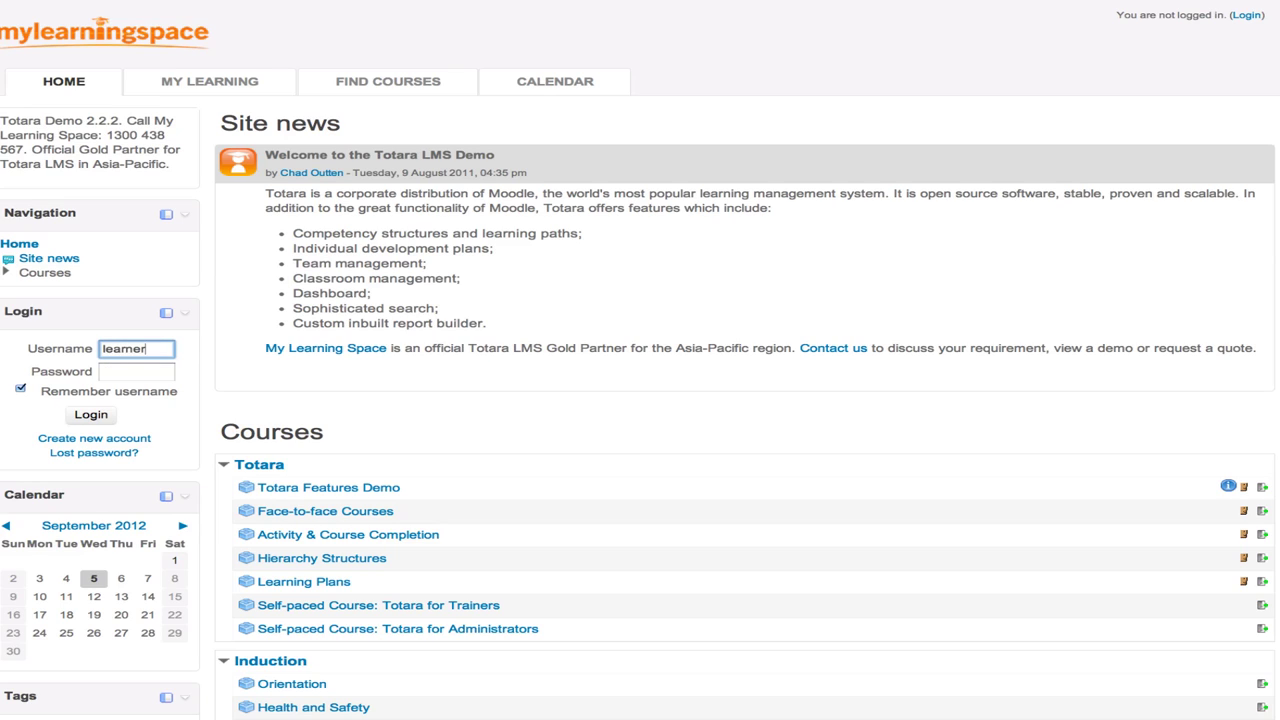
key(Tab)
text(learner)
key(Return)
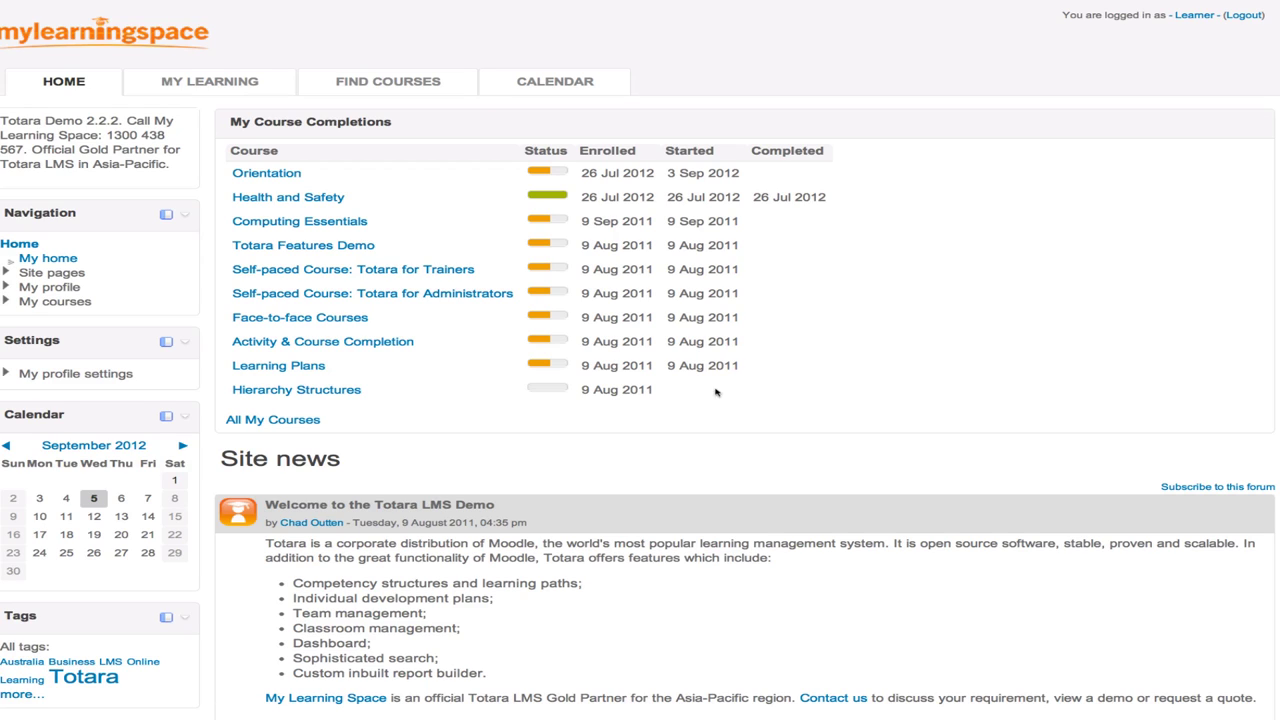
mouse_move(230, 85)
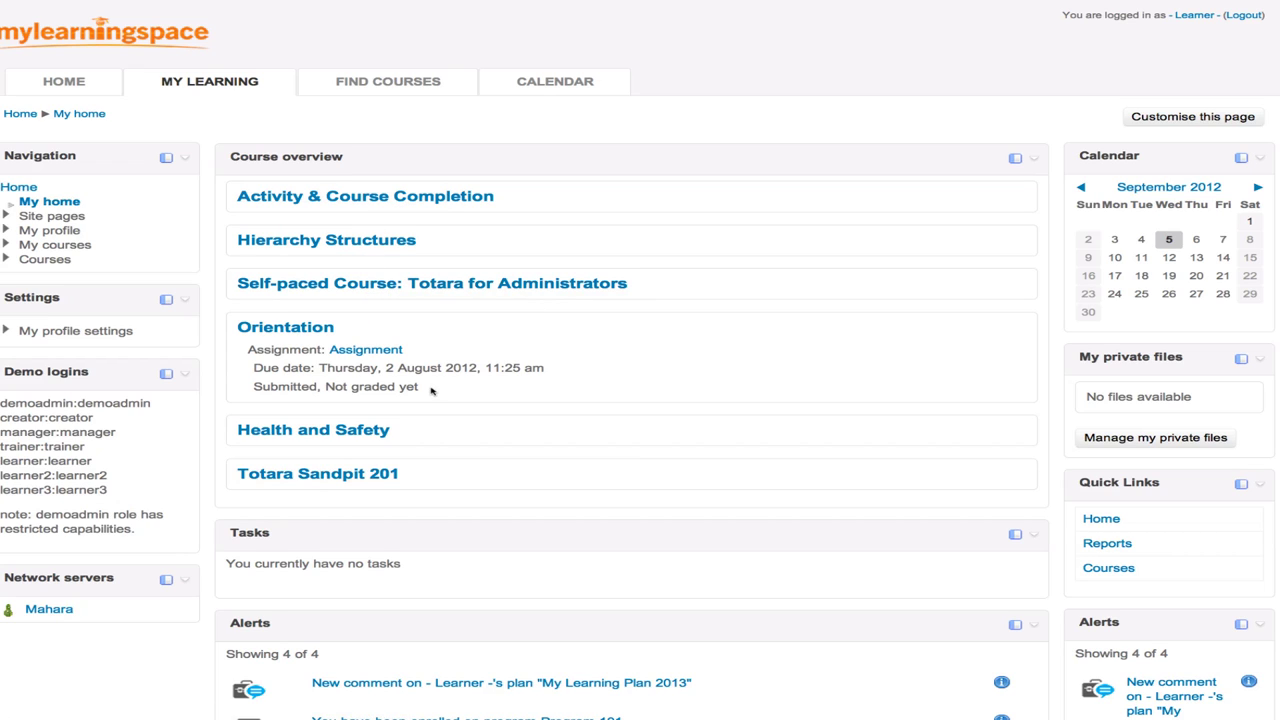
drag(431, 390, 250, 351)
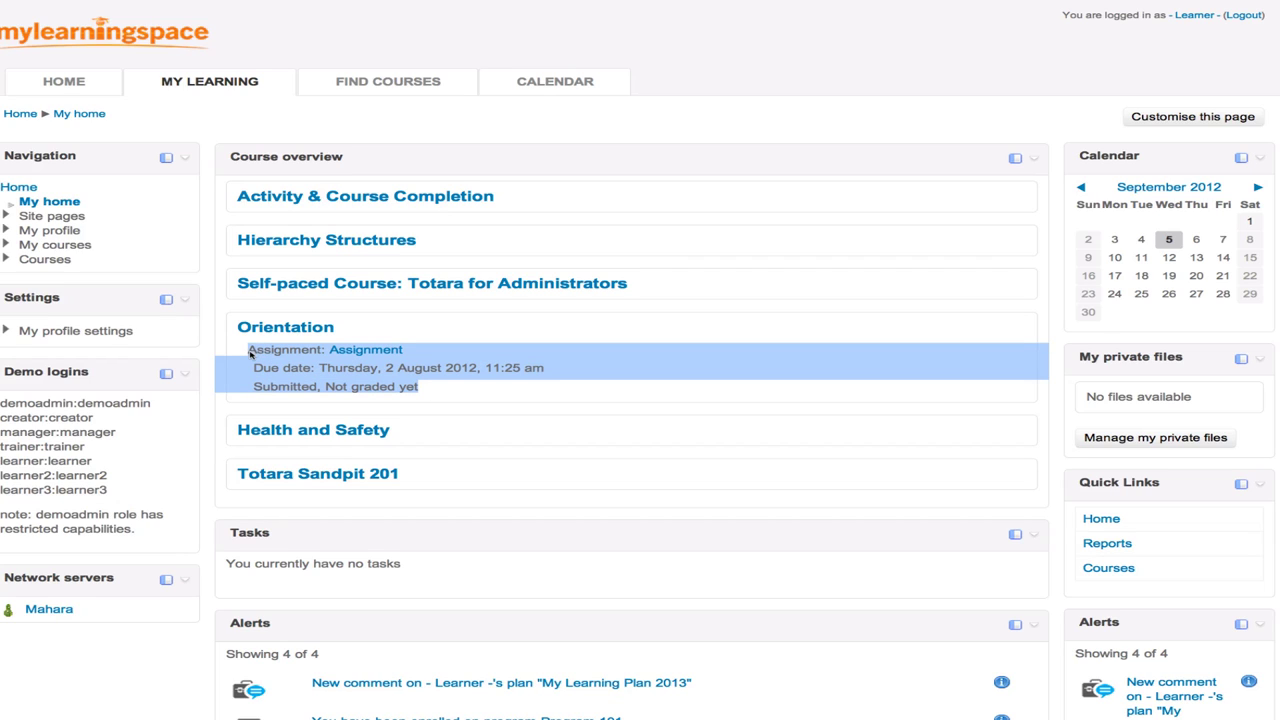
click(456, 391)
scroll(456, 391, down, 3)
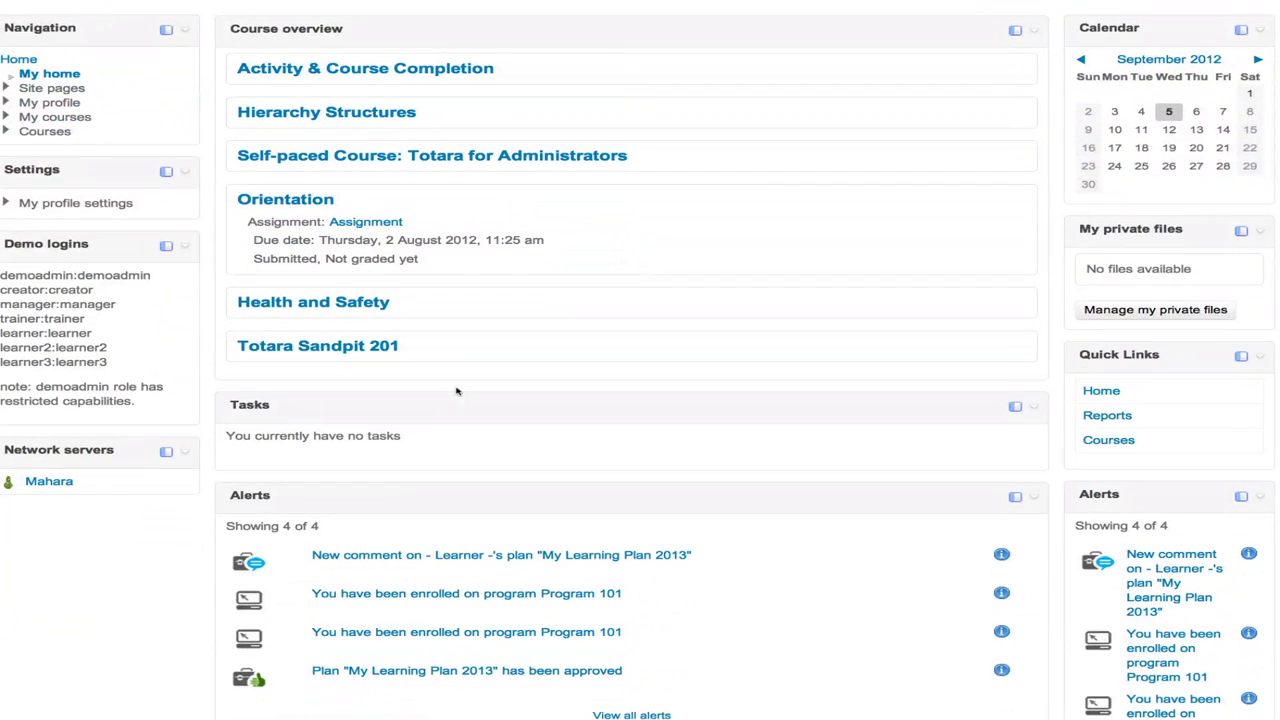
scroll(456, 391, down, 1)
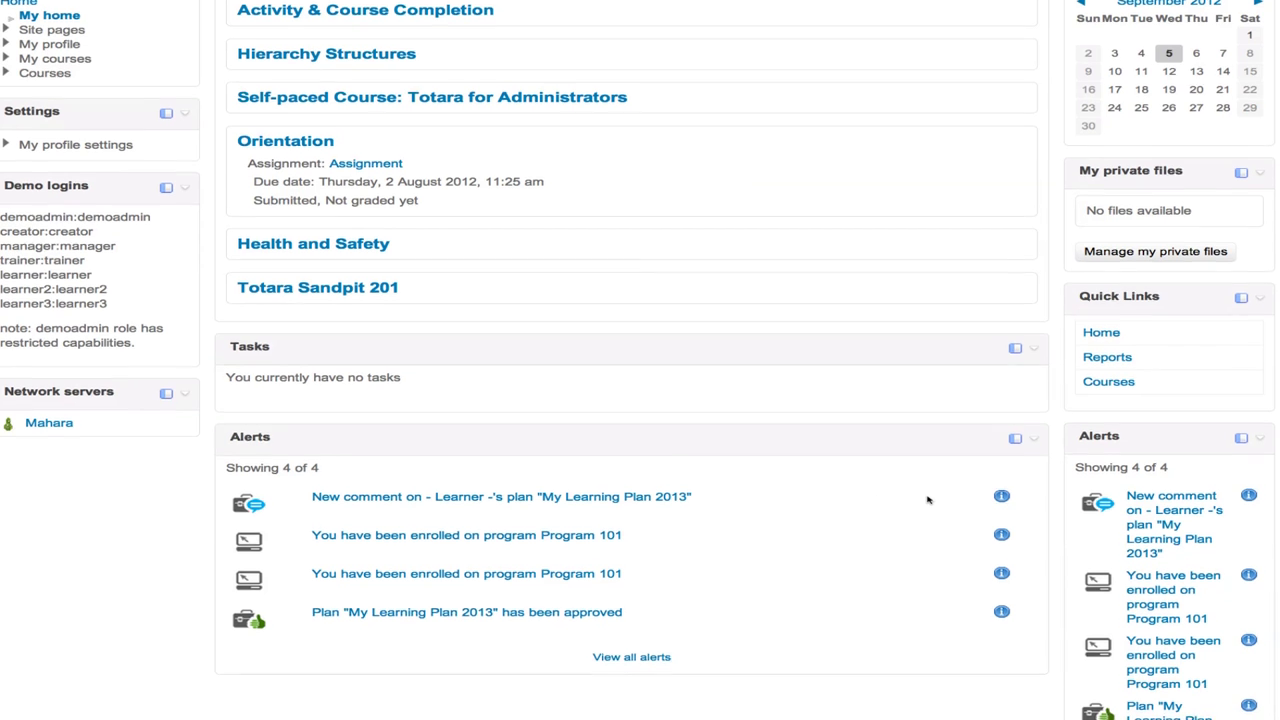
scroll(927, 500, down, 4)
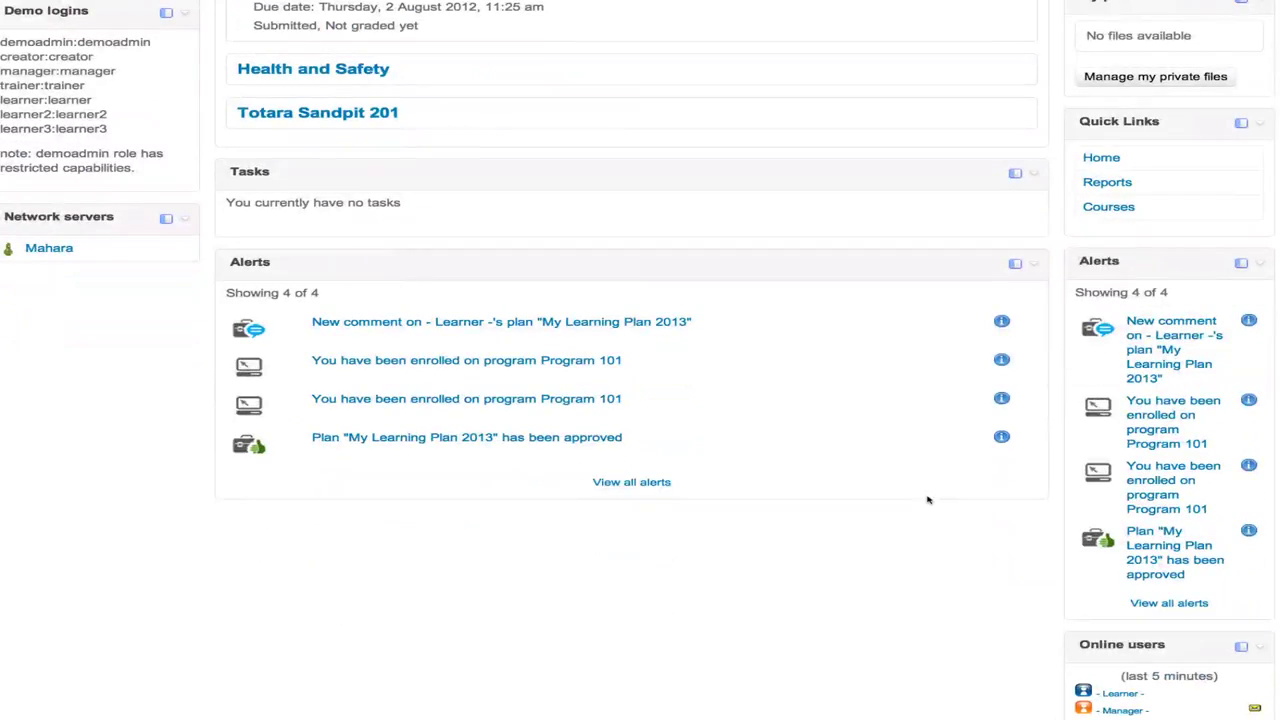
scroll(927, 500, down, 3)
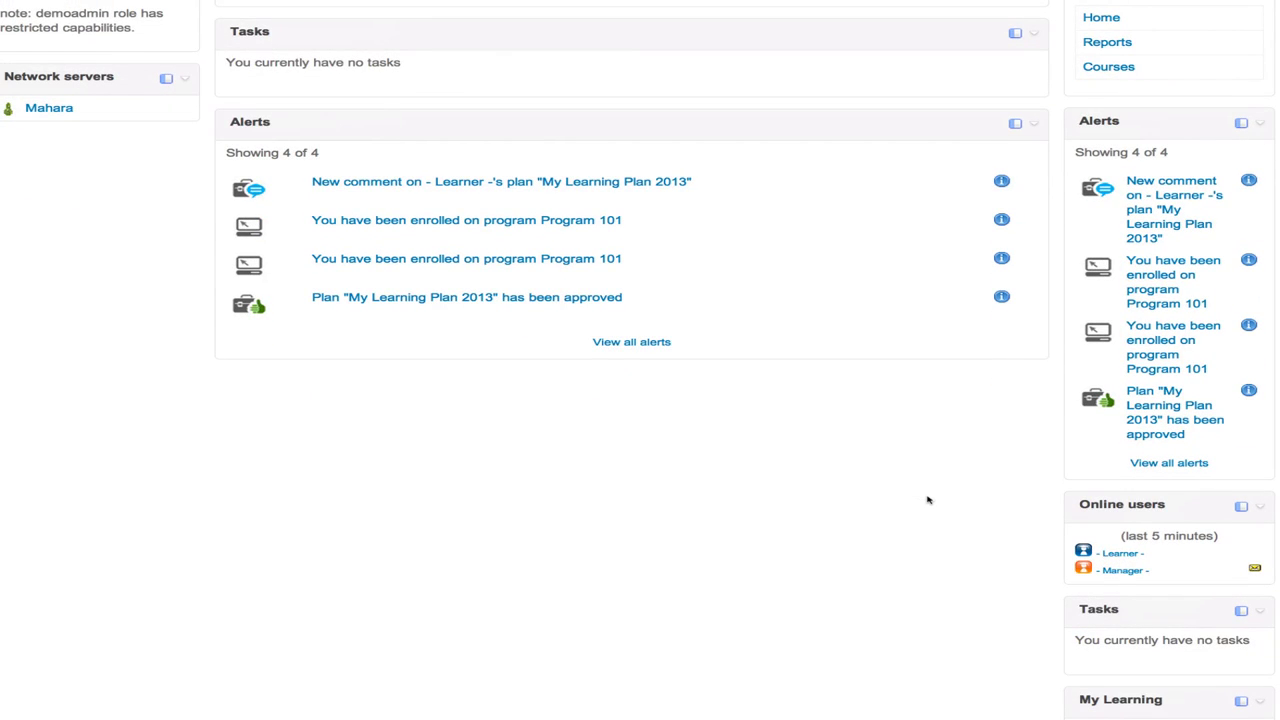
scroll(927, 500, down, 3)
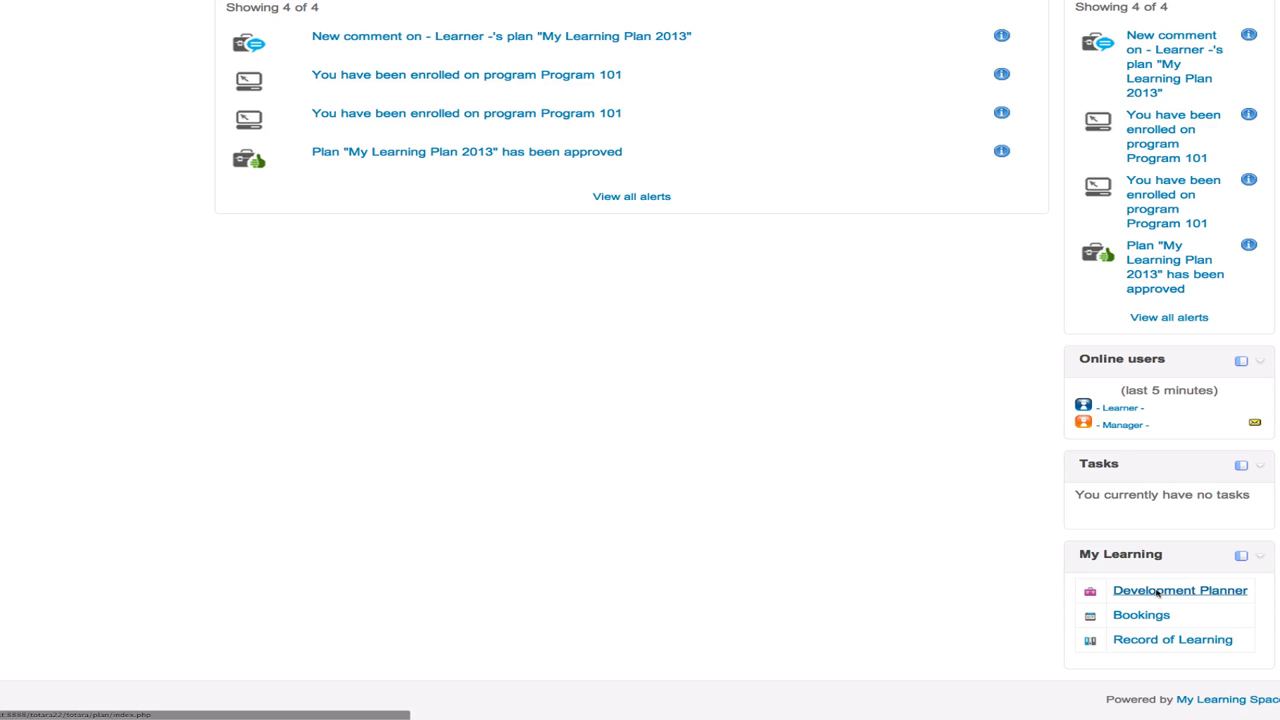
scroll(1157, 593, up, 5)
scroll(1157, 593, up, 3)
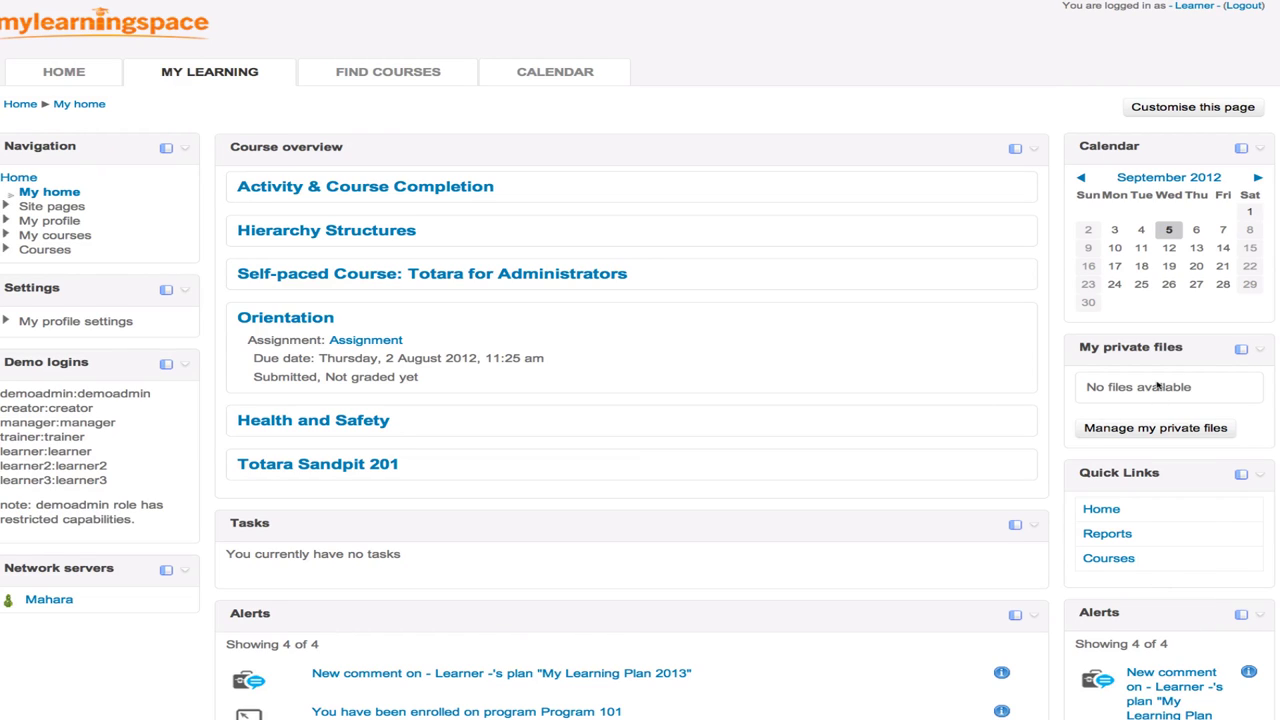
- Browse the course catalogue via Find Courses > Courses, then go to the Calendar
mouse_move(390, 77)
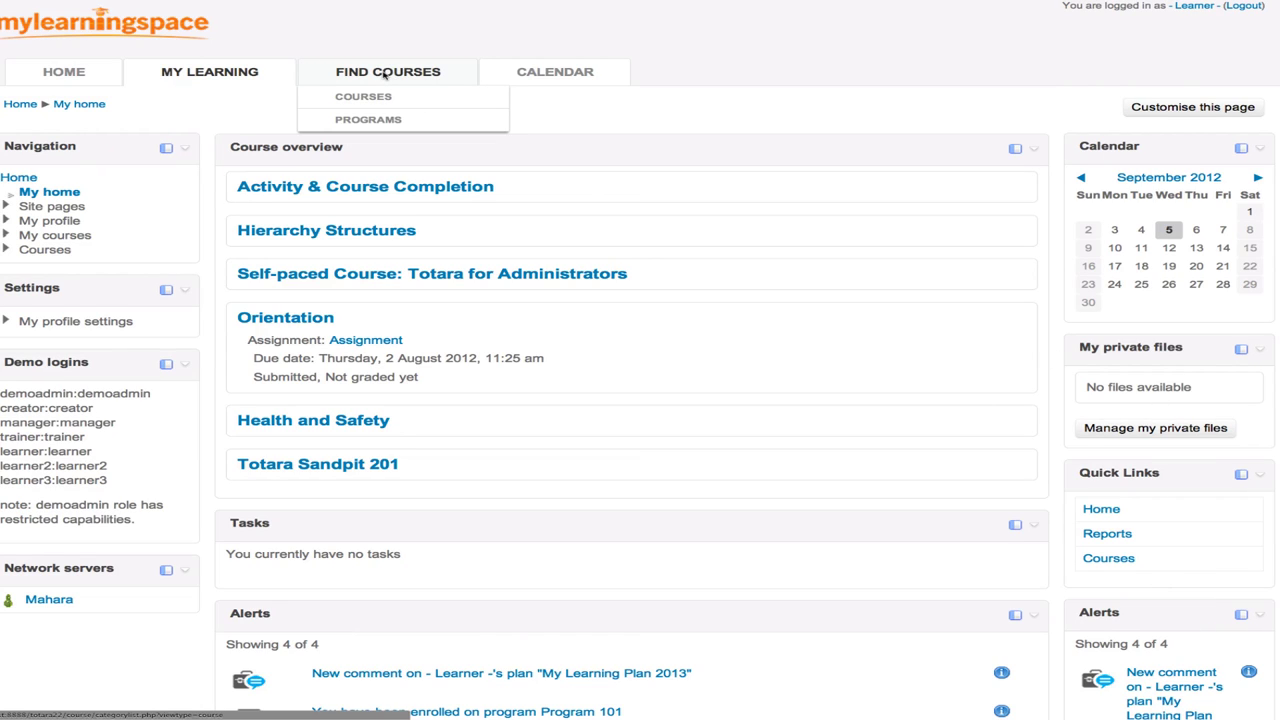
click(385, 76)
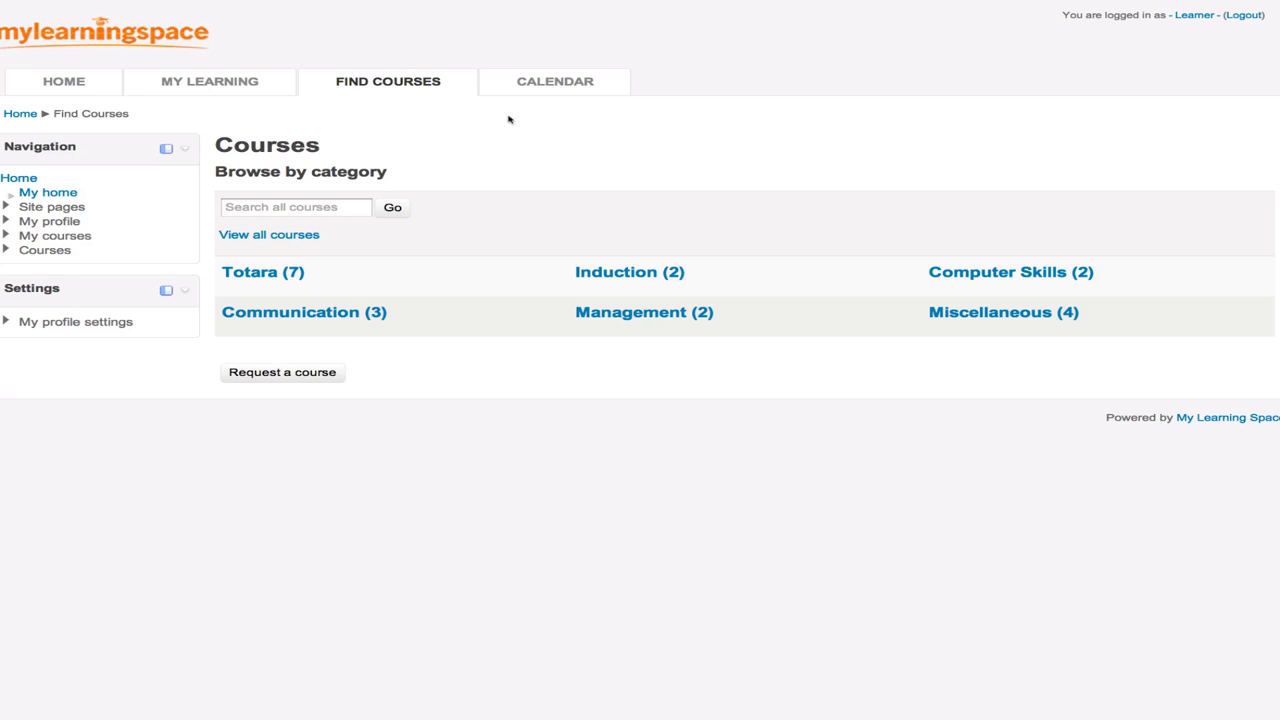
click(536, 87)
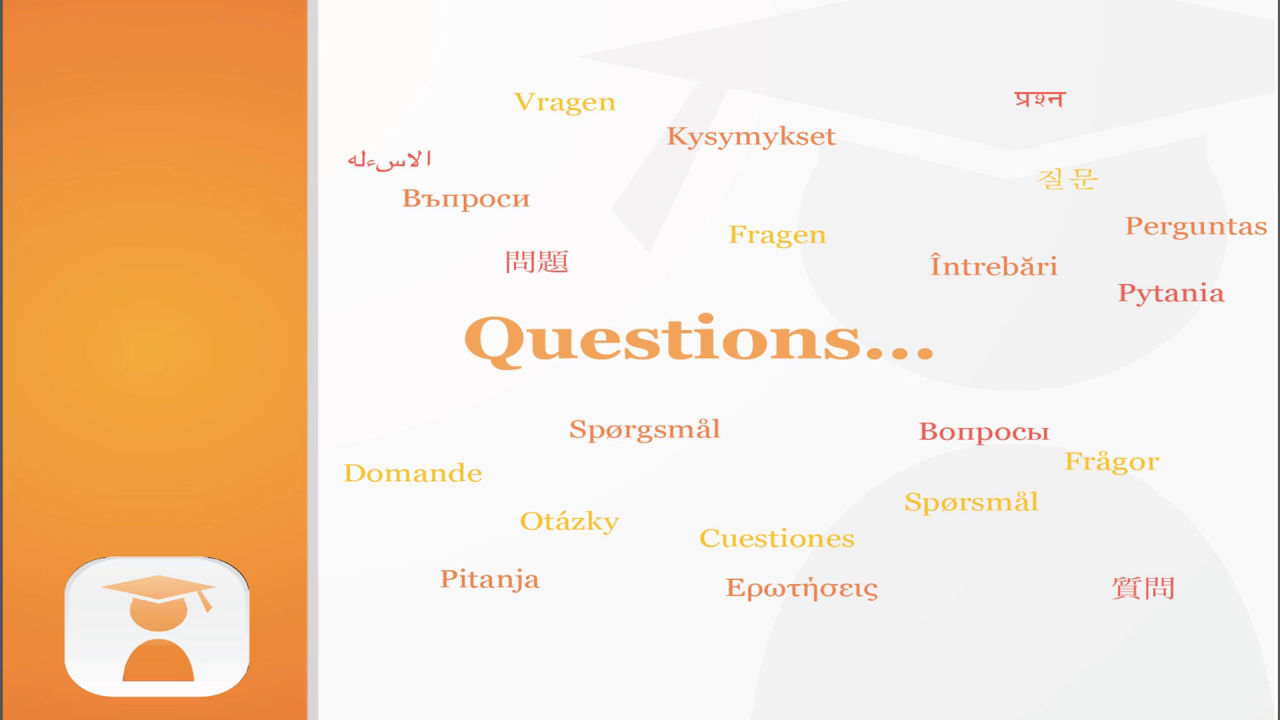
- Advance to the 'Food for thought' slide with the Confucius quote
key(Right)
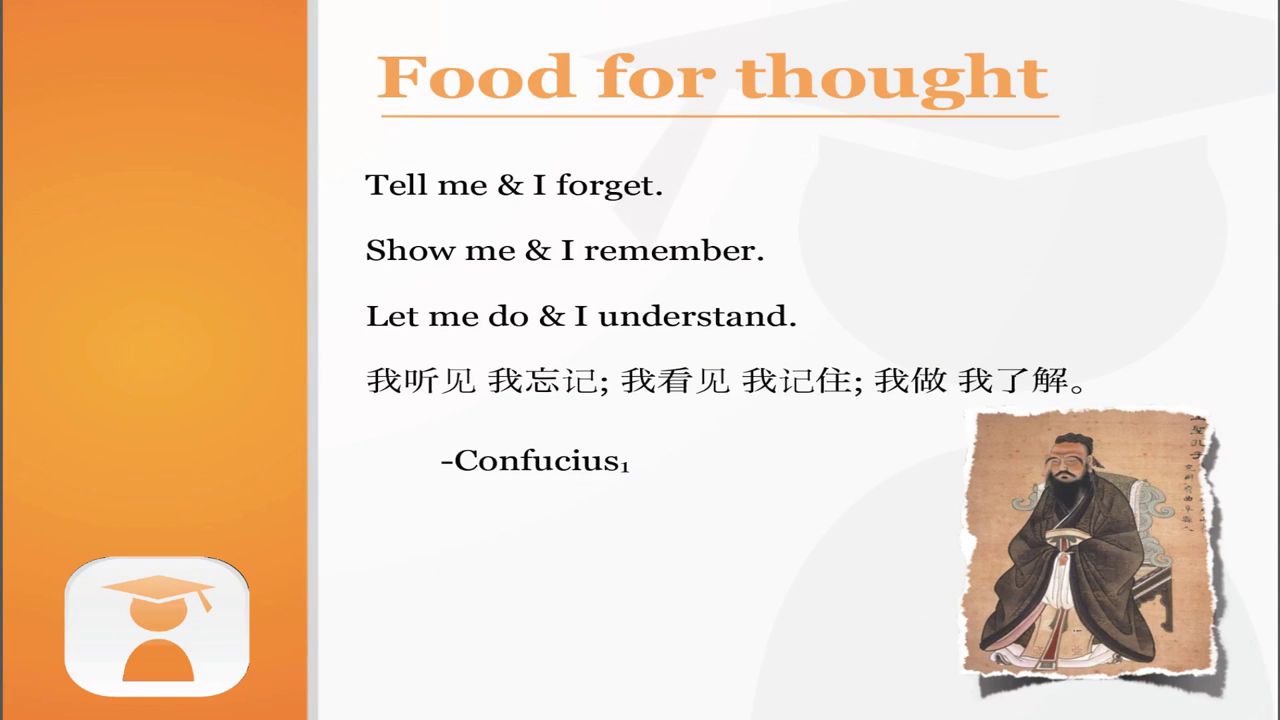